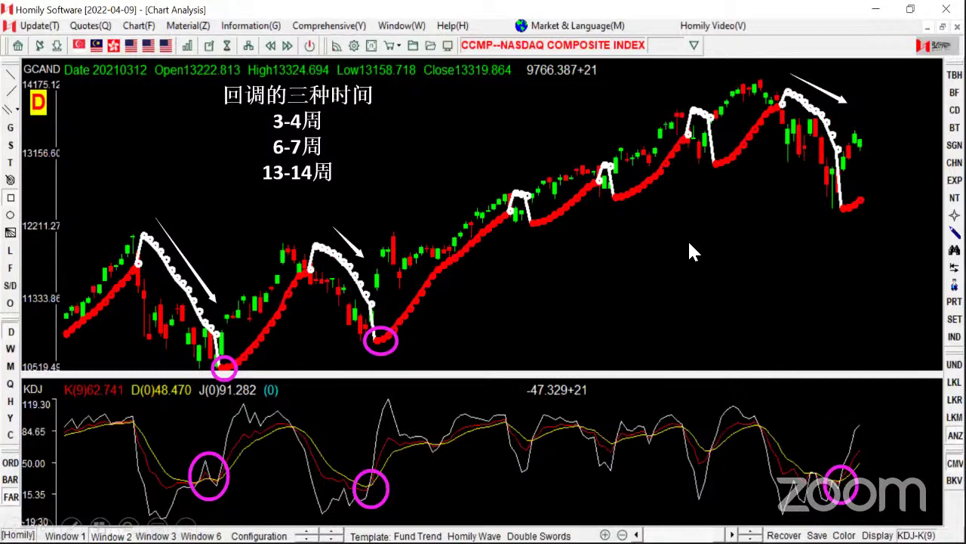
# Switch to Homily Software, show the chart analysis and load the NASDAQ Composite Index (CCMP) daily chart.
pyautogui.hotkey('alt', 'Tab')
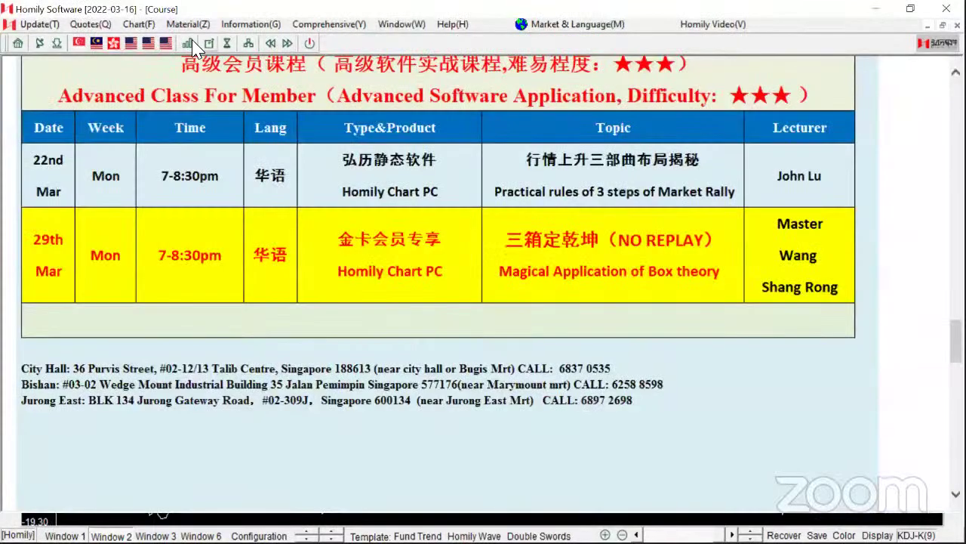
pyautogui.click(189, 43)
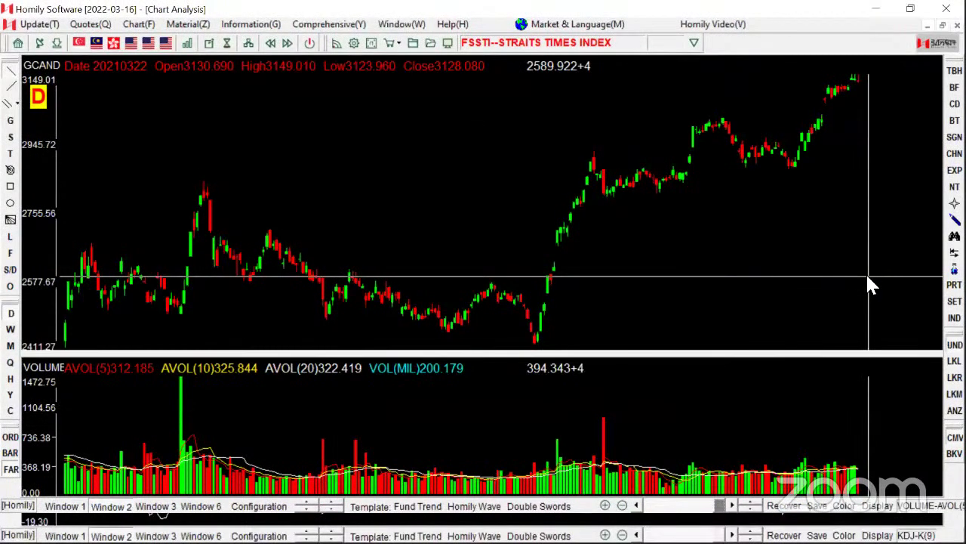
pyautogui.write('NAS')
pyautogui.press('Escape')
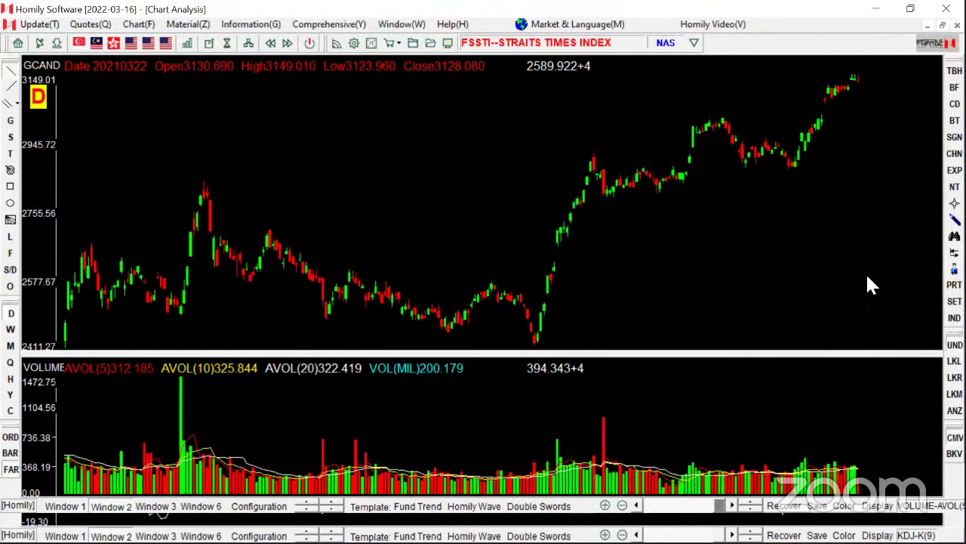
pyautogui.press('Return')
pyautogui.press('Up')
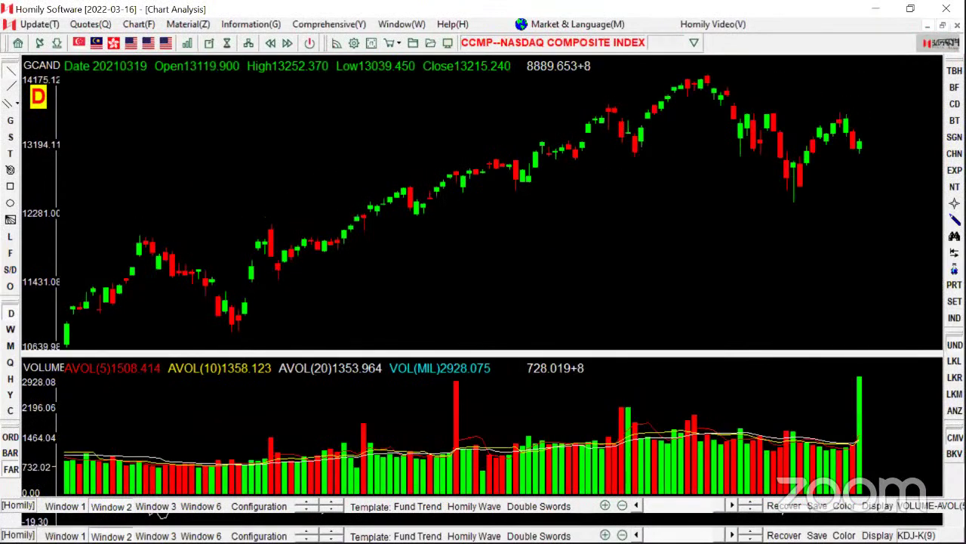
# Overlay the RWC indicator on the NASDAQ price chart and change the lower indicator to KDJ.
pyautogui.rightClick(916, 218)
pyautogui.click(910, 222)
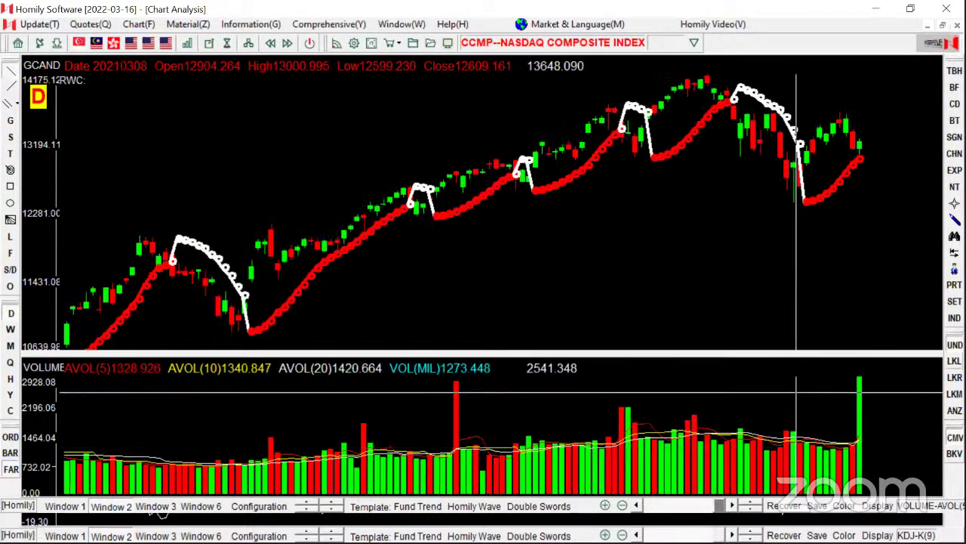
pyautogui.click(954, 317)
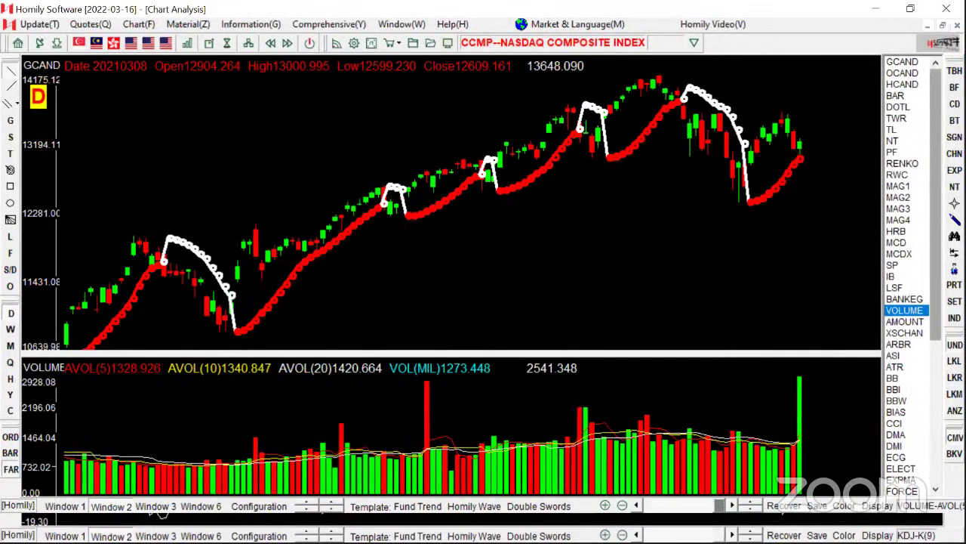
pyautogui.moveTo(935, 326); pyautogui.dragTo(935, 417)
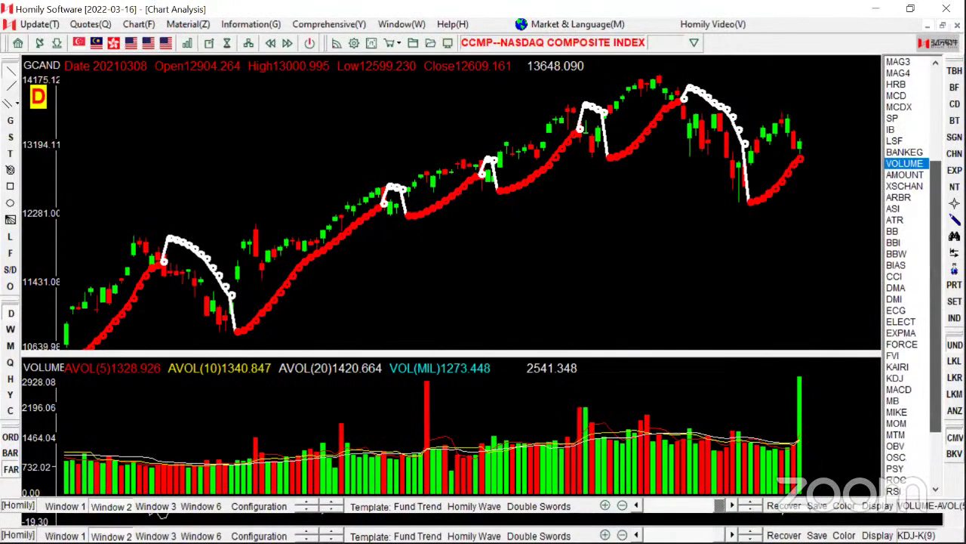
pyautogui.click(891, 379)
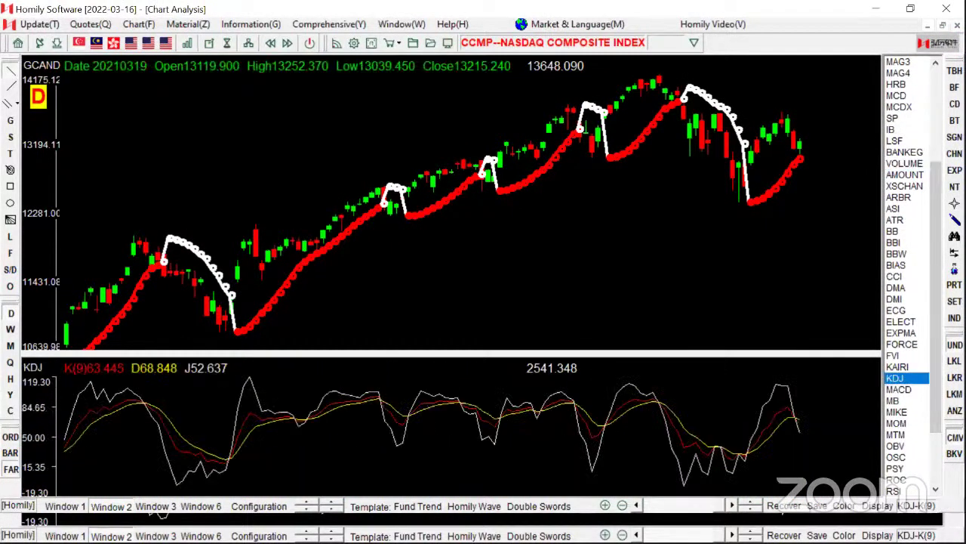
pyautogui.click(954, 317)
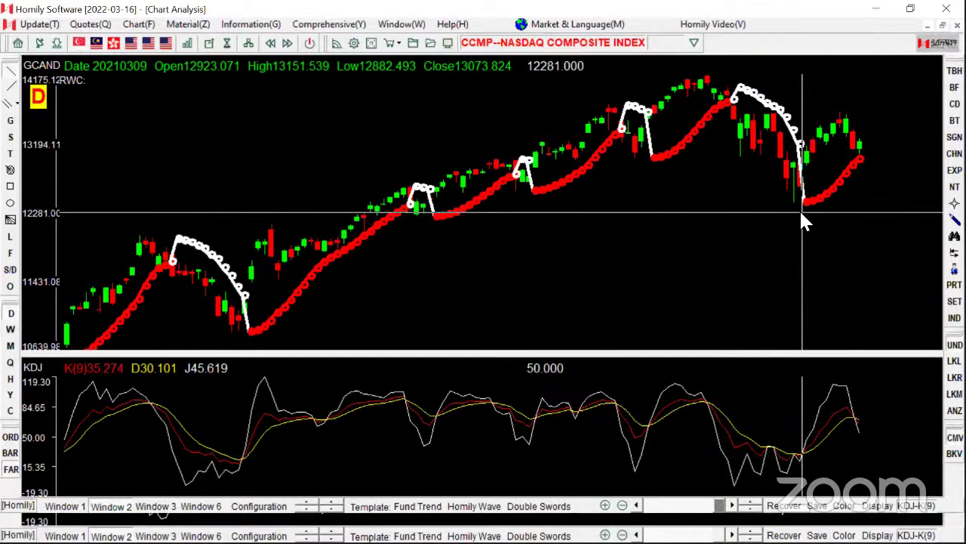
# Draw lines marking the two late-2020 pullback lows on the NASDAQ price chart and the matching turn in the KDJ curves.
pyautogui.press('Down')
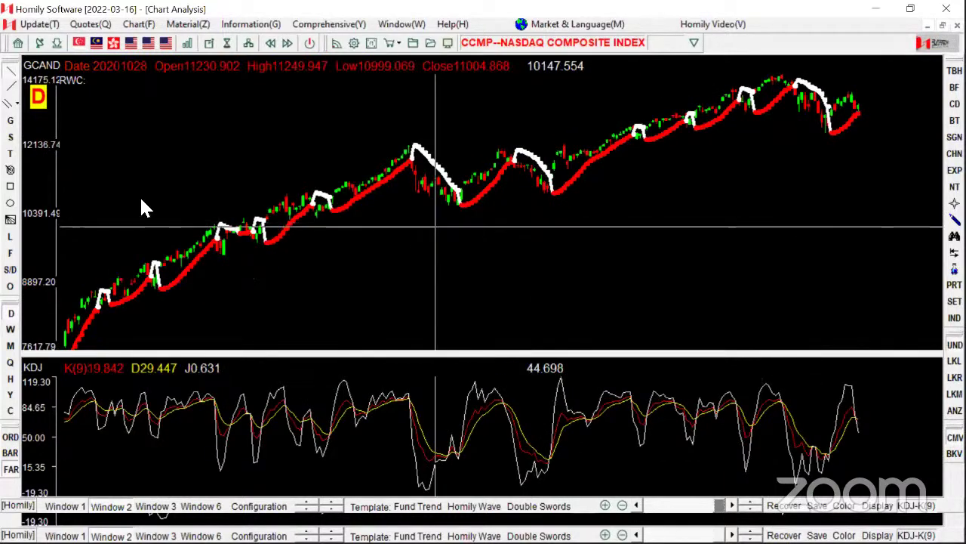
pyautogui.click(13, 76)
pyautogui.moveTo(363, 282); pyautogui.dragTo(475, 222)
pyautogui.moveTo(569, 215); pyautogui.dragTo(598, 316)
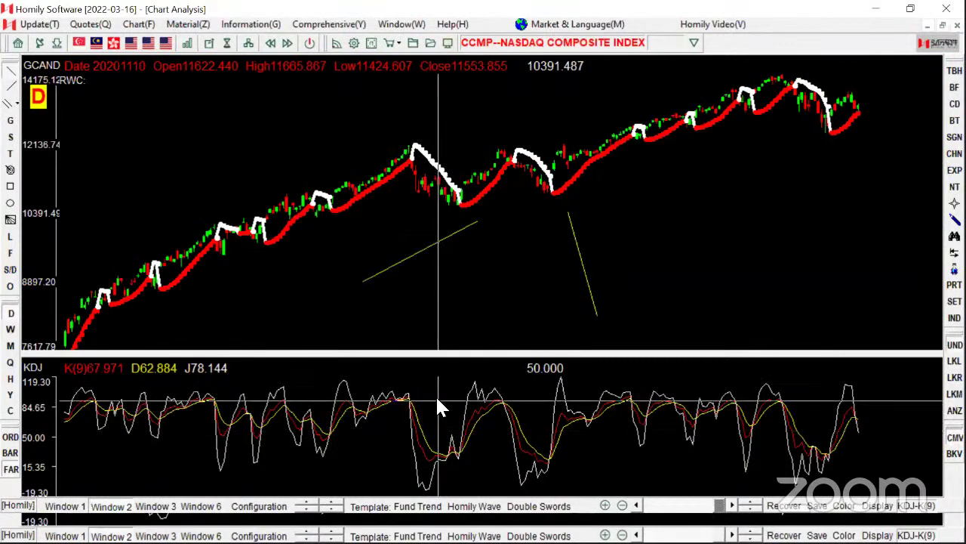
pyautogui.moveTo(437, 399); pyautogui.dragTo(458, 447)
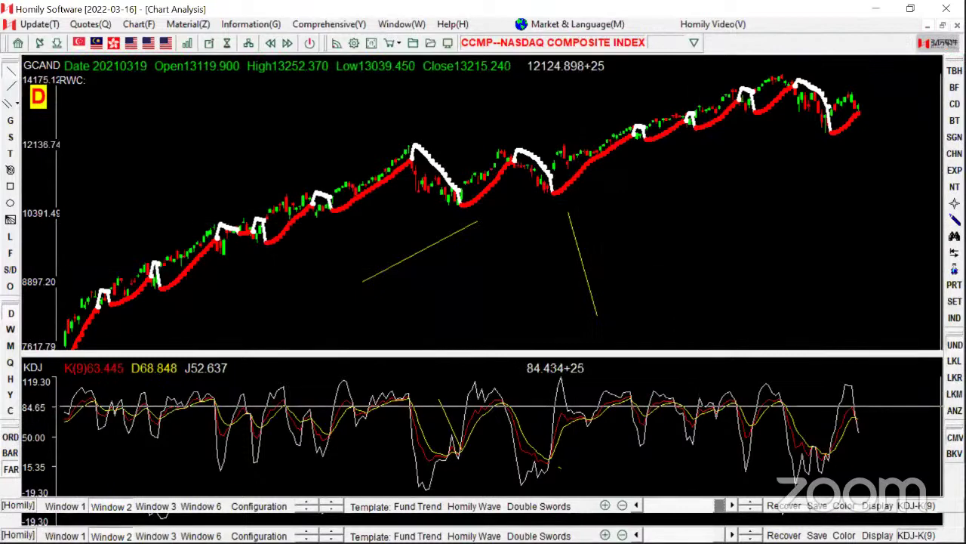
pyautogui.moveTo(680, 129); pyautogui.dragTo(936, 332)
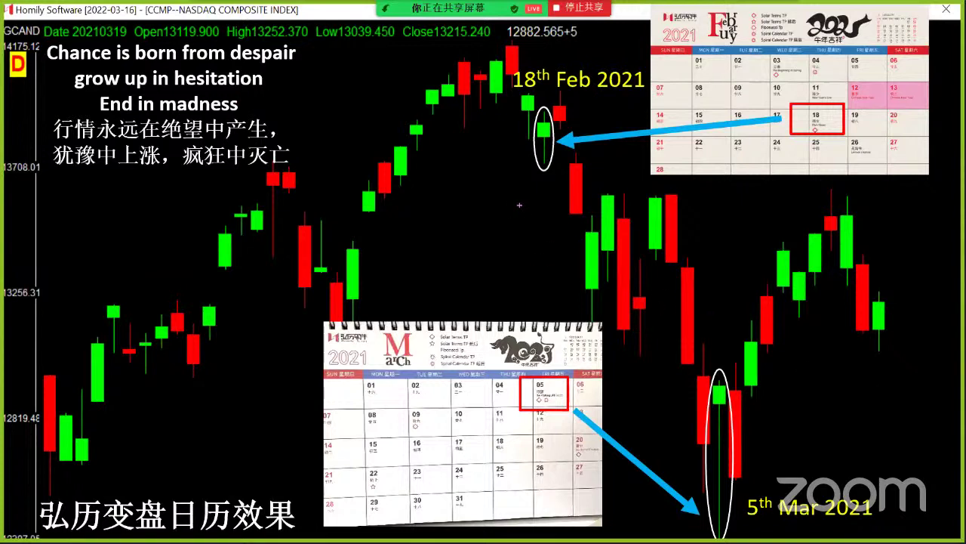
# Trace the NASDAQ rise and the fall towards 5th Mar 2021 with freehand curves, and advance the slides to the Straits Times Index chart.
pyautogui.moveTo(340, 238)
pyautogui.mouseDown()
pyautogui.moveTo(384, 146)
pyautogui.moveTo(480, 64)
pyautogui.mouseUp()
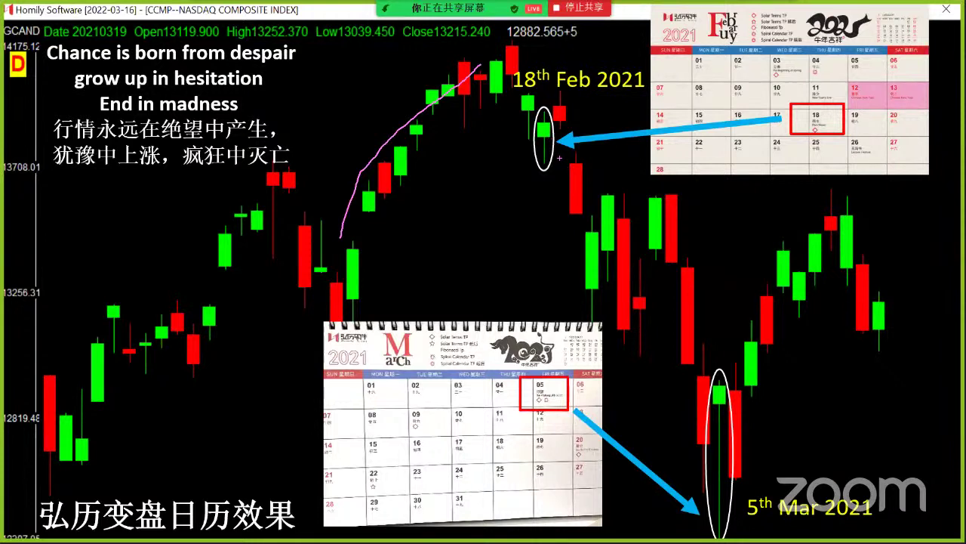
pyautogui.moveTo(560, 158); pyautogui.dragTo(713, 491)
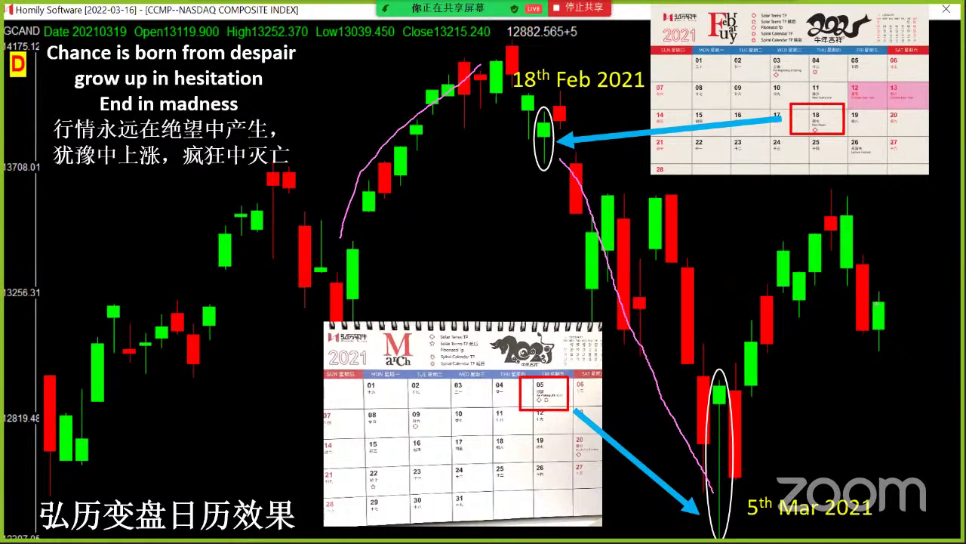
pyautogui.press('Right')
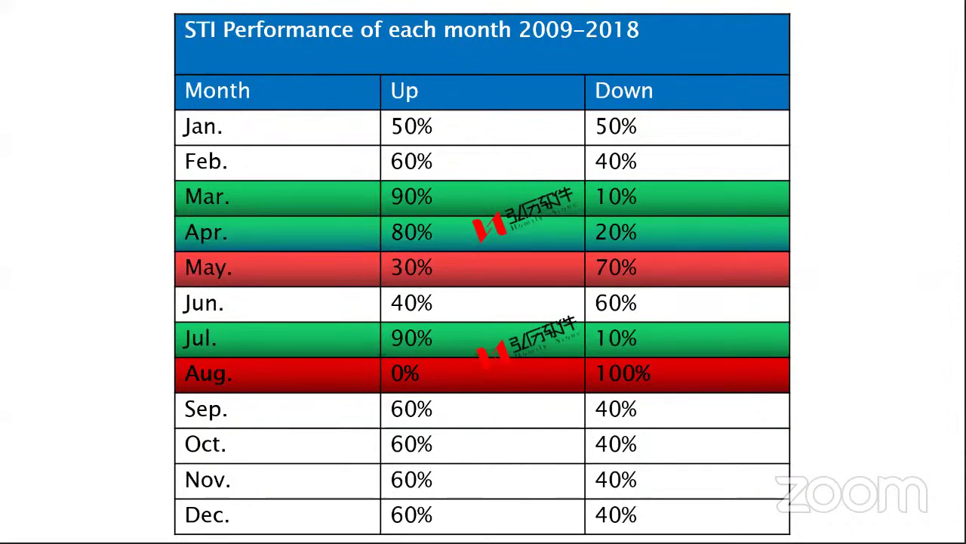
pyautogui.press('Right')
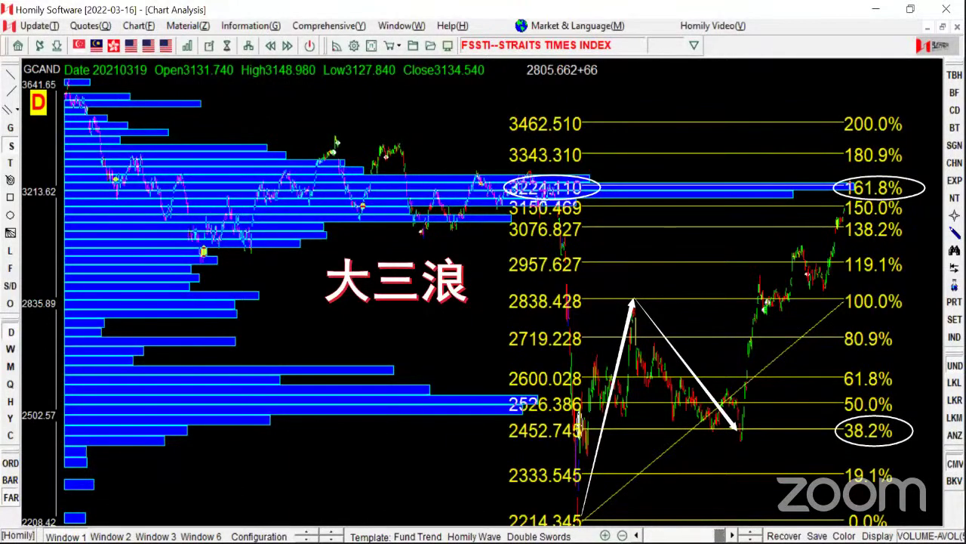
# Switch to Homily Software and load the Straits Times Index (FSSTI) chart.
pyautogui.hotkey('alt', 'Tab')
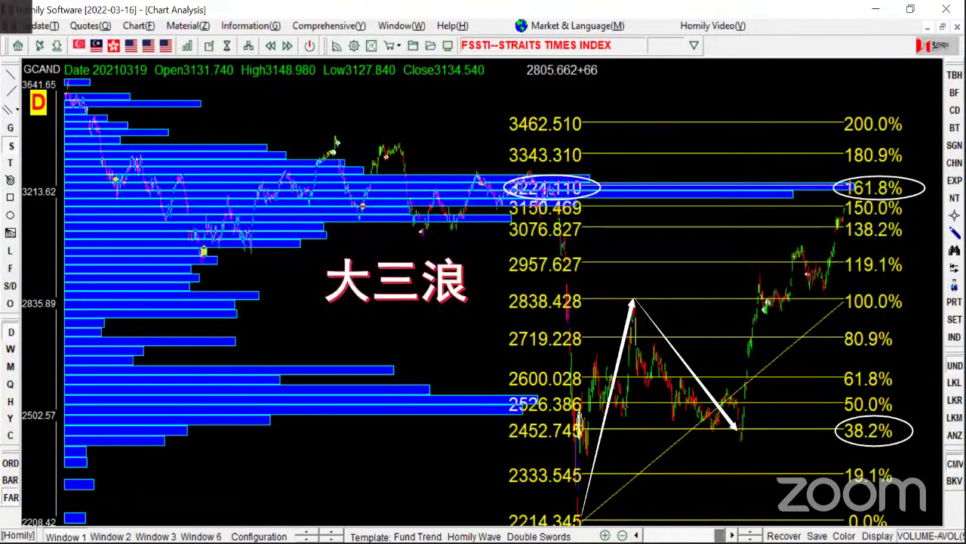
pyautogui.write('FSS')
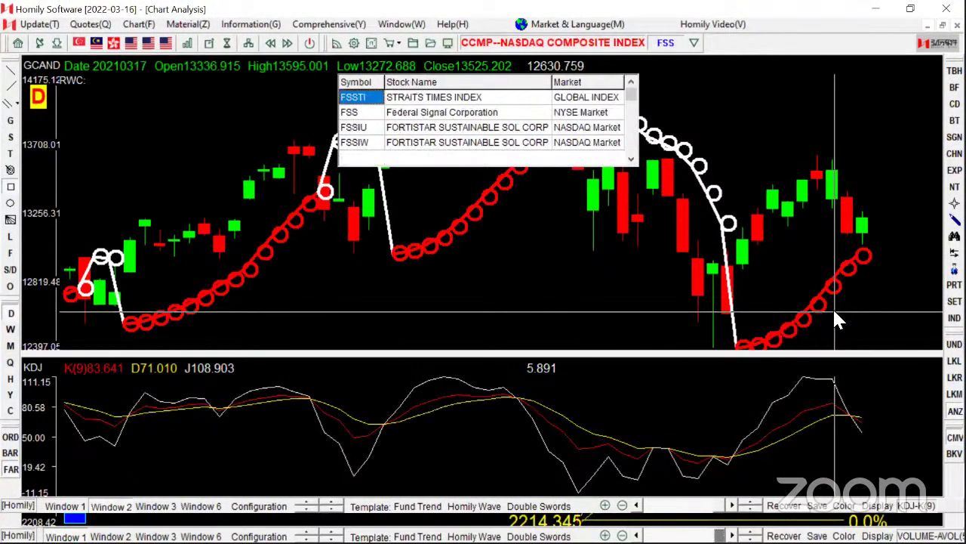
pyautogui.press('Return')
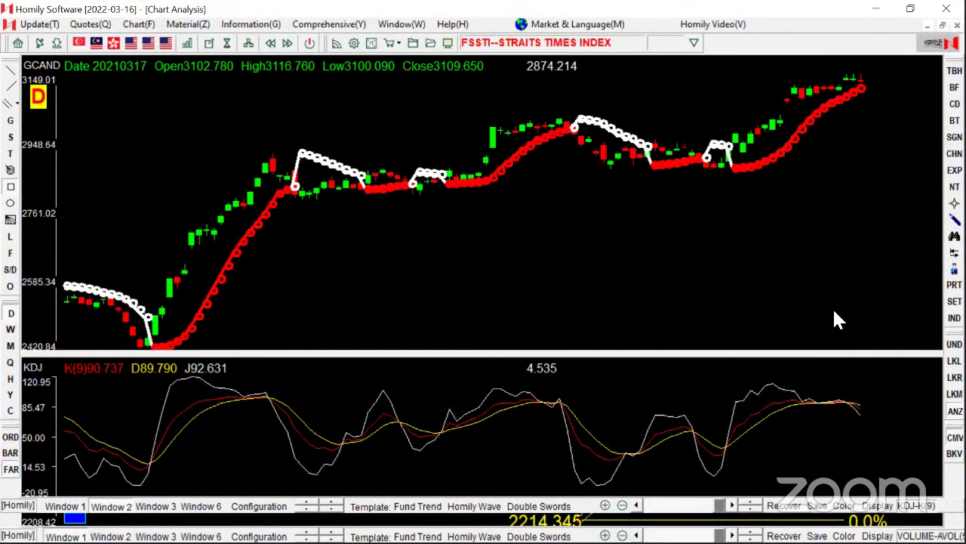
pyautogui.press('Up')
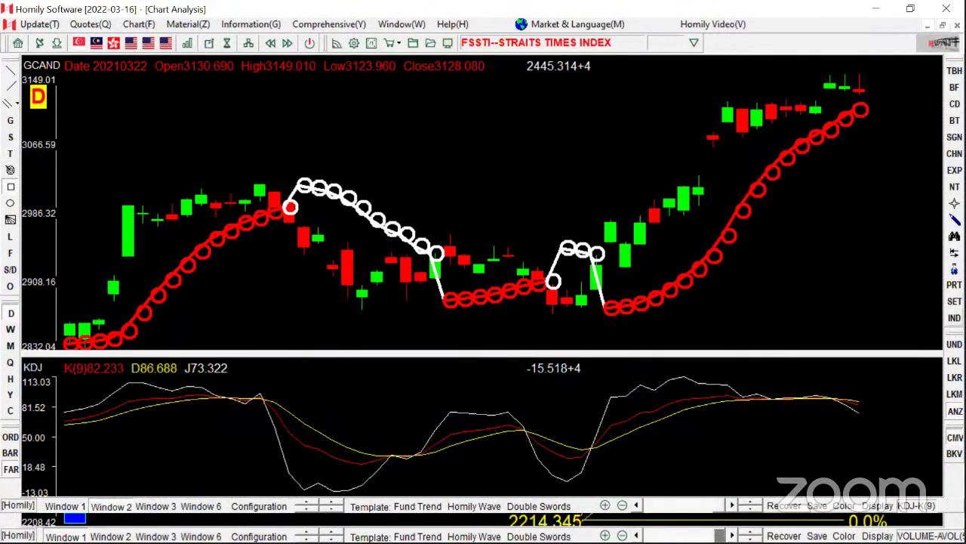
# Change the lower indicator of the Straits Times Index chart from KDJ to VOLUME.
pyautogui.click(954, 317)
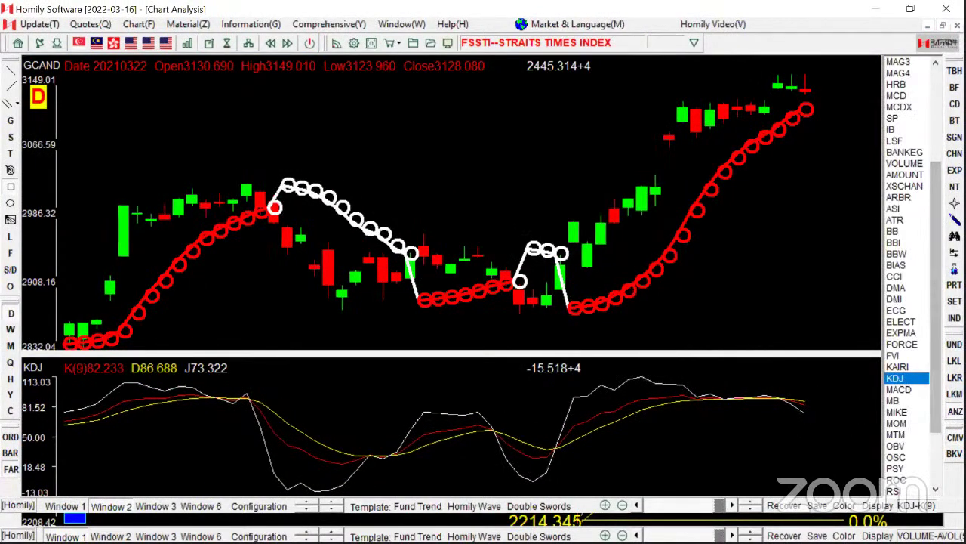
pyautogui.click(906, 163)
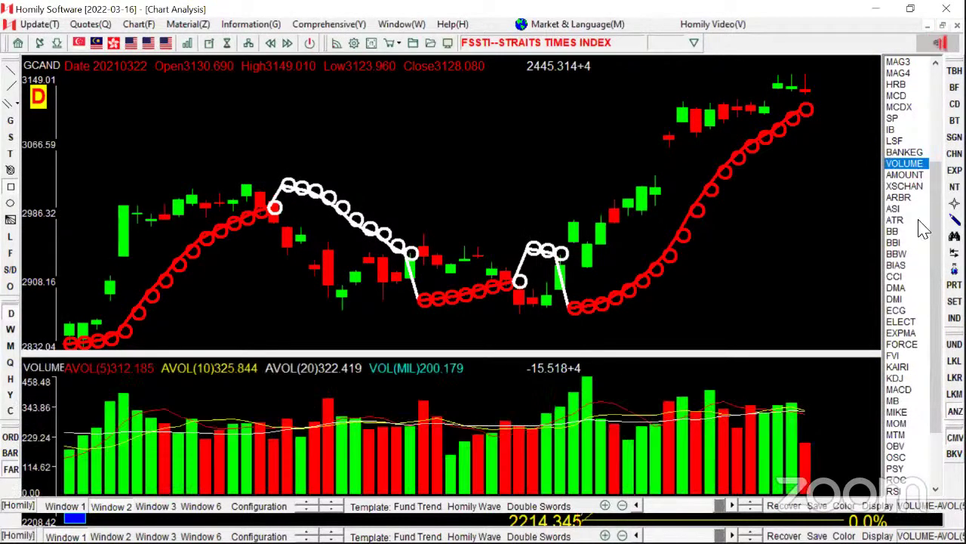
pyautogui.click(955, 318)
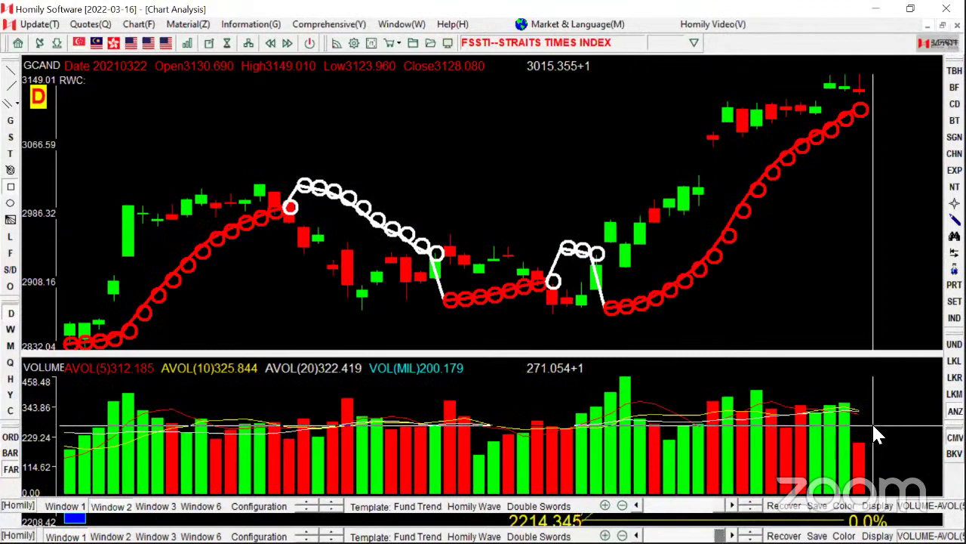
# Examine the latest daily candles and volume bars of the Straits Times Index up close, and its longer-term price trend.
pyautogui.press('Up')
pyautogui.scroll(-2, 899, 113)
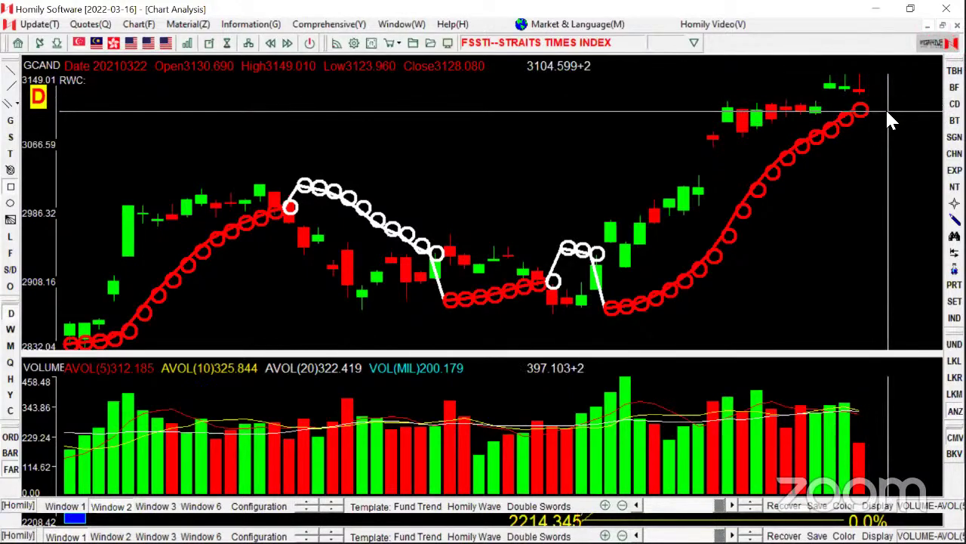
pyautogui.press('Up')
pyautogui.press('Up')
pyautogui.press('Up')
pyautogui.press('Up')
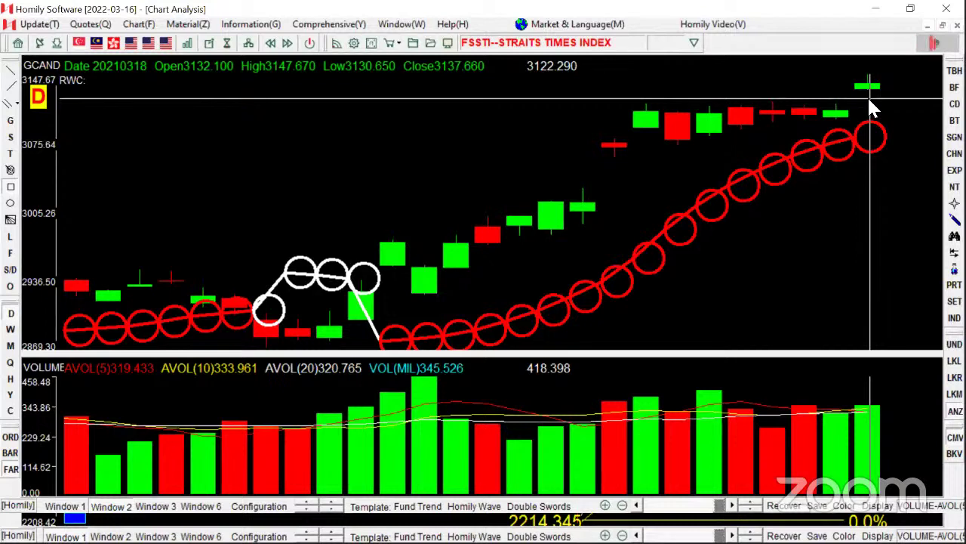
pyautogui.press('Right')
pyautogui.press('Right')
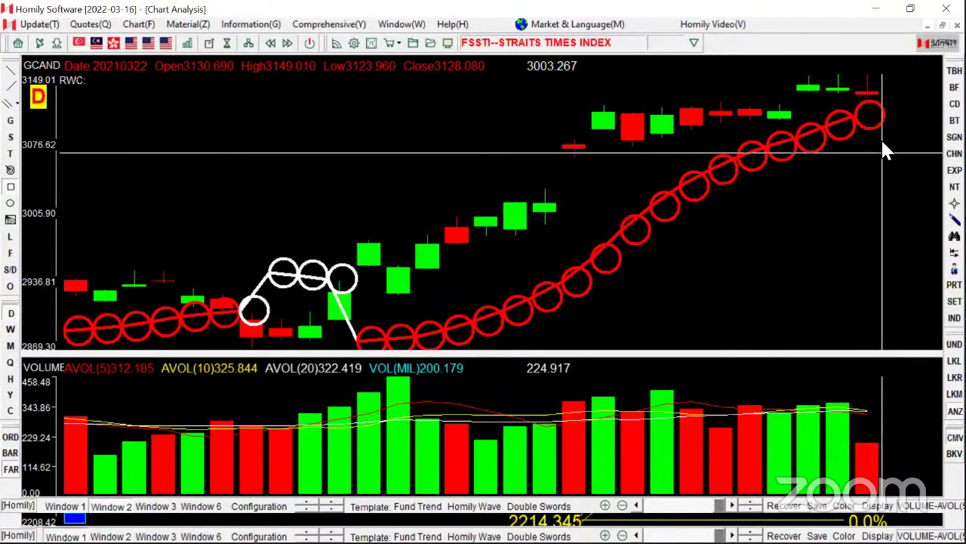
pyautogui.press('Down')
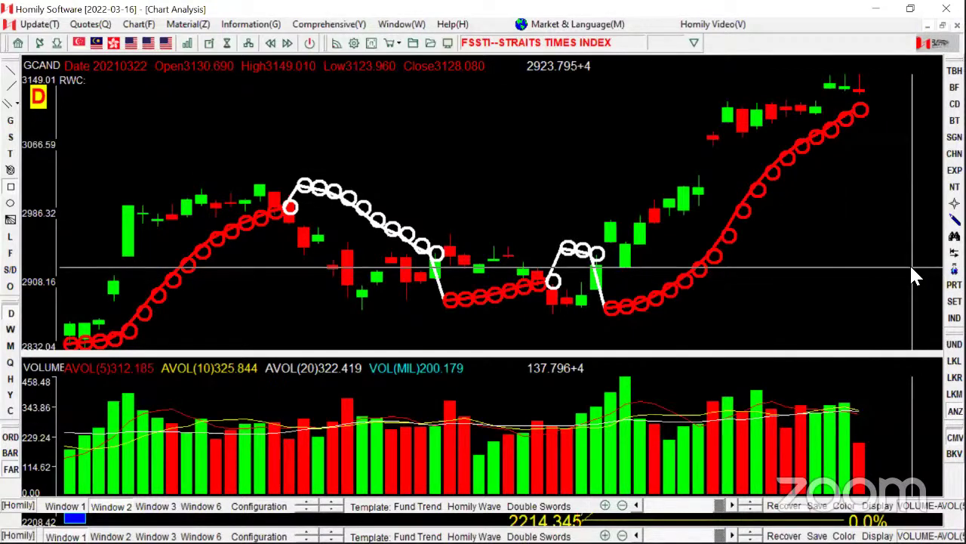
pyautogui.press('Down')
pyautogui.press('Down')
pyautogui.press('Down')
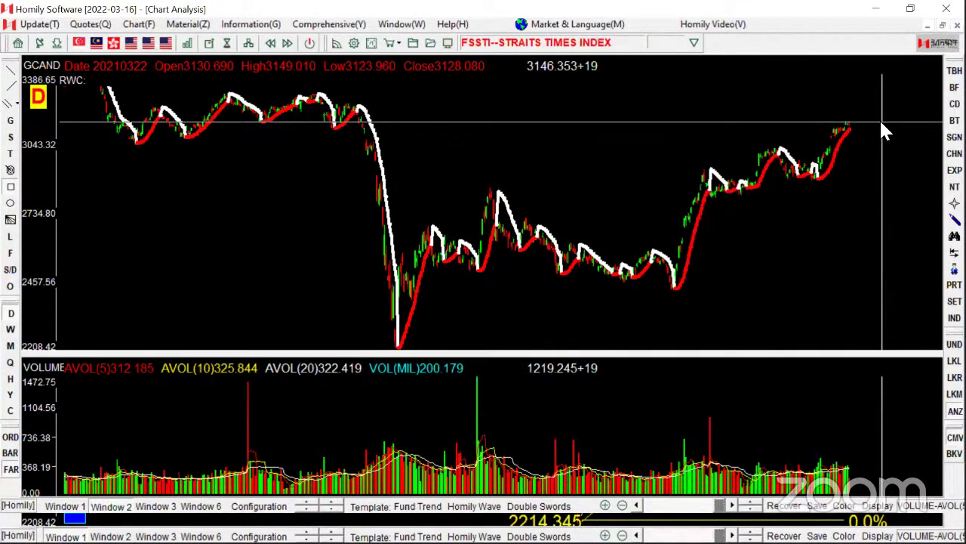
pyautogui.press('Up')
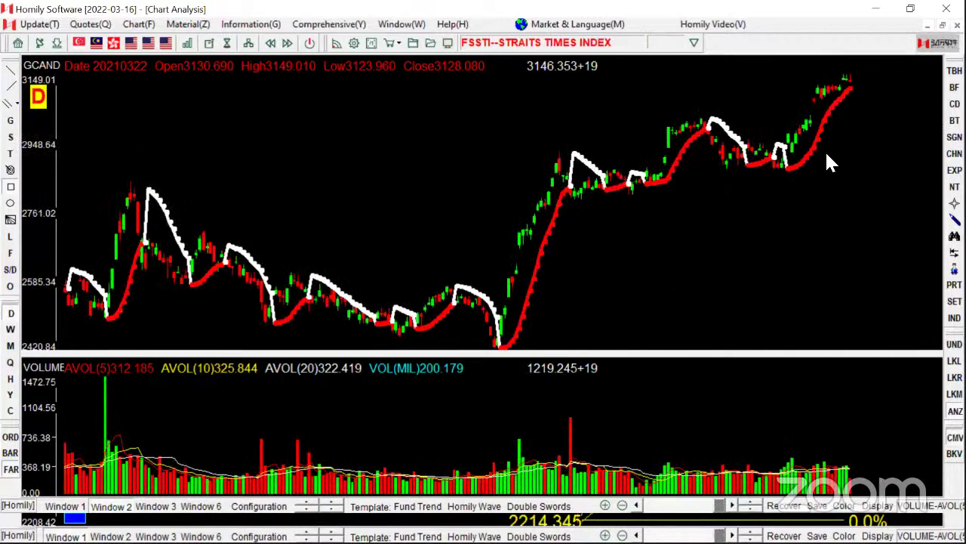
pyautogui.press('Up')
# Load the CapitaLand (C31) daily chart from the SGX Market.
pyautogui.write('C31')
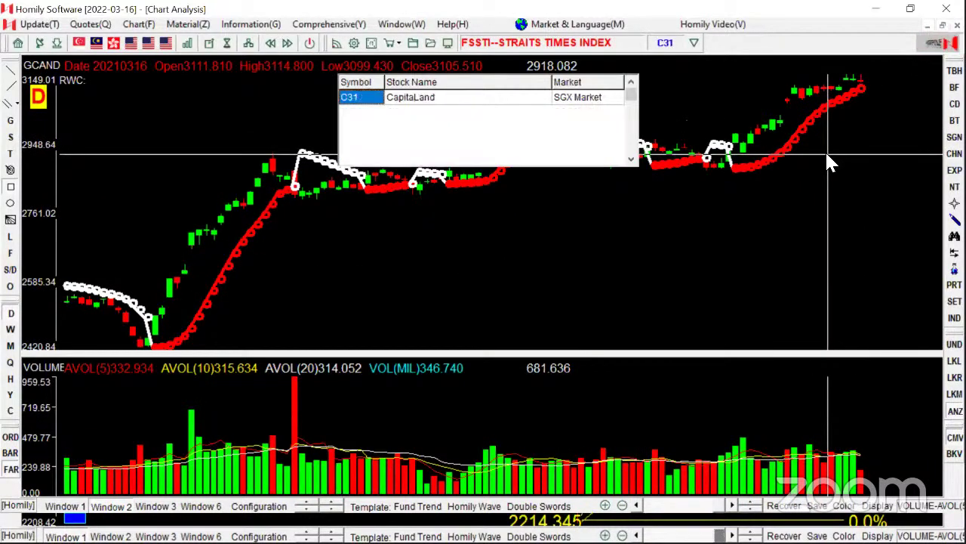
pyautogui.press('Return')
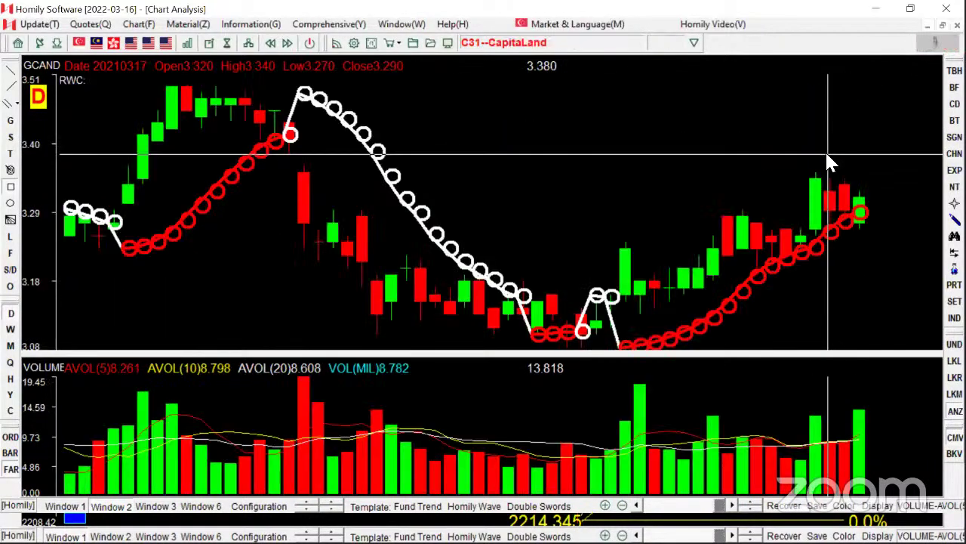
pyautogui.press('Up')
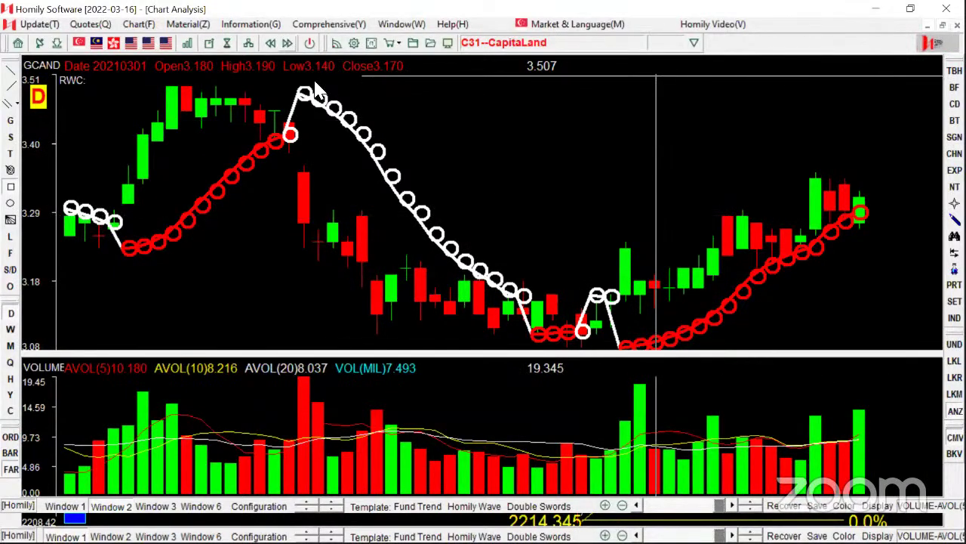
pyautogui.click(287, 43)
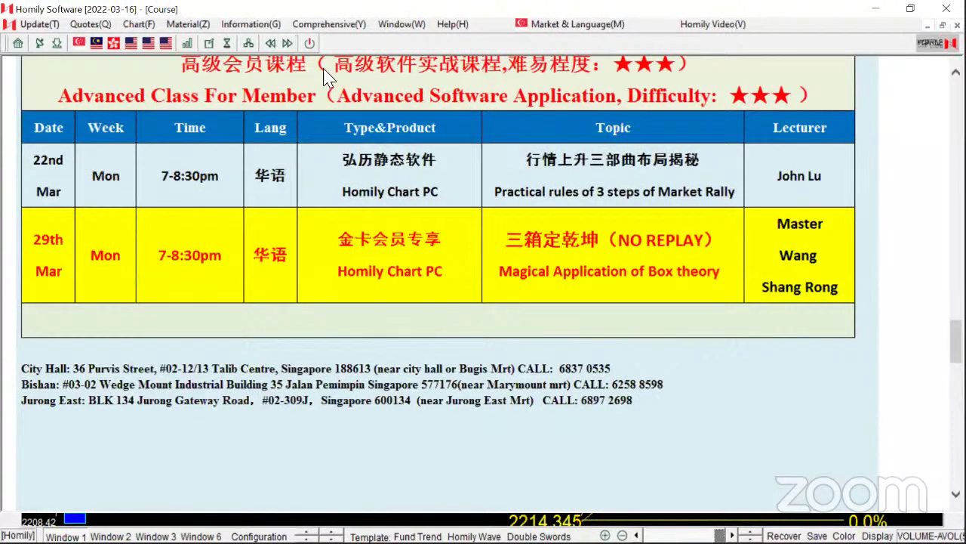
pyautogui.press('Escape')
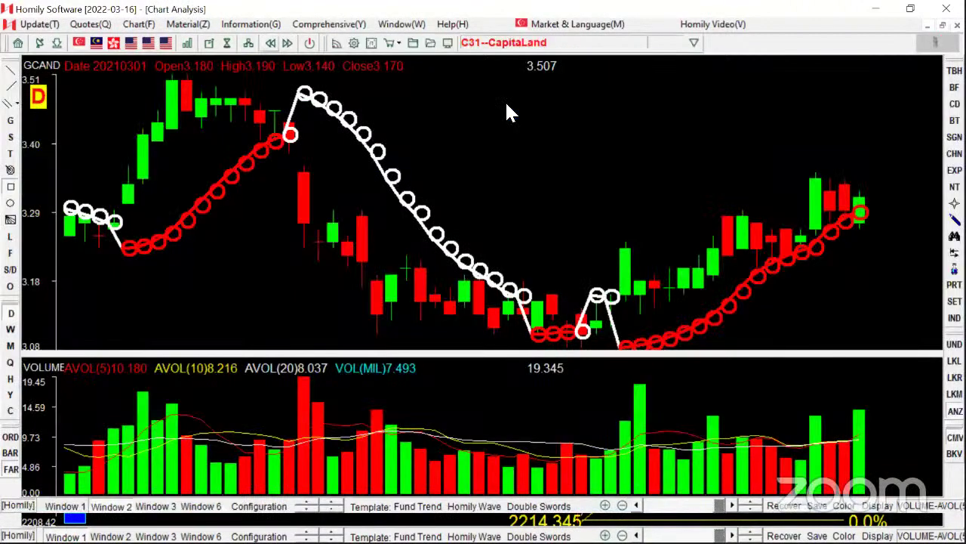
# Load the Straits Times Index (FSSTI) daily chart and enlarge its latest candles.
pyautogui.write('FSS')
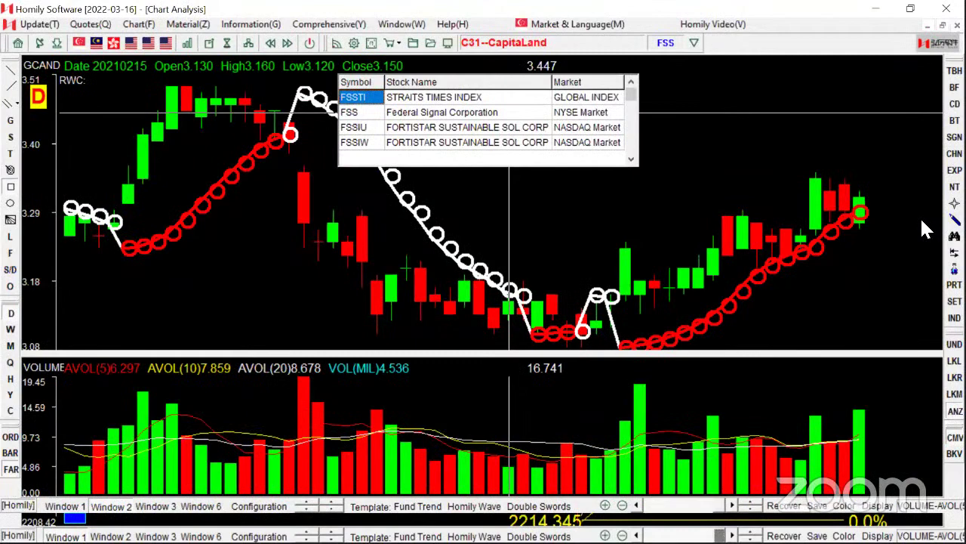
pyautogui.press('Return')
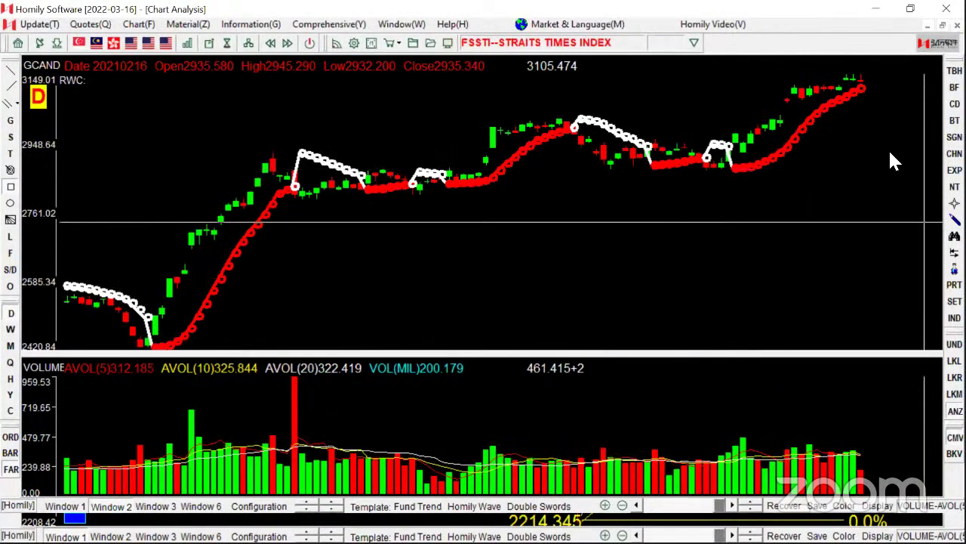
pyautogui.click(874, 156)
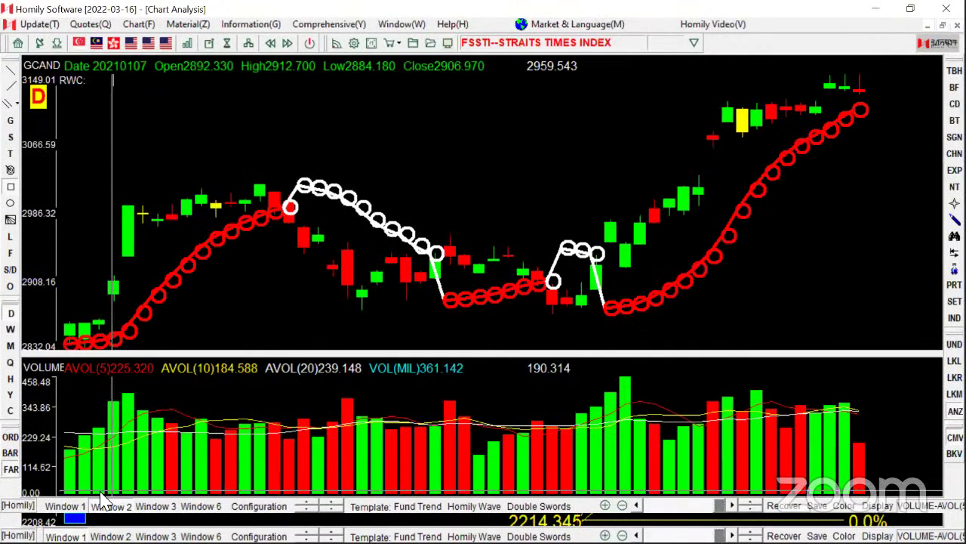
# Show only the price pane of the Straits Times Index and widen it to its long-term daily history.
pyautogui.click(79, 504)
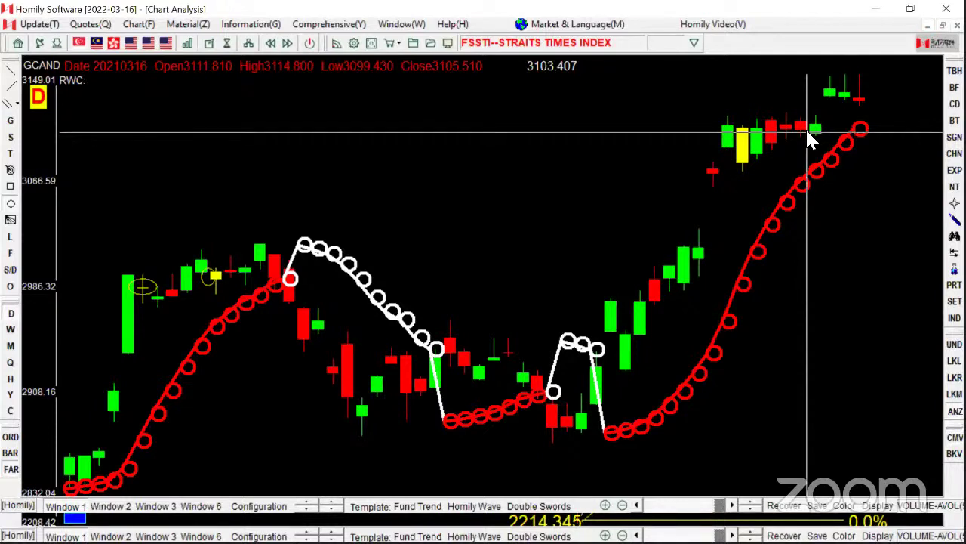
pyautogui.press('Down')
pyautogui.press('Down')
pyautogui.press('Down')
pyautogui.press('Down')
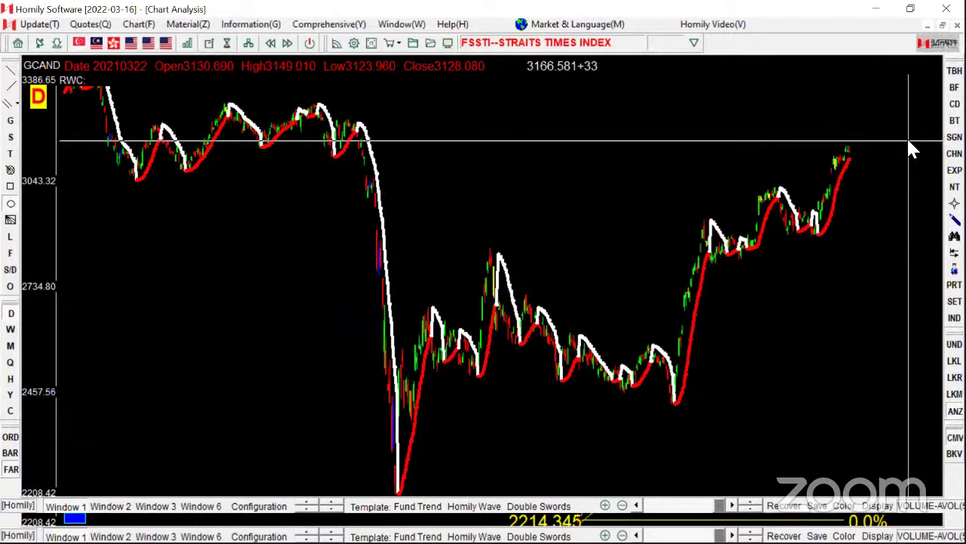
# Remove the Red & White Circle overlay from the Straits Times Index and switch the chart to monthly candles.
pyautogui.doubleClick(59, 74)
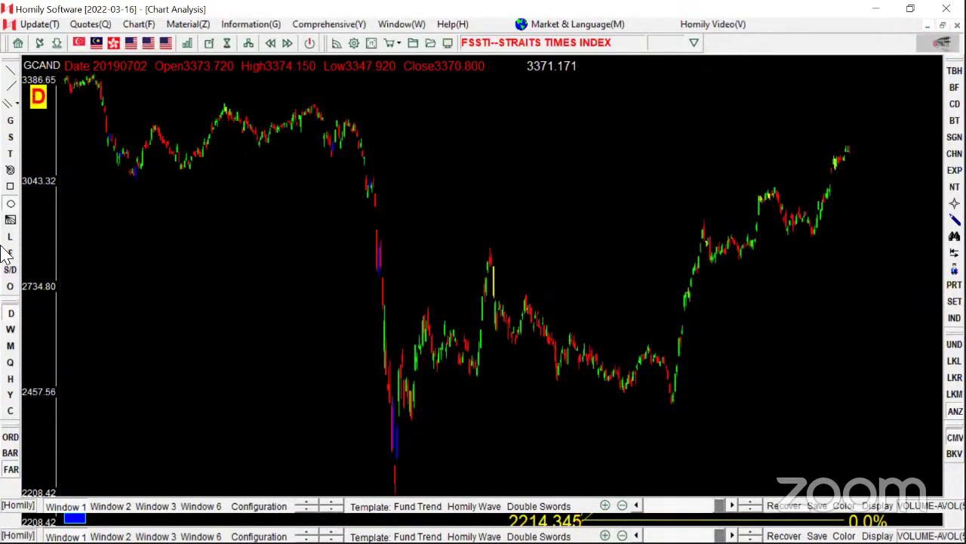
pyautogui.click(10, 347)
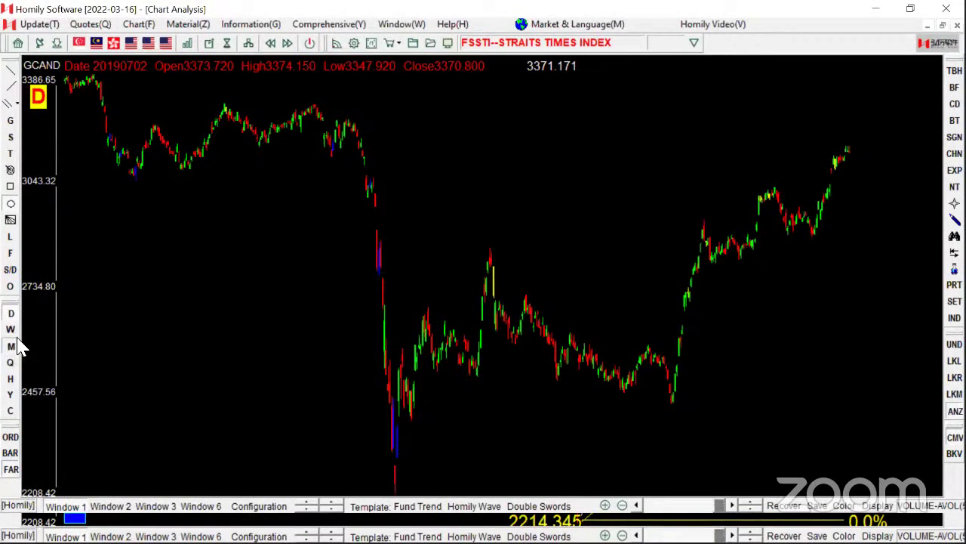
pyautogui.scroll(2, 724, 216)
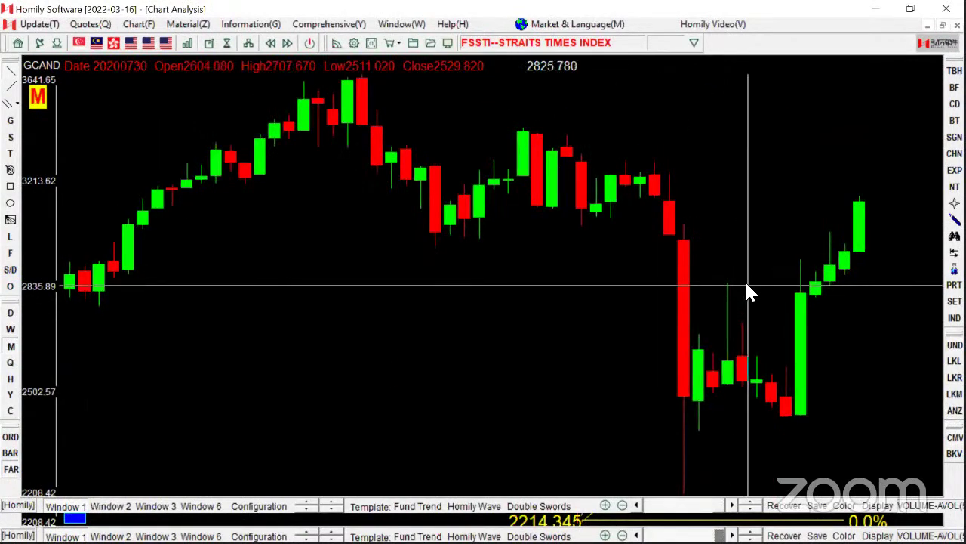
pyautogui.scroll(2, 746, 283)
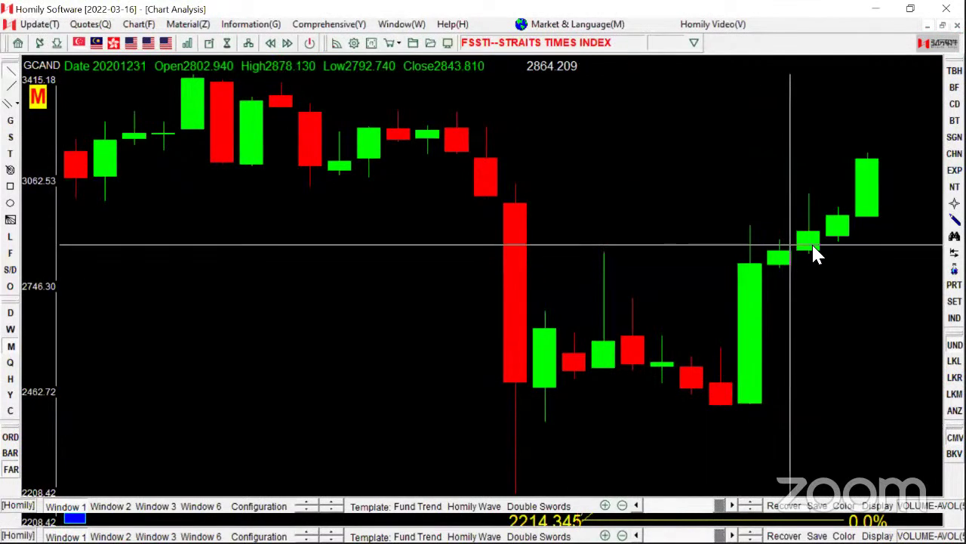
pyautogui.press('Down')
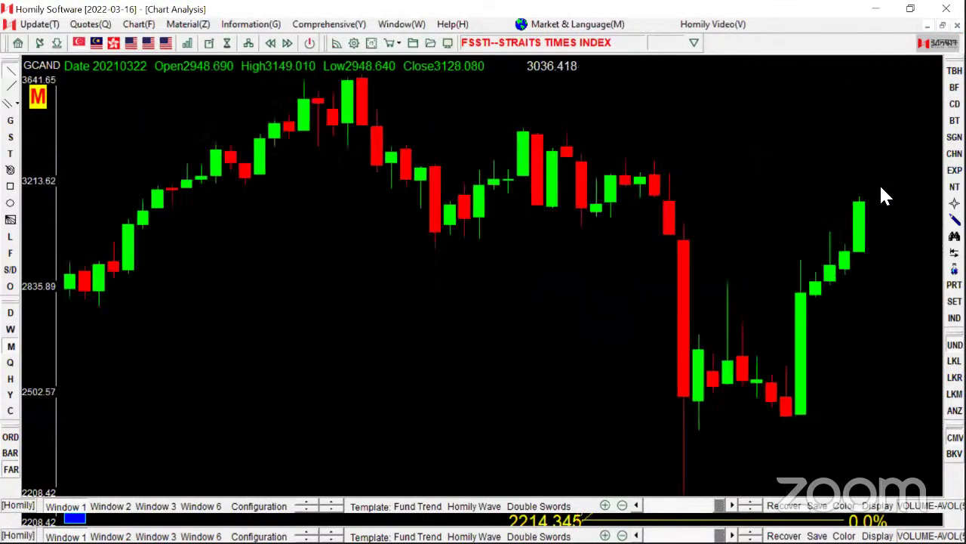
pyautogui.press('Up')
pyautogui.press('Down')
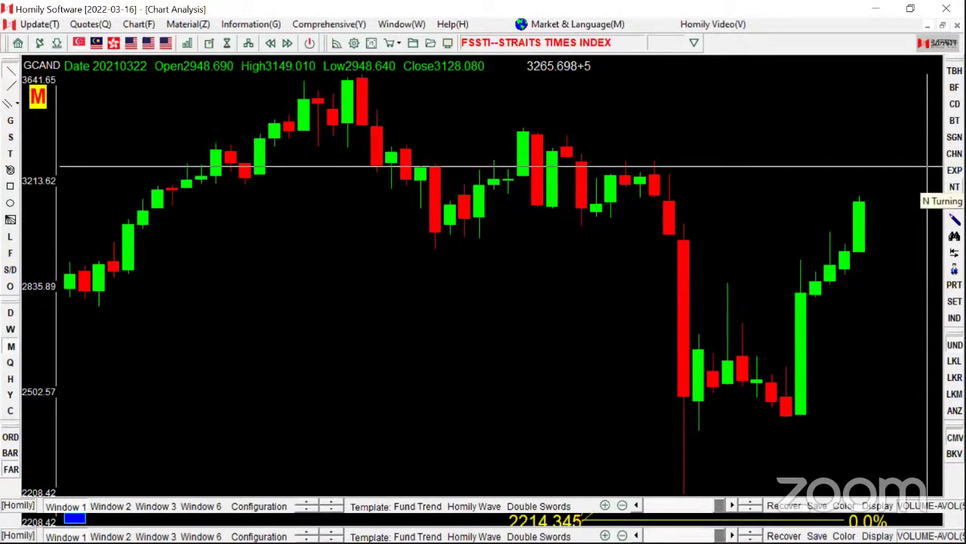
# Measure interval statistics for the monthly decline from 31/5/2018 to 31/3/2020, and clear the measuring line.
pyautogui.click(955, 236)
pyautogui.click(906, 273)
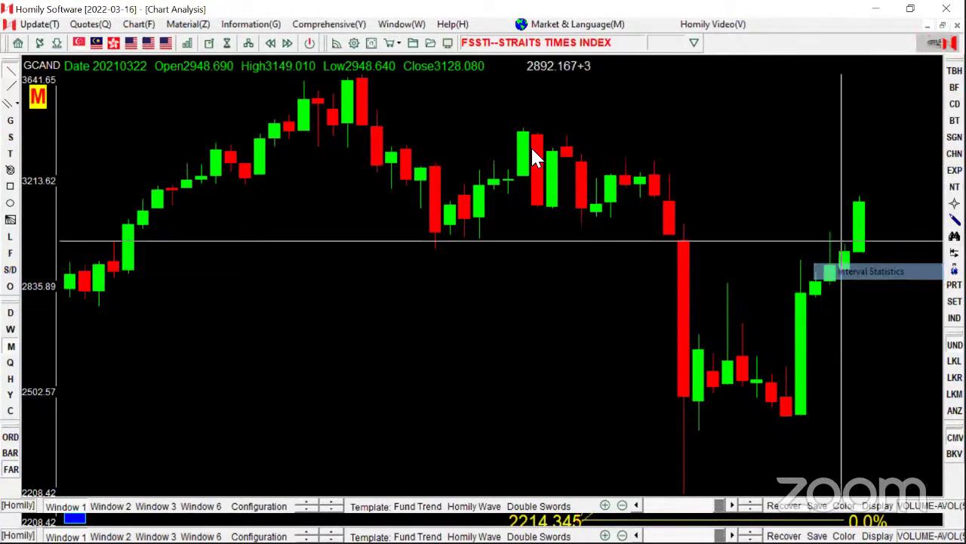
pyautogui.moveTo(363, 85); pyautogui.dragTo(683, 397)
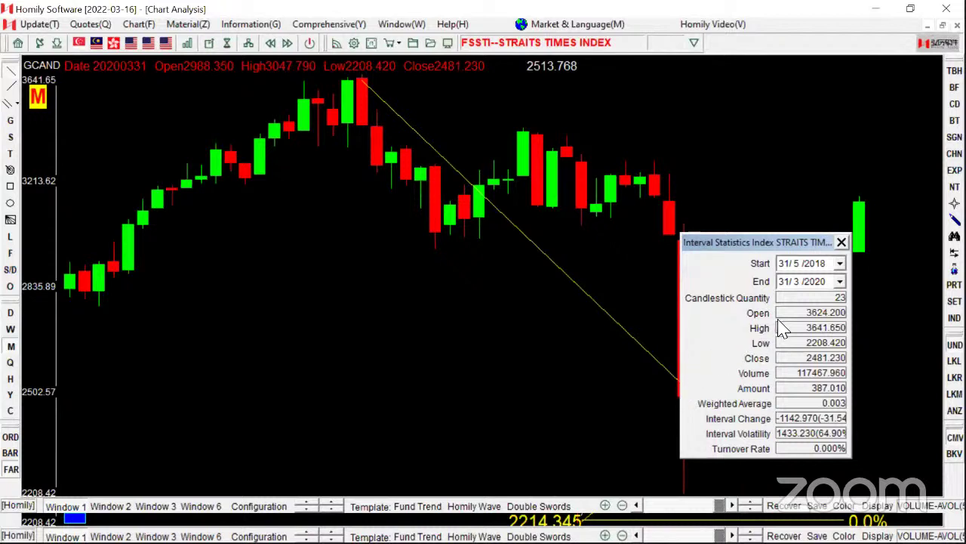
pyautogui.click(841, 242)
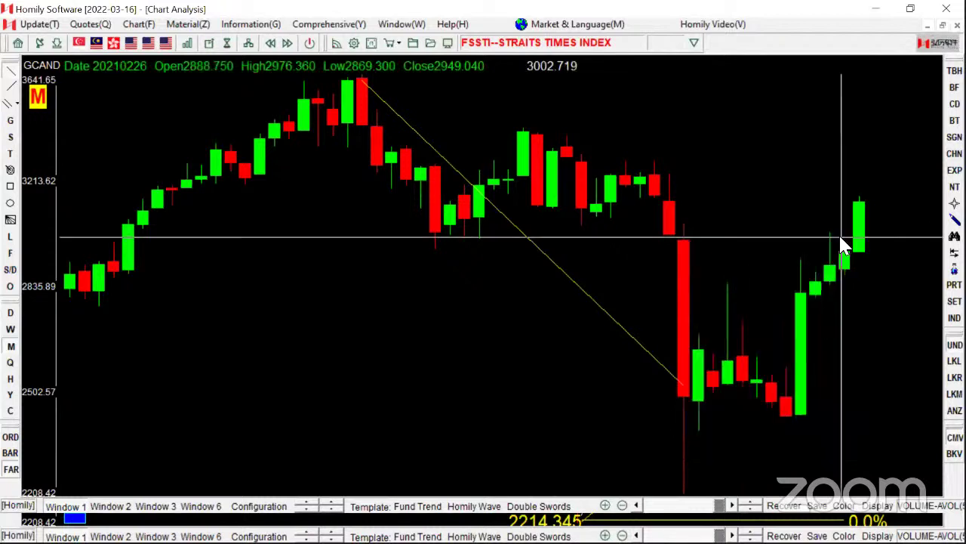
pyautogui.click(841, 240)
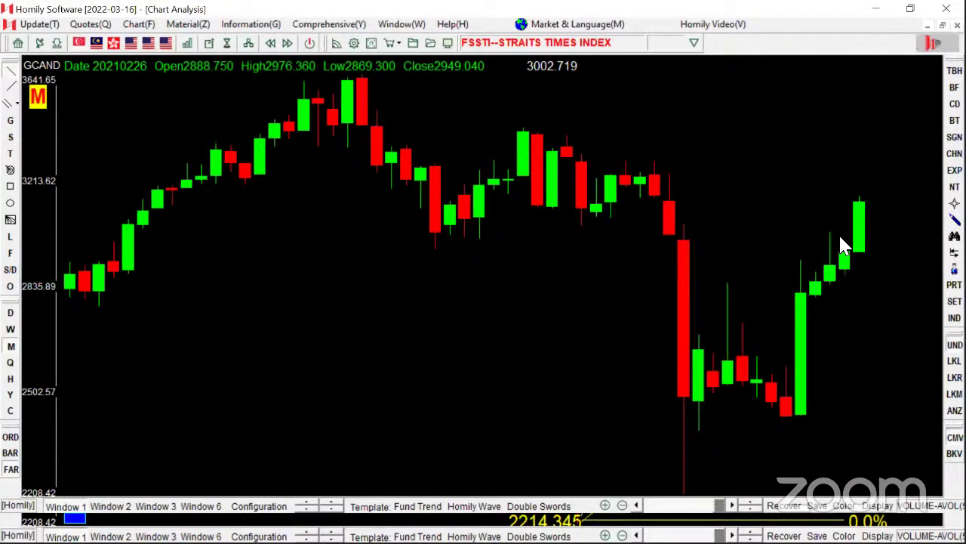
pyautogui.press('Down')
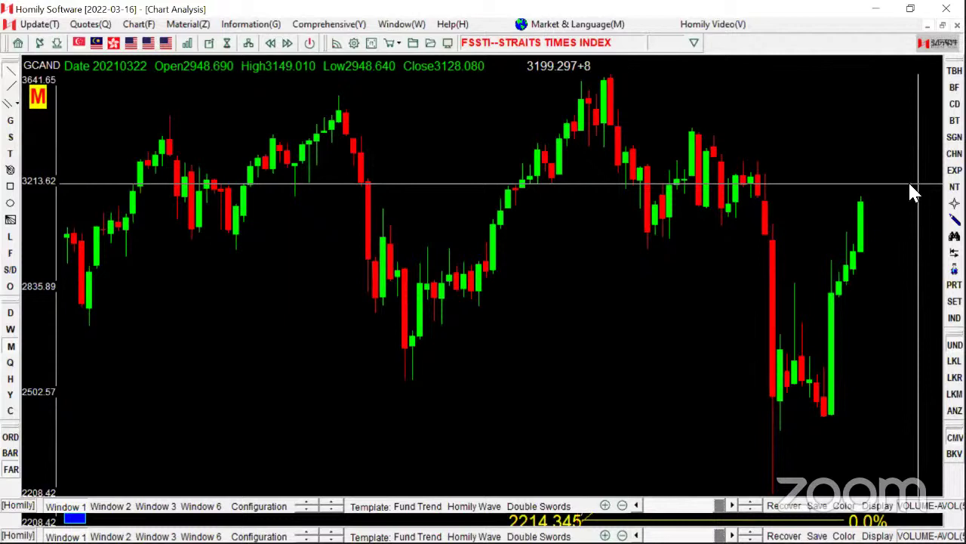
# Return the Straits Times Index to daily candles and overlay the Homily Rainbow channel.
pyautogui.click(10, 313)
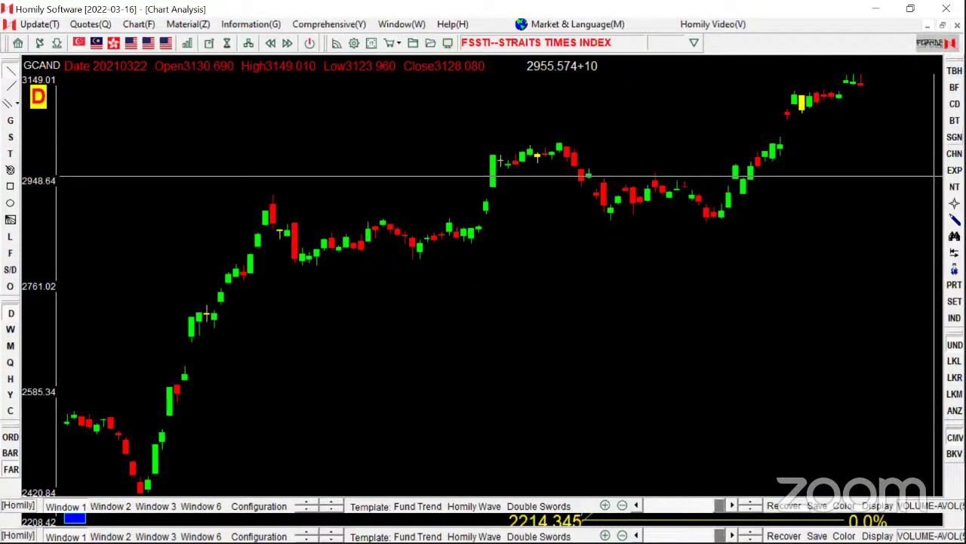
pyautogui.rightClick(904, 148)
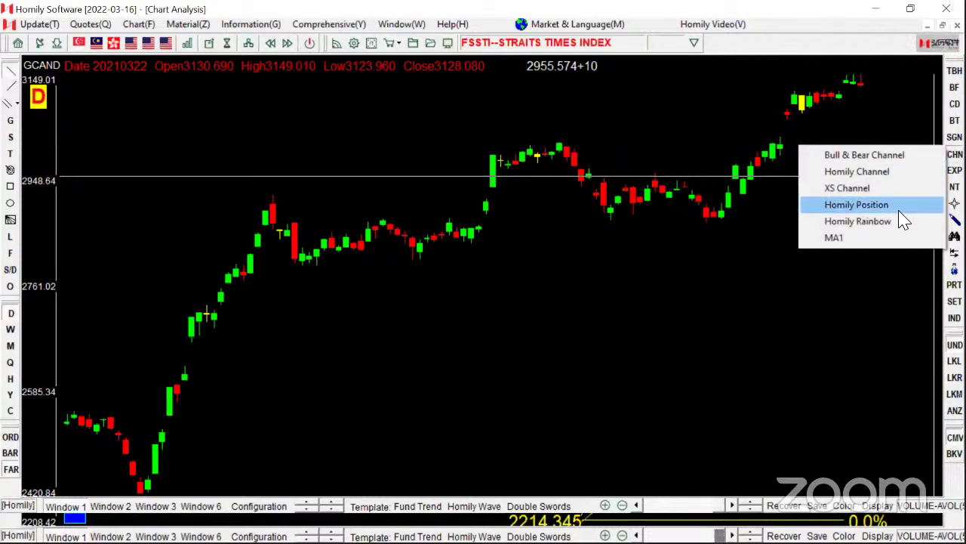
pyautogui.click(897, 220)
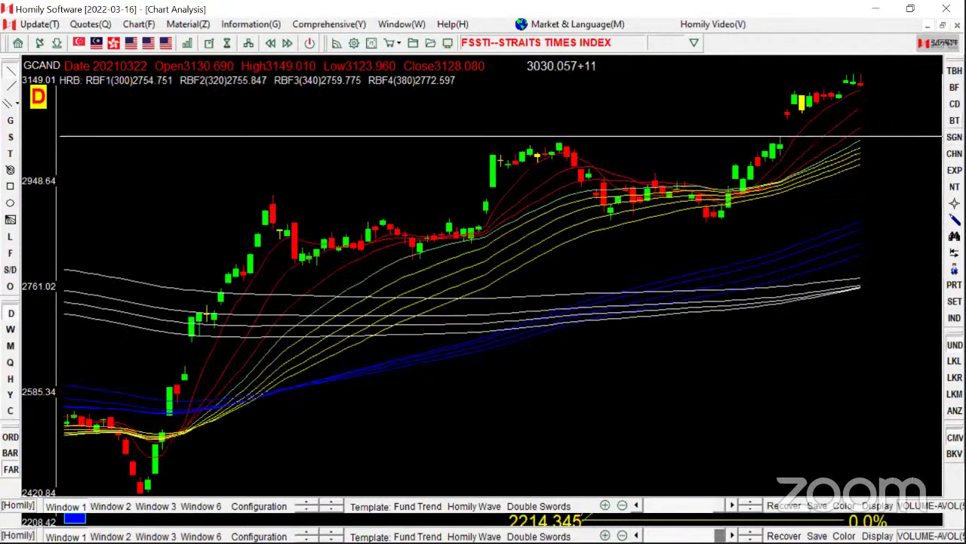
# Add the Red & White Circle (Daily & Weekly) signal, inspect the latest candles up close, and return to the Fibonacci chart slide.
pyautogui.click(954, 137)
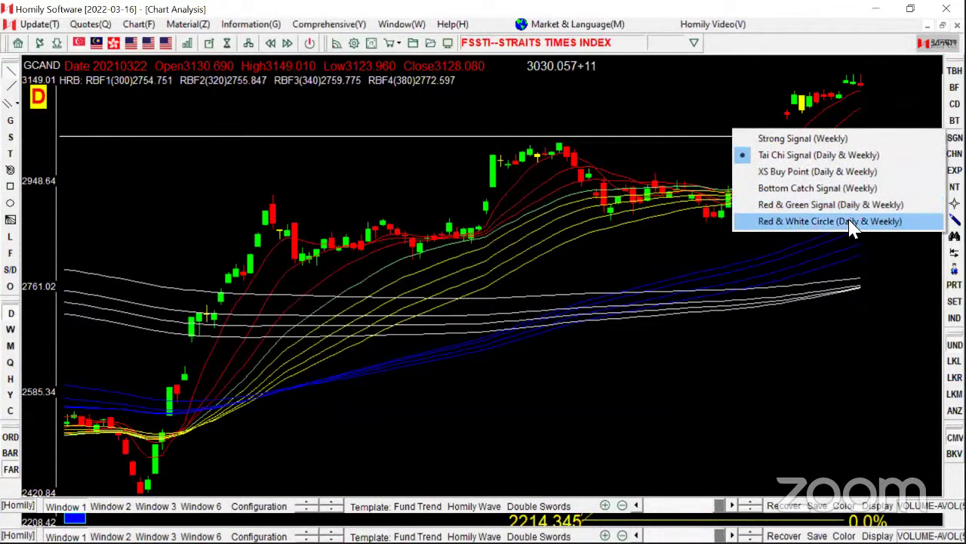
pyautogui.click(850, 220)
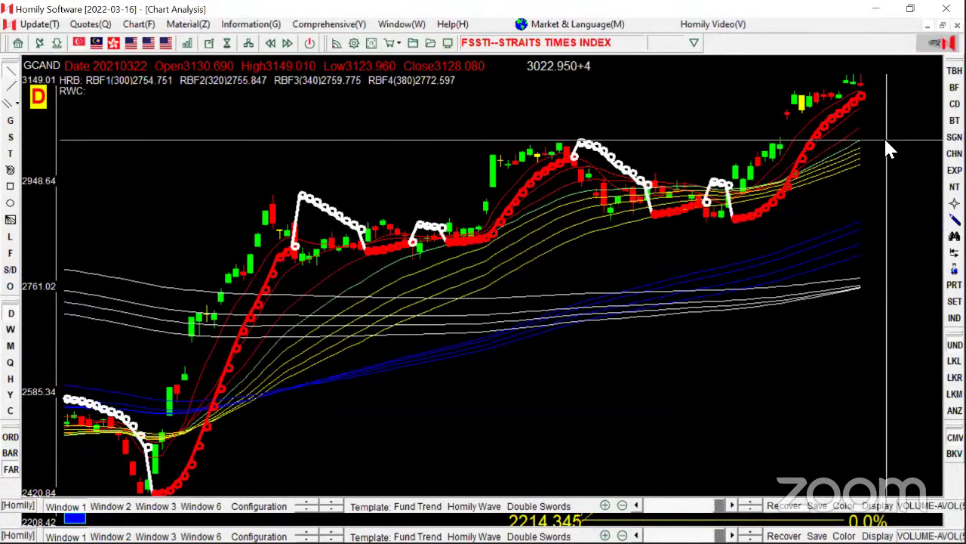
pyautogui.press('Up')
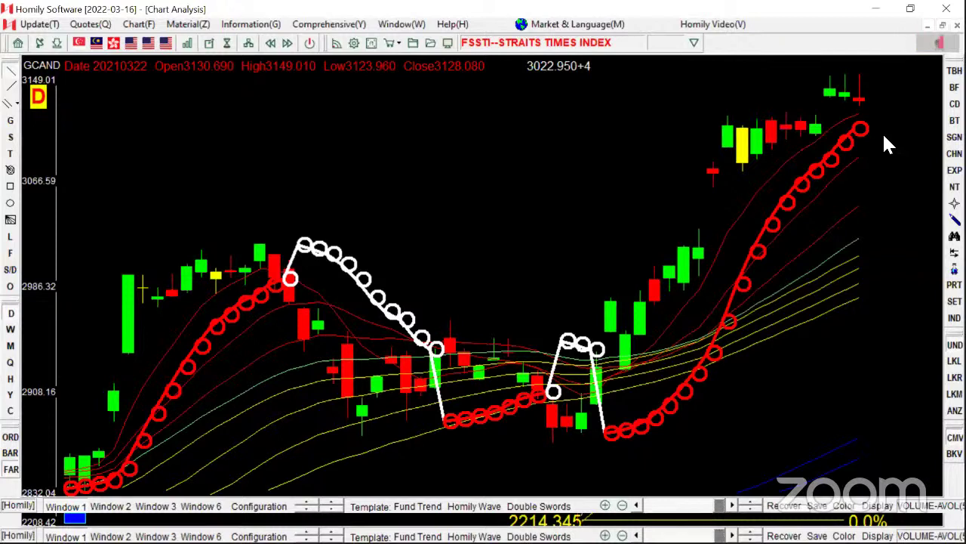
pyautogui.click(885, 137)
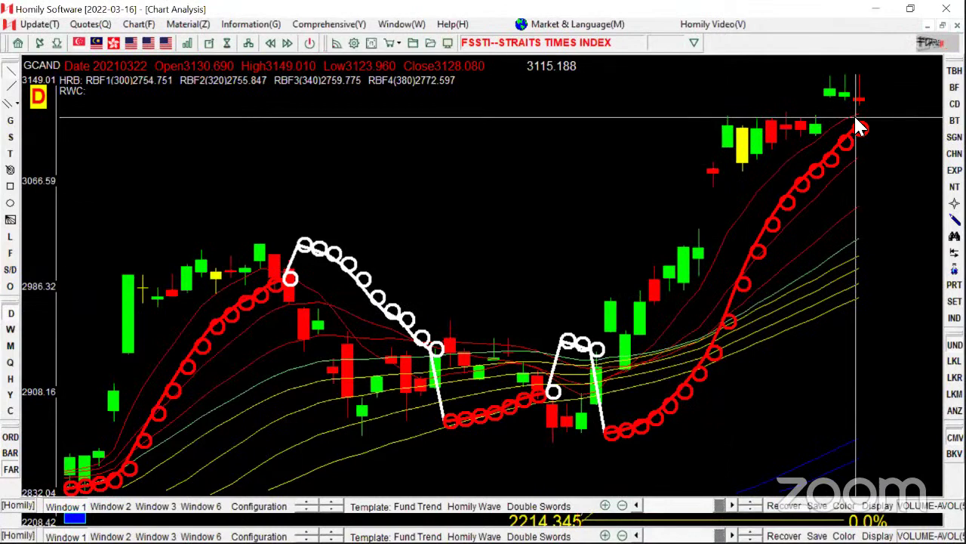
pyautogui.click(875, 9)
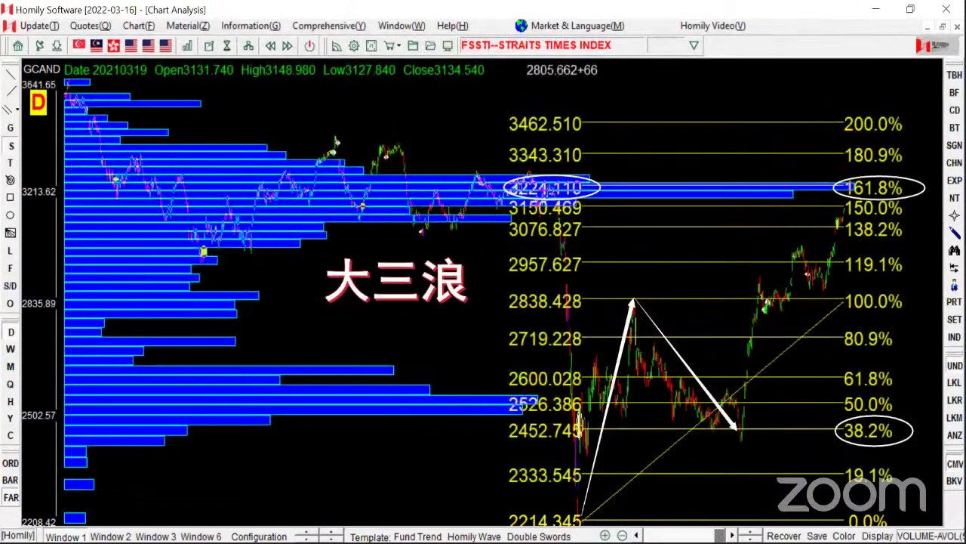
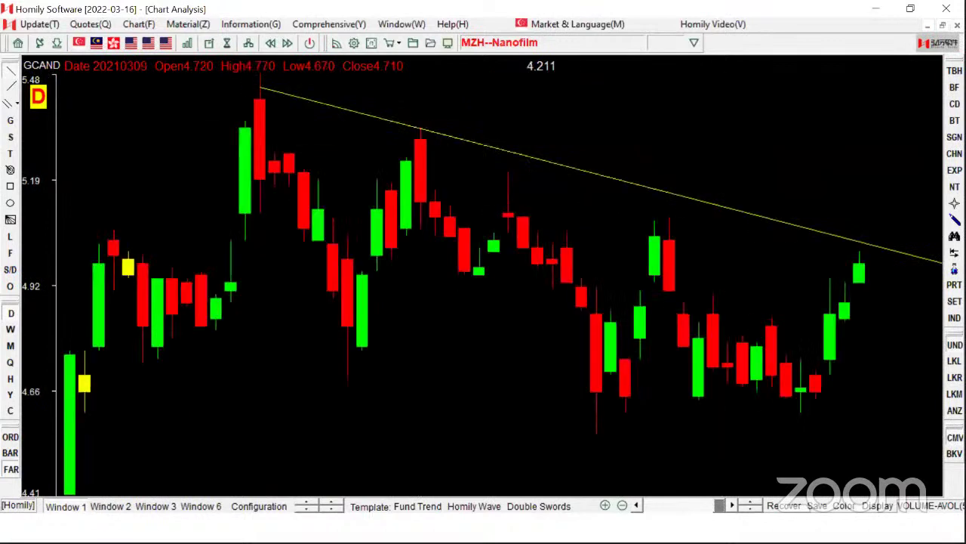
# Replace the Nanofilm trendline with a descending line from the 21 January 2021 high through the next lower peak.
pyautogui.press('Delete')
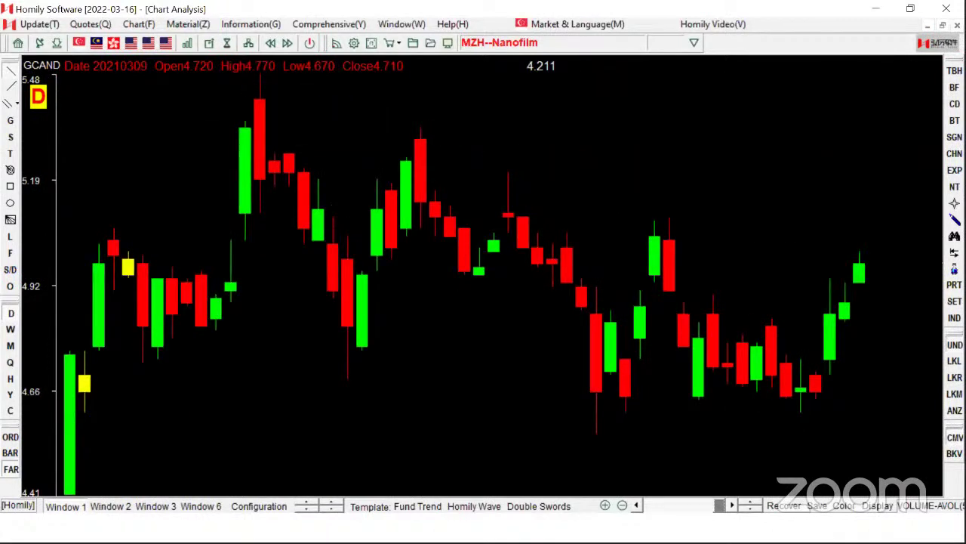
pyautogui.rightClick(811, 246)
pyautogui.click(883, 256)
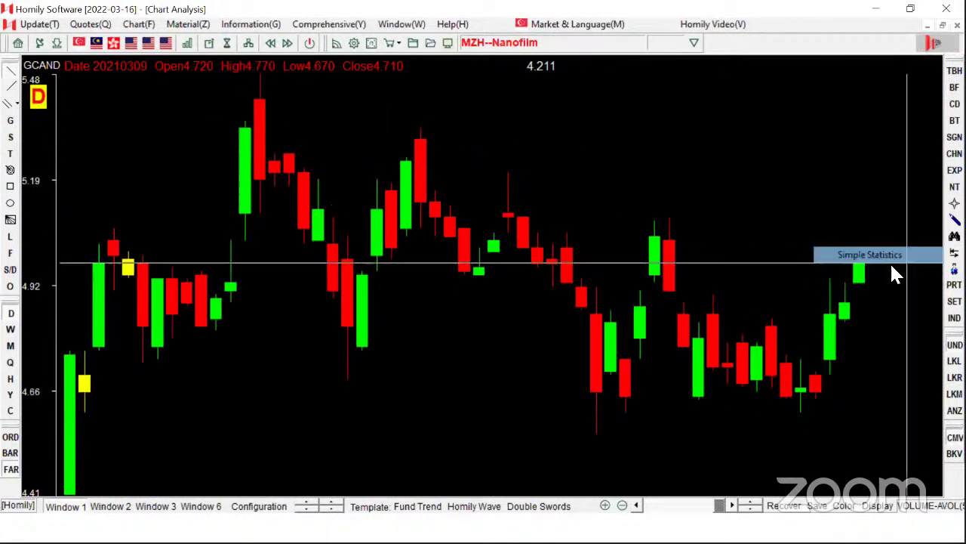
pyautogui.rightClick(813, 244)
pyautogui.click(856, 255)
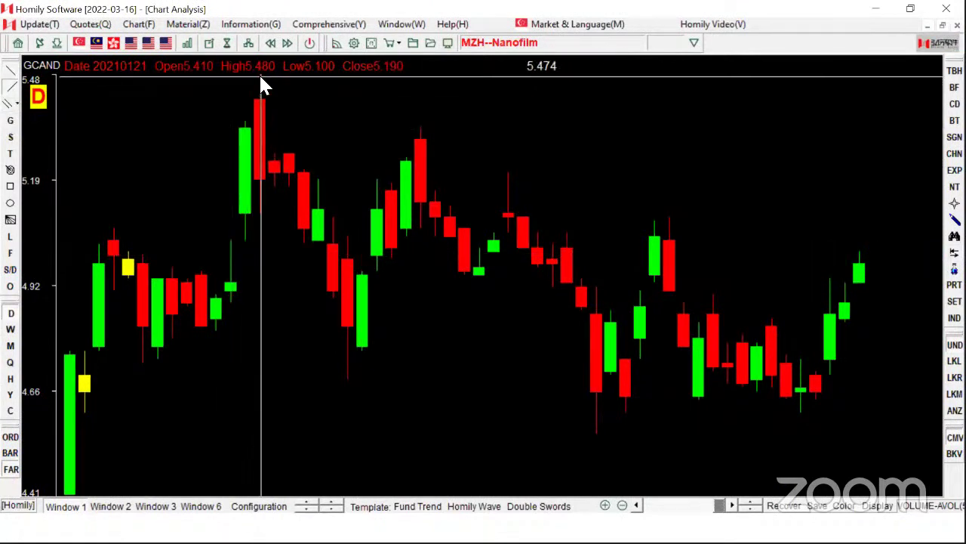
pyautogui.moveTo(259, 76); pyautogui.dragTo(797, 249)
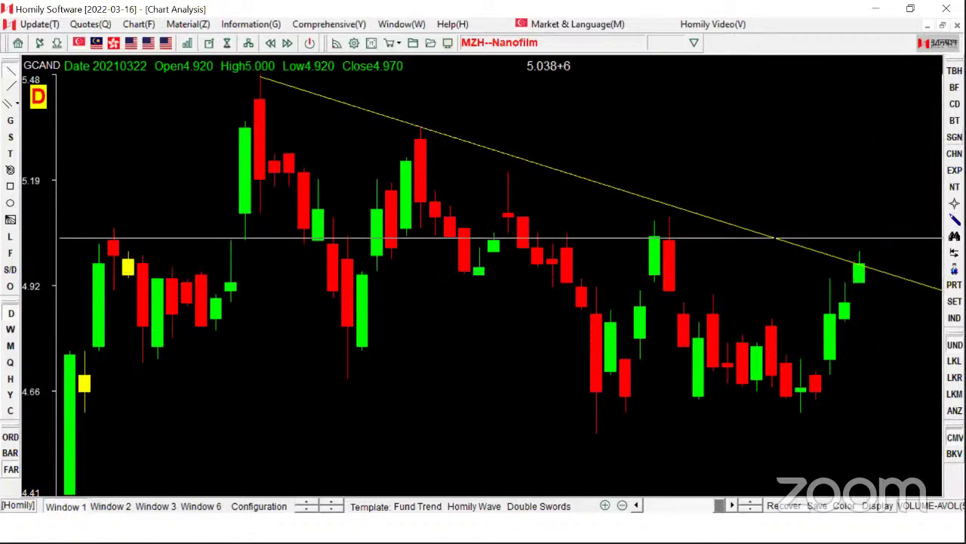
# Apply the Bottom Catch Signal (Weekly) to the Nanofilm chart and view its full price history.
pyautogui.click(954, 137)
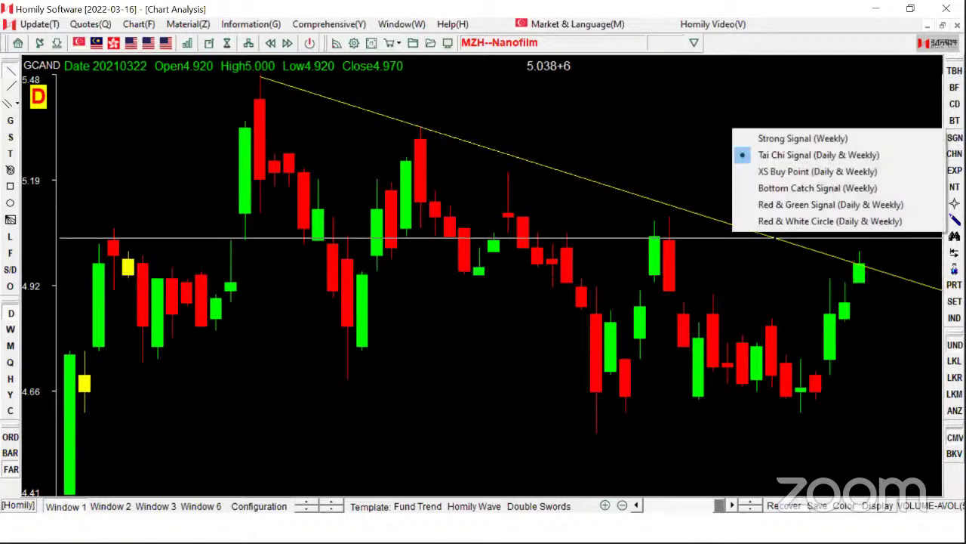
pyautogui.click(852, 188)
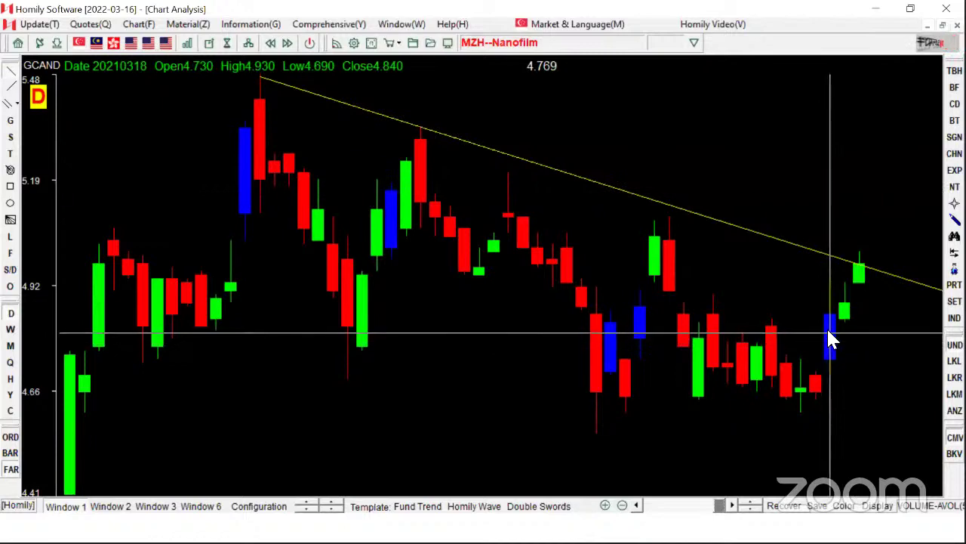
pyautogui.press('Down')
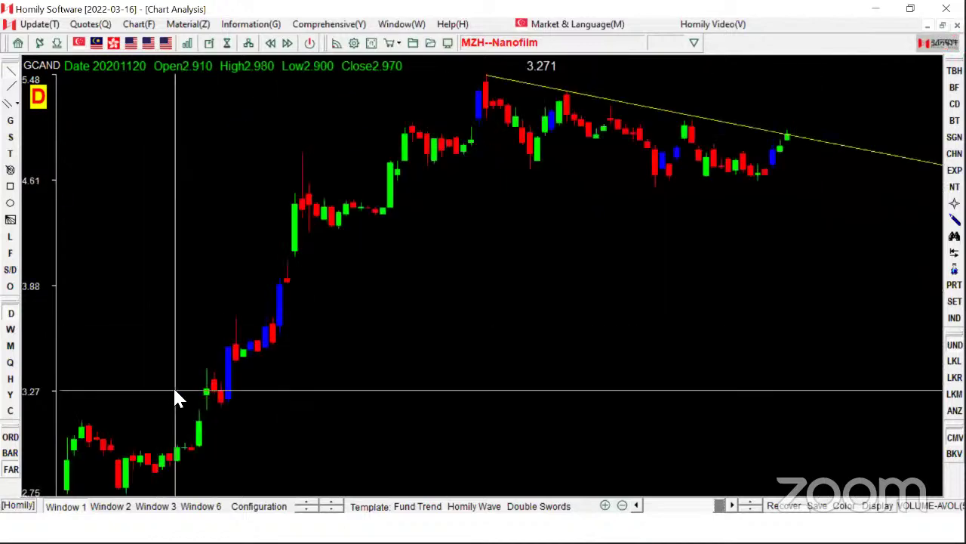
# Show the Nanofilm chart in two panes with VOLUME below, zoomed in on the candles since the January 2021 peak.
pyautogui.click(117, 507)
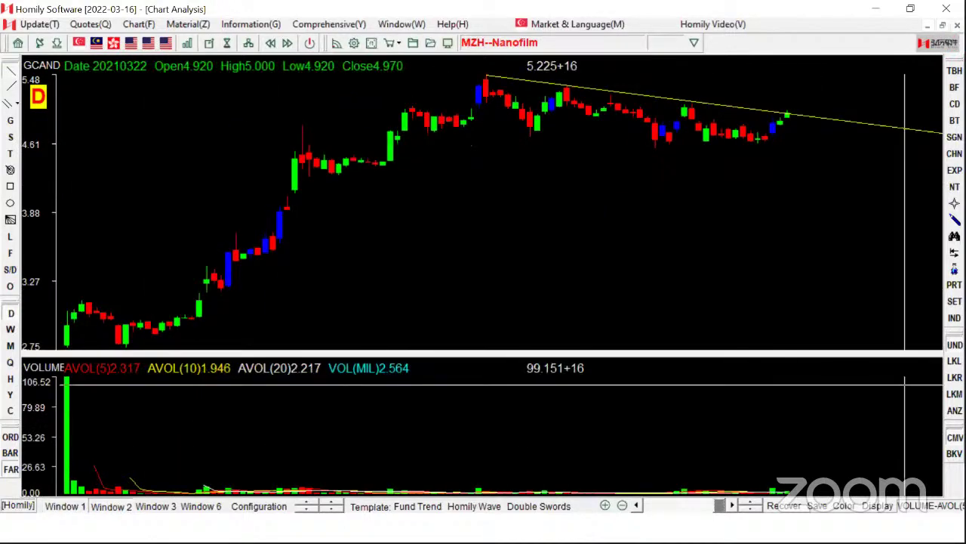
pyautogui.press('Up')
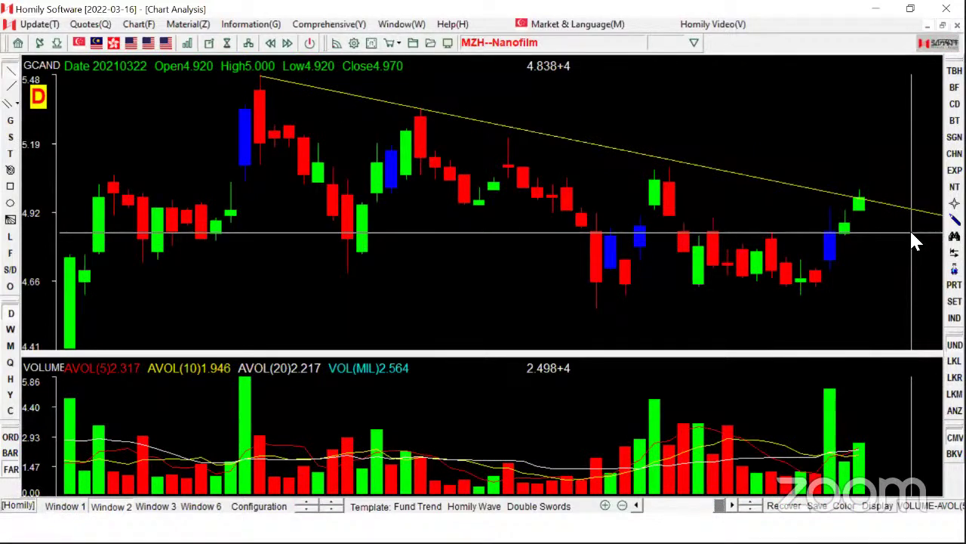
pyautogui.press('Down')
pyautogui.press('Up')
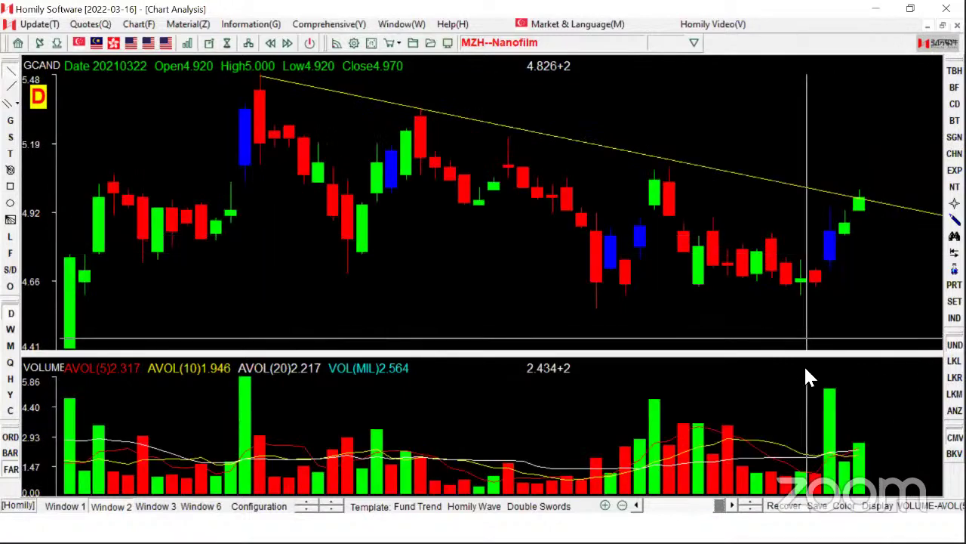
# Replace the VOLUME indicator below the Nanofilm chart with MCD and show a longer price history.
pyautogui.click(955, 317)
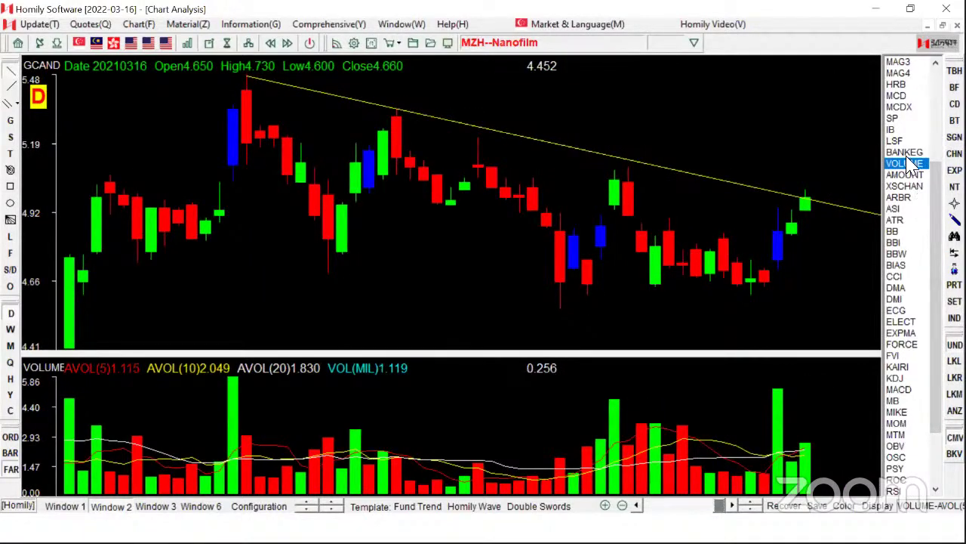
pyautogui.click(902, 96)
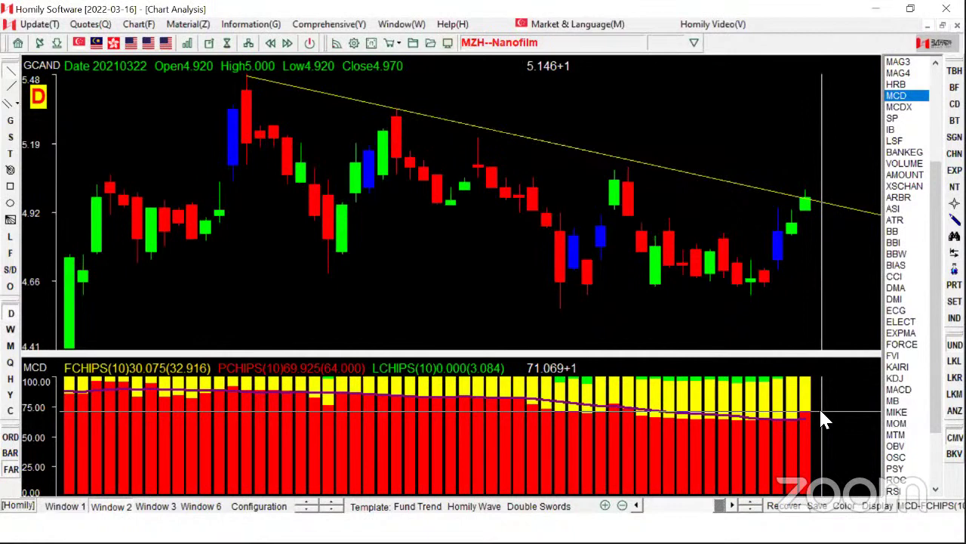
pyautogui.press('Down')
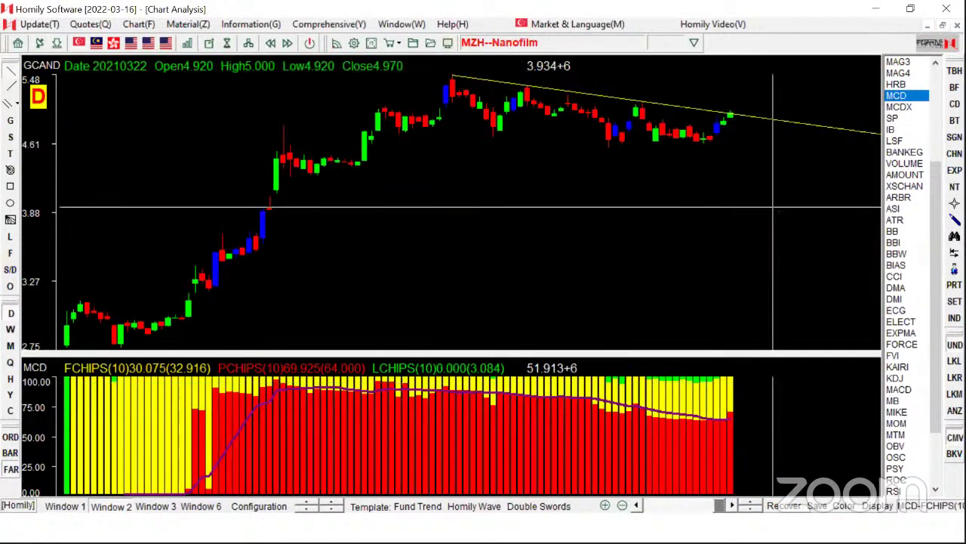
# Overlay the horizontal price distribution bars on Nanofilm and enlarge the candles since the January 2021 peak in a single-pane chart.
pyautogui.rightClick(903, 98)
pyautogui.click(902, 103)
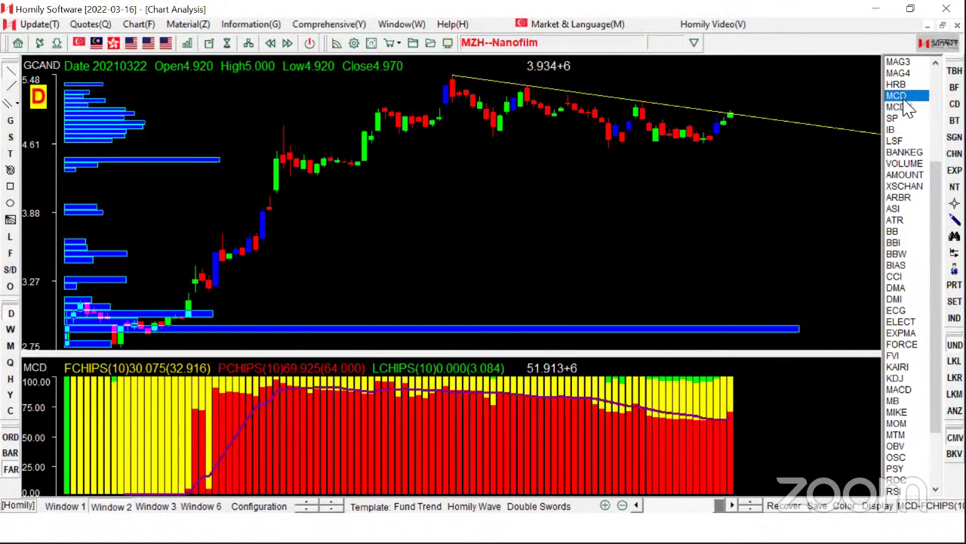
pyautogui.press('Down')
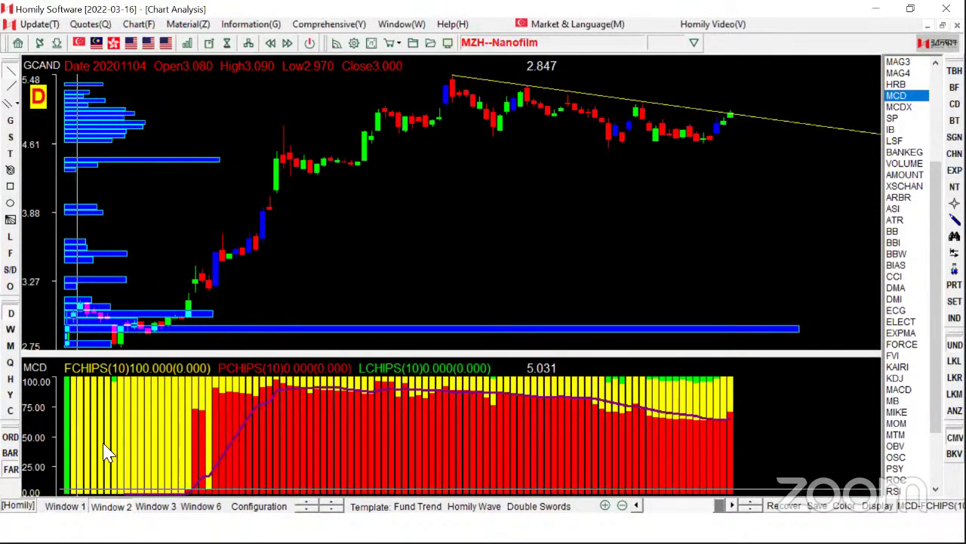
pyautogui.click(73, 508)
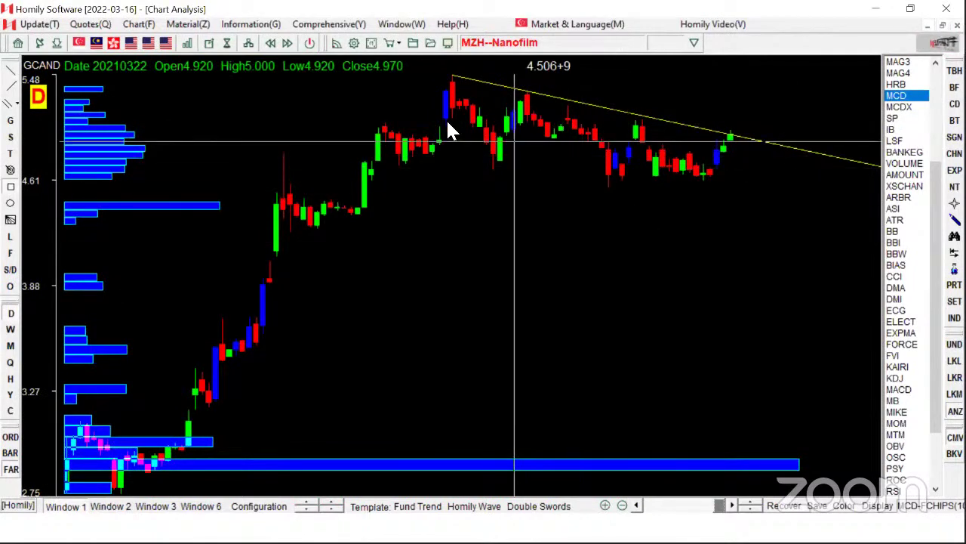
pyautogui.moveTo(436, 118); pyautogui.dragTo(763, 390)
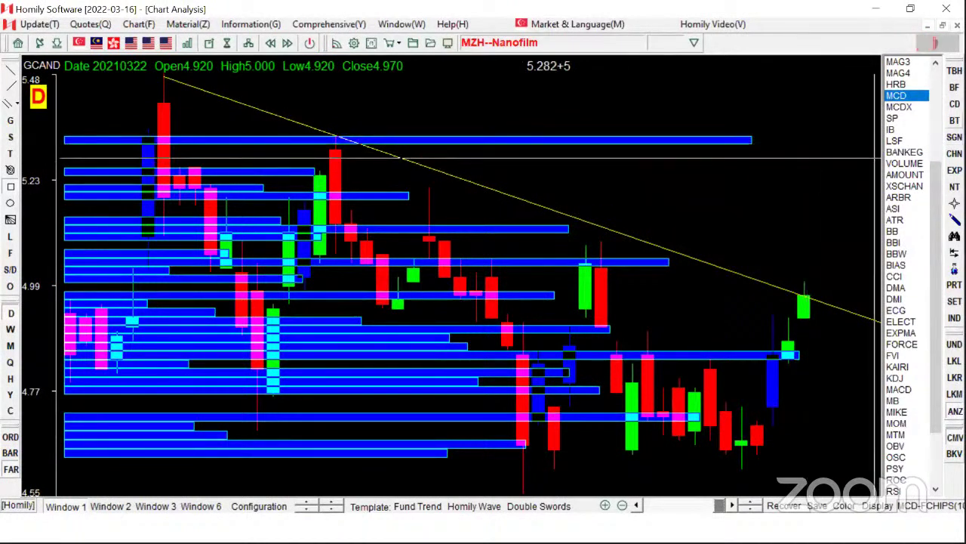
# Clear the horizontal distribution bars from the Nanofilm chart and load CapitaLand (C31).
pyautogui.click(954, 103)
pyautogui.click(888, 104)
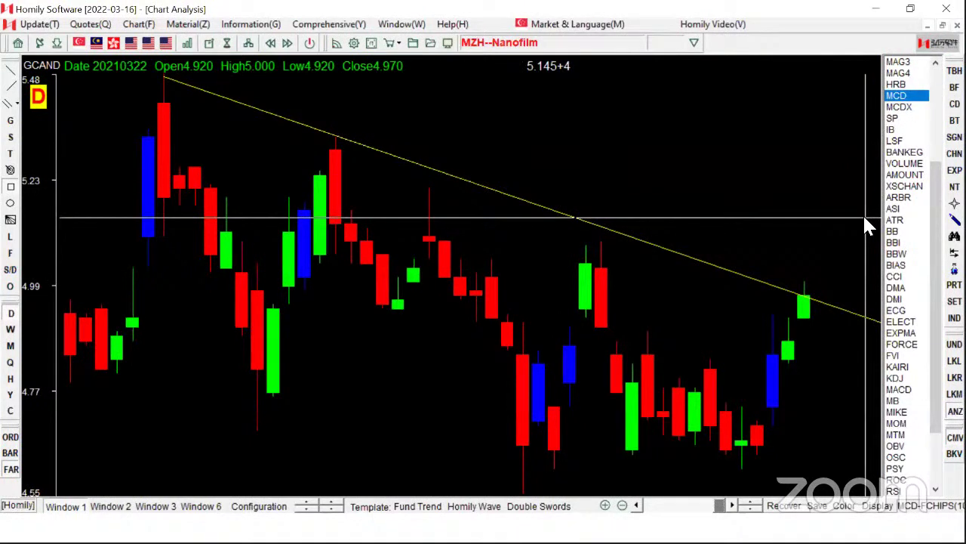
pyautogui.write('C31')
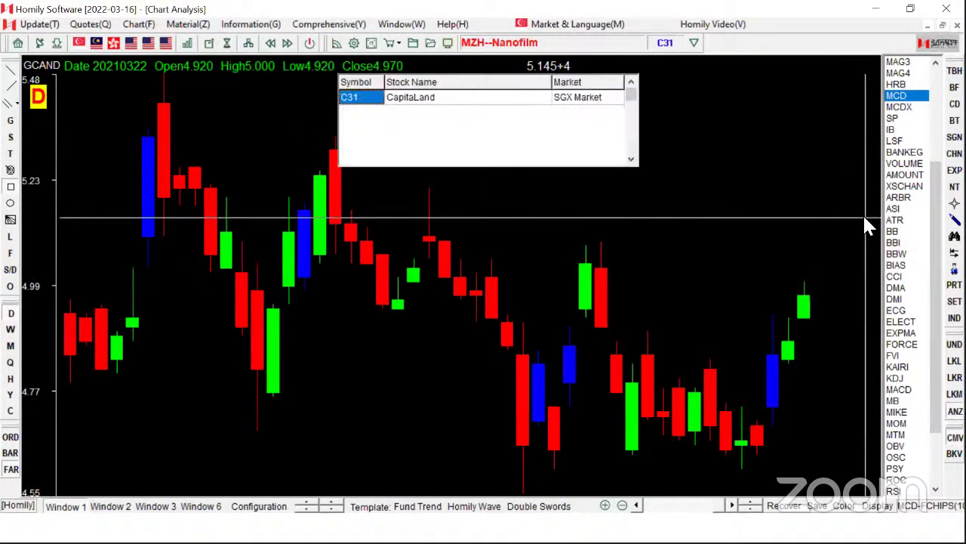
pyautogui.press('Return')
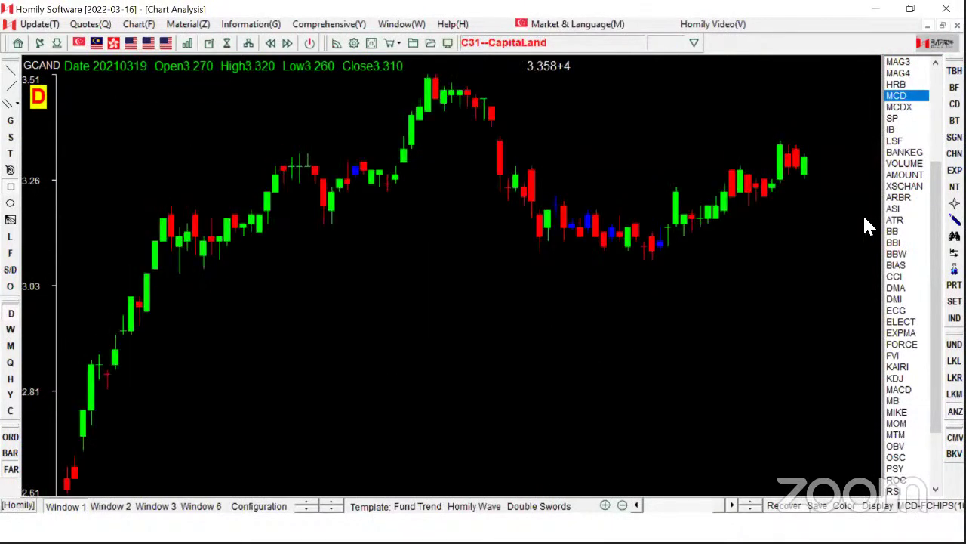
# Overlay the Homily Rainbow on the CapitaLand chart and show MCD in a second pane below.
pyautogui.click(954, 154)
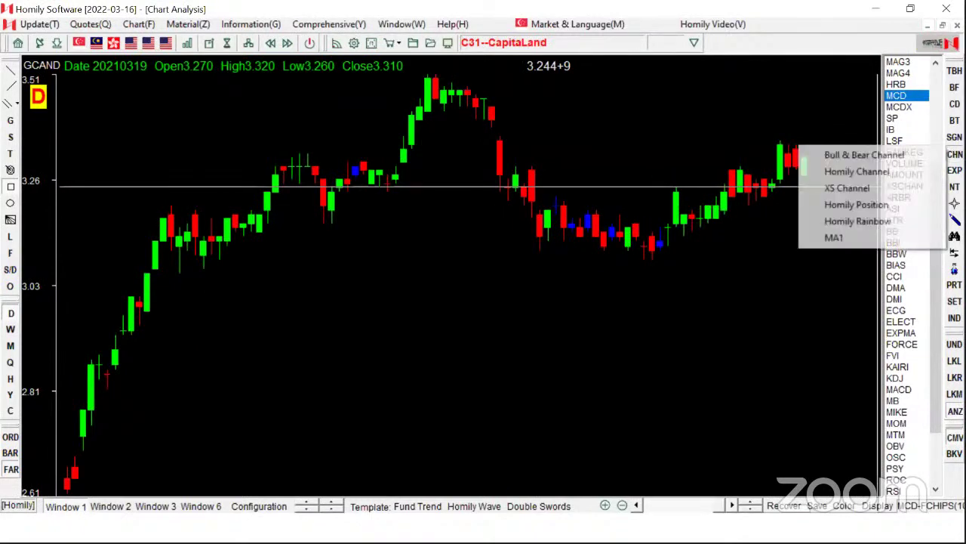
pyautogui.click(884, 223)
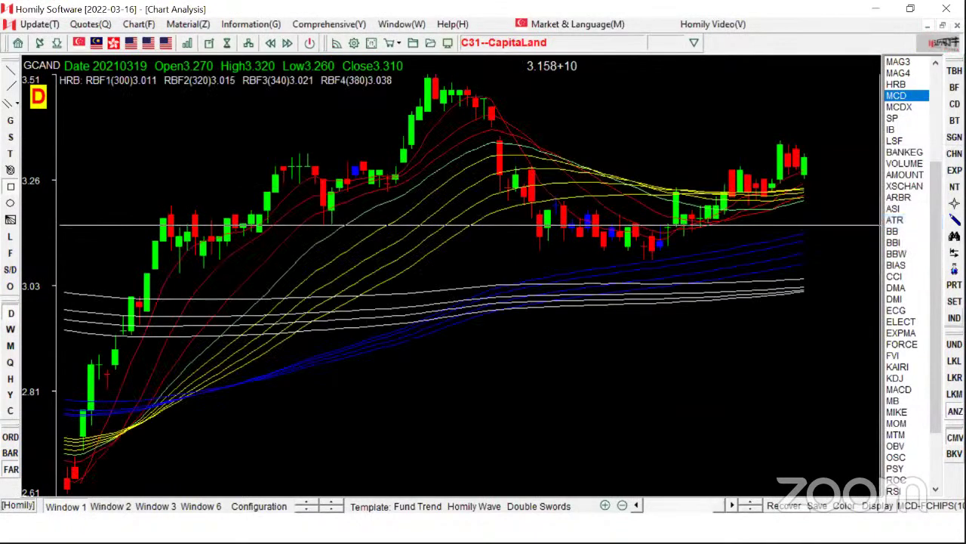
pyautogui.click(954, 317)
pyautogui.press('Down')
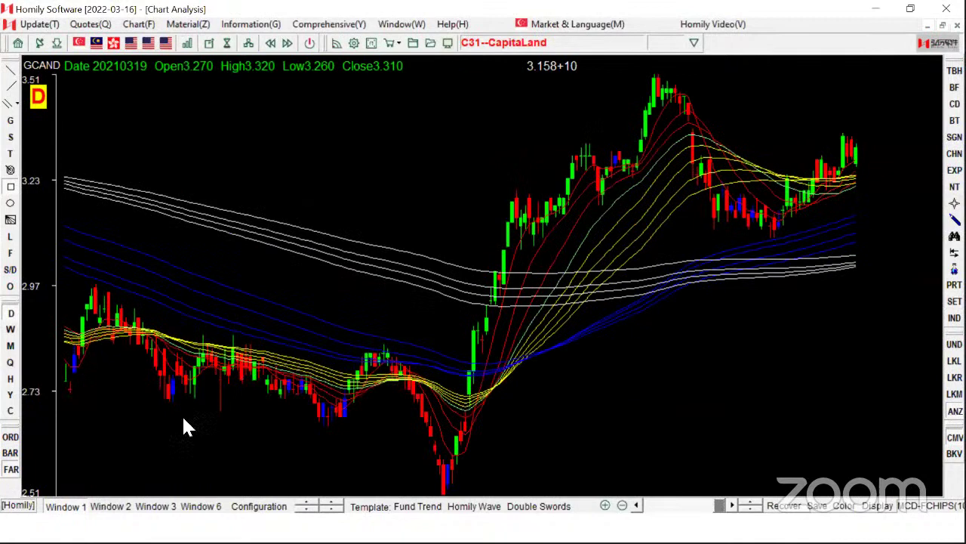
pyautogui.click(111, 506)
pyautogui.click(194, 151)
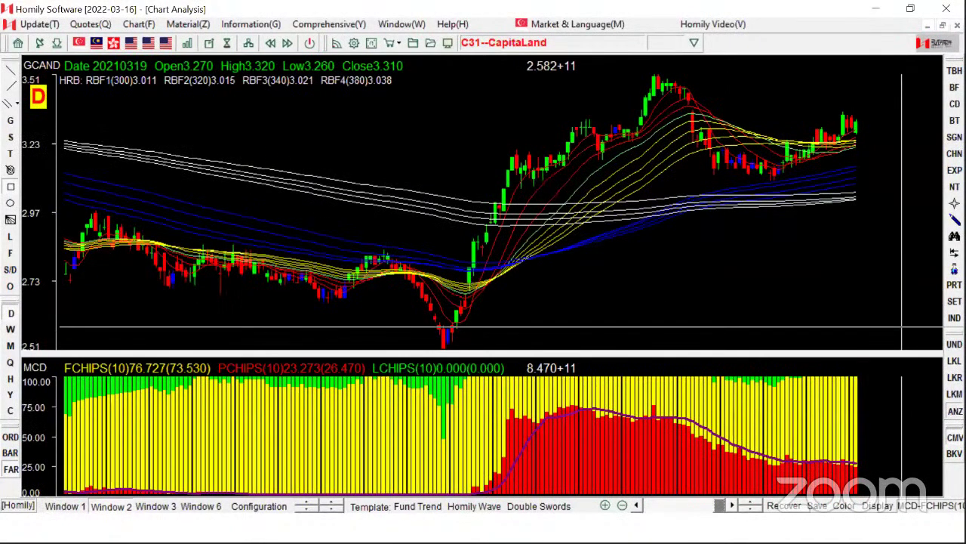
pyautogui.press('Up')
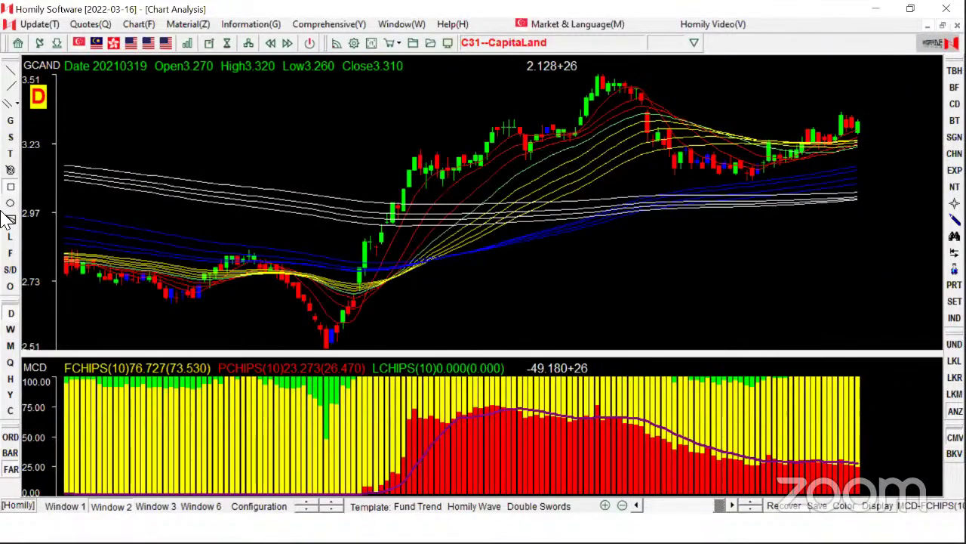
# Circle the November 2020 candles that break above the white rainbow lines on the CapitaLand chart.
pyautogui.click(117, 218)
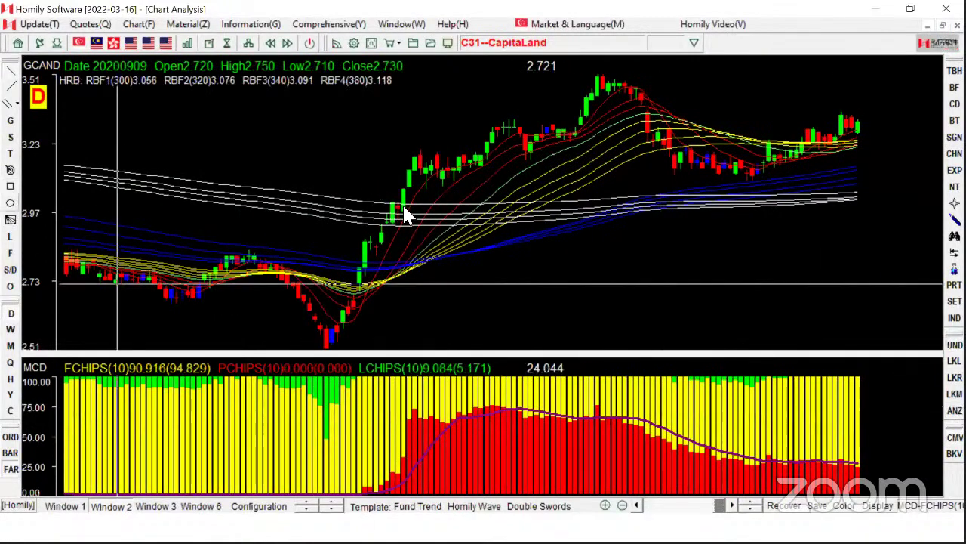
pyautogui.click(425, 224)
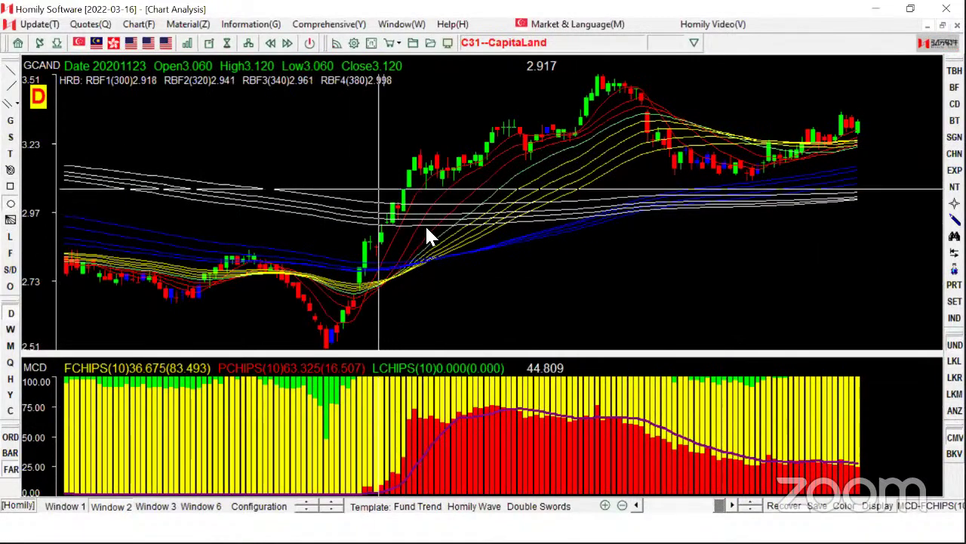
pyautogui.click(581, 89)
pyautogui.click(751, 179)
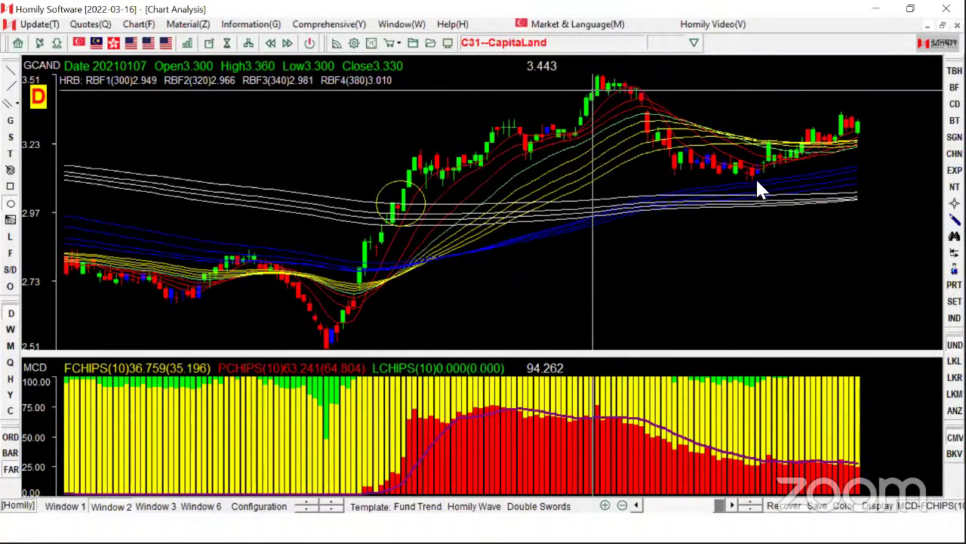
# Roll the CapitaLand chart back to 5 March 2021 and circle the last candle where it crosses the yellow rainbow lines.
pyautogui.click(808, 151)
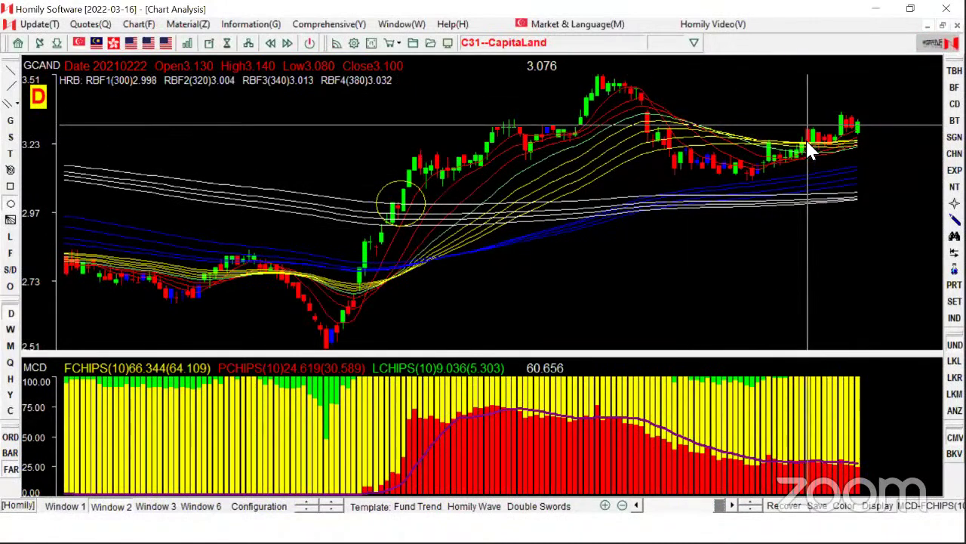
pyautogui.press('Up')
pyautogui.press('Up')
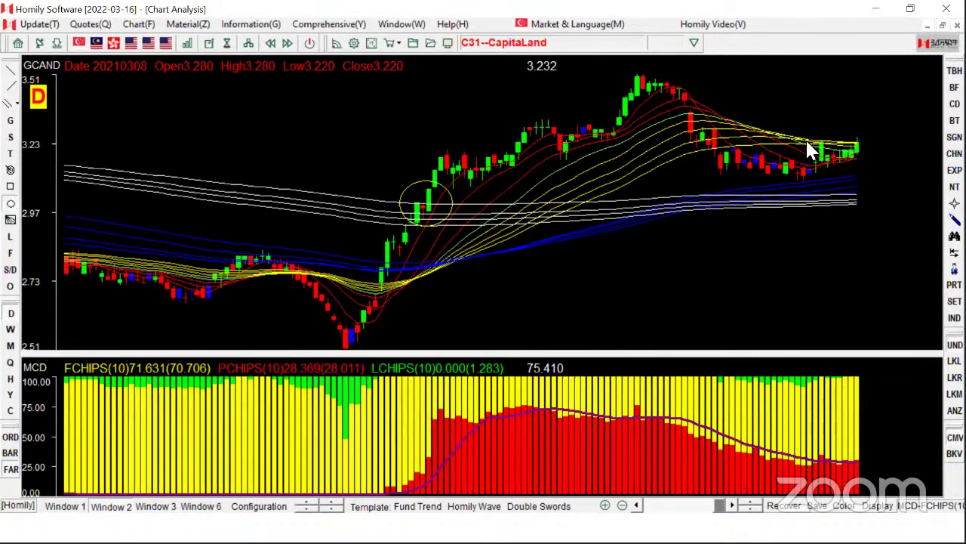
pyautogui.click(108, 257)
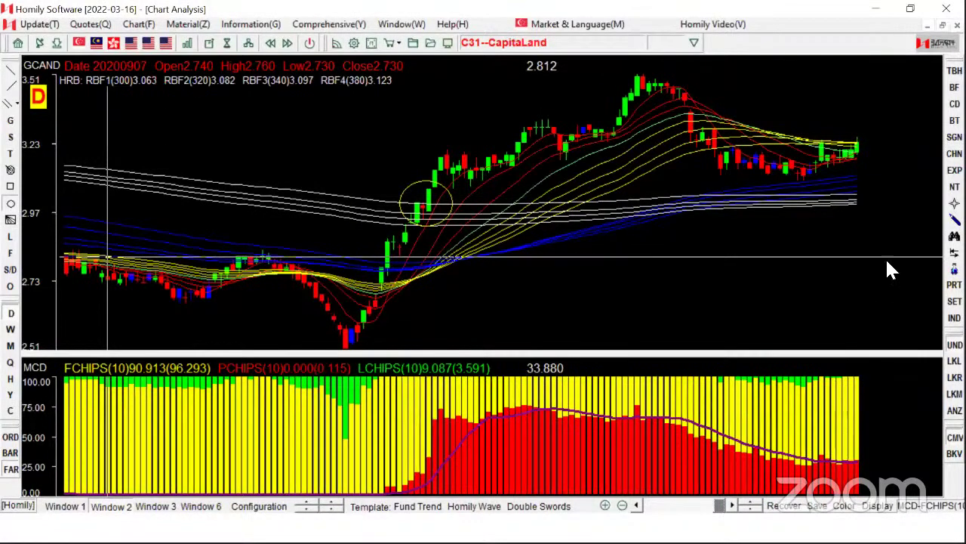
pyautogui.moveTo(852, 132); pyautogui.dragTo(869, 155)
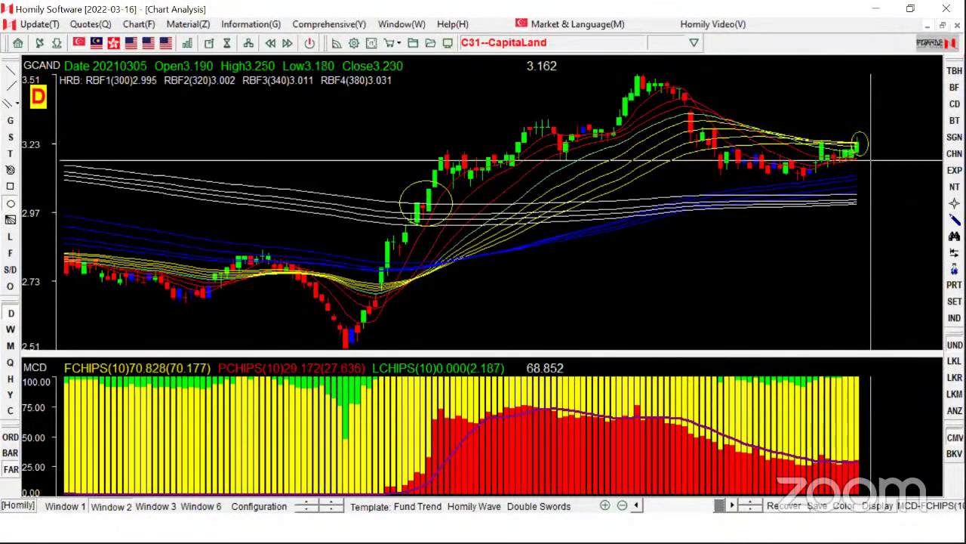
pyautogui.click(954, 410)
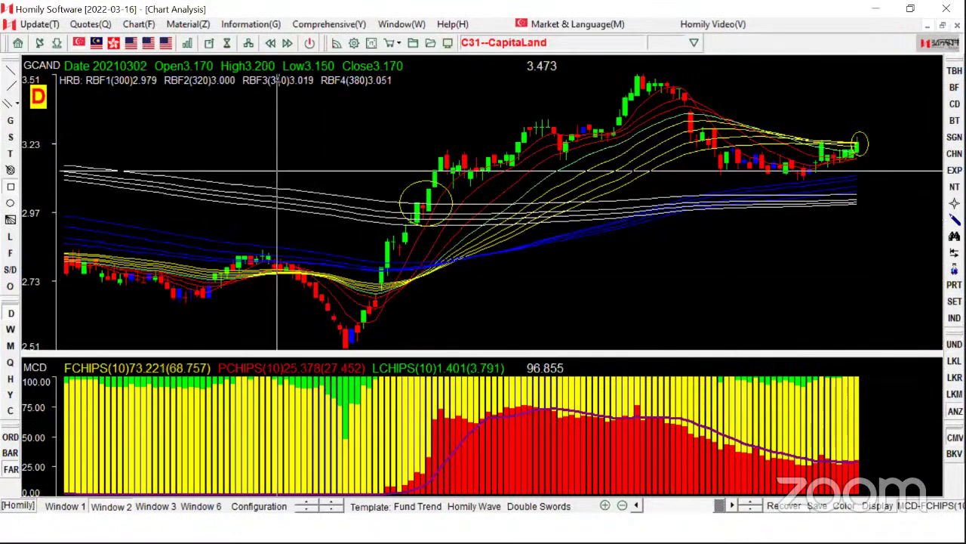
# Advance the CapitaLand chart bar by bar from 5 March to 19 March 2021 to see the price action after the breakout.
pyautogui.press('Up')
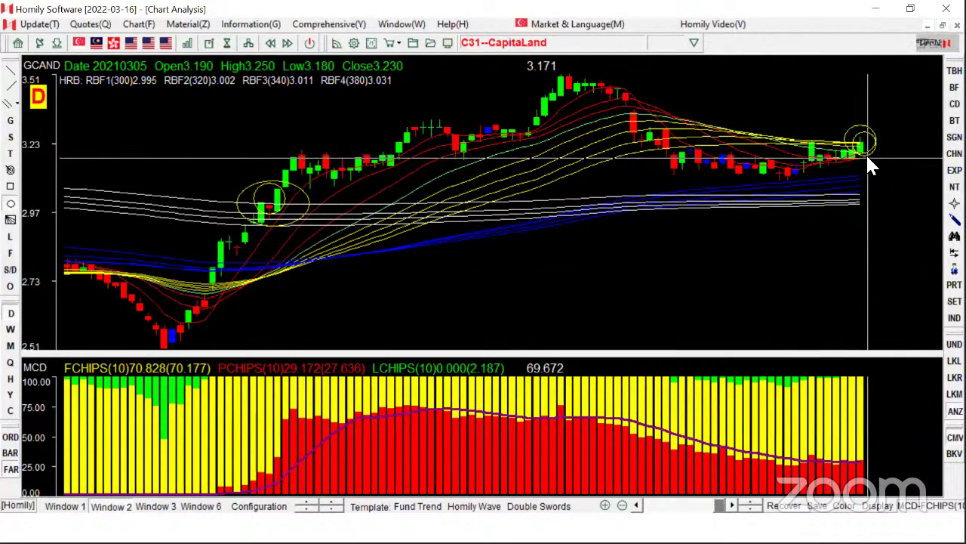
pyautogui.press('Right')
pyautogui.press('Right')
pyautogui.press('Right')
pyautogui.press('Right')
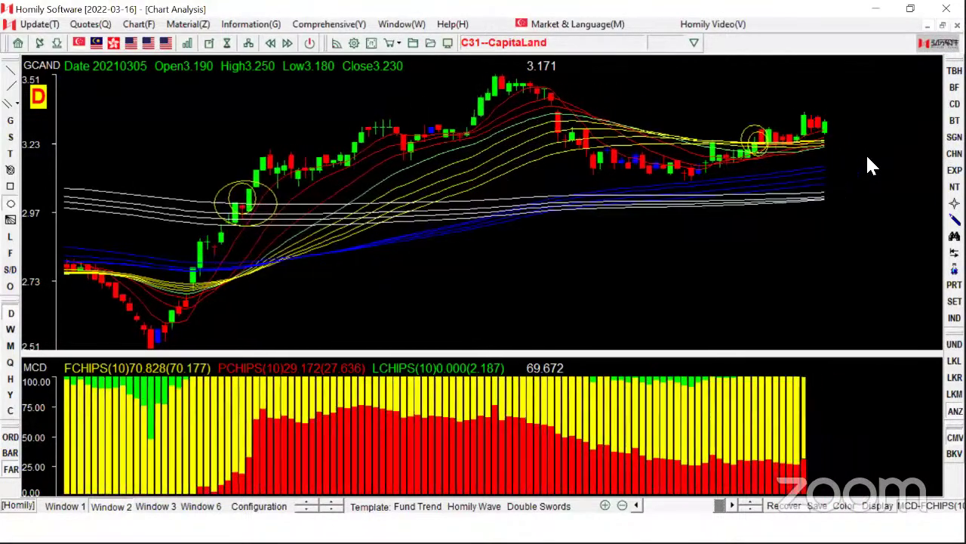
pyautogui.click(802, 140)
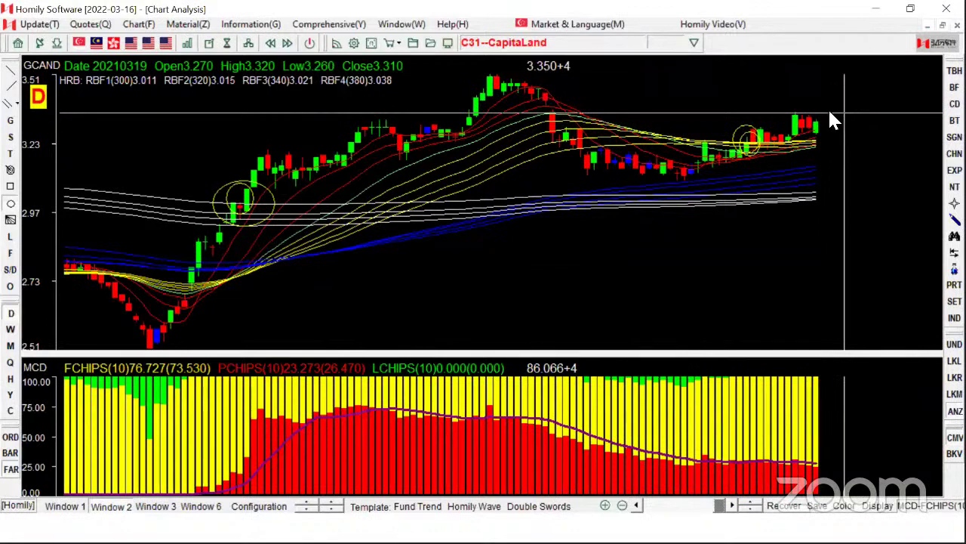
# Examine CapitaLand's longer price history against the rainbow lines, tracing individual candles between January and 19 March 2021.
pyautogui.press('Down')
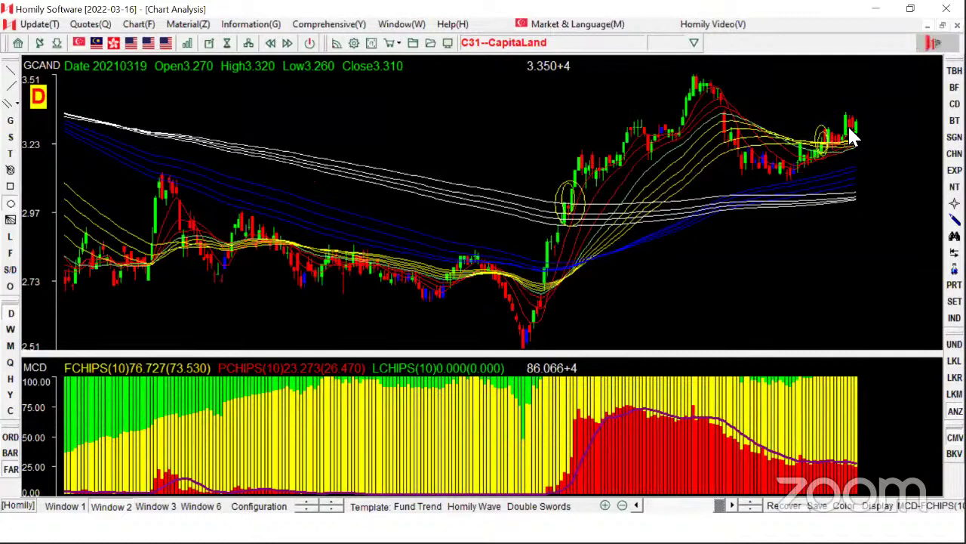
pyautogui.press('Left')
pyautogui.press('Left')
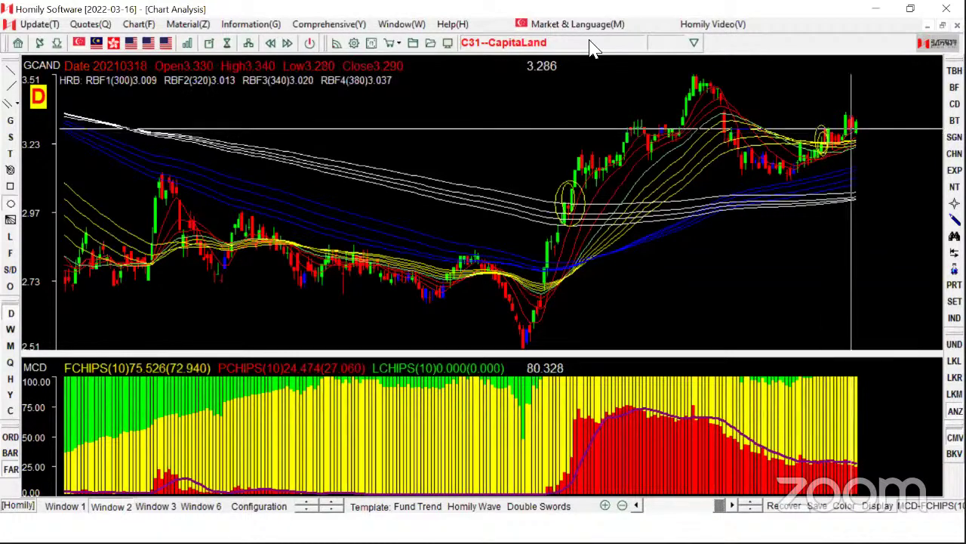
pyautogui.press('Left')
pyautogui.press('Left')
pyautogui.press('Left')
pyautogui.press('Left')
pyautogui.press('Left')
pyautogui.press('Left')
pyautogui.press('Left')
pyautogui.press('Left')
pyautogui.press('Left')
pyautogui.press('Left')
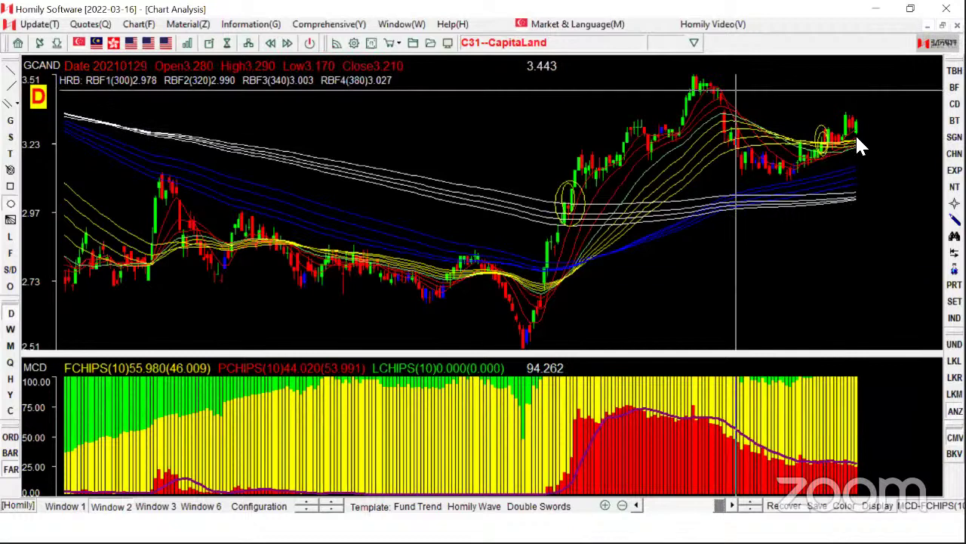
pyautogui.click(857, 137)
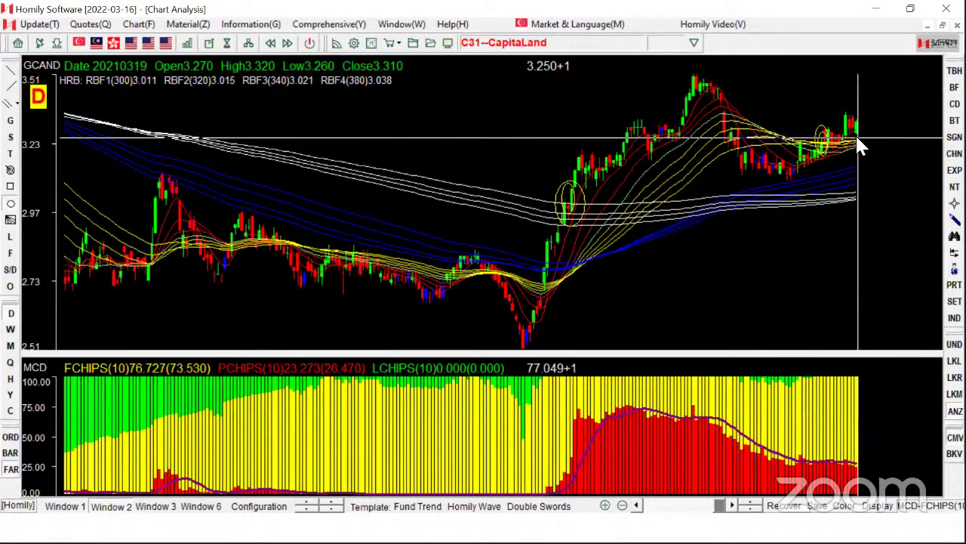
# Check the stock-code list on the presentation slide and load the CityDev (C09) chart with a longer price history in view.
pyautogui.click(870, 15)
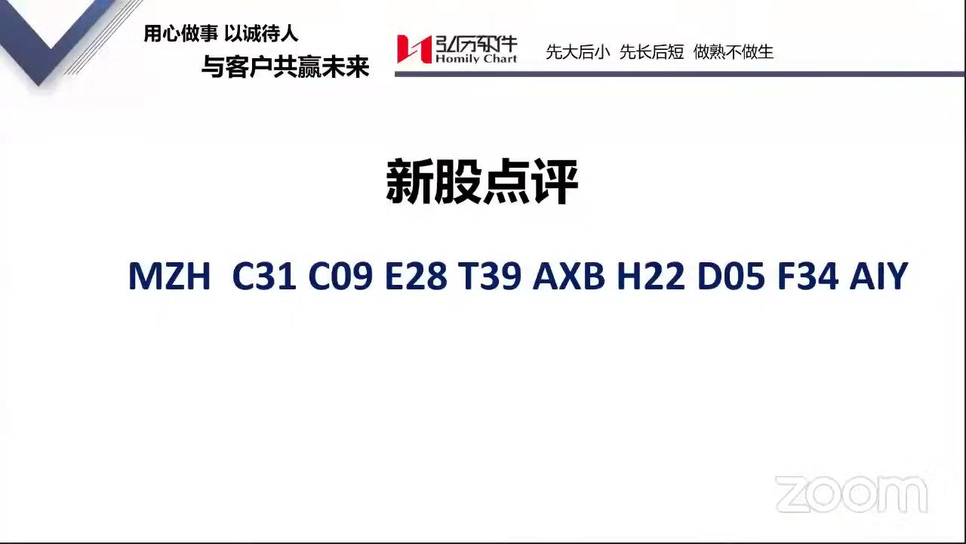
pyautogui.hotkey('alt', 'Tab')
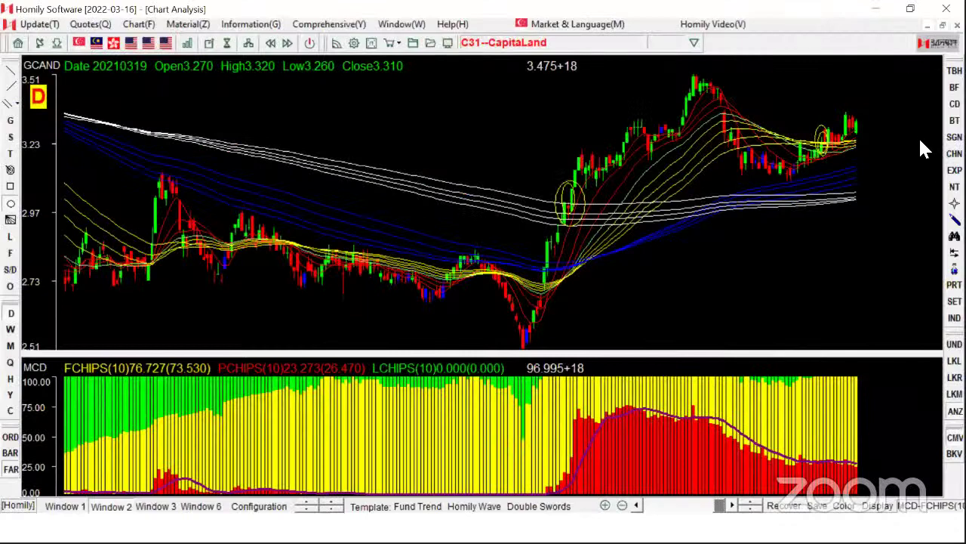
pyautogui.press('pageup')
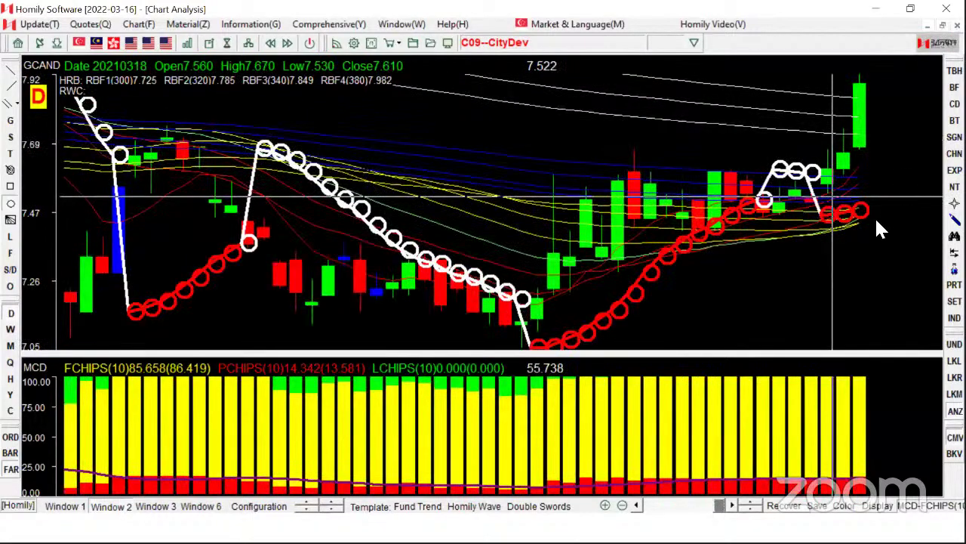
pyautogui.press('Down')
pyautogui.press('Down')
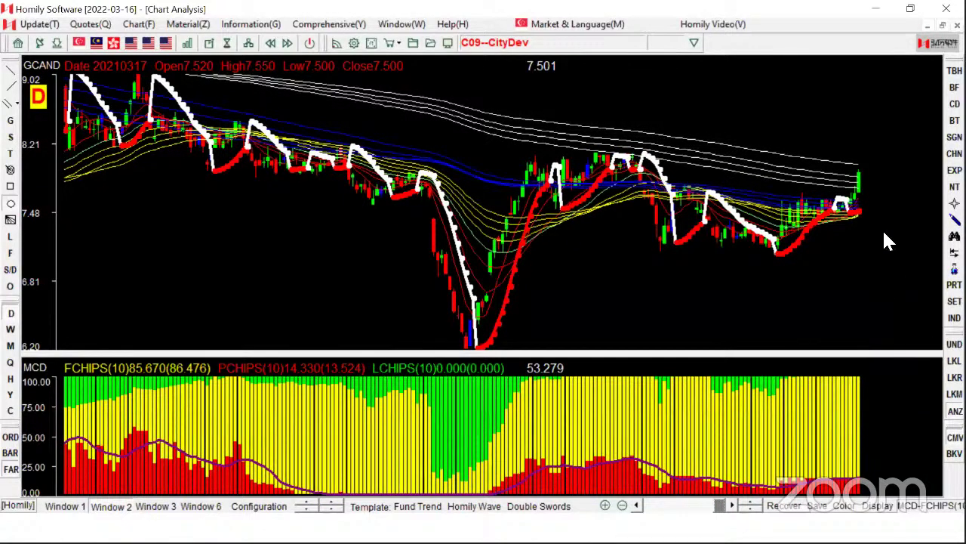
pyautogui.press('Down')
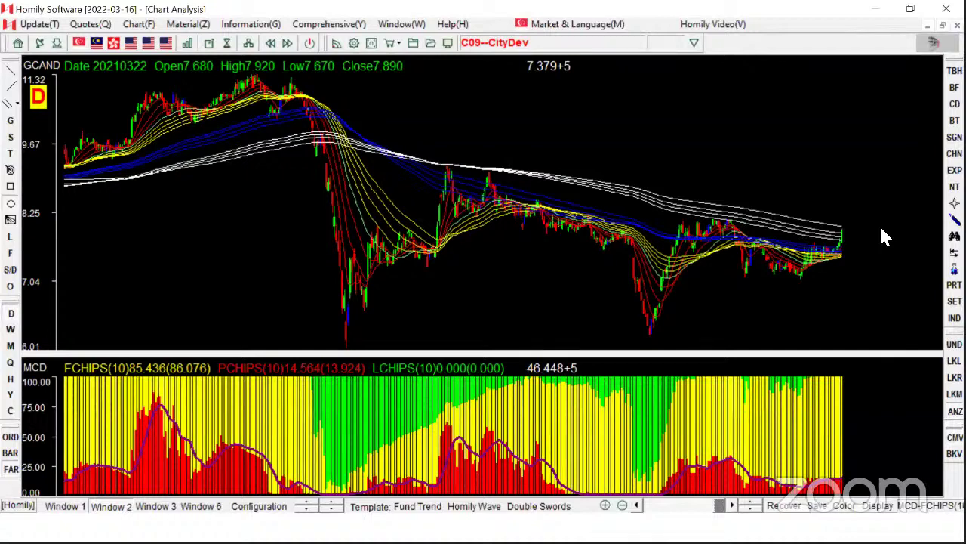
# Open a chart comparison from the CityDev chart and load SPH (T39) as the upper chart against CityDev (C09).
pyautogui.press('Up')
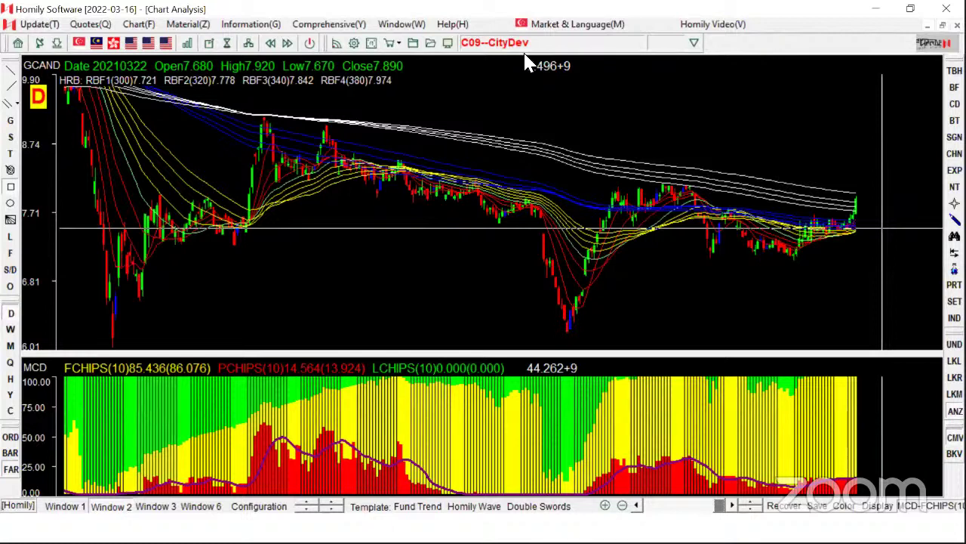
pyautogui.click(589, 87)
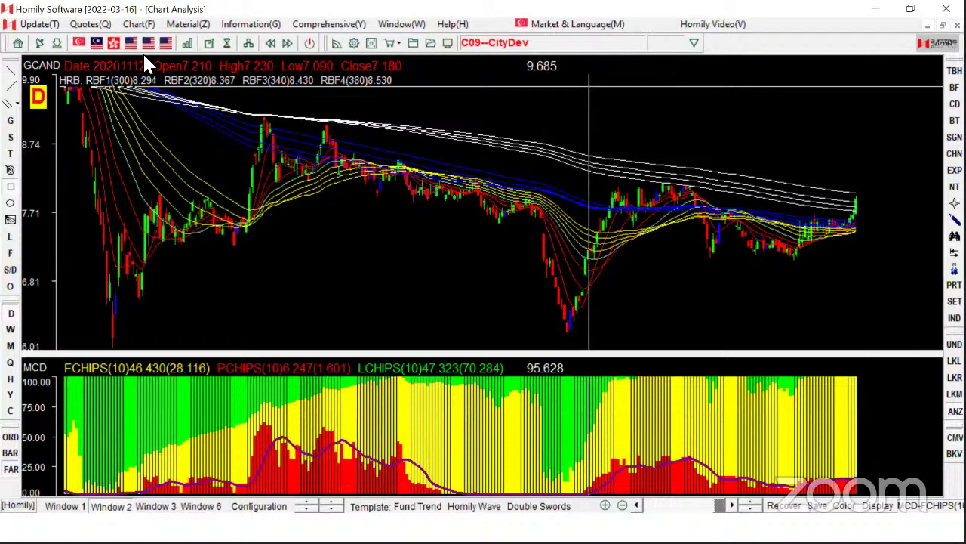
pyautogui.press('Left')
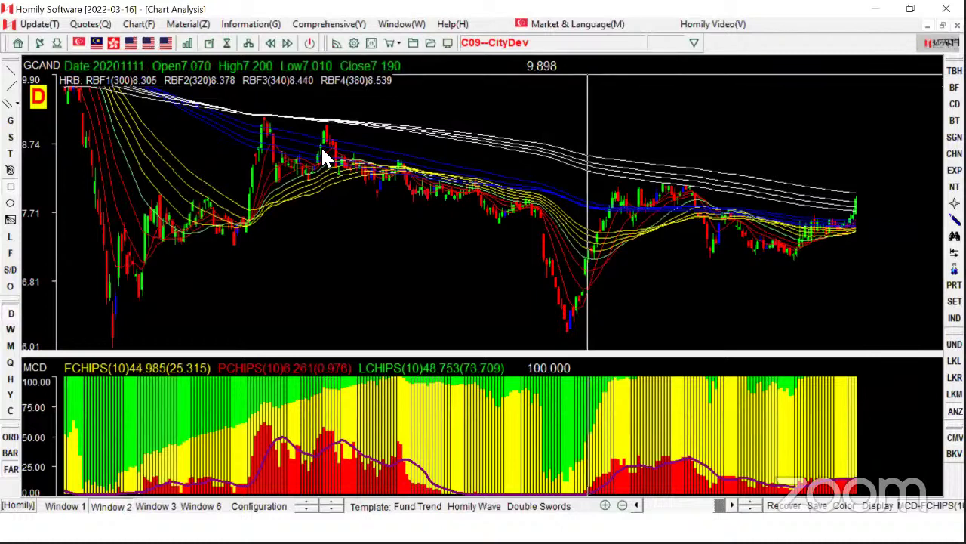
pyautogui.click(39, 97)
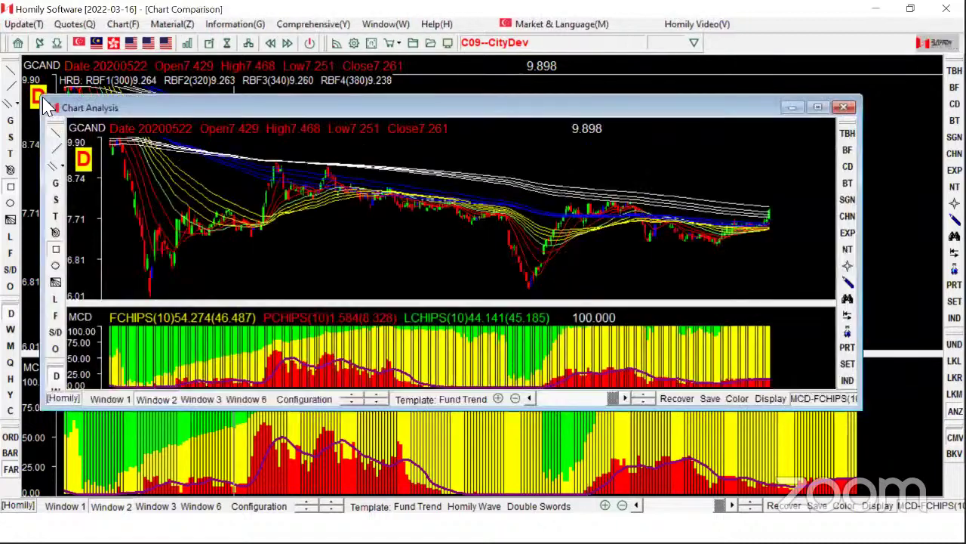
pyautogui.write('T39')
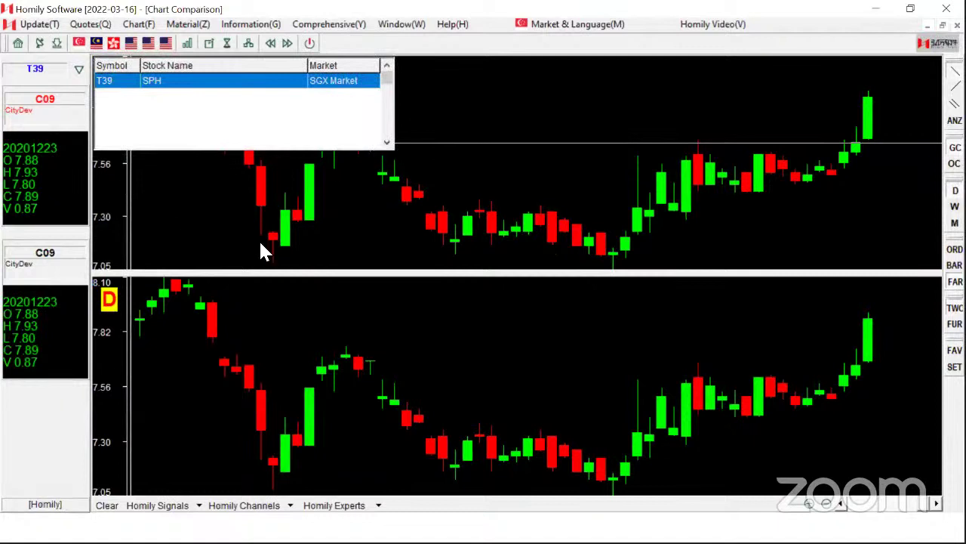
pyautogui.press('Return')
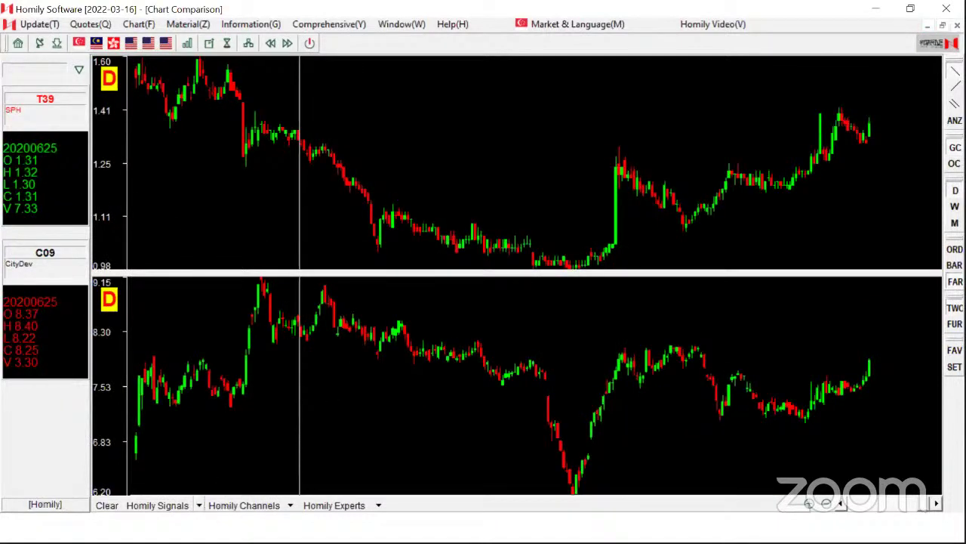
# Overlay the rainbow lines on both the SPH and CityDev comparison charts.
pyautogui.click(293, 507)
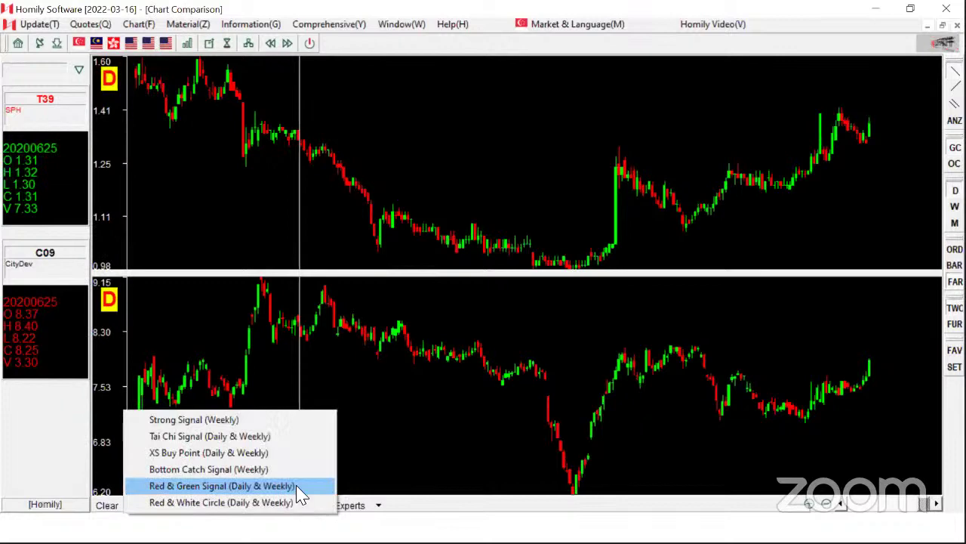
pyautogui.click(298, 486)
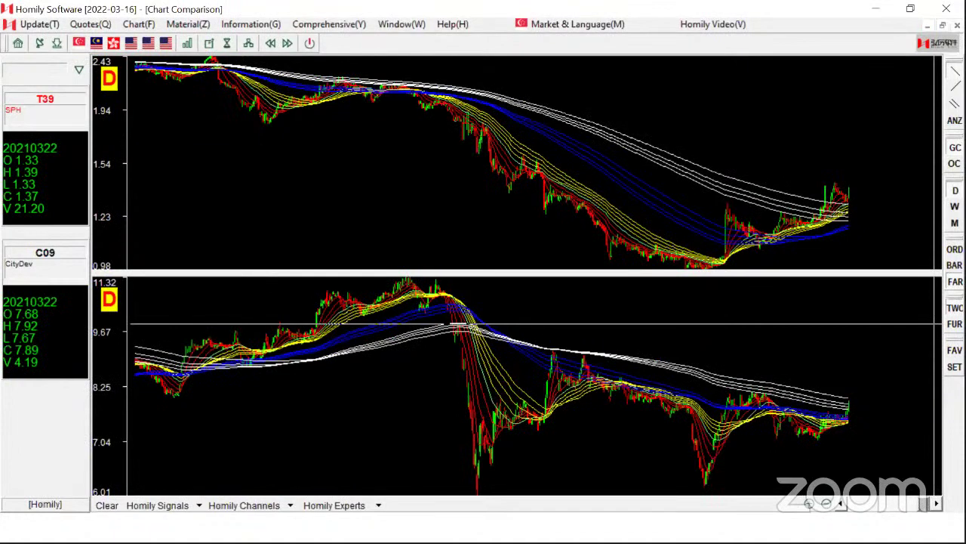
pyautogui.press('Up')
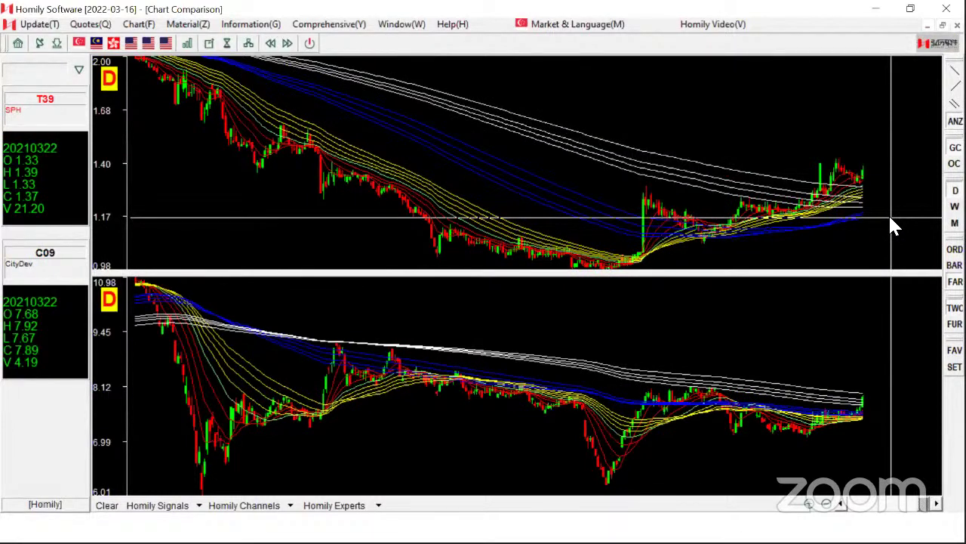
# Compare SPH's and CityDev's latest candles with their white rainbow lines over both longer and shorter price histories.
pyautogui.moveTo(850, 349); pyautogui.dragTo(848, 366)
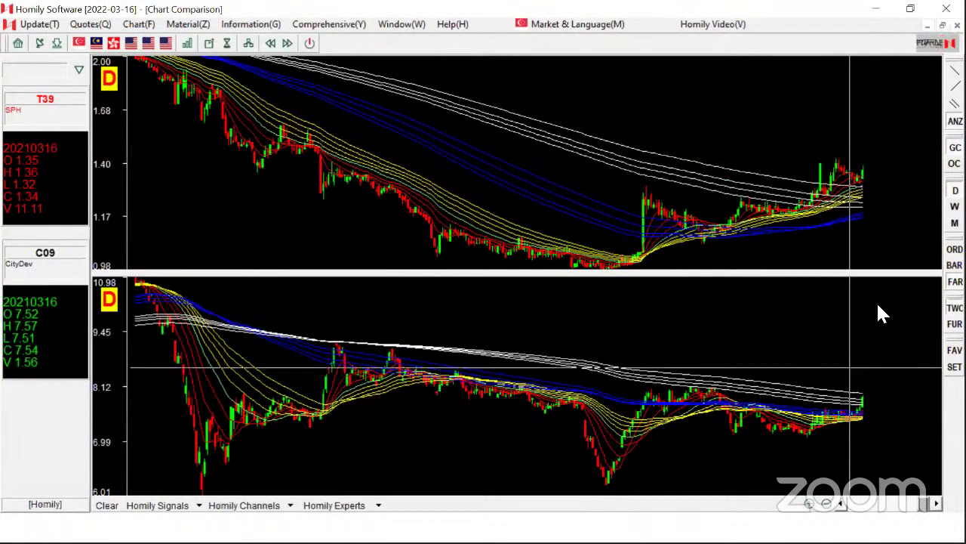
pyautogui.press('Up')
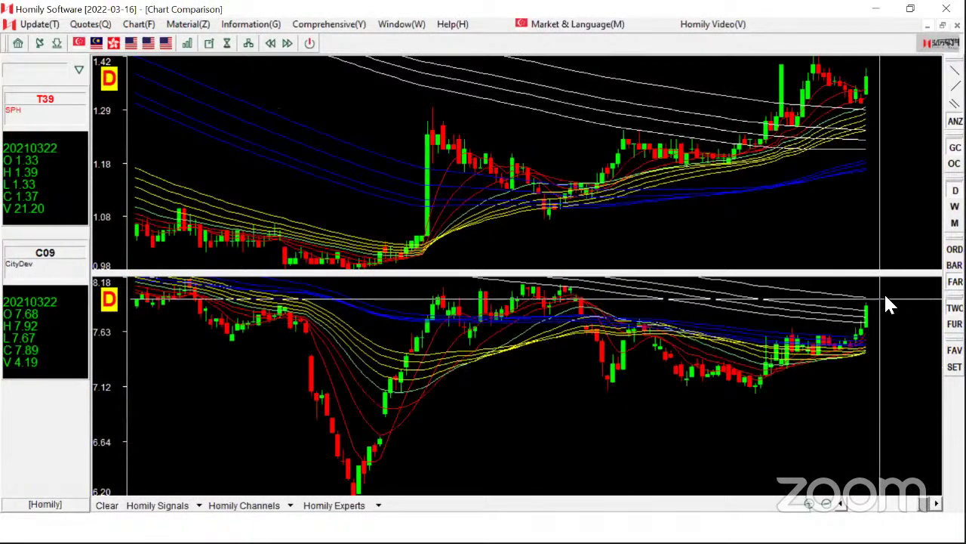
pyautogui.click(884, 297)
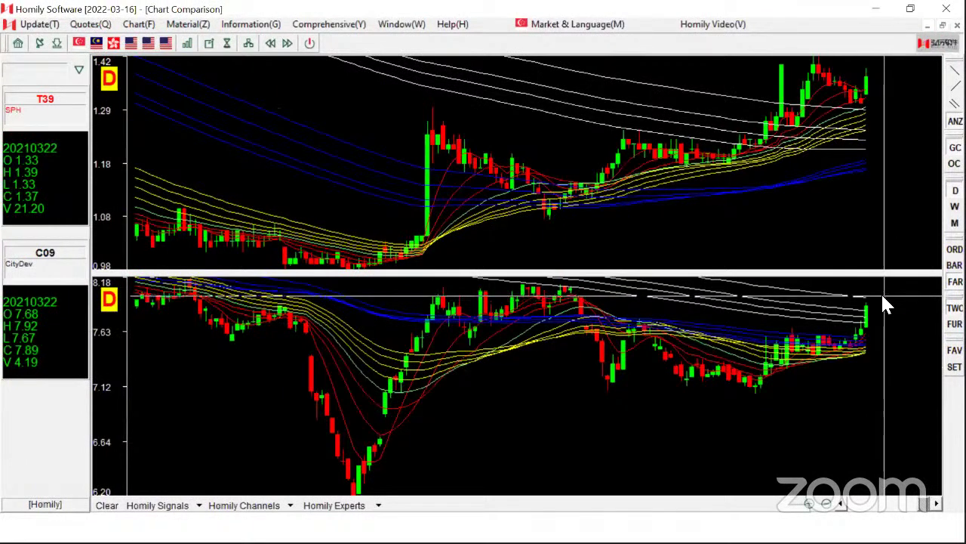
pyautogui.scroll(-3, 871, 426)
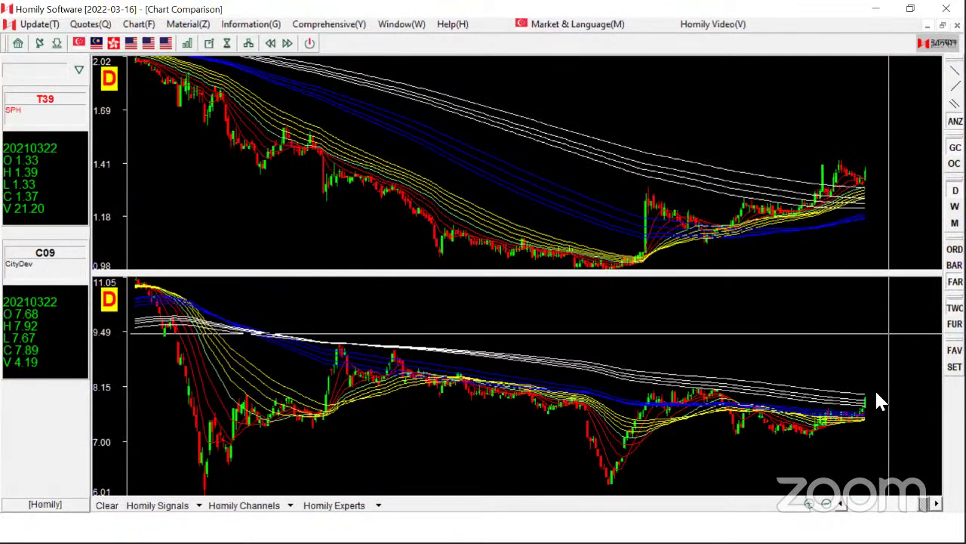
pyautogui.click(874, 388)
pyautogui.click(286, 370)
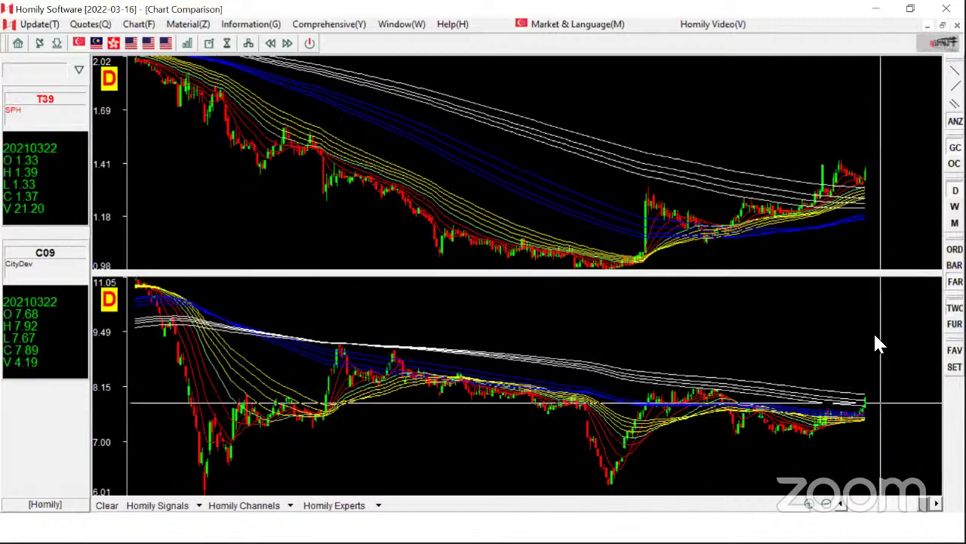
pyautogui.scroll(3, 878, 333)
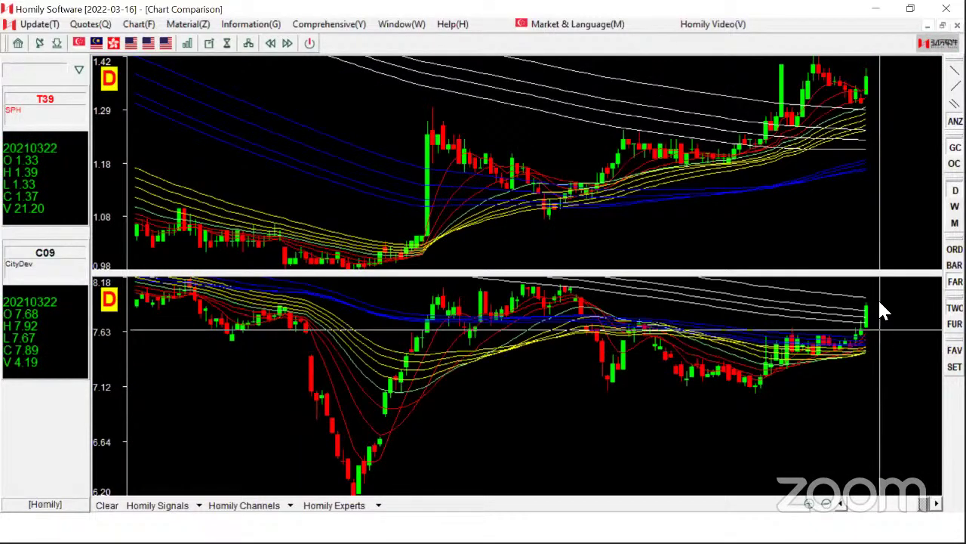
pyautogui.scroll(2, 880, 306)
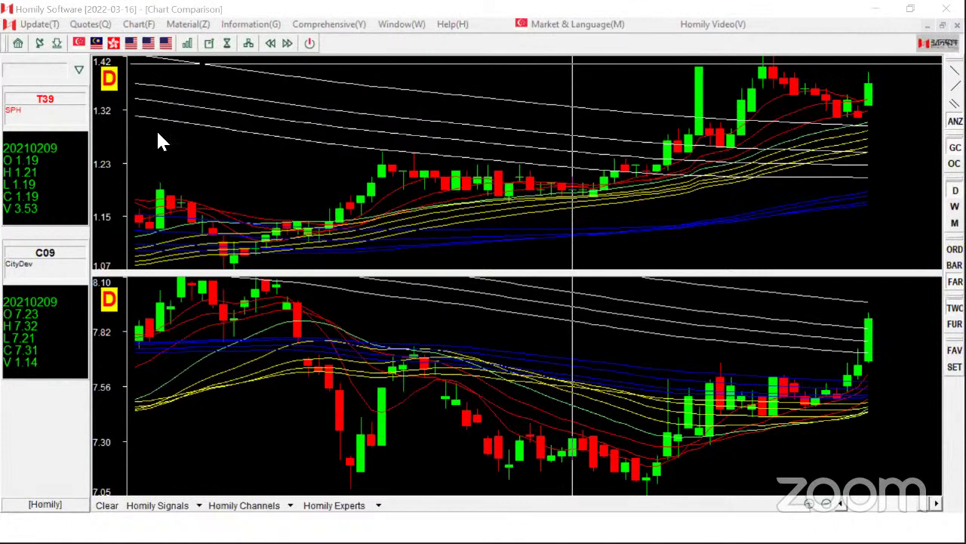
pyautogui.click(805, 164)
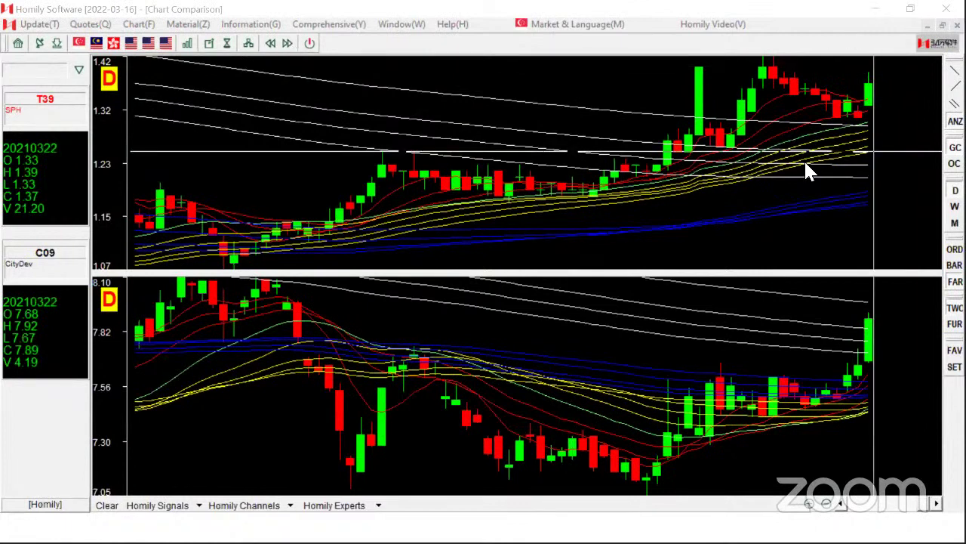
# Return to the single-stock chart analysis and load the SPH (T39) chart with its recent candles in close view.
pyautogui.click(290, 45)
pyautogui.click(878, 193)
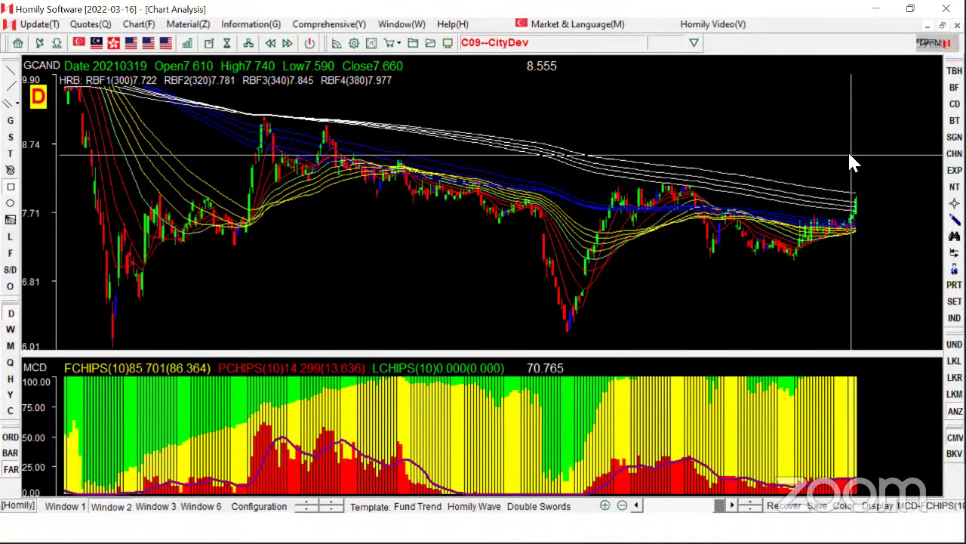
pyautogui.press('Right')
pyautogui.write('T')
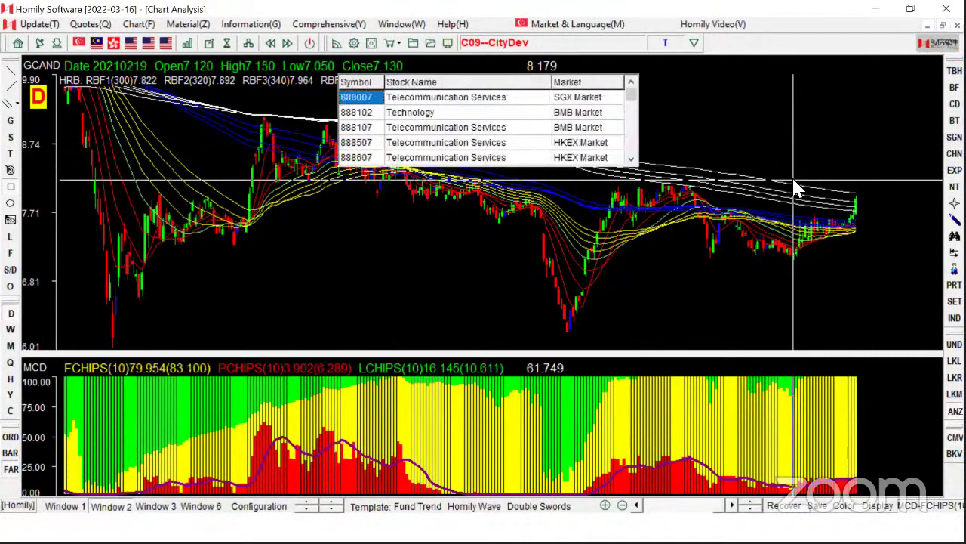
pyautogui.write('39')
pyautogui.press('Return')
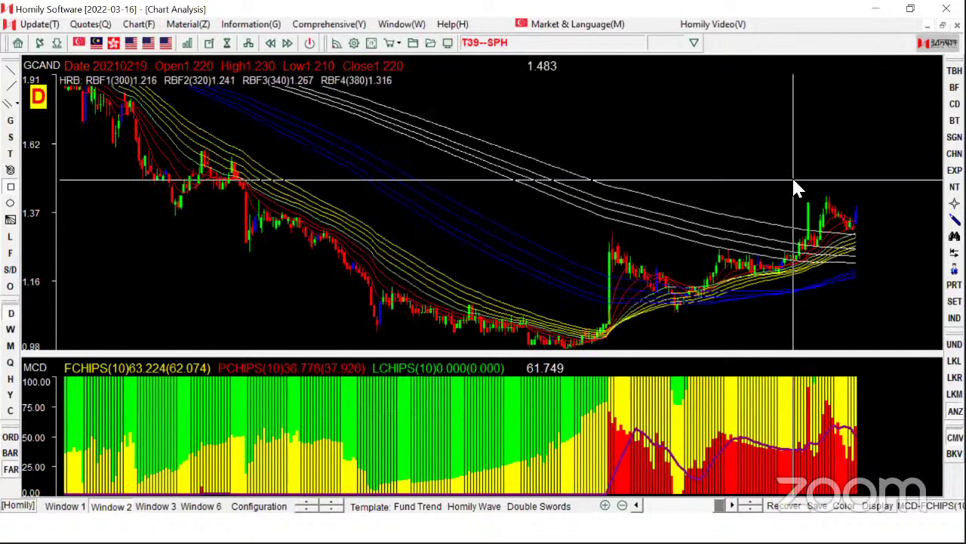
pyautogui.scroll(2, 822, 183)
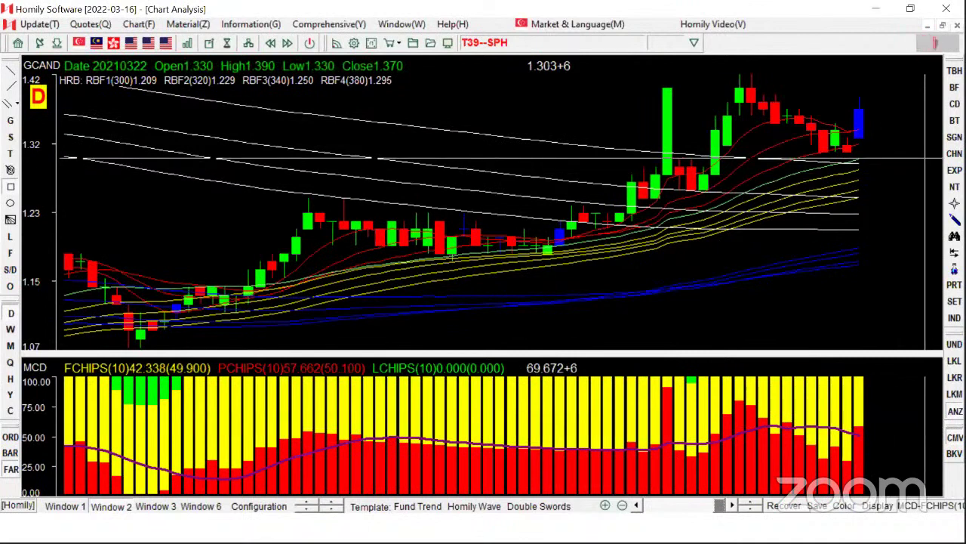
# Overlay the Red & White Circle signal on the SPH chart, review it over shorter and longer history, and remove it.
pyautogui.rightClick(916, 216)
pyautogui.click(869, 221)
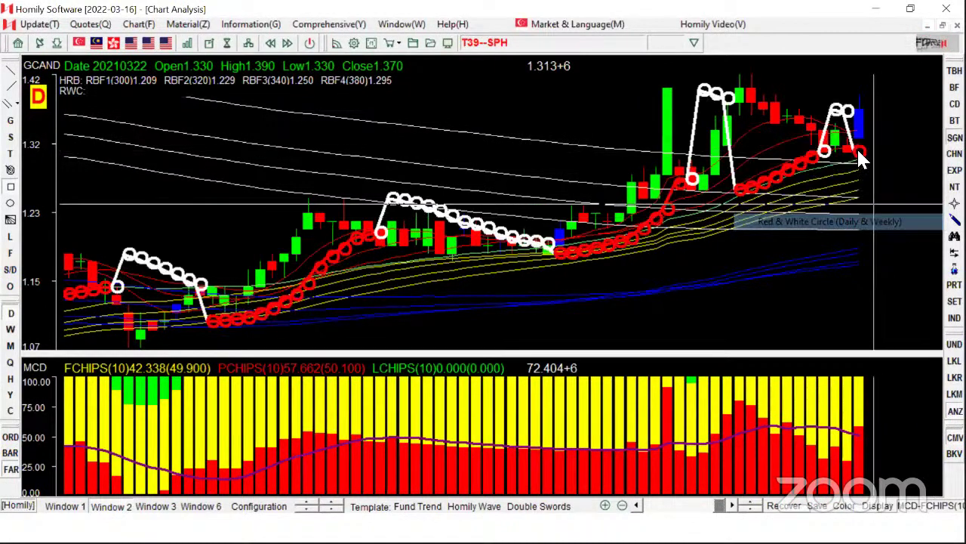
pyautogui.press('Down')
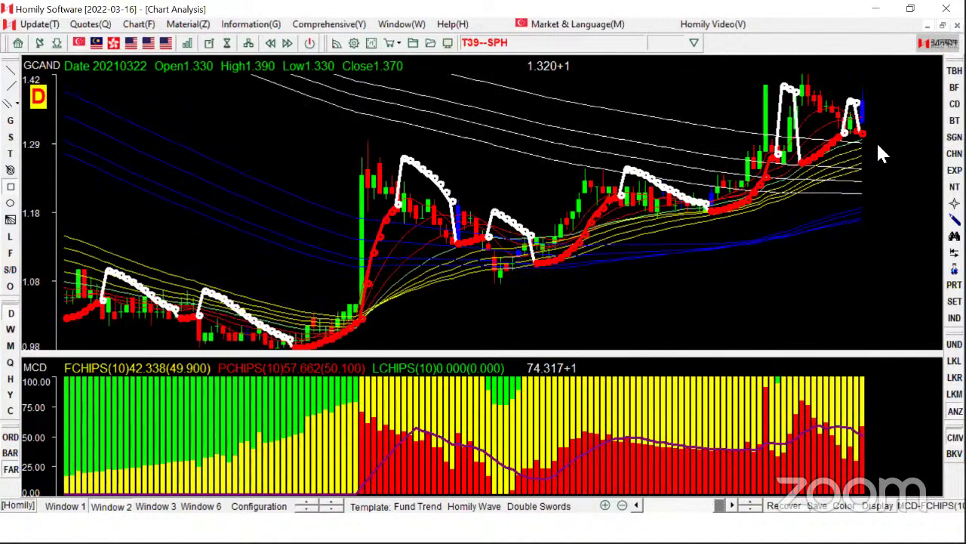
pyautogui.press('Down')
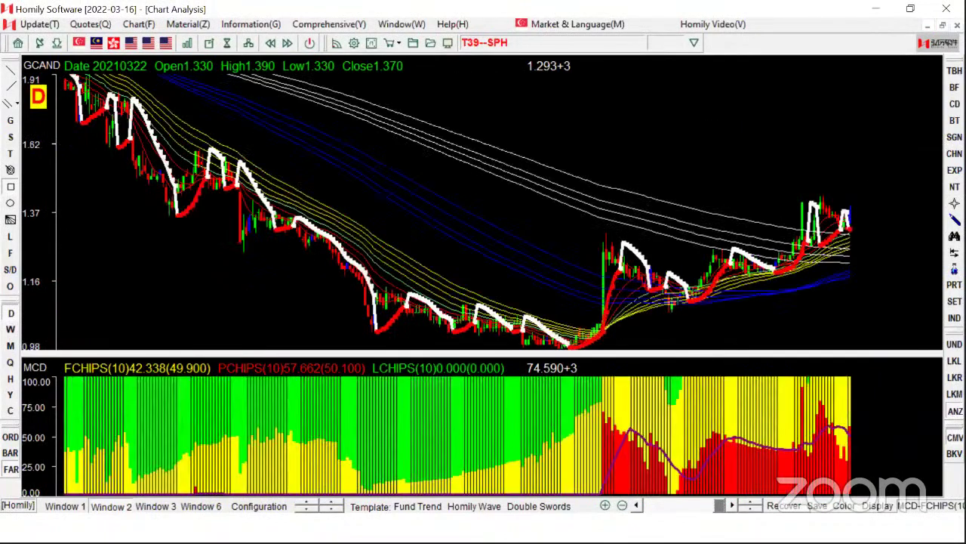
pyautogui.press('Up')
pyautogui.press('Up')
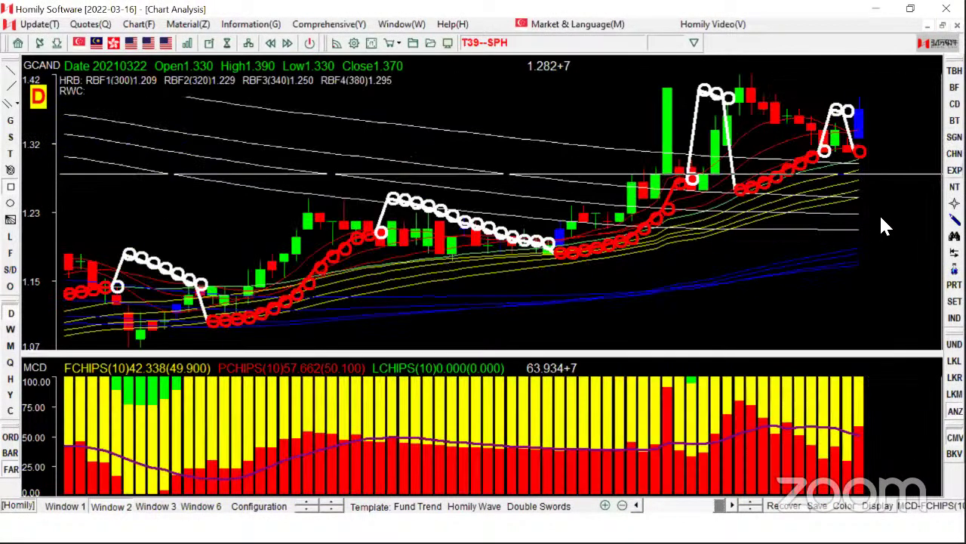
pyautogui.rightClick(879, 212)
pyautogui.click(831, 220)
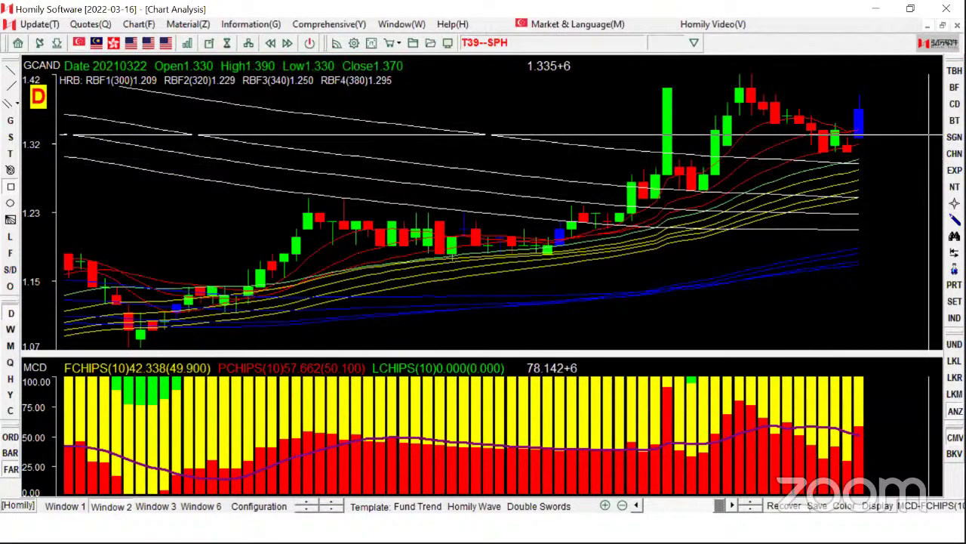
# Display Chips Distribution over SPH's longer price history to review the price levels, and hide it again.
pyautogui.press('Down')
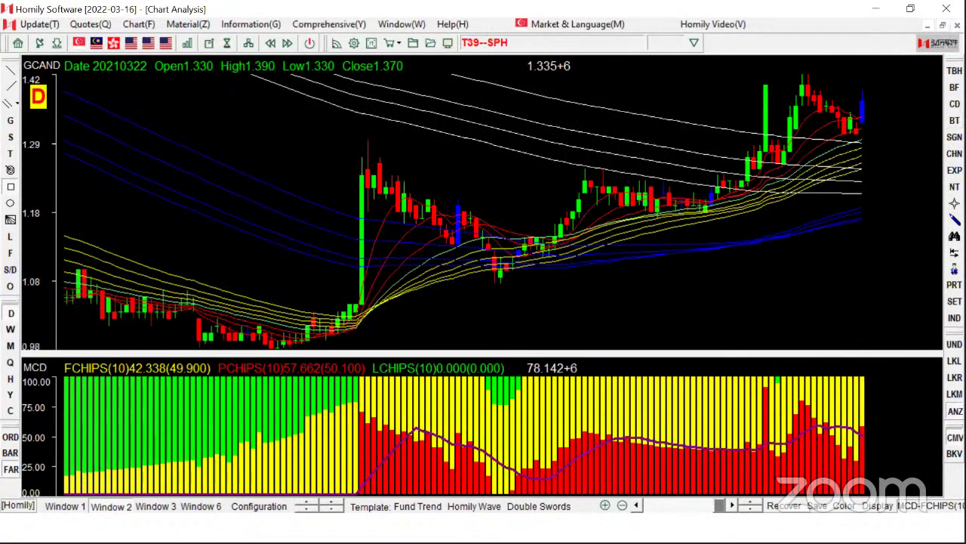
pyautogui.press('Down')
pyautogui.click(872, 106)
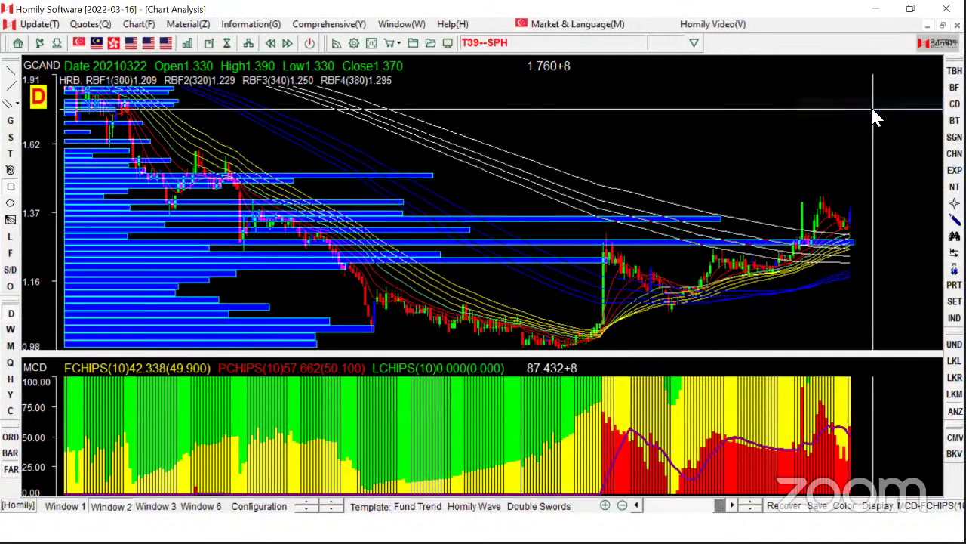
pyautogui.rightClick(900, 176)
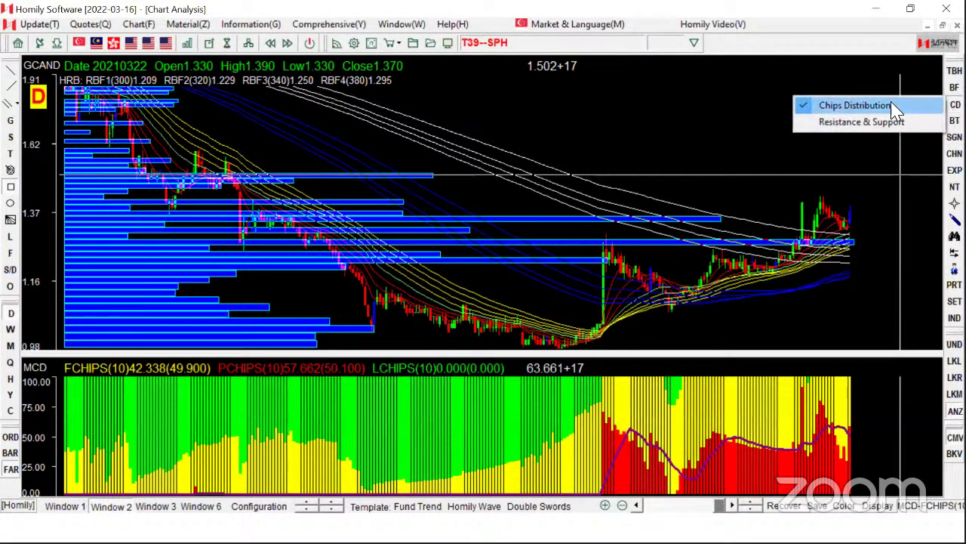
pyautogui.click(872, 102)
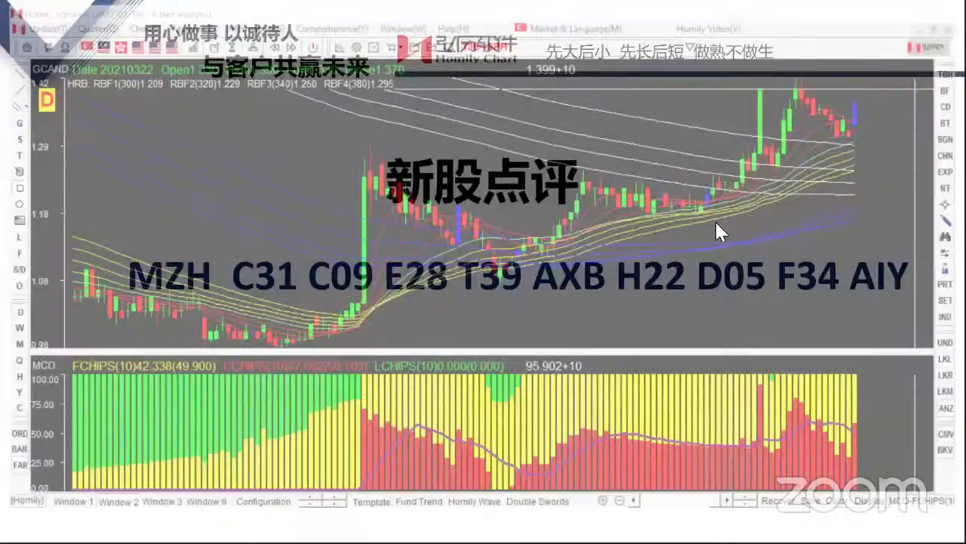
# Return from the stock-code slide to the charting software and load the Frencken Group (E28) chart with recent candles in view.
pyautogui.hotkey('alt', 'Tab')
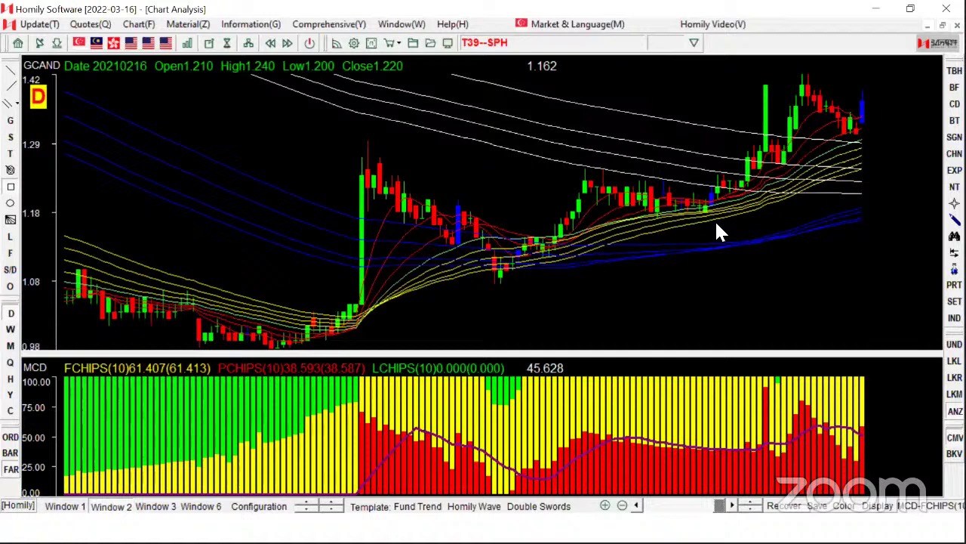
pyautogui.write('E2')
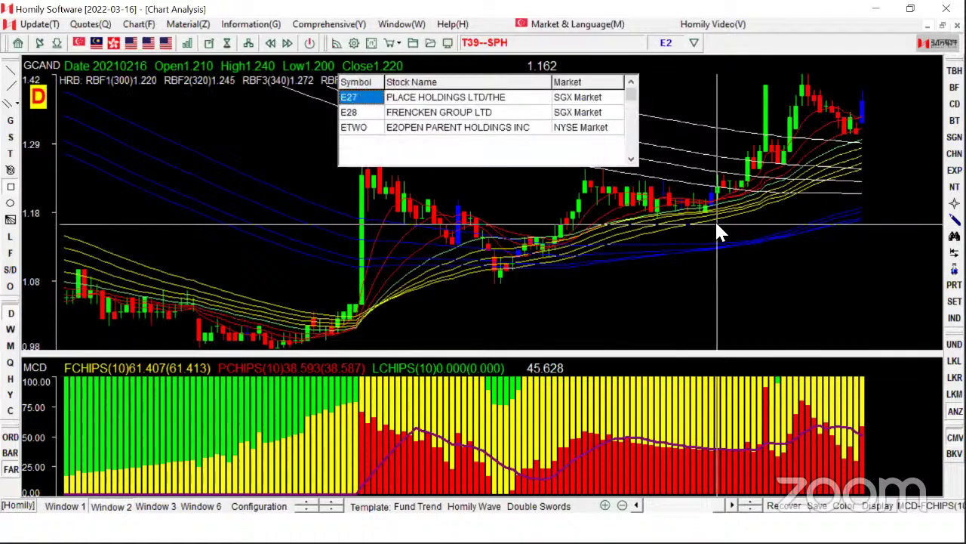
pyautogui.write('8')
pyautogui.press('Return')
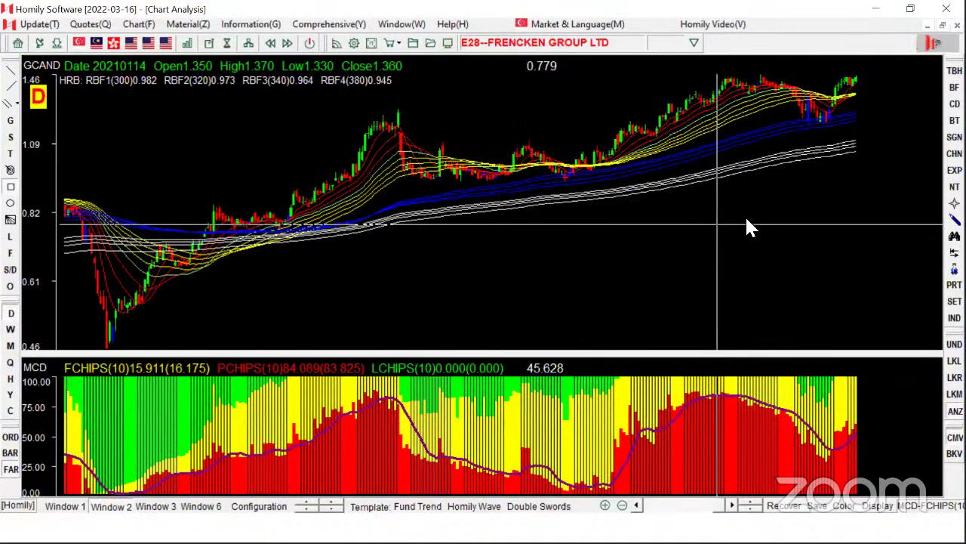
pyautogui.press('Up')
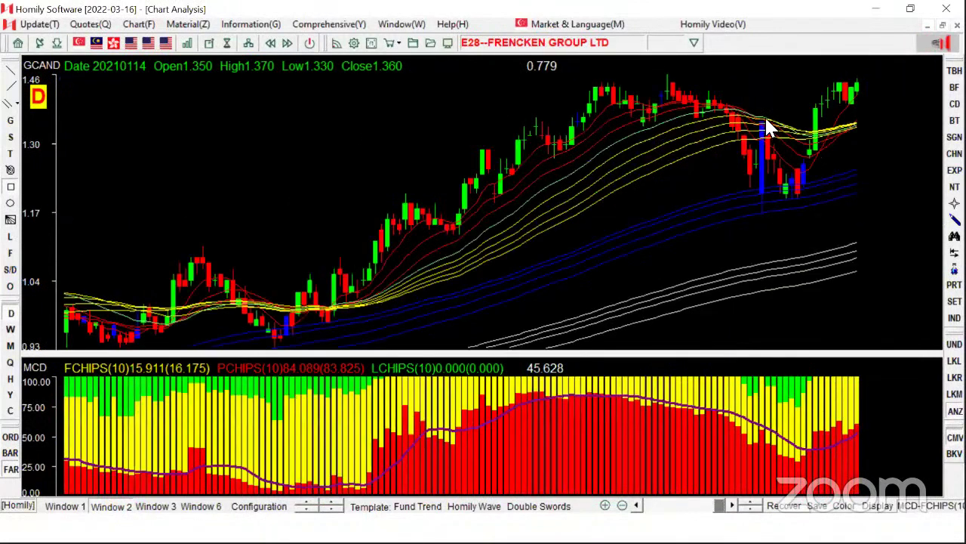
pyautogui.click(767, 118)
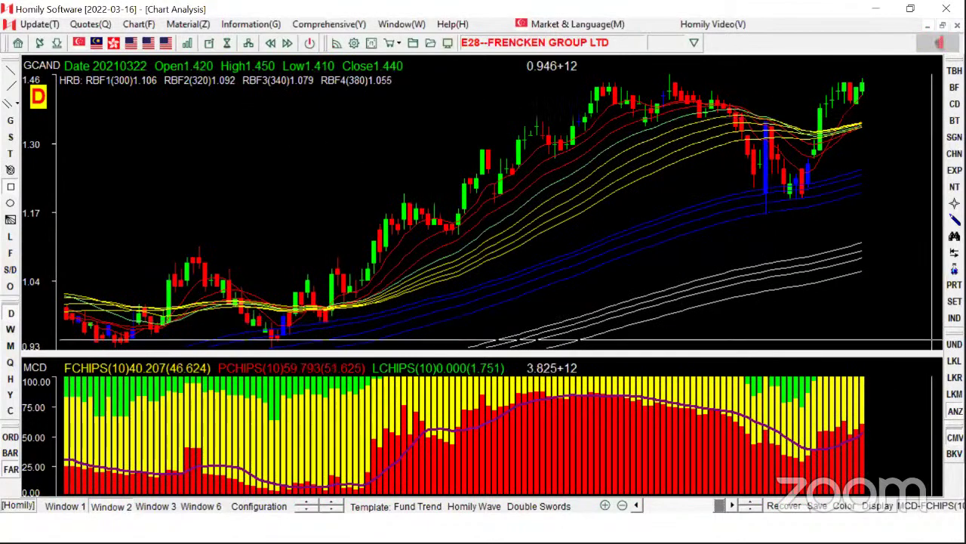
# Circle Frencken's low on the blue lines, the blue rebound candle and the tall green candle breaking above the yellow lines.
pyautogui.press('Up')
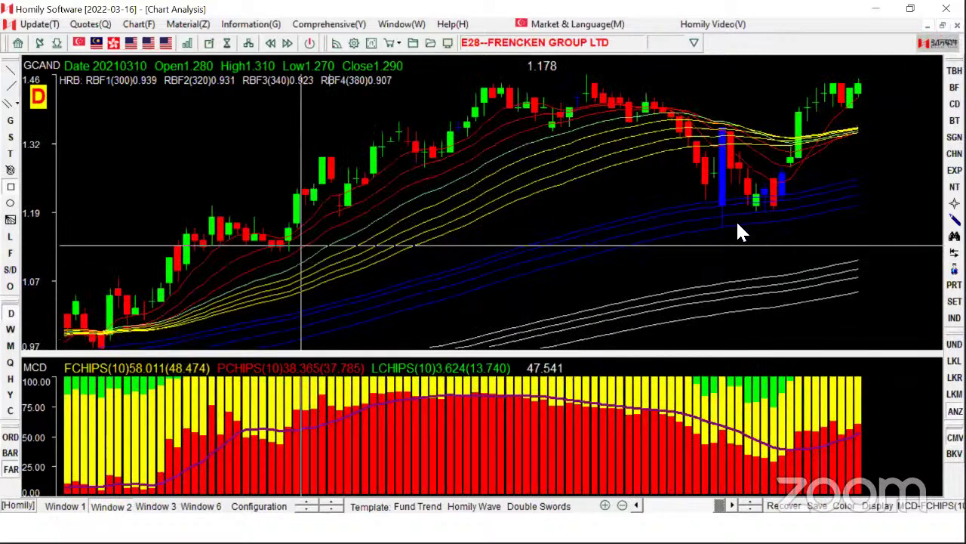
pyautogui.press('Home')
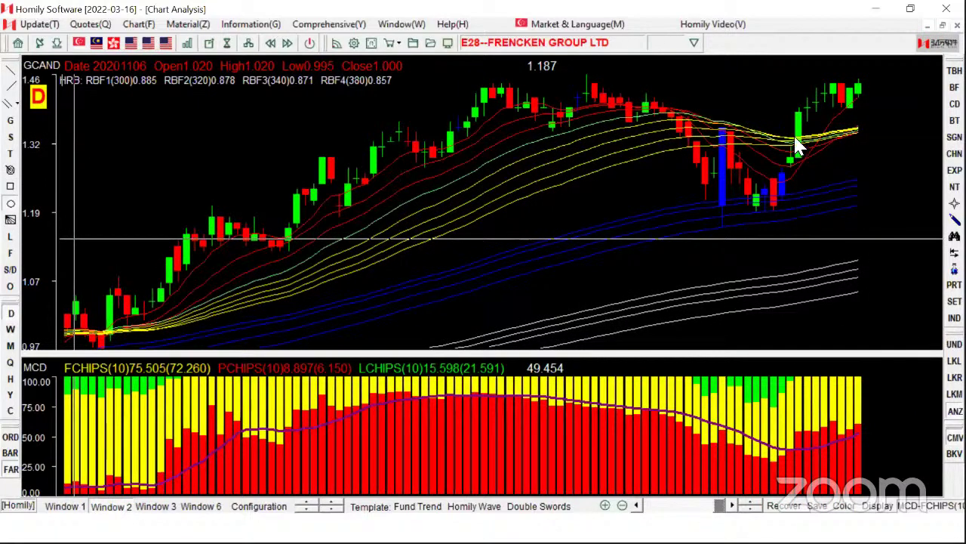
pyautogui.click(796, 113)
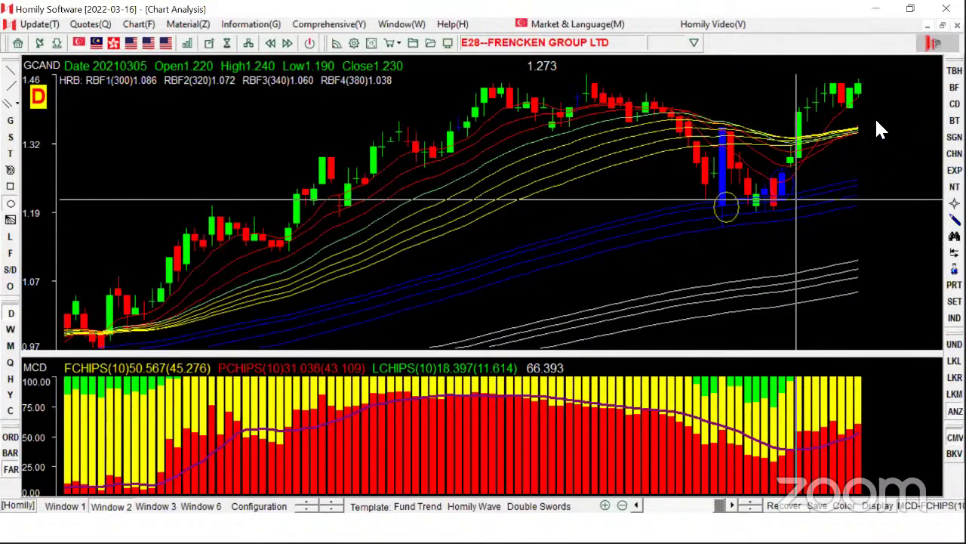
pyautogui.click(881, 85)
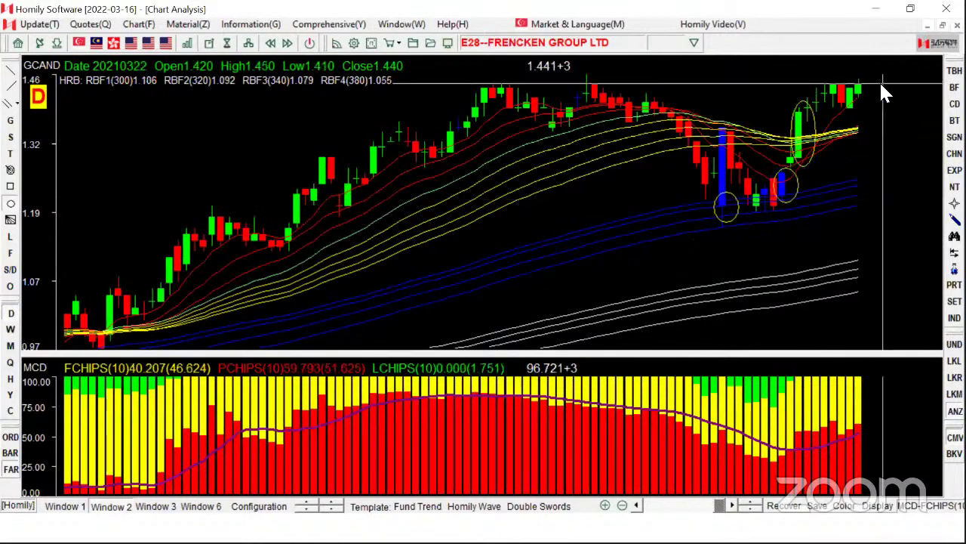
pyautogui.click(917, 91)
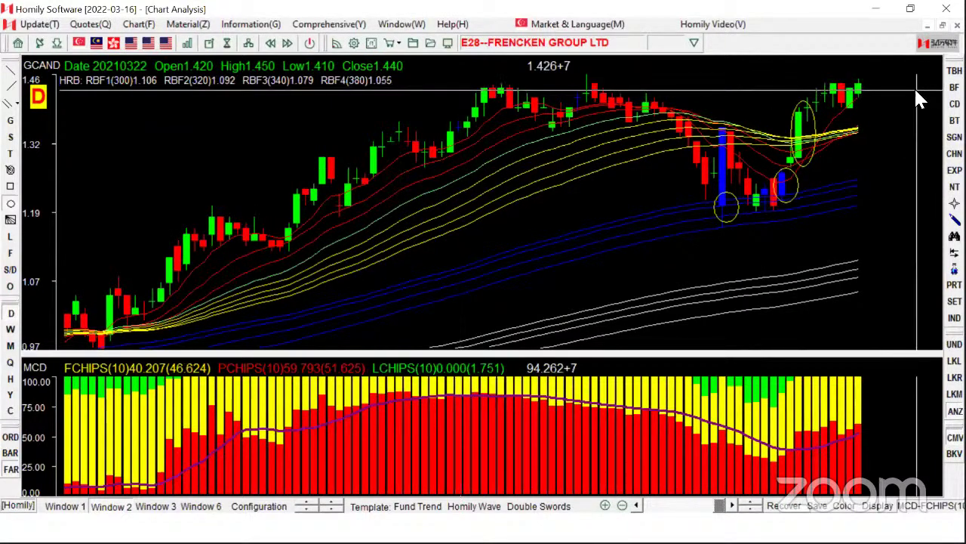
# Mark Frencken's resistance level with a very flat ellipse stretching from the earlier highs past the latest candles.
pyautogui.moveTo(491, 86)
pyautogui.mouseDown()
pyautogui.moveTo(745, 86)
pyautogui.moveTo(700, 96)
pyautogui.mouseUp()
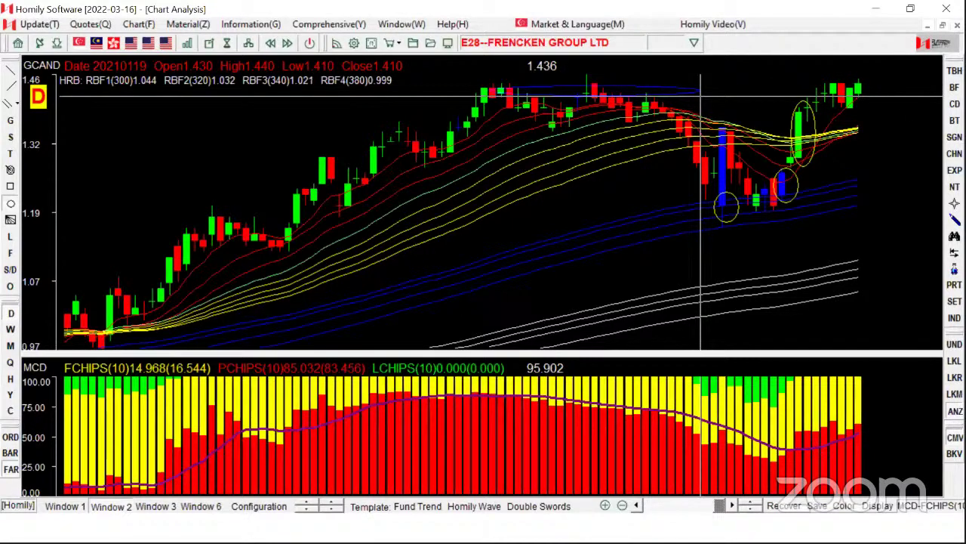
pyautogui.moveTo(700, 96); pyautogui.dragTo(910, 86)
pyautogui.press('Down')
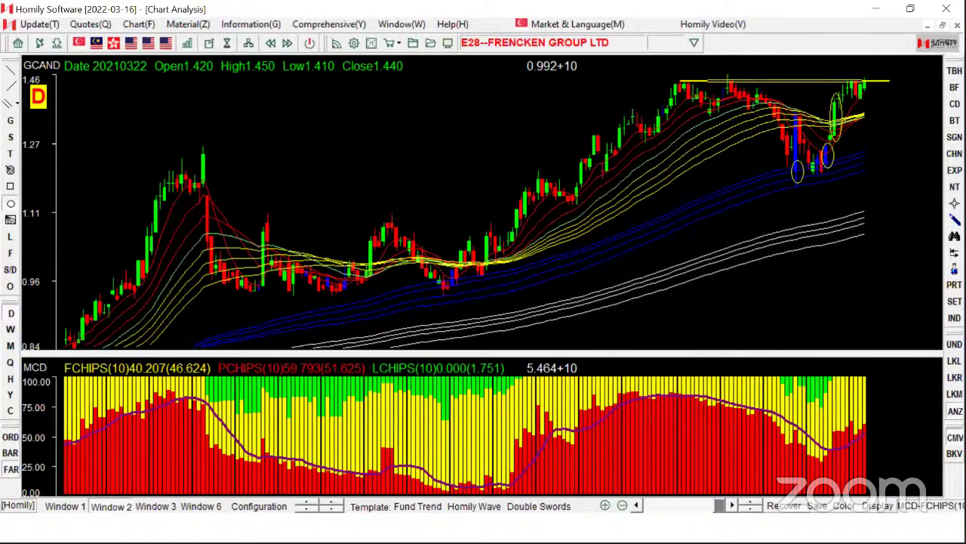
pyautogui.click(390, 211)
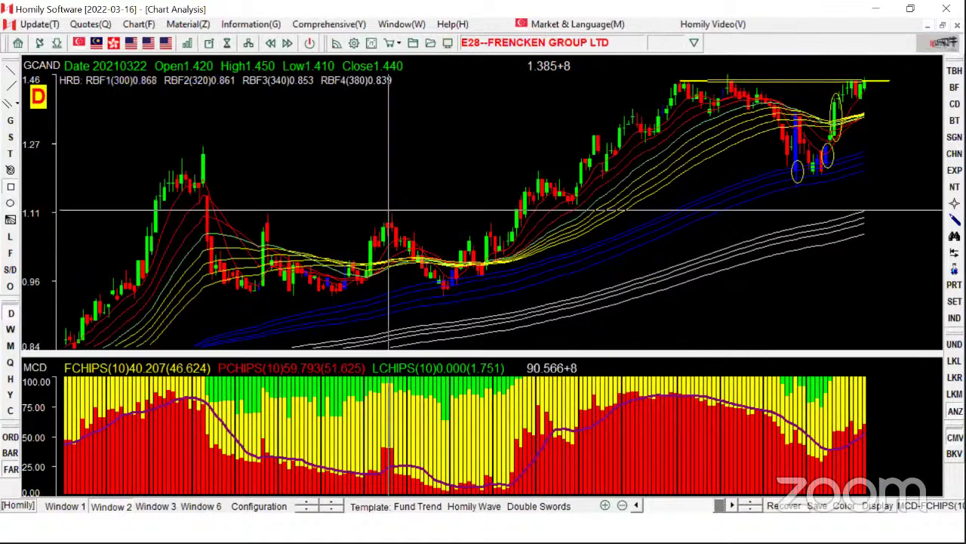
# Overlay the Red & White Circle signal on Frencken's latest candles, check it, and remove it again.
pyautogui.press('Up')
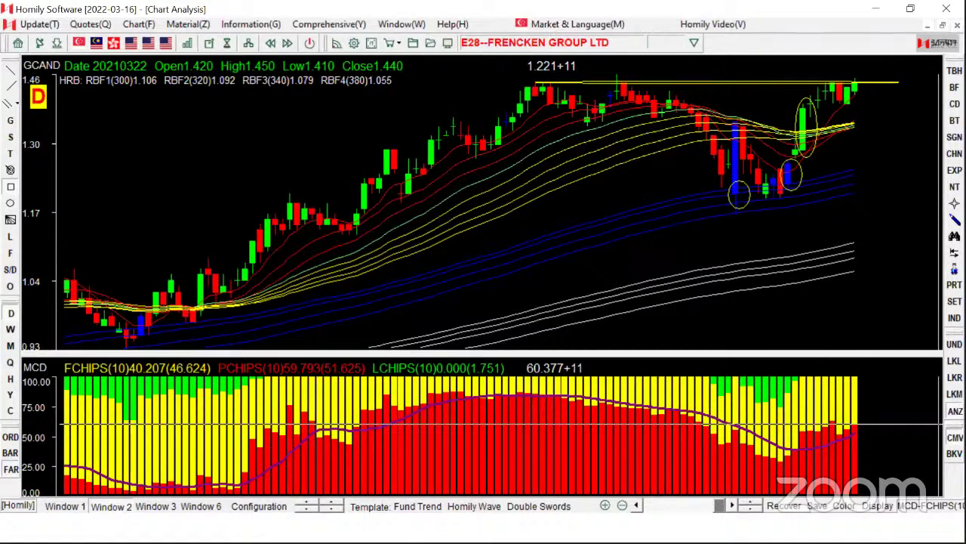
pyautogui.click(831, 221)
pyautogui.click(955, 138)
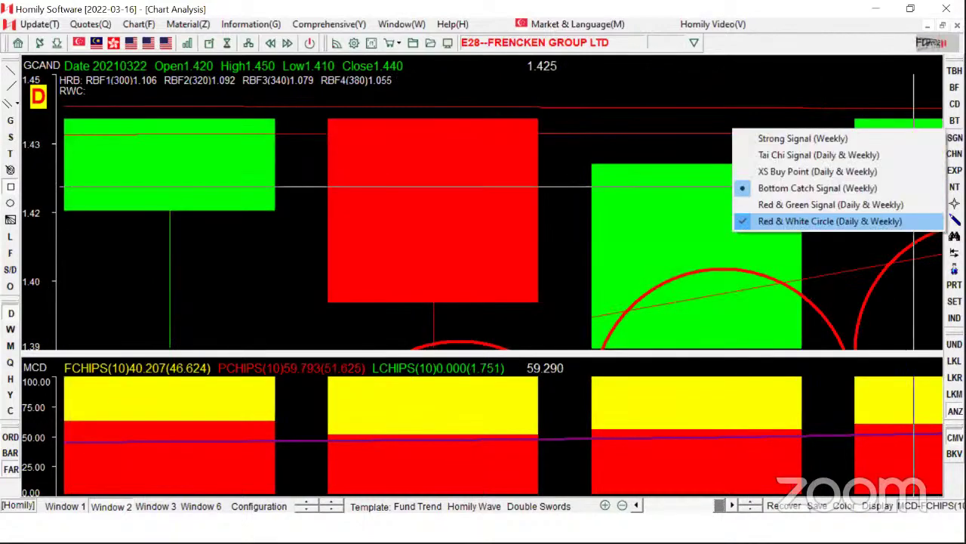
pyautogui.click(830, 220)
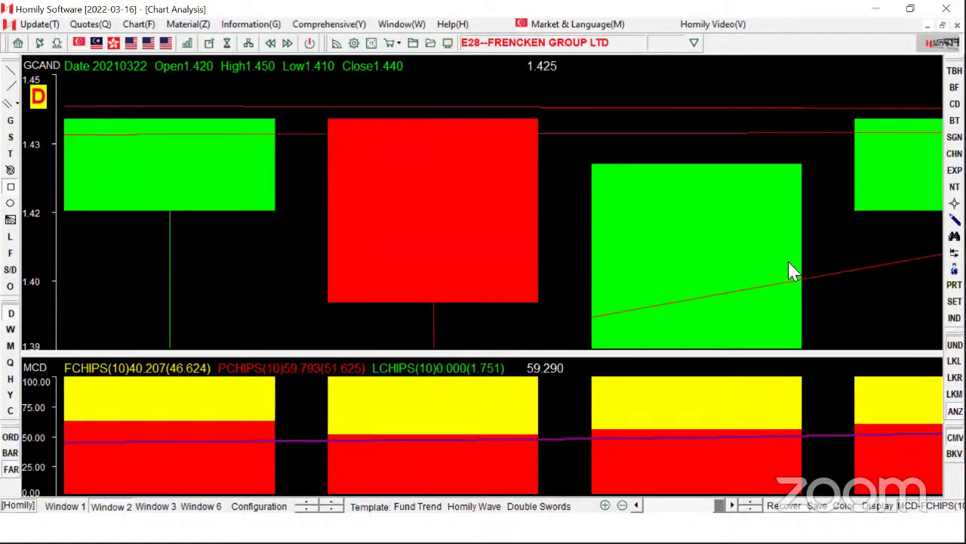
pyautogui.scroll(-5, 791, 270)
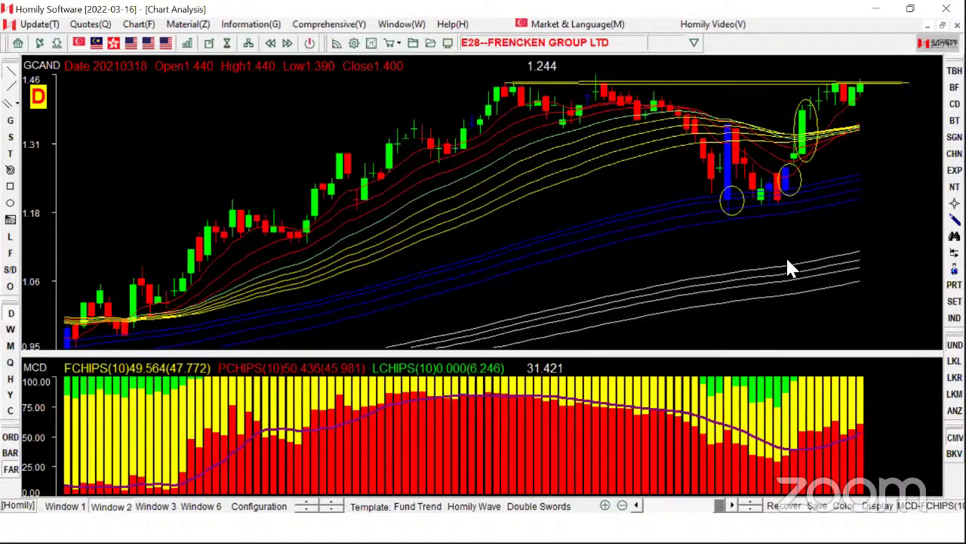
# Load the Yongnam (AXB) chart and bring its longer price history into view back to the previous highs.
pyautogui.press('pagedown')
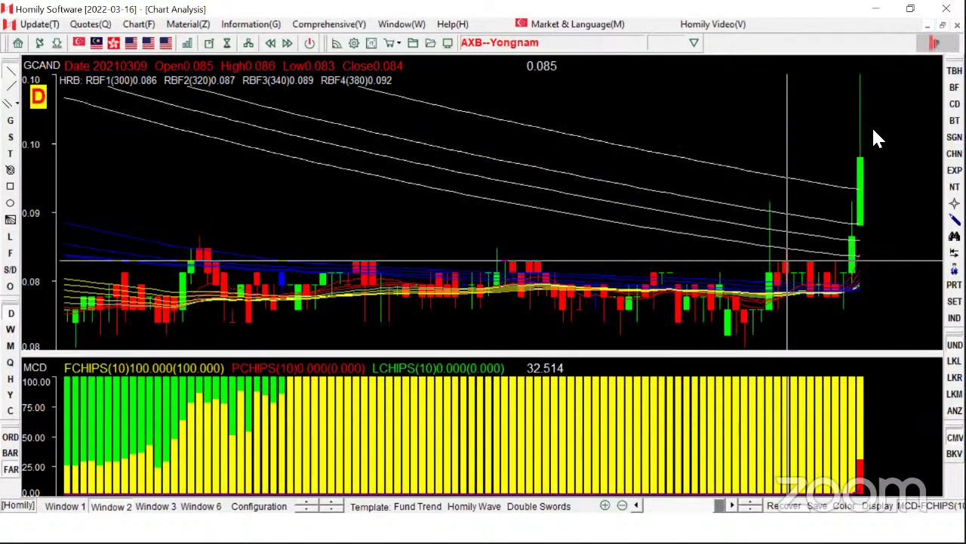
pyautogui.press('Down')
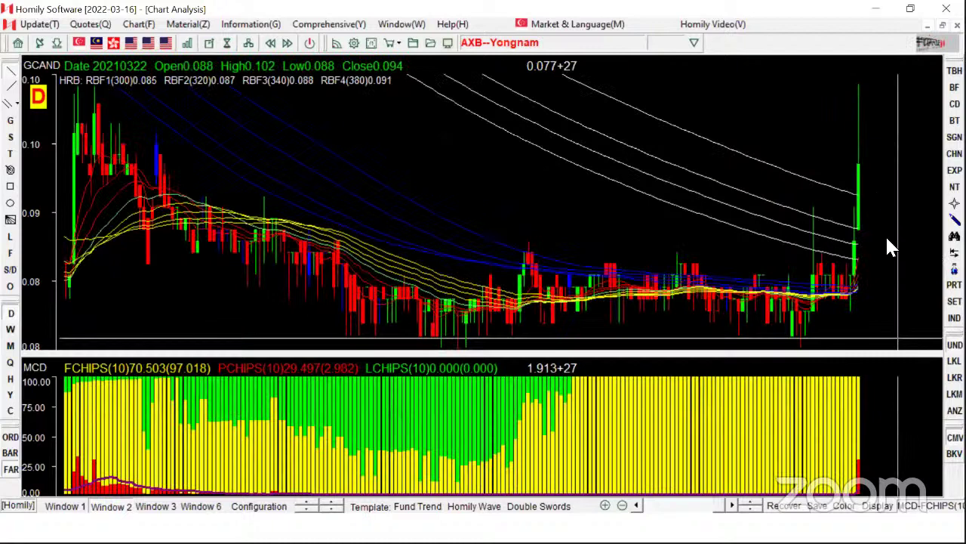
pyautogui.scroll(1, 885, 238)
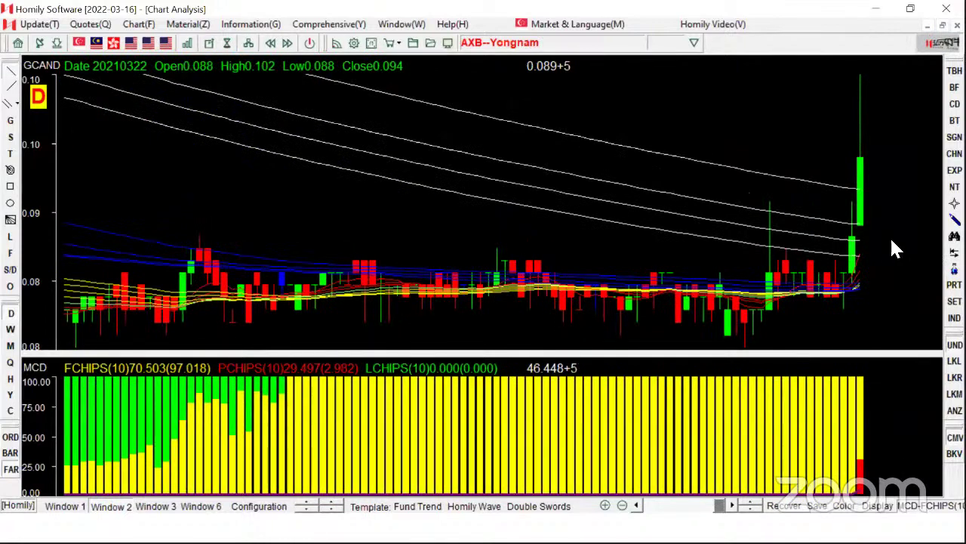
pyautogui.scroll(-2, 361, 247)
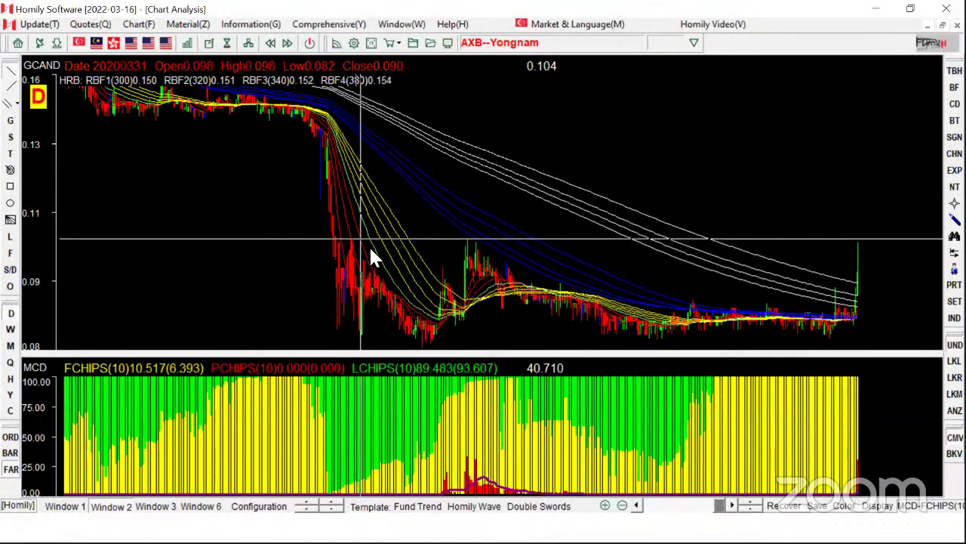
# Draw a resistance line from Yongnam's earlier highs to the latest candle and circle the three points touching it.
pyautogui.moveTo(354, 236); pyautogui.dragTo(903, 242)
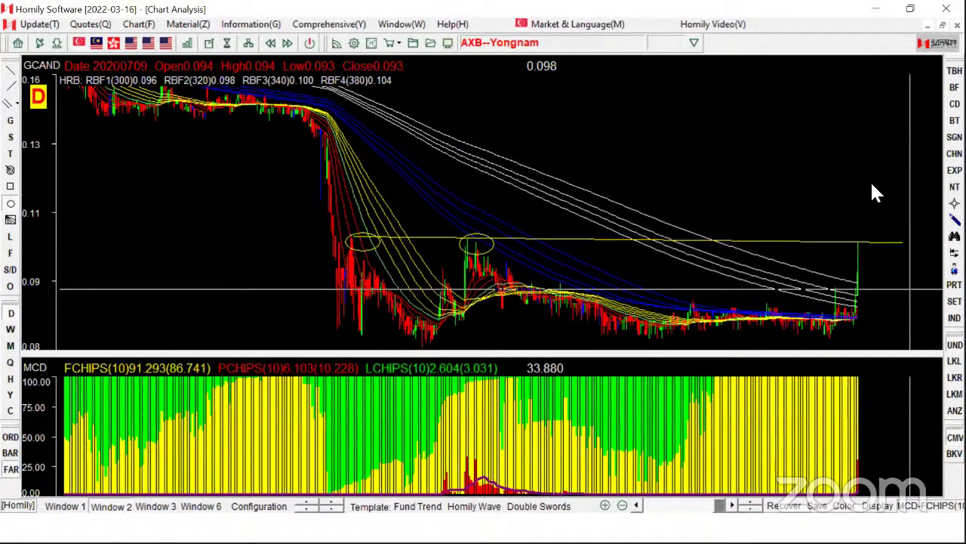
pyautogui.press('Up')
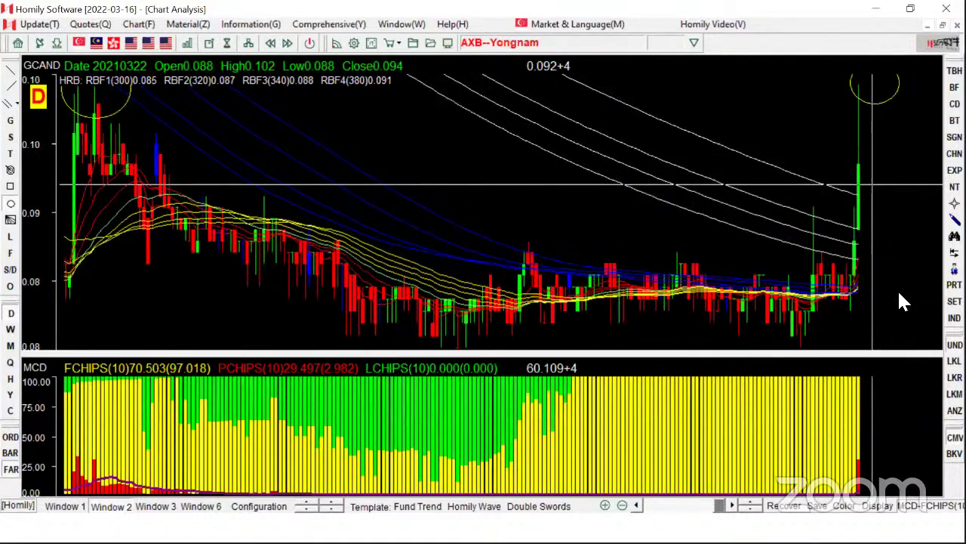
pyautogui.press('Down')
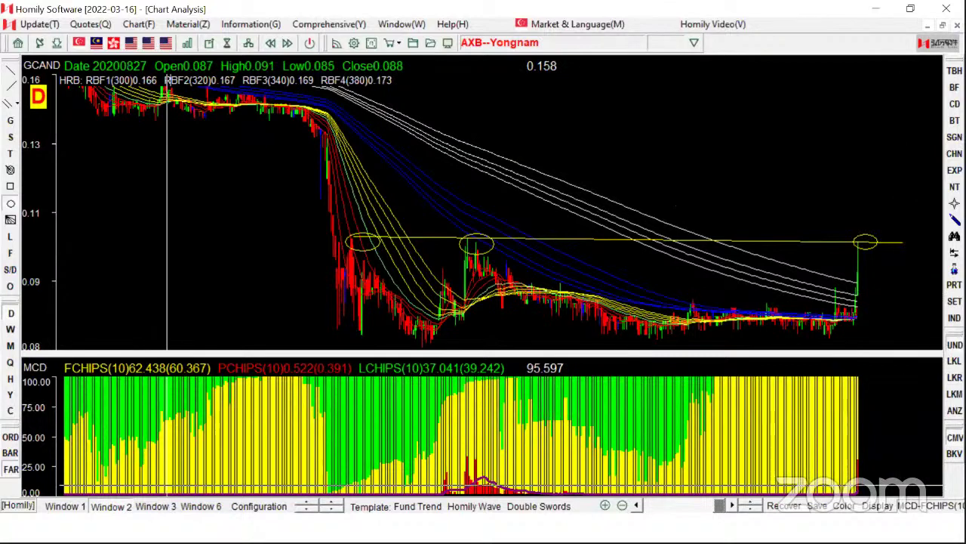
# Switch the Yongnam chart to the three-pane layout with volume and review the volume spikes behind its highs.
pyautogui.click(157, 505)
pyautogui.press('Down')
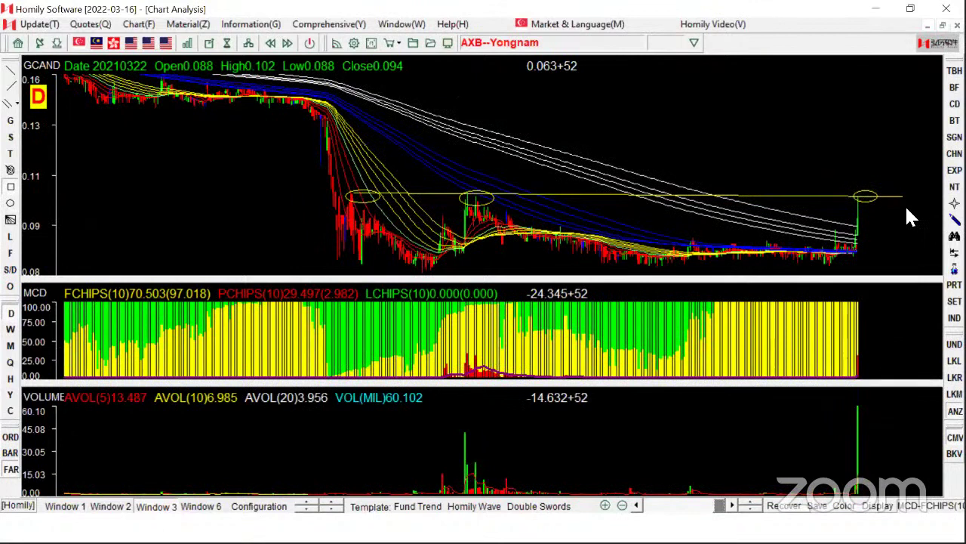
pyautogui.press('Up')
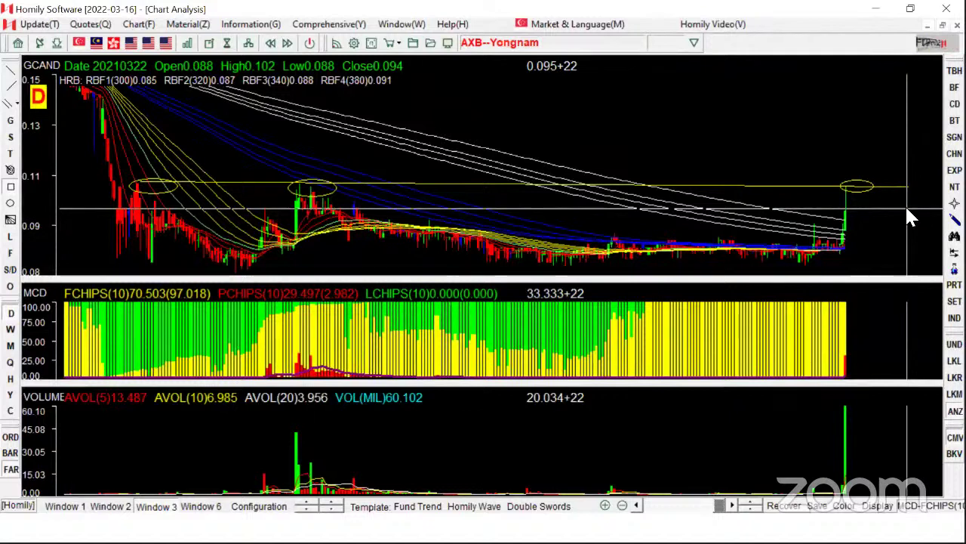
# Display Chips Distribution on the Yongnam chart, hide it again, and examine the latest breakout candles up close.
pyautogui.click(955, 105)
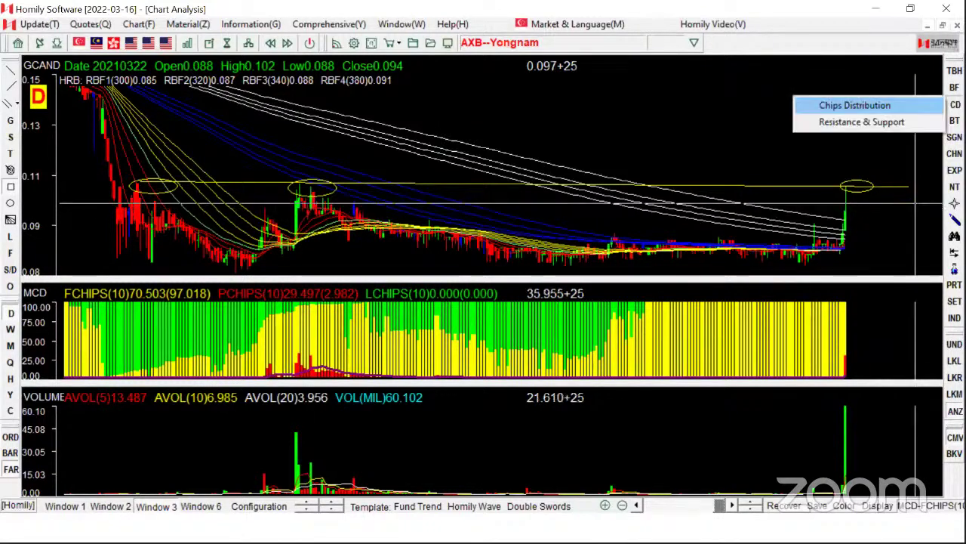
pyautogui.click(855, 105)
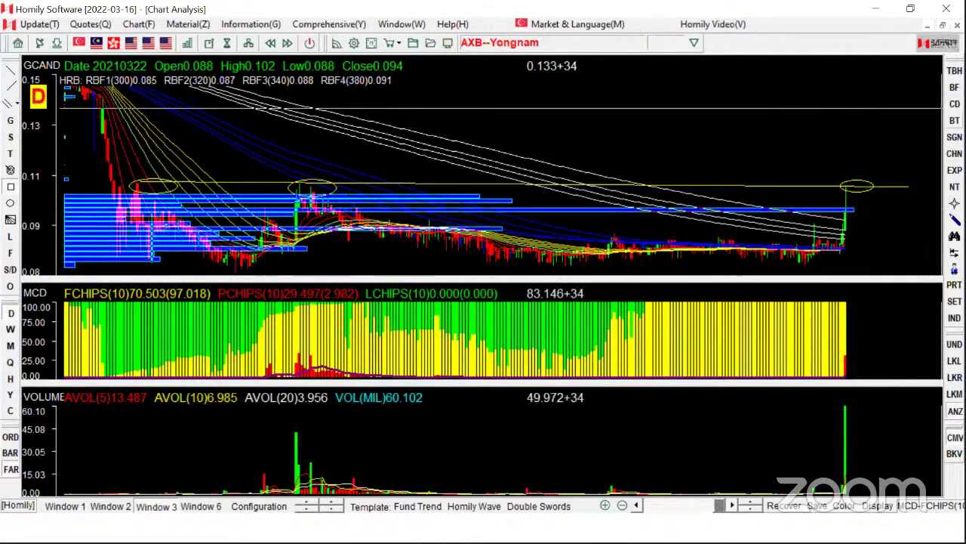
pyautogui.click(954, 104)
pyautogui.click(876, 106)
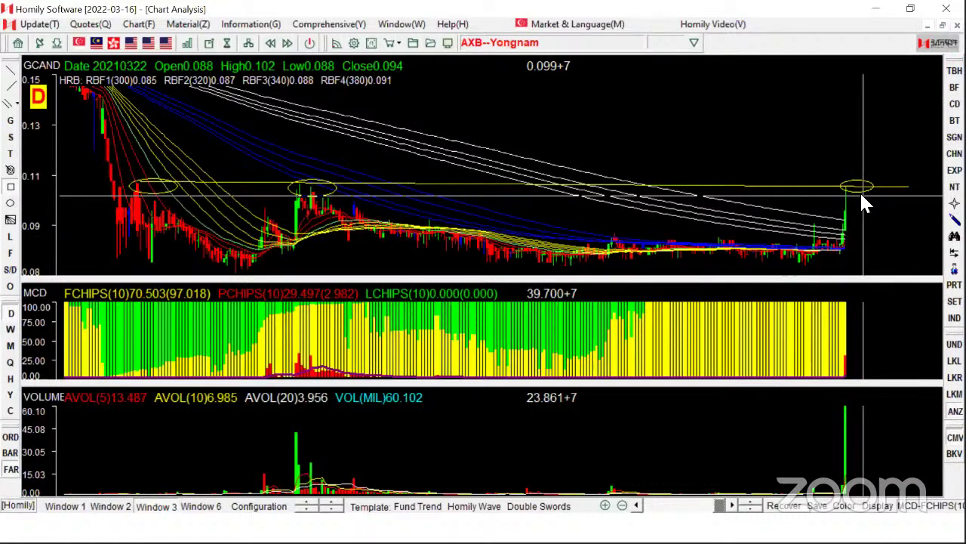
pyautogui.press('Up')
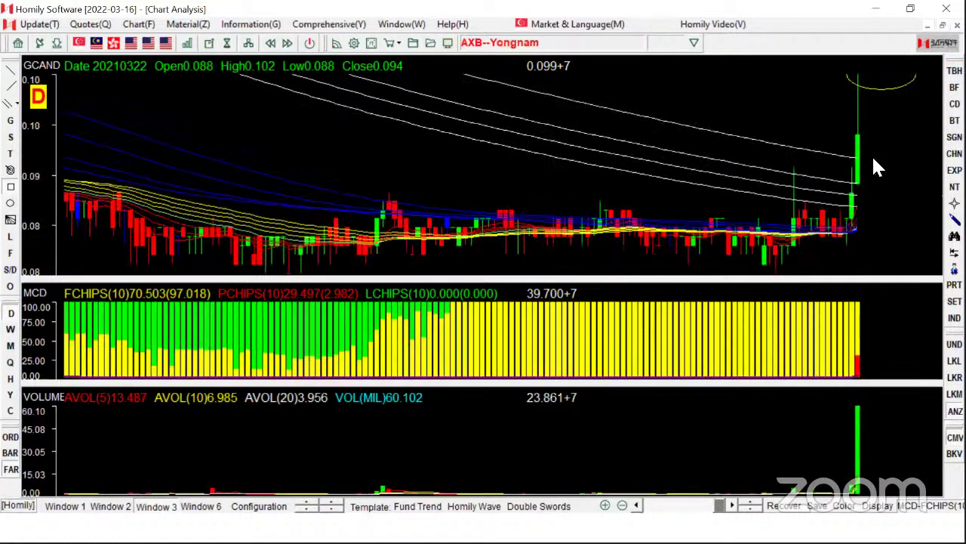
pyautogui.scroll(2, 874, 160)
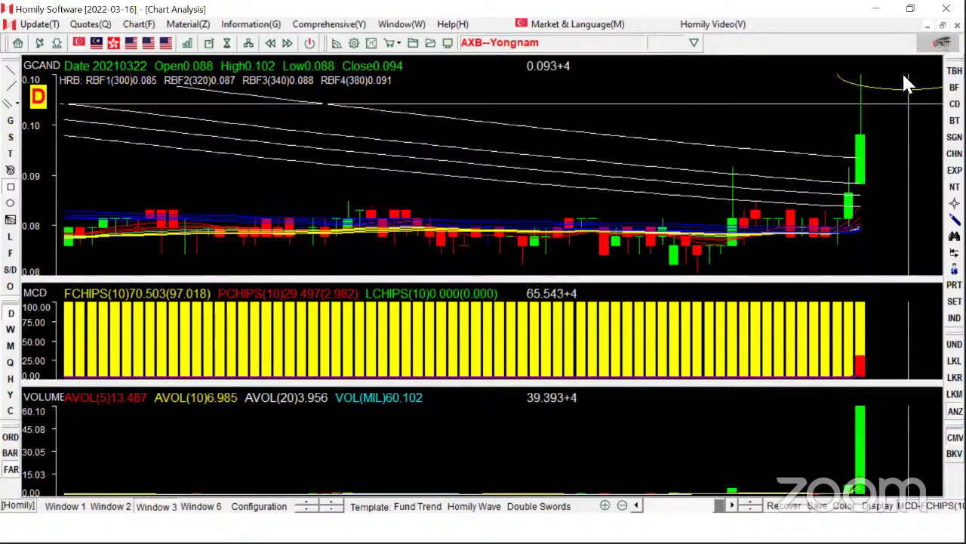
# Check the stock-code slide, return to the charting software, and load the Hong Leong Asia (H22) chart in the two-pane layout.
pyautogui.click(876, 10)
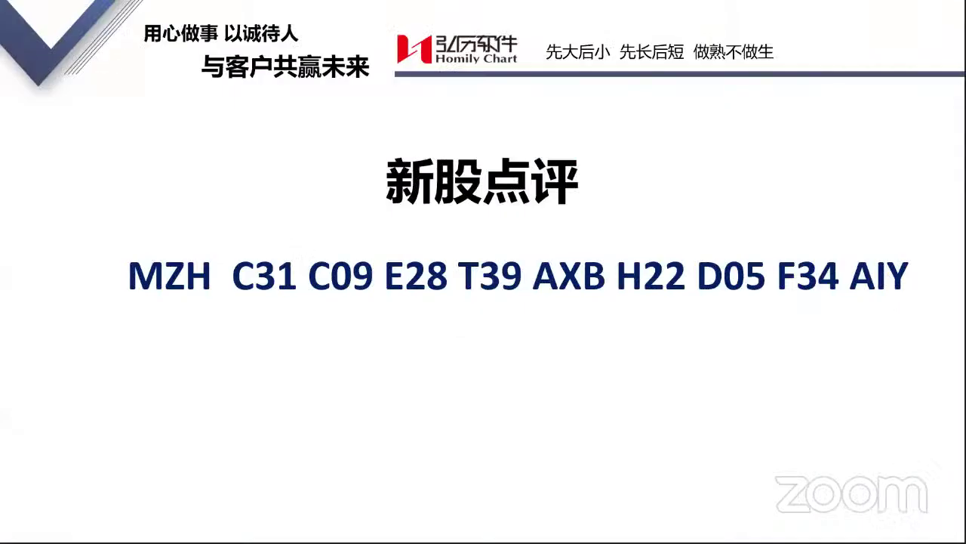
pyautogui.hotkey('alt', 'Tab')
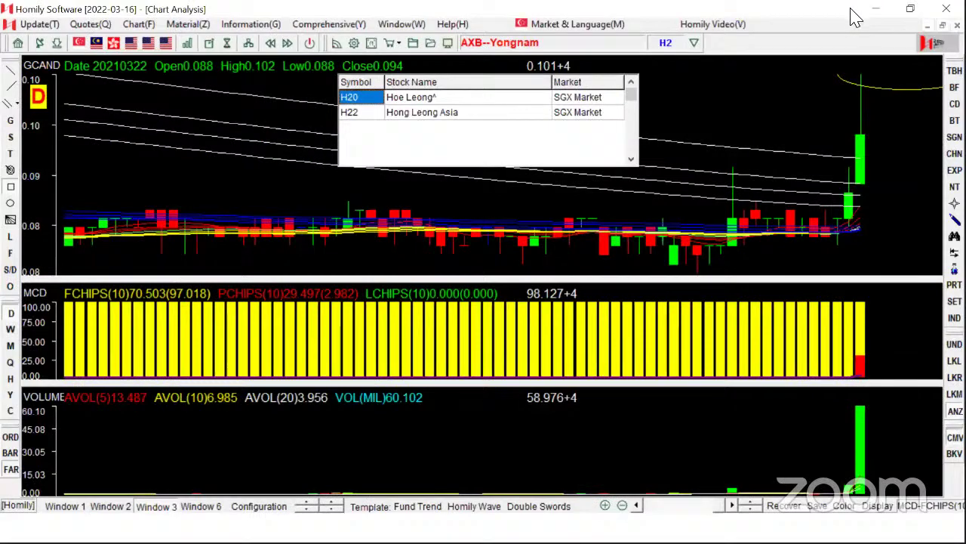
pyautogui.write('2')
pyautogui.press('Return')
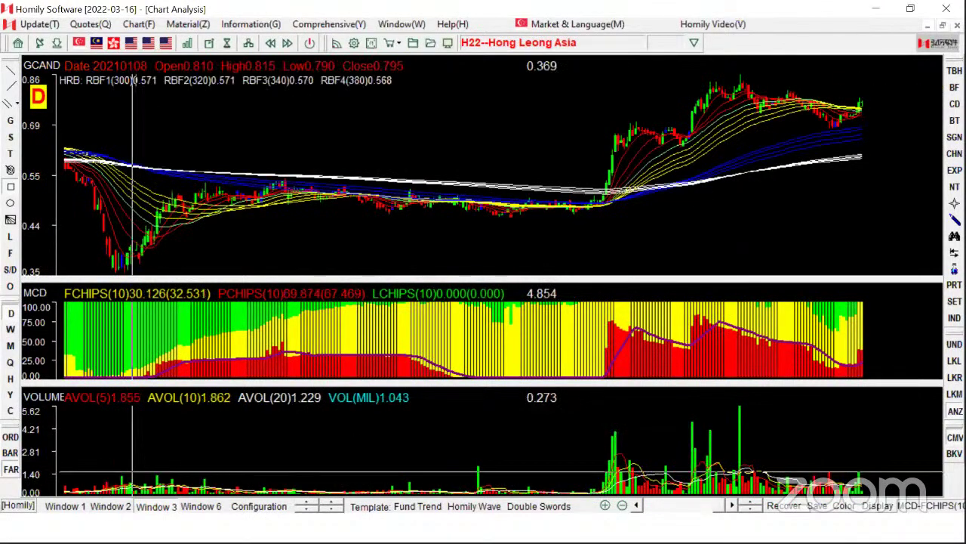
pyautogui.click(101, 505)
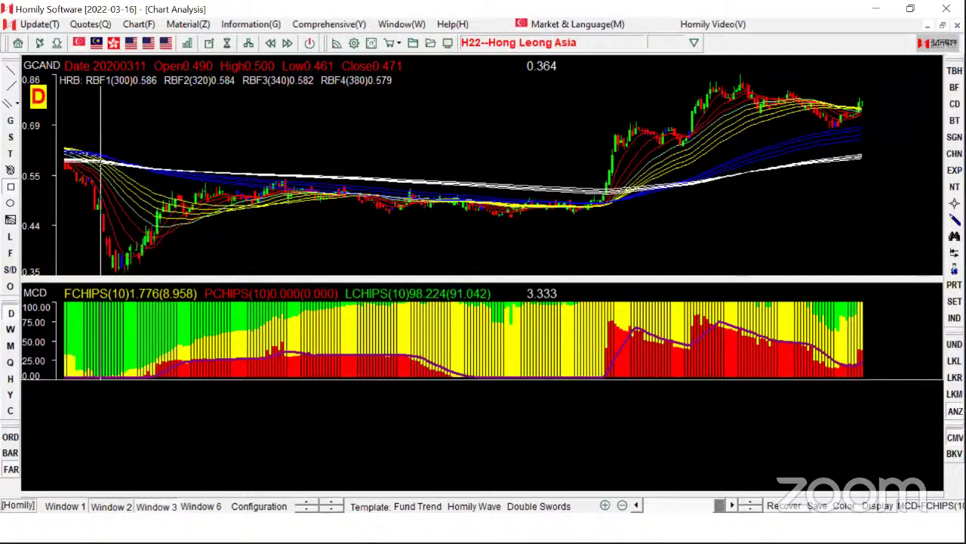
pyautogui.moveTo(363, 147); pyautogui.dragTo(920, 302)
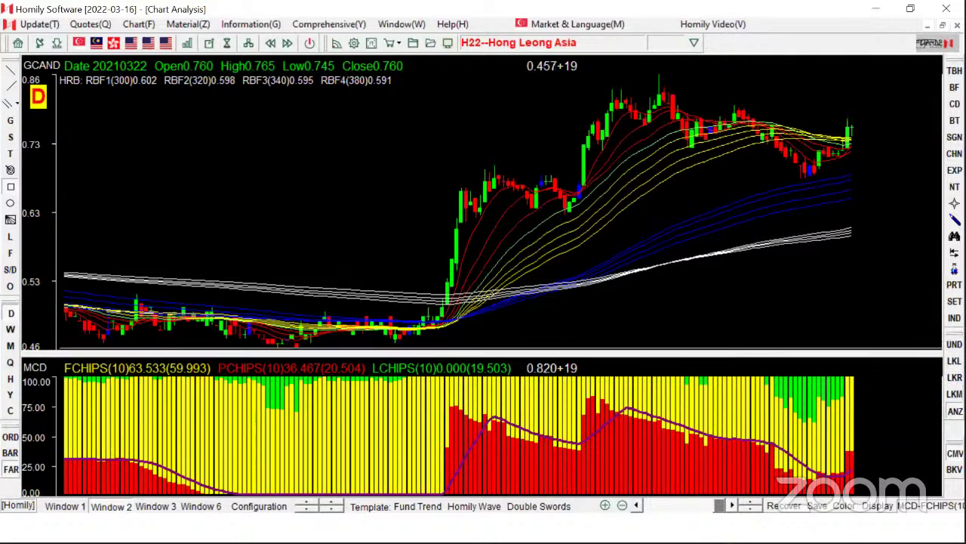
# Circle the green candle where Hong Leong Asia breaks above the white lines.
pyautogui.click(954, 344)
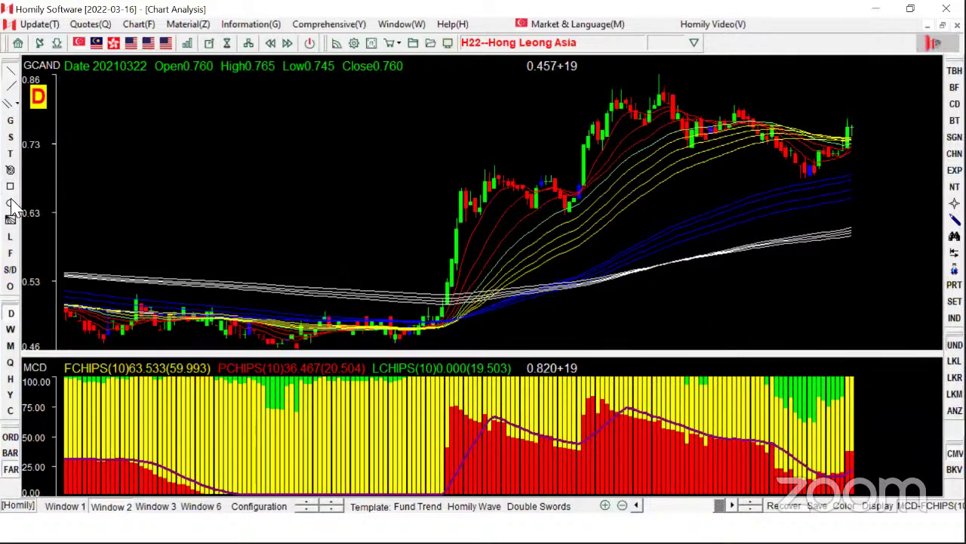
pyautogui.click(440, 283)
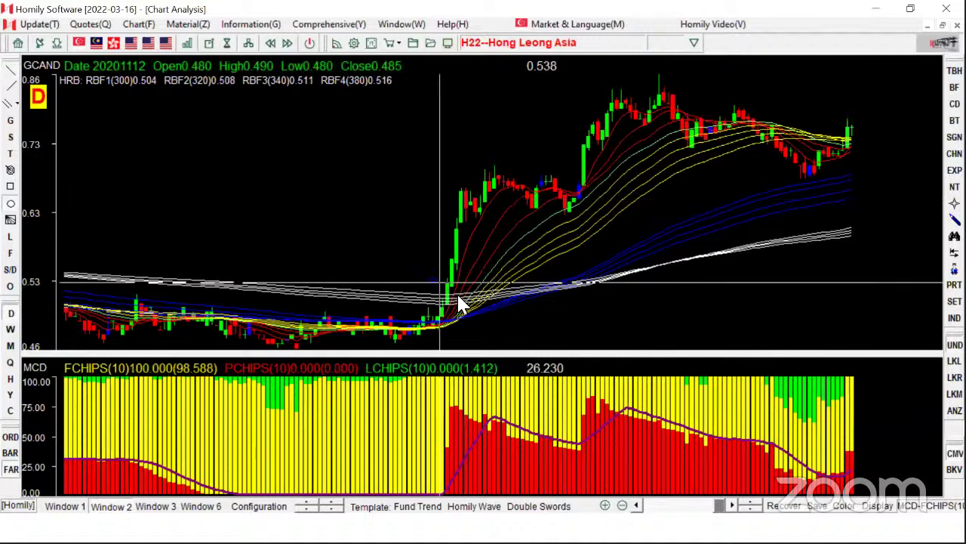
pyautogui.click(467, 319)
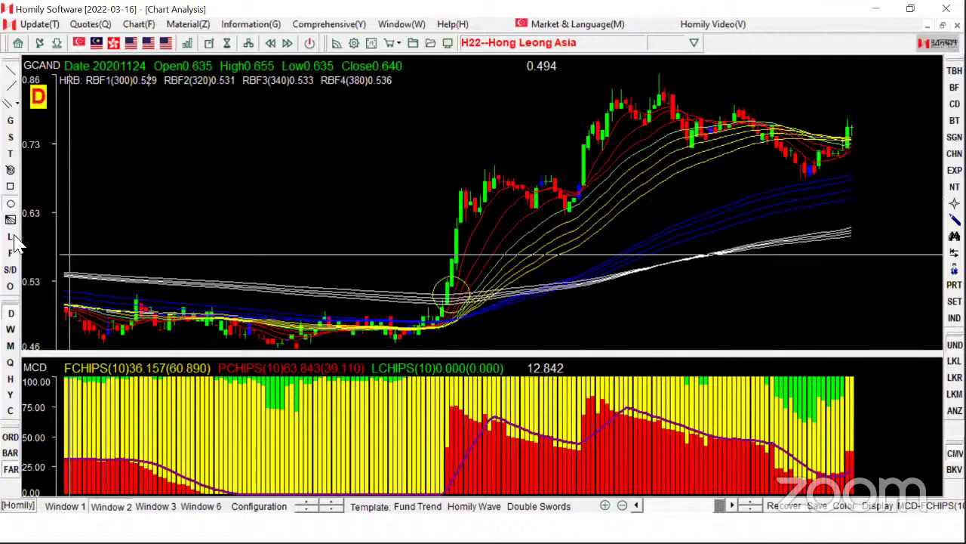
# Set the drawing line to thicker cyan and draw a descending trend line from Hong Leong Asia's highest peak through the breakout candle.
pyautogui.click(40, 117)
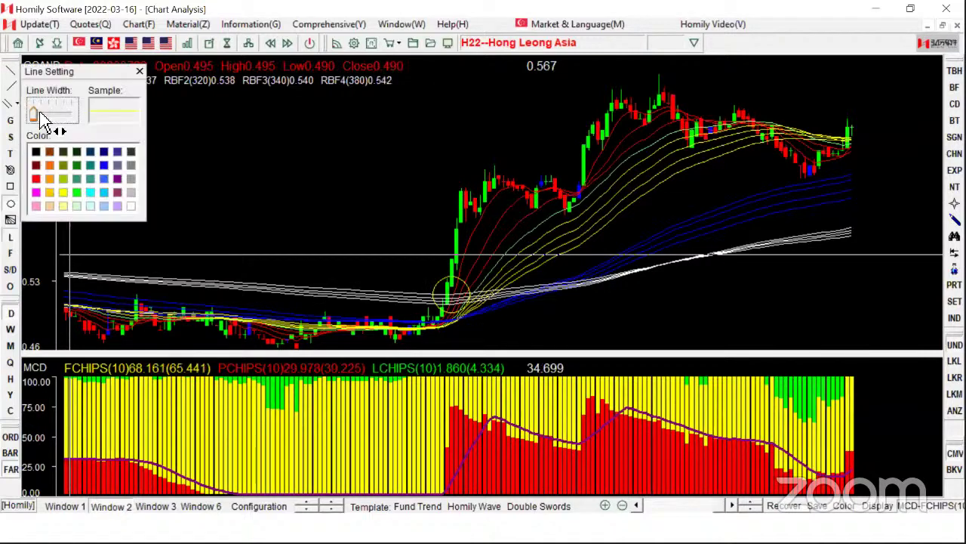
pyautogui.click(161, 96)
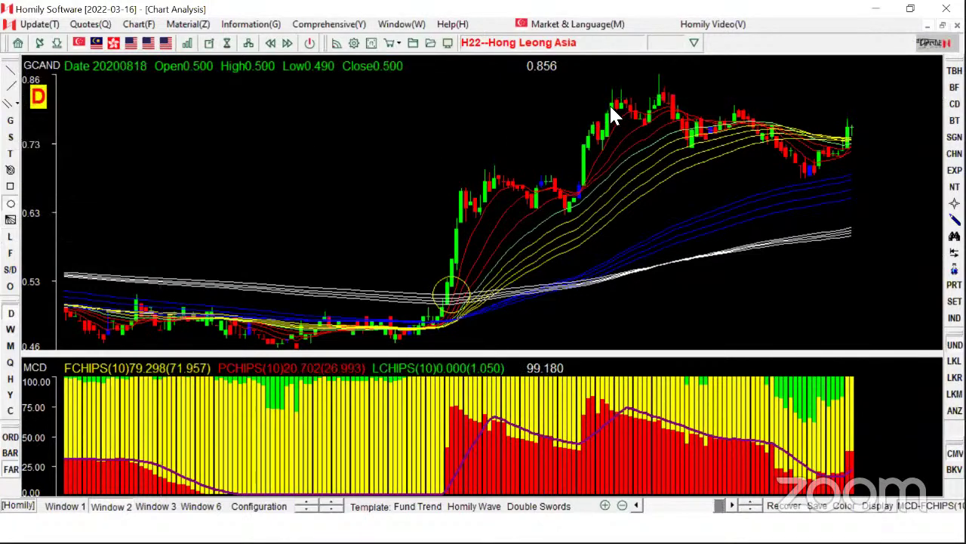
pyautogui.click(856, 151)
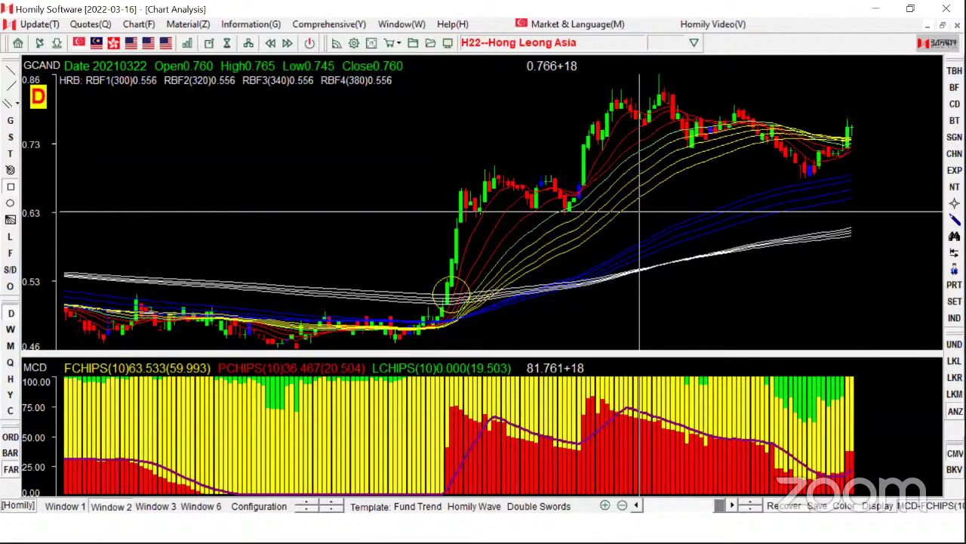
pyautogui.press('Up')
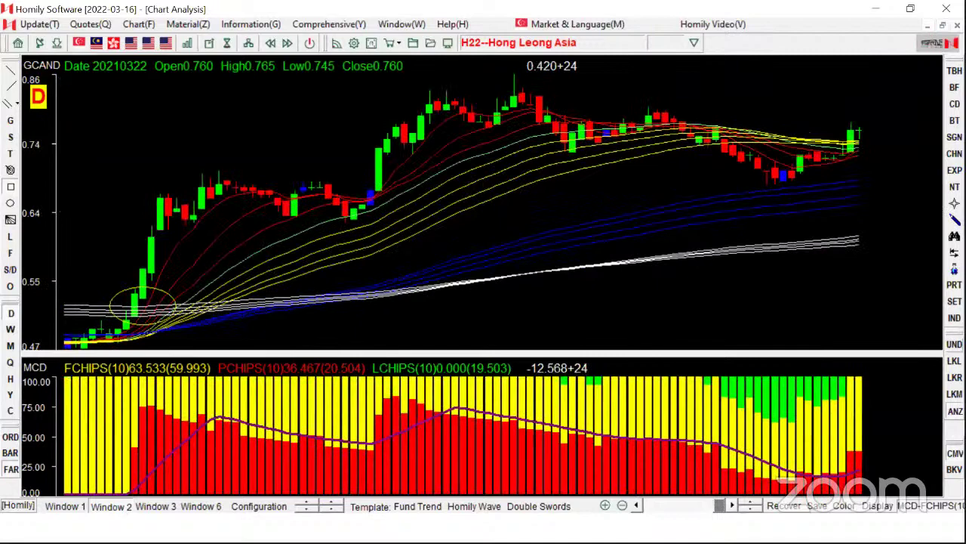
pyautogui.press('Up')
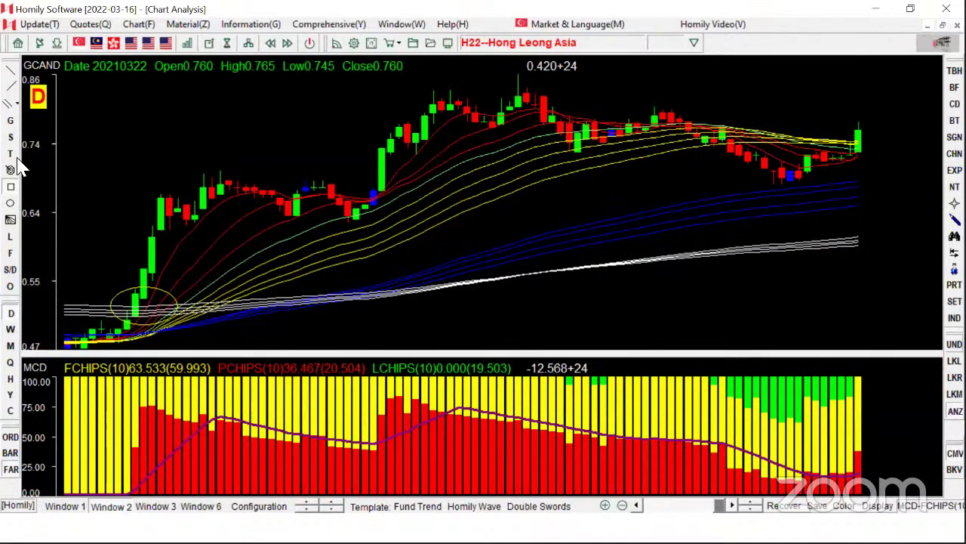
pyautogui.click(11, 71)
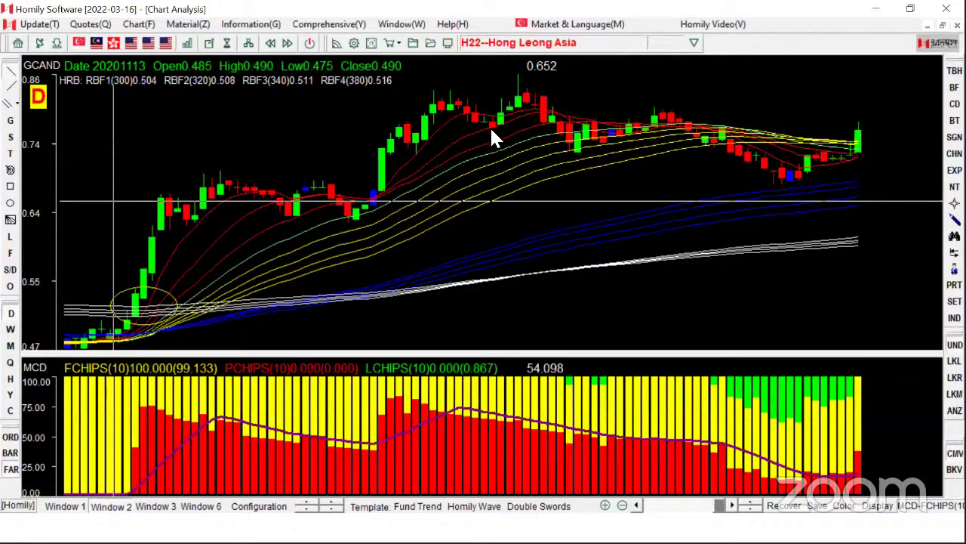
pyautogui.click(520, 89)
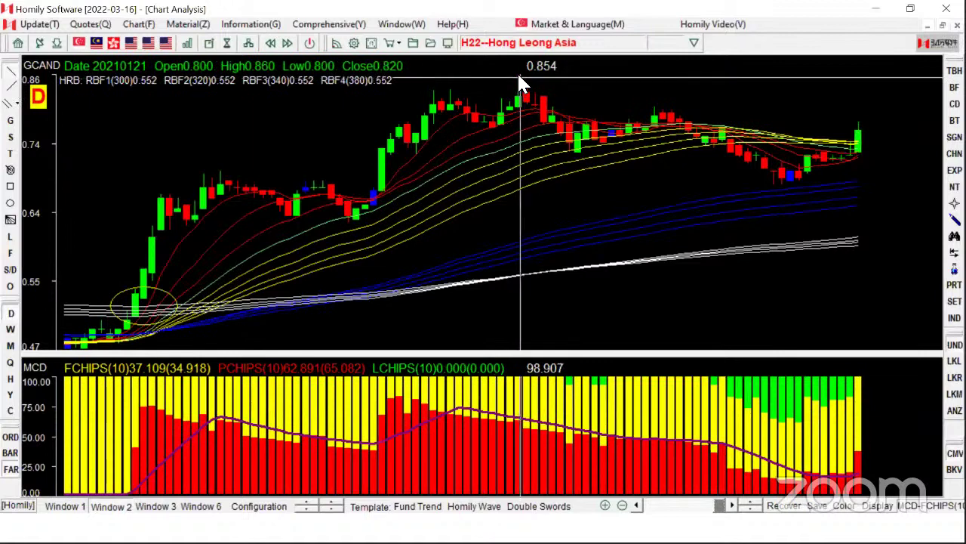
pyautogui.moveTo(521, 79)
pyautogui.mouseDown()
pyautogui.moveTo(555, 95)
pyautogui.moveTo(941, 164)
pyautogui.mouseUp()
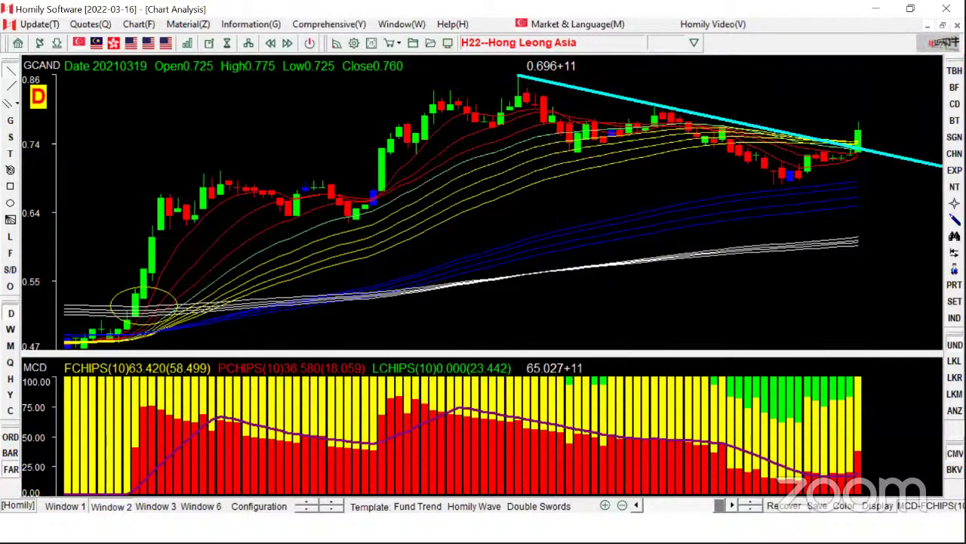
# Examine the candle breaking the cyan trend line on Hong Leong Asia and its matching chips bar in the MCD pane.
pyautogui.click(866, 147)
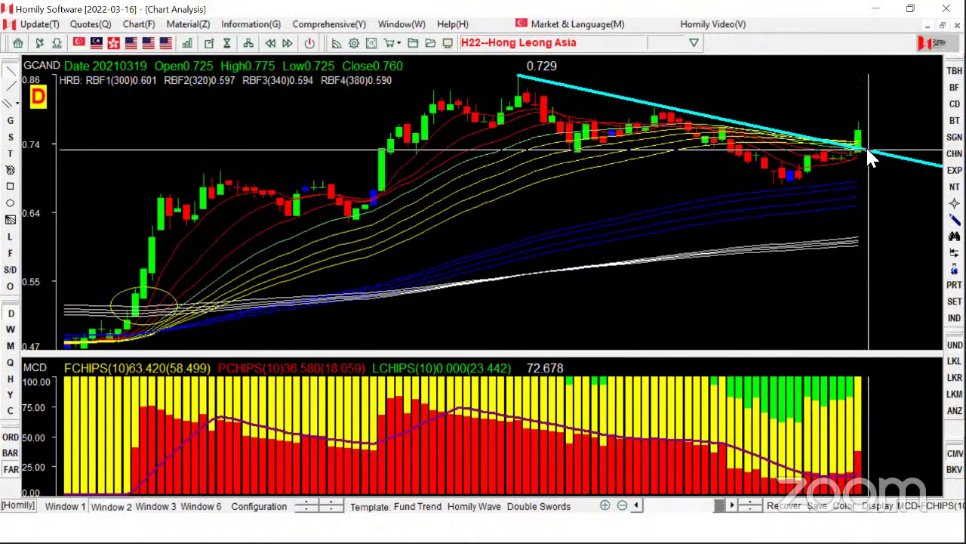
pyautogui.click(850, 389)
pyautogui.click(862, 469)
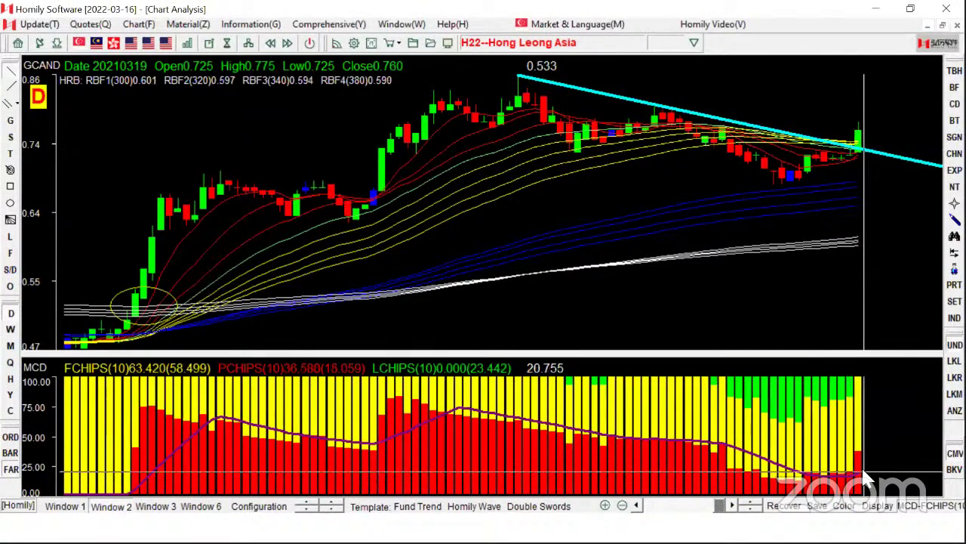
pyautogui.click(861, 443)
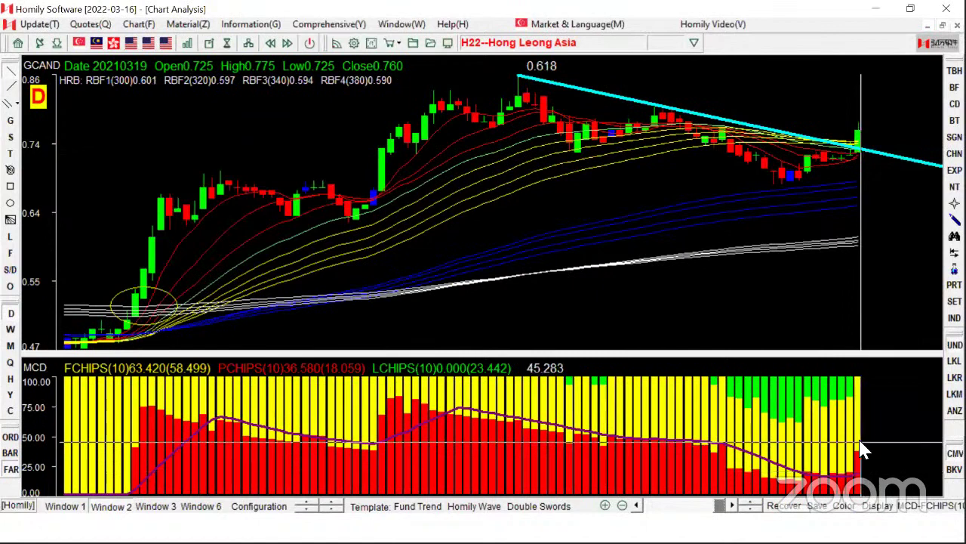
# Bring the 20210322 candle back into the Hong Leong Asia chart and clear the circle and trend line.
pyautogui.press('Right')
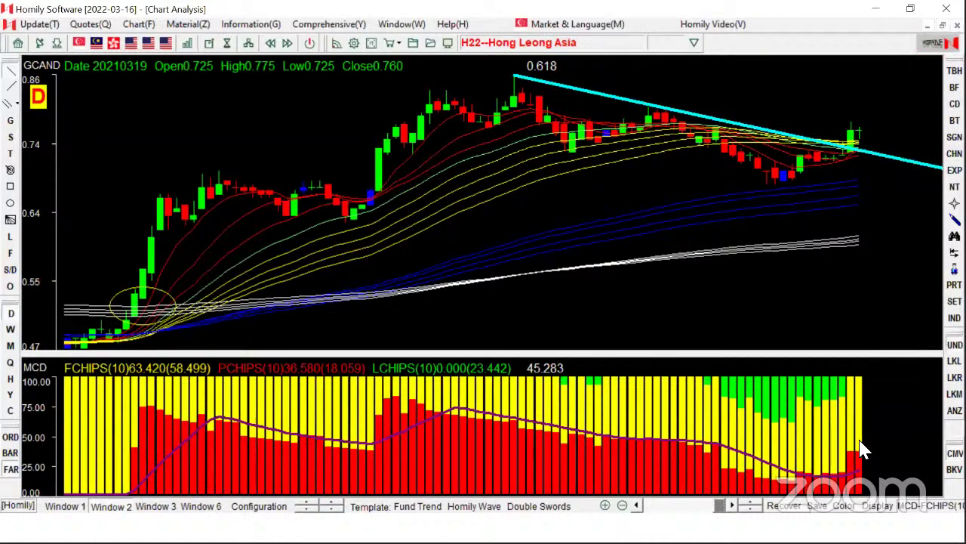
pyautogui.press('Delete')
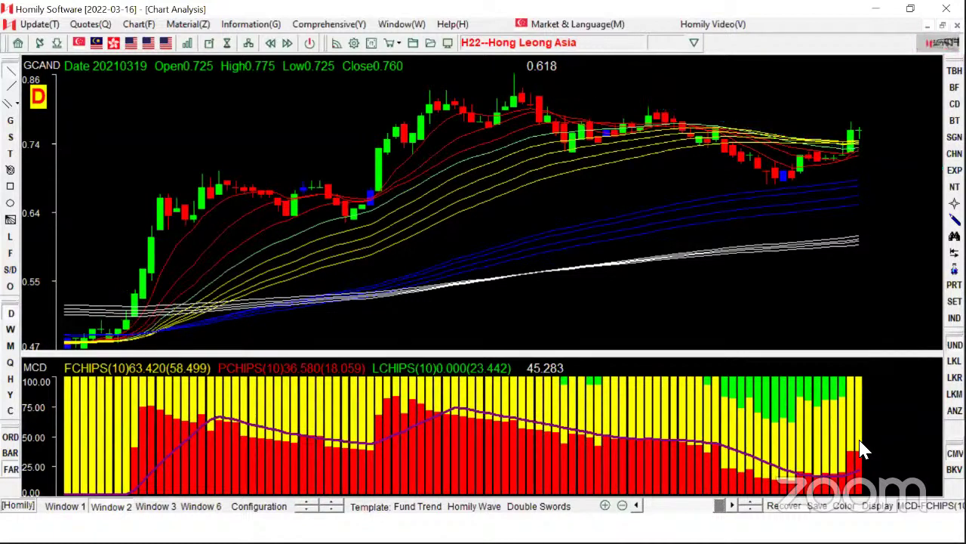
pyautogui.click(409, 235)
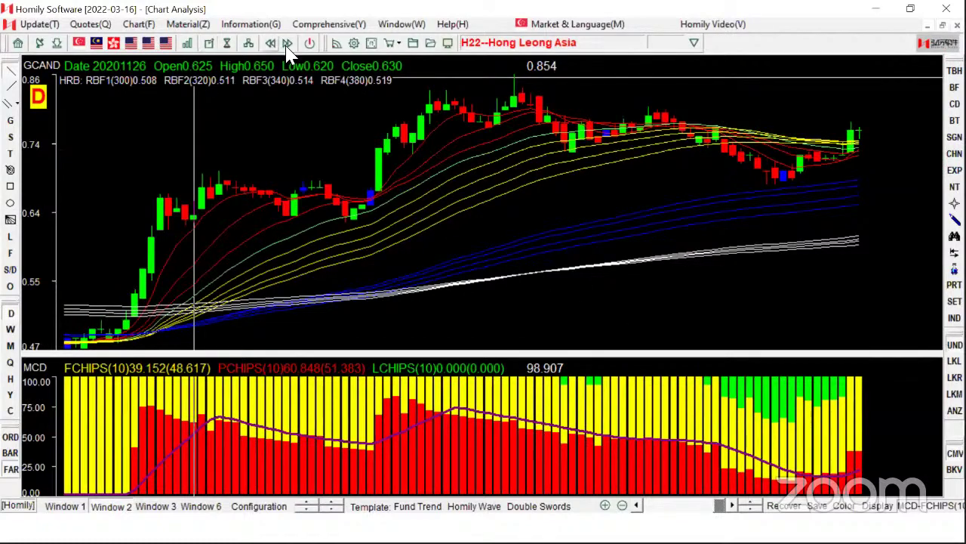
# Check the stock-code slide, return to the charting software, and load the DBS (D05) chart.
pyautogui.hotkey('alt', 'Tab')
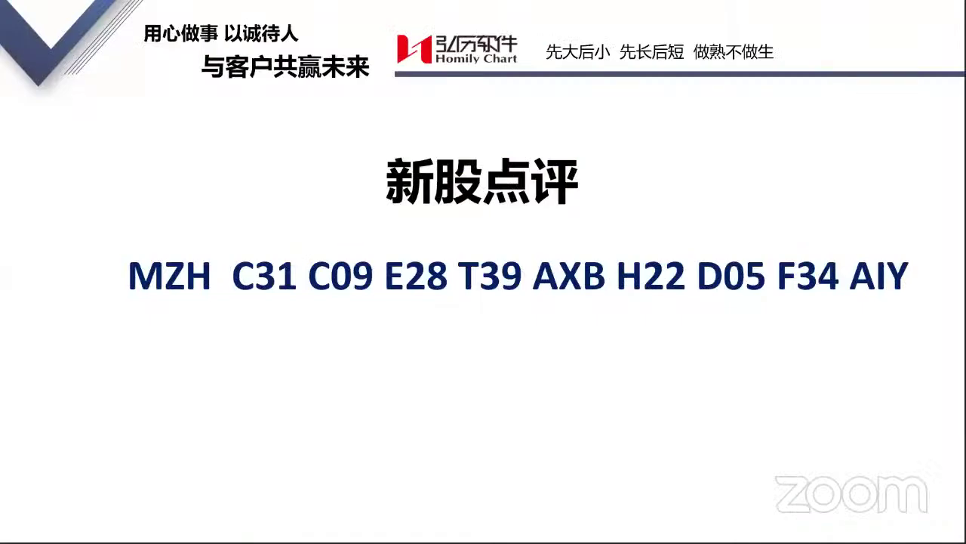
pyautogui.hotkey('alt', 'Tab')
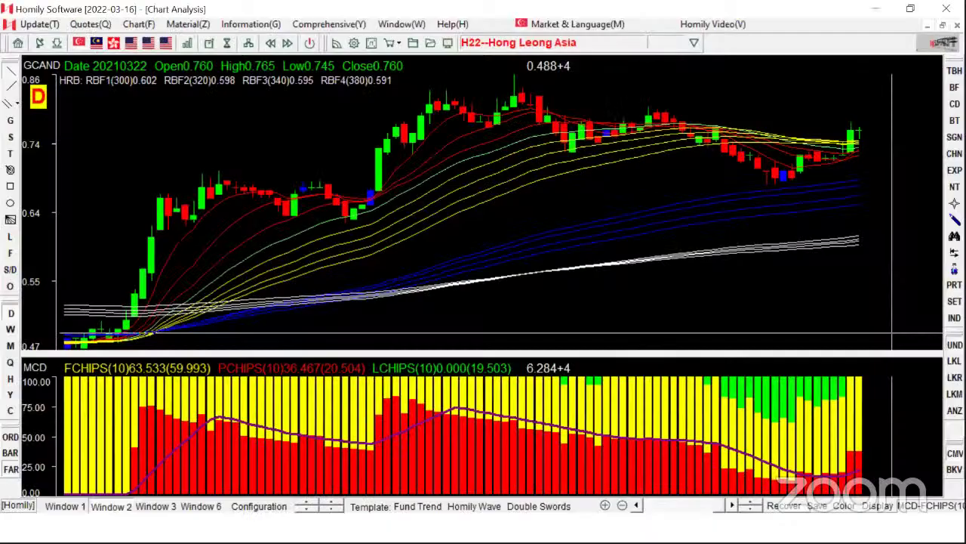
pyautogui.write('D05')
pyautogui.press('Return')
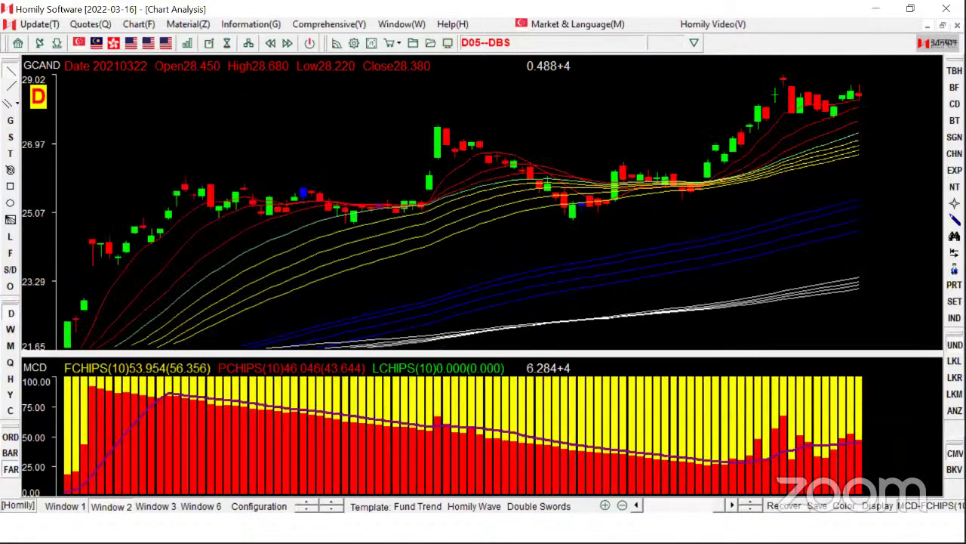
# Display the Red & White Circle (Daily & Weekly) signal on the DBS chart and inspect its latest red circles up close.
pyautogui.click(954, 138)
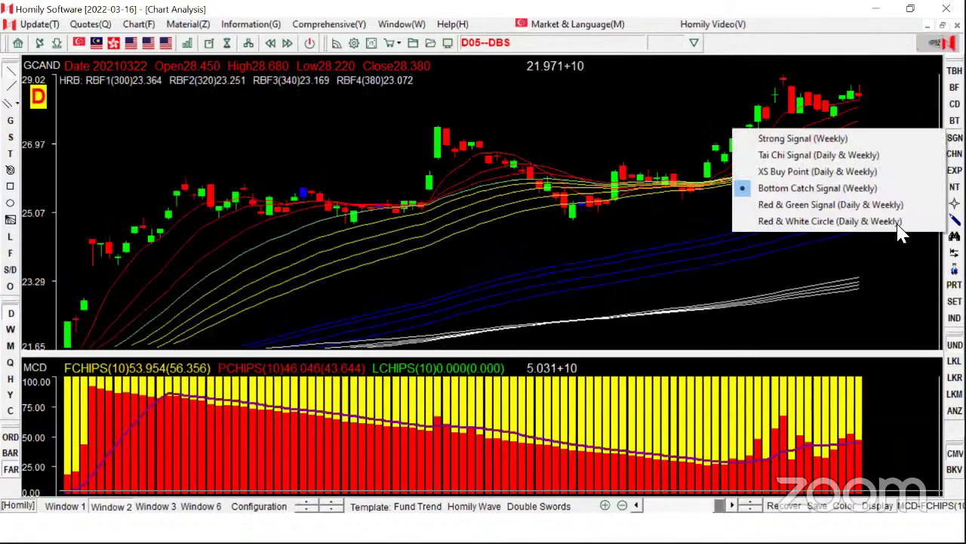
pyautogui.click(891, 220)
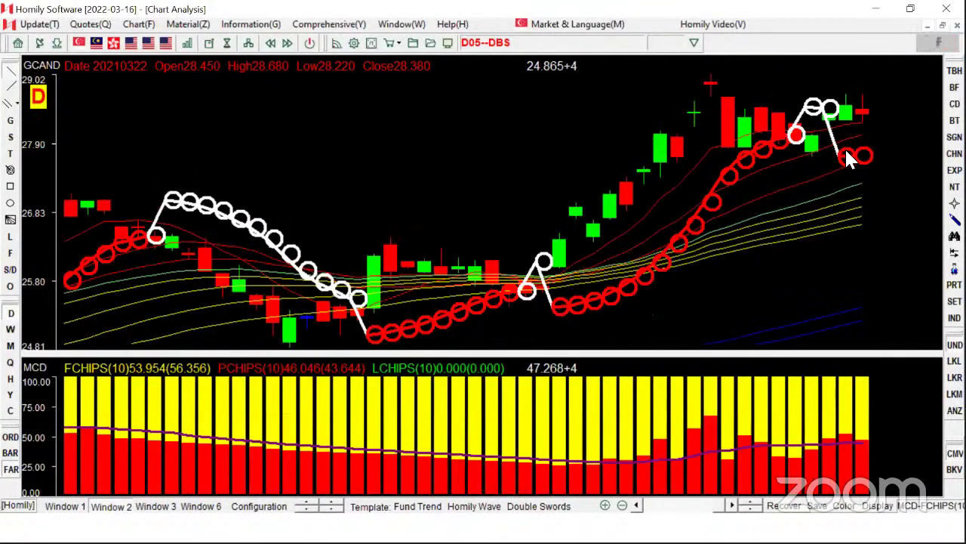
pyautogui.click(844, 155)
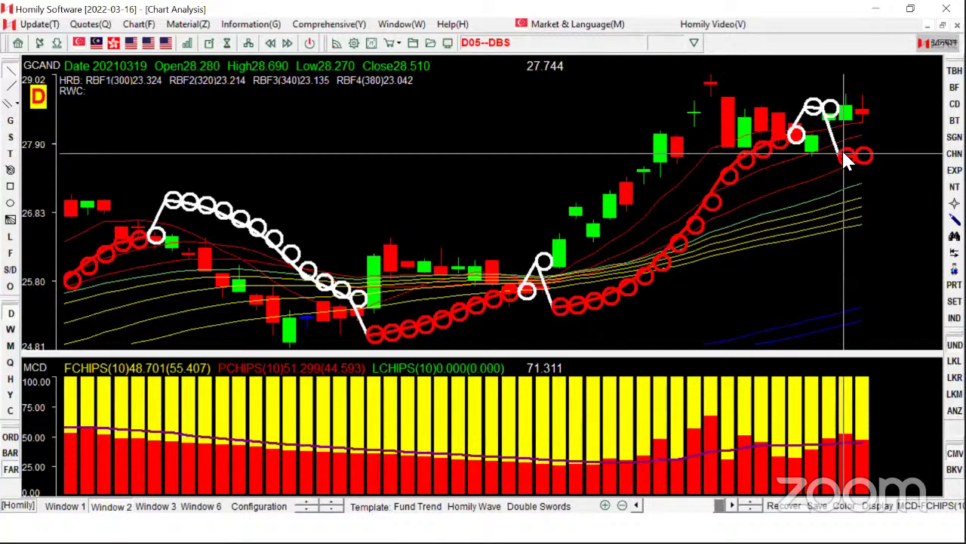
# Load the UOB (U11) chart and review its red and white circles over longer and shorter periods.
pyautogui.write('U')
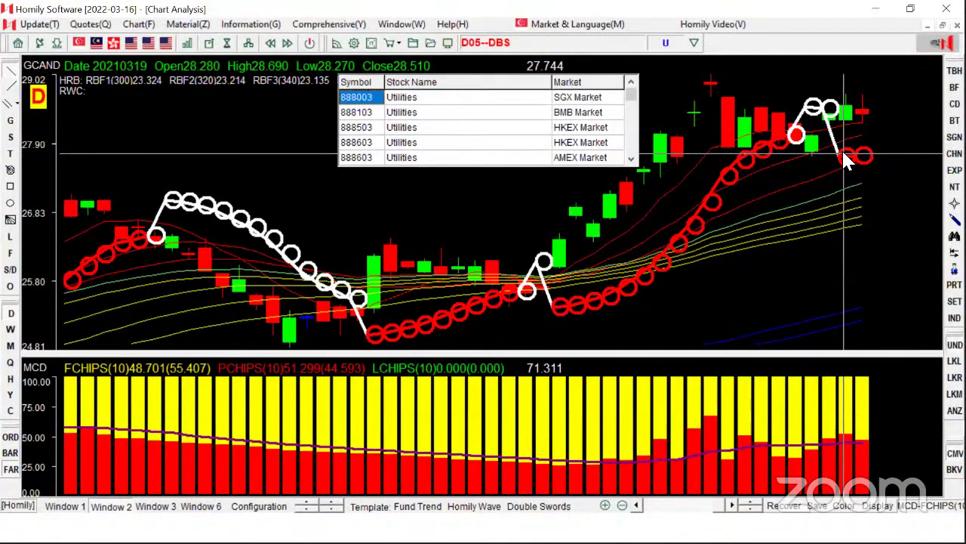
pyautogui.write('11')
pyautogui.press('Return')
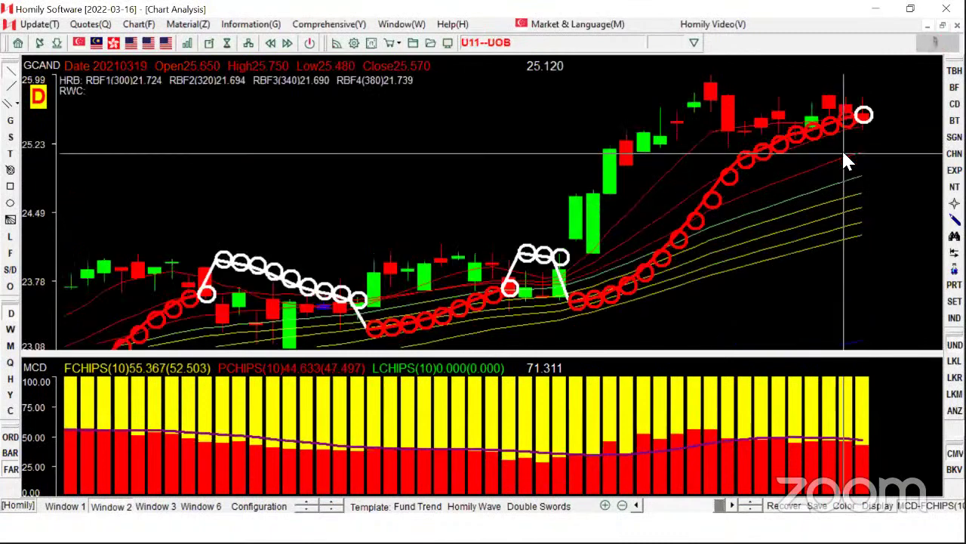
pyautogui.press('Down')
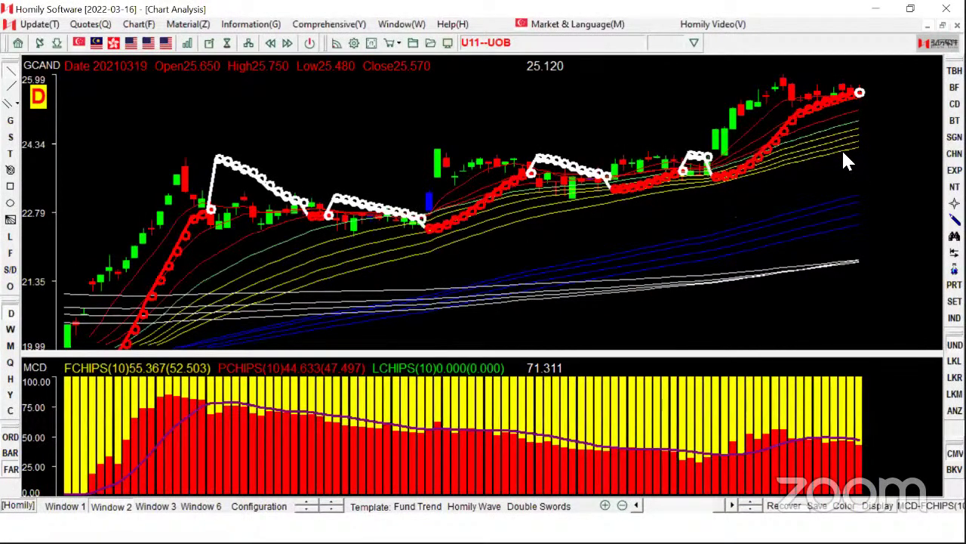
pyautogui.press('Down')
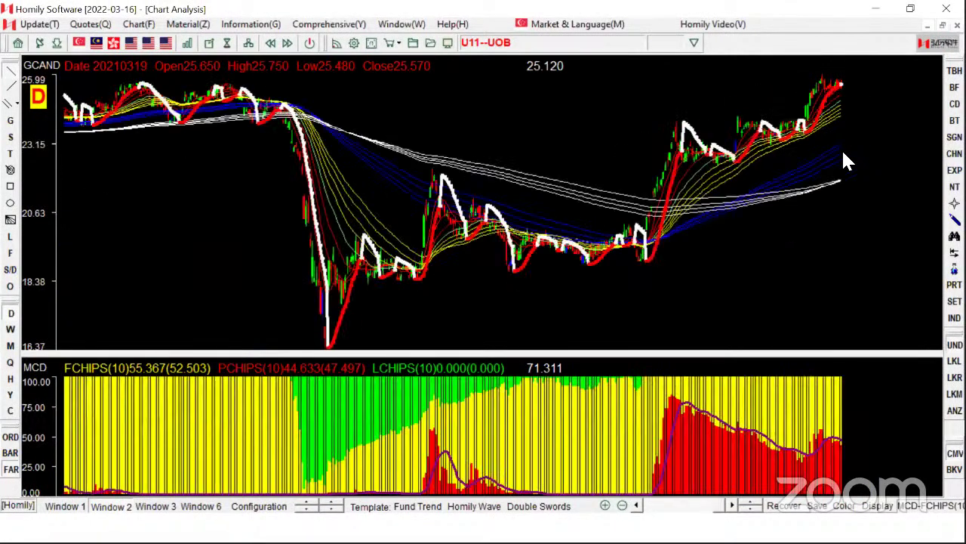
pyautogui.press('Up')
pyautogui.press('Up')
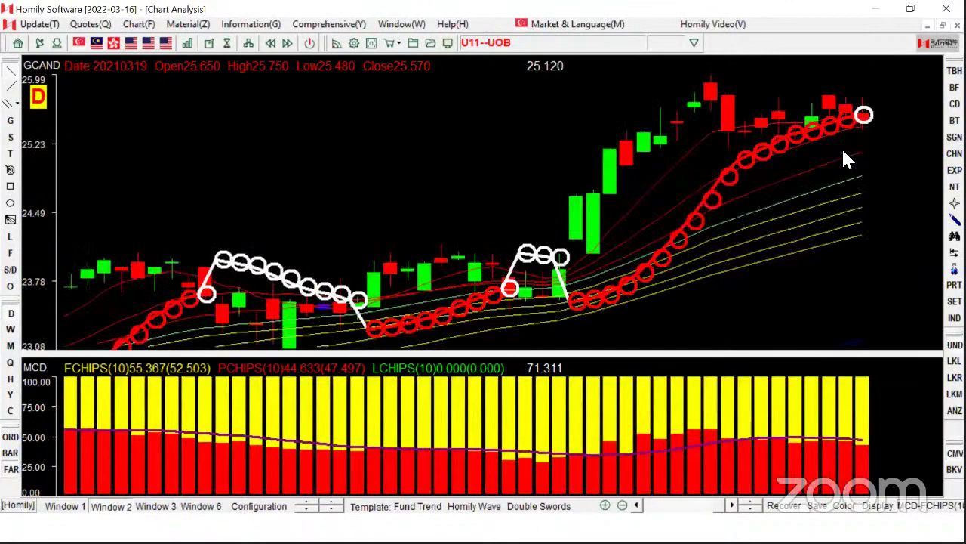
pyautogui.press('Down')
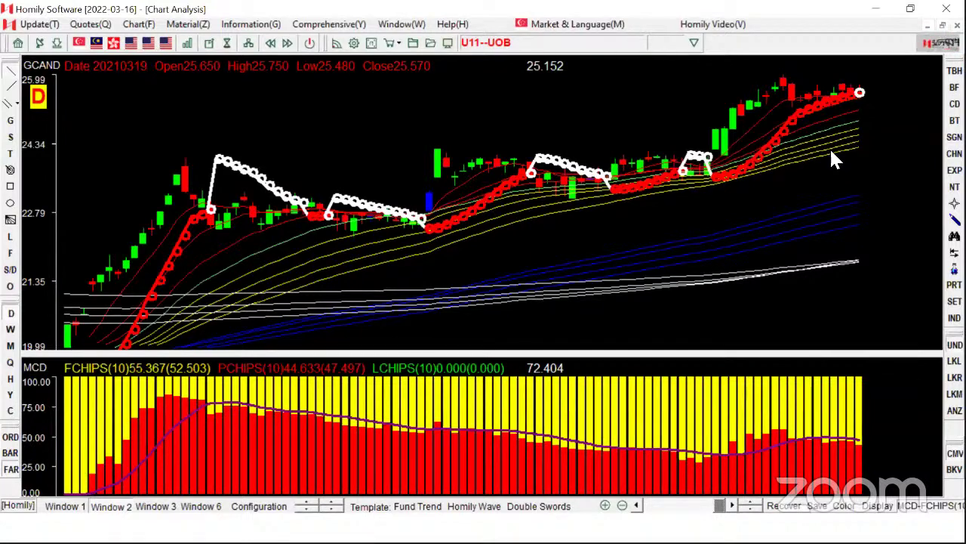
pyautogui.click(830, 151)
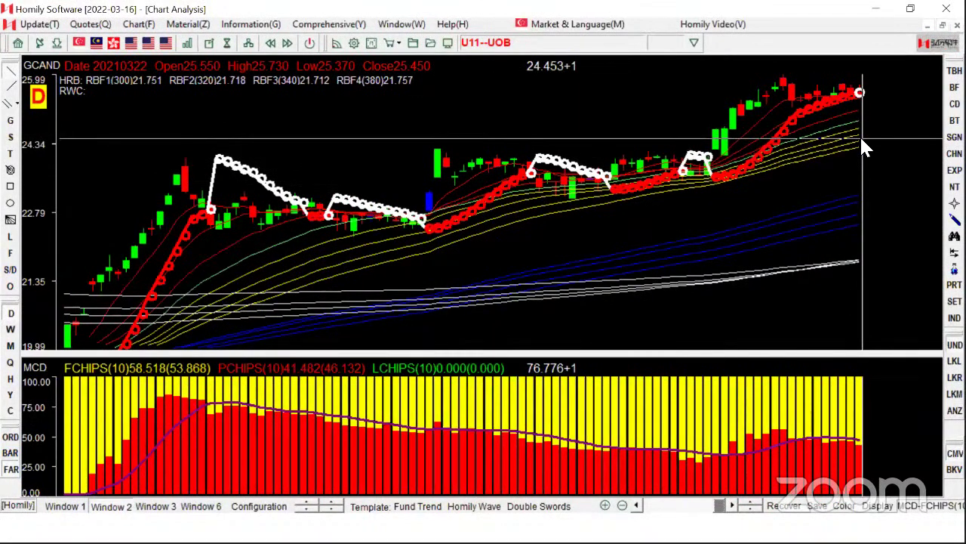
# Hide the moving-line overlays on the UOB chart and toggle the Red & White Circle signal on and off.
pyautogui.click(30, 67)
pyautogui.click(954, 137)
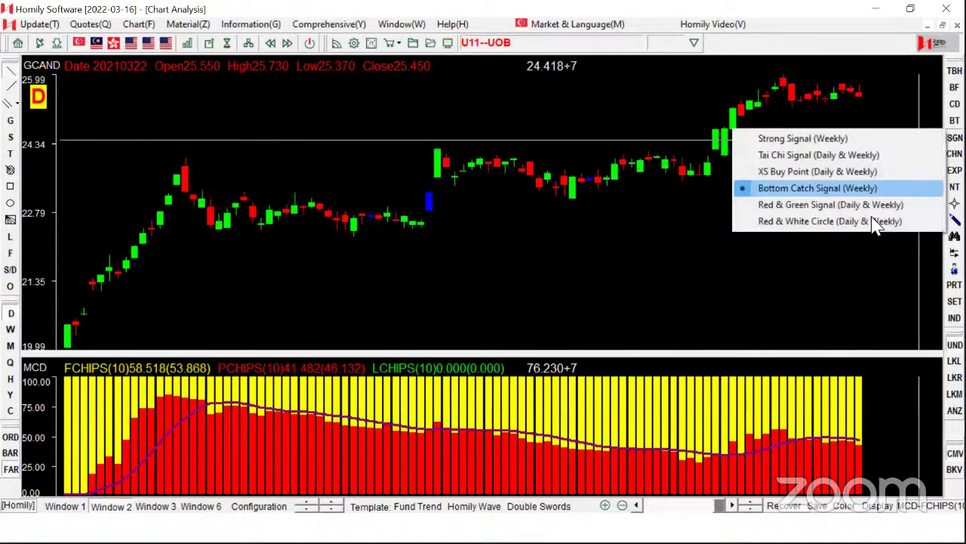
pyautogui.click(876, 222)
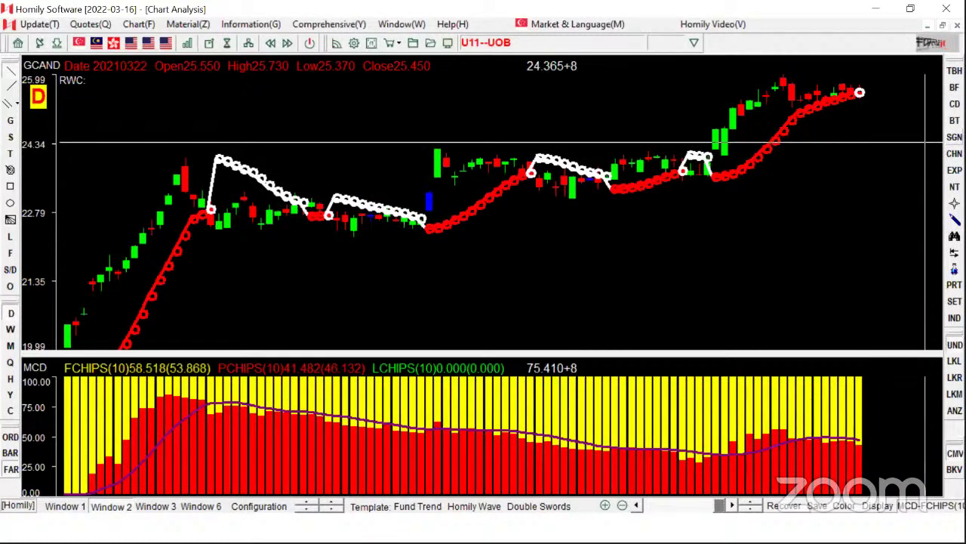
pyautogui.click(953, 141)
pyautogui.click(861, 222)
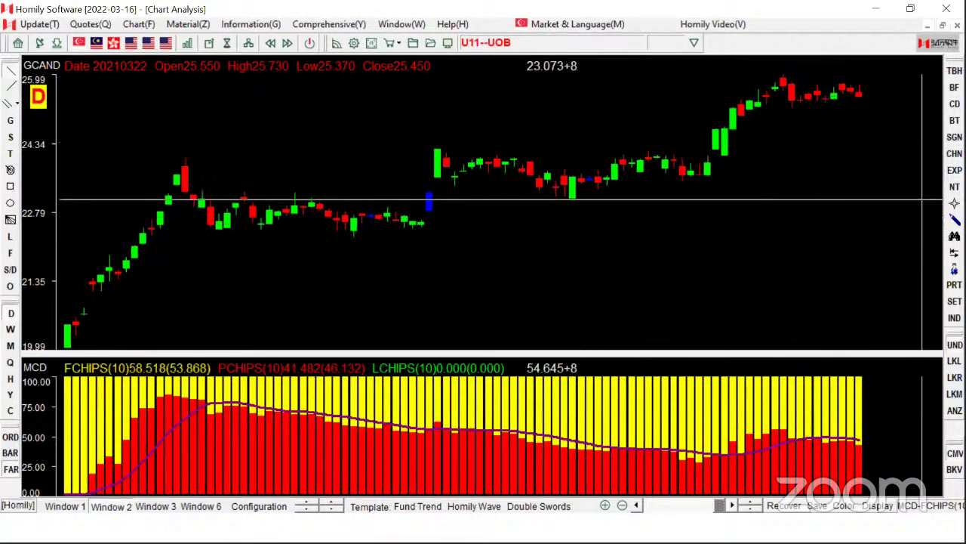
# Display the Trend Expert view, one of the Eight Experts, for UOB.
pyautogui.click(955, 170)
pyautogui.moveTo(903, 172)
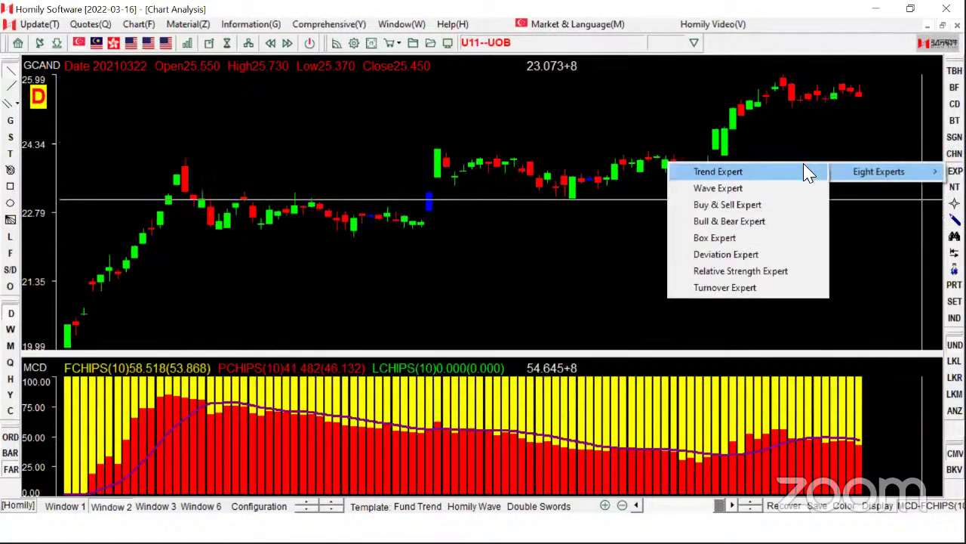
pyautogui.click(808, 172)
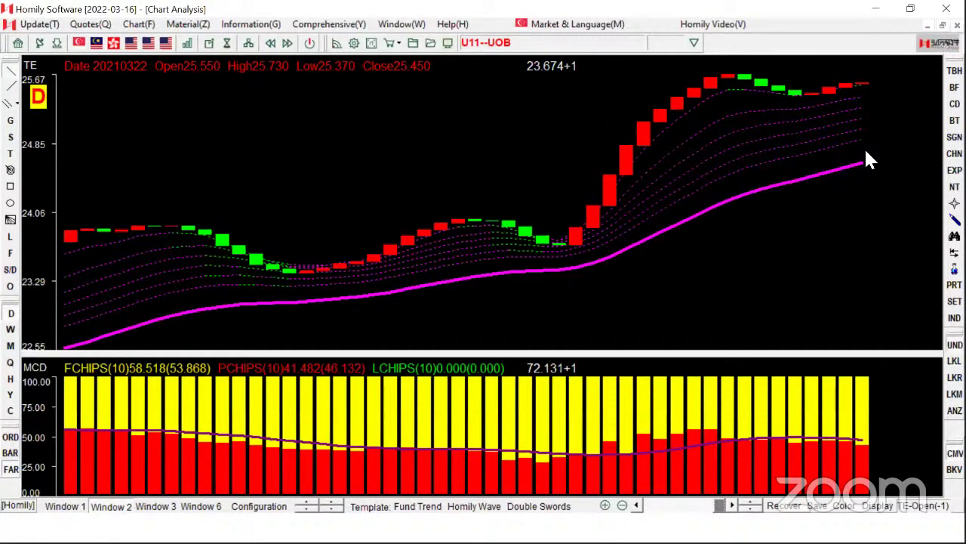
# Turn off Trend Expert and return UOB to the candlestick chart with moving lines and Red & White Circle signals.
pyautogui.rightClick(866, 150)
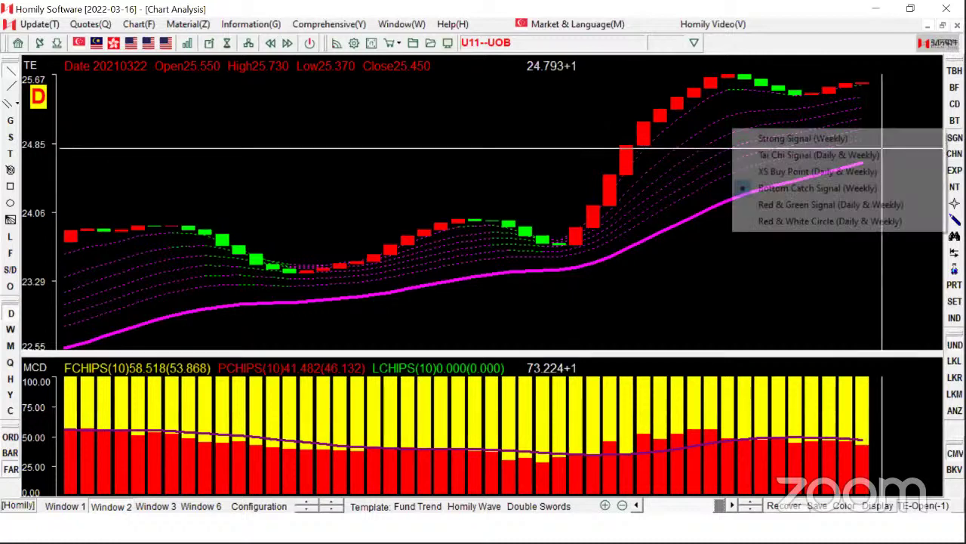
pyautogui.click(914, 269)
pyautogui.rightClick(930, 163)
pyautogui.moveTo(875, 172)
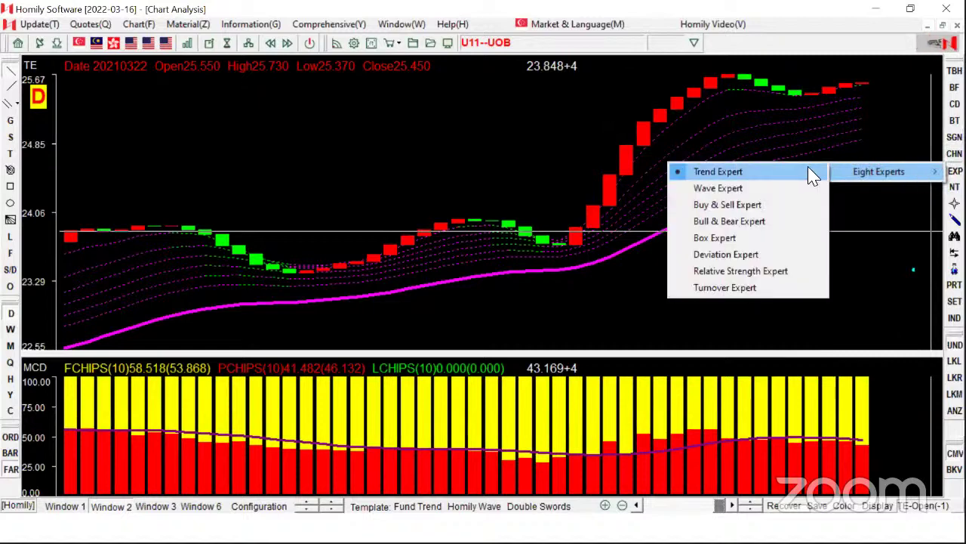
pyautogui.click(807, 168)
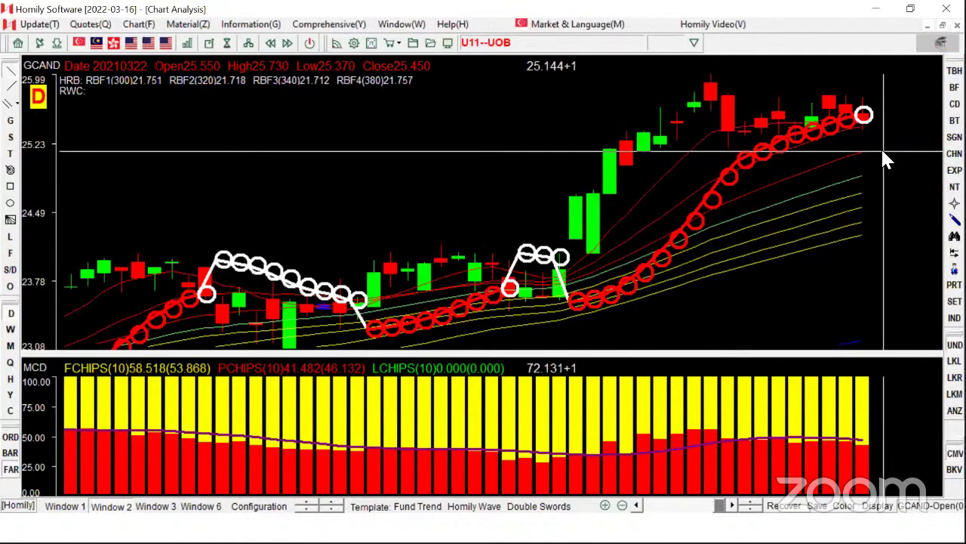
# Load the OCBC Bank (O39) chart and show it in the single-window layout.
pyautogui.press('Down')
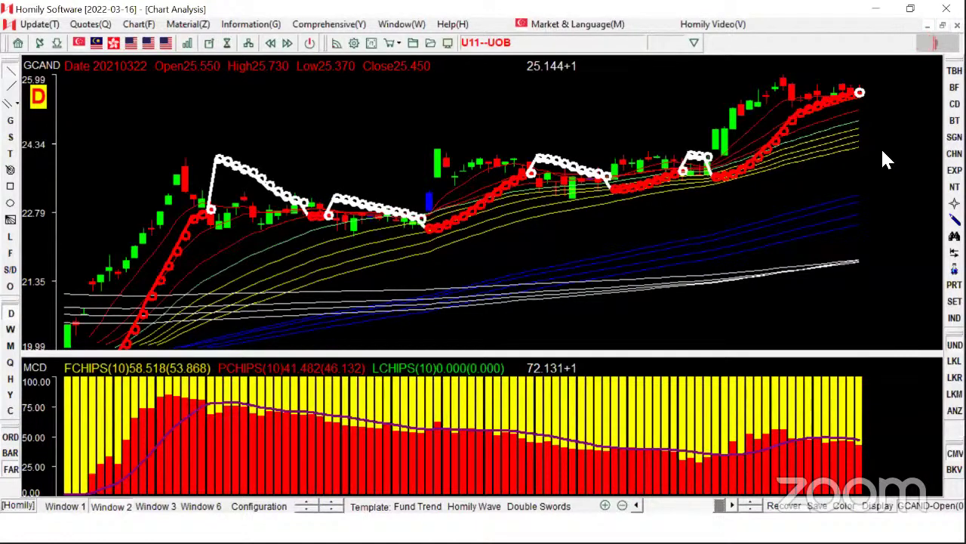
pyautogui.click(882, 150)
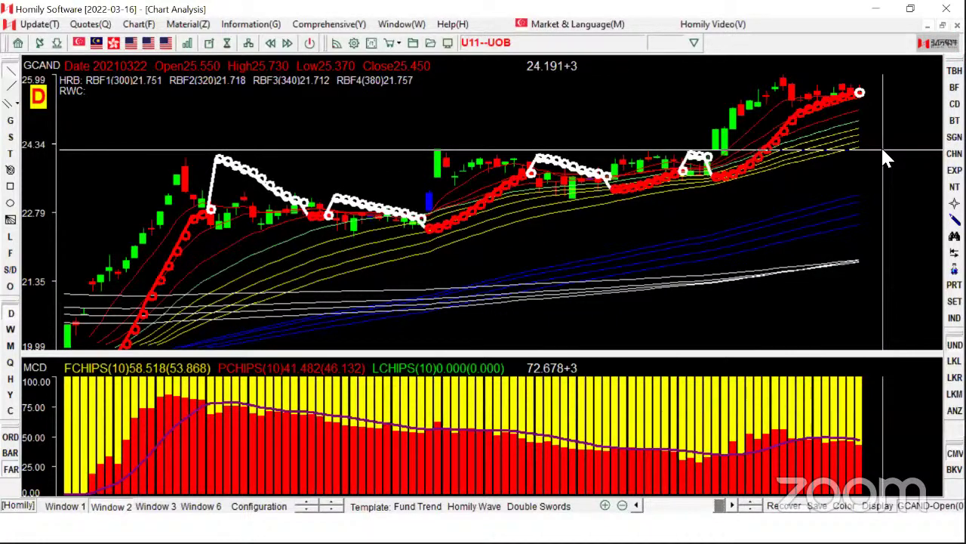
pyautogui.write('O39')
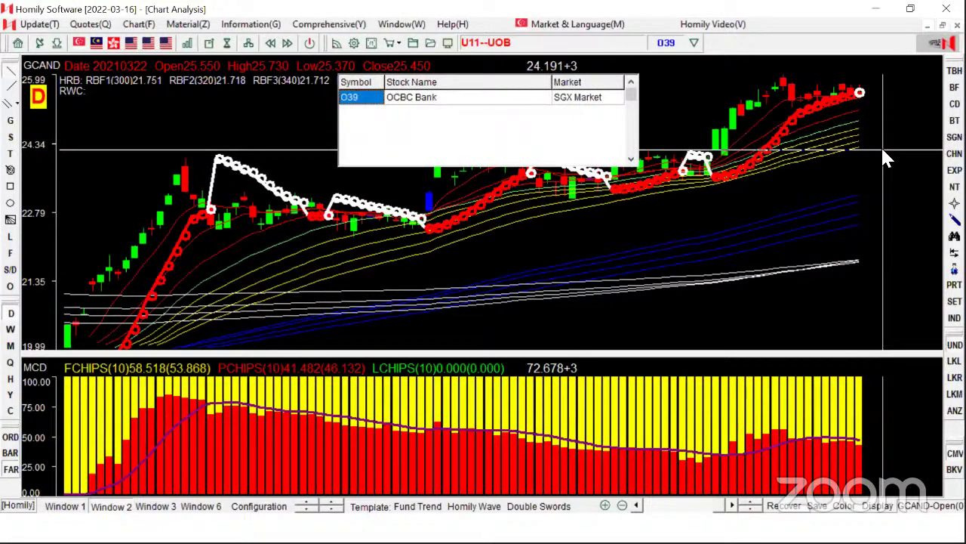
pyautogui.press('Return')
pyautogui.press('Up')
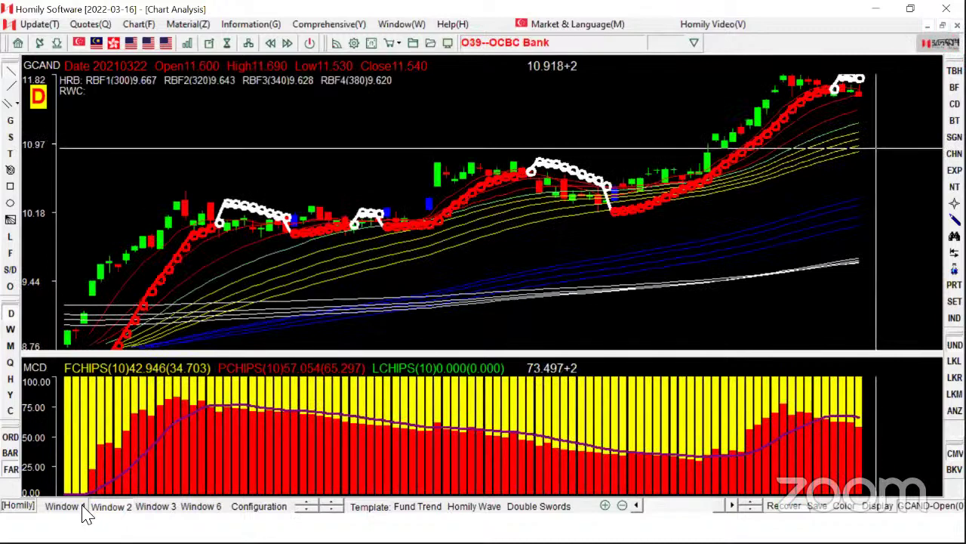
pyautogui.click(82, 505)
pyautogui.click(560, 247)
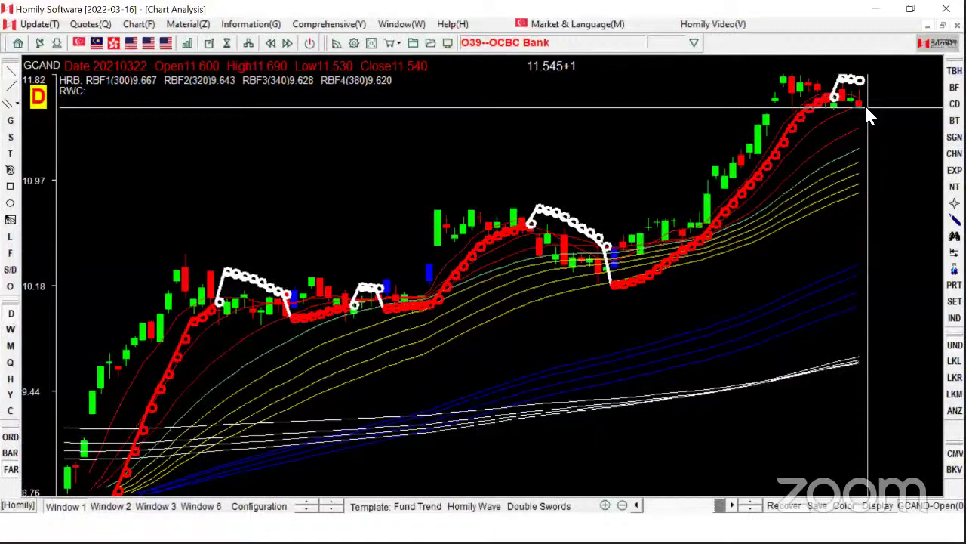
# Compare OCBC Bank's red and white circles over a longer period and the recent period.
pyautogui.press('Down')
pyautogui.press('Down')
pyautogui.press('Up')
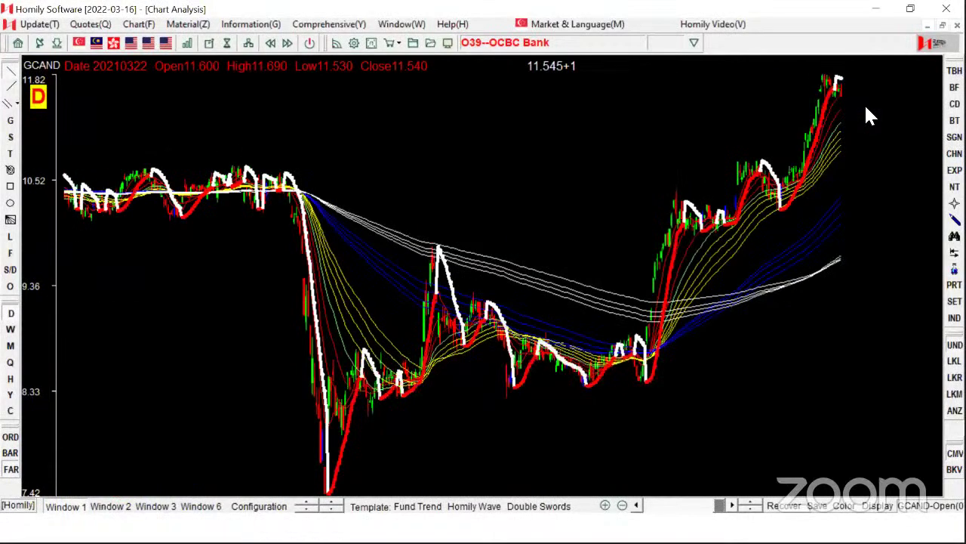
pyautogui.press('Up')
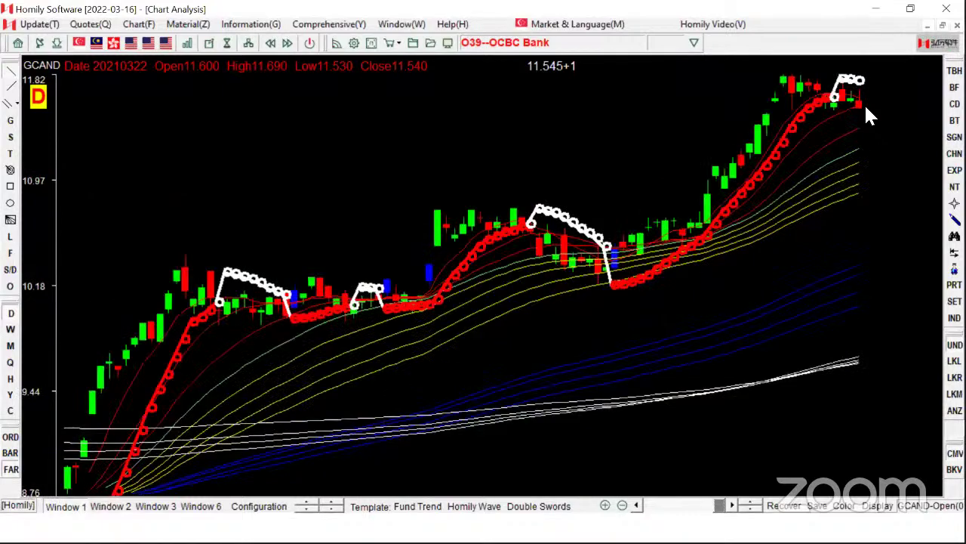
# Load the iFAST (AIY) chart with its moving lines and red and white circles.
pyautogui.write('AIY')
pyautogui.press('Return')
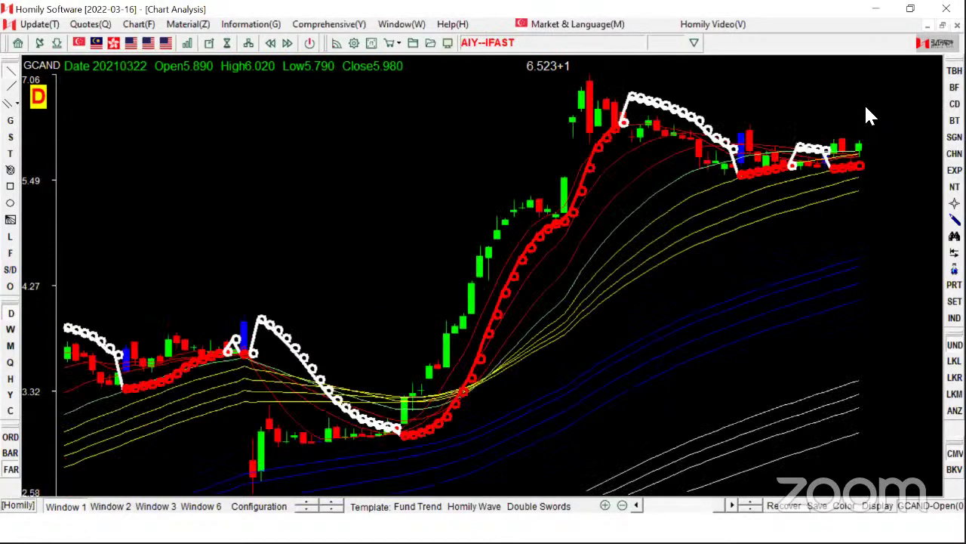
pyautogui.click(793, 214)
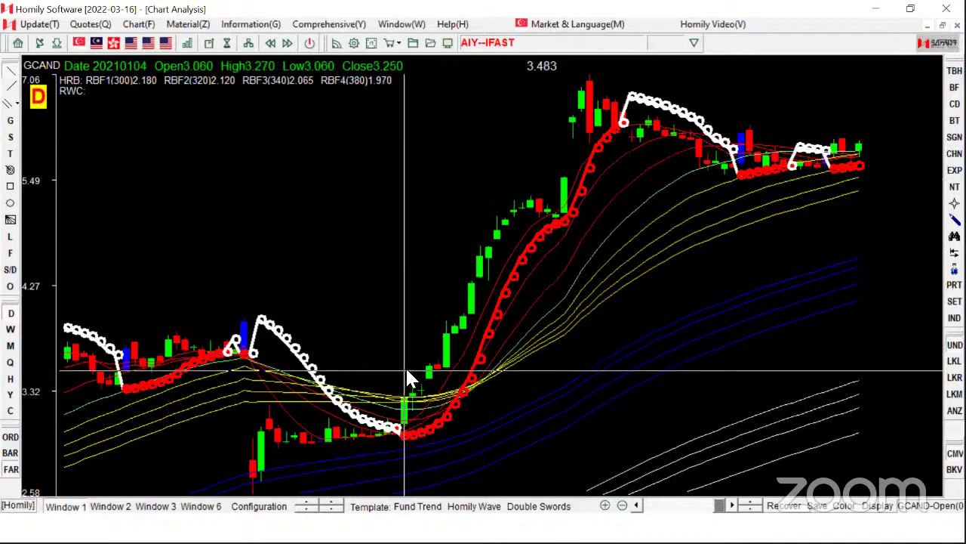
# Mark iFAST's rally and pullback with an upward arrow, trend lines and a descending line from the peak, and clear the markings.
pyautogui.moveTo(405, 370)
pyautogui.mouseDown()
pyautogui.moveTo(521, 111)
pyautogui.moveTo(537, 103)
pyautogui.mouseUp()
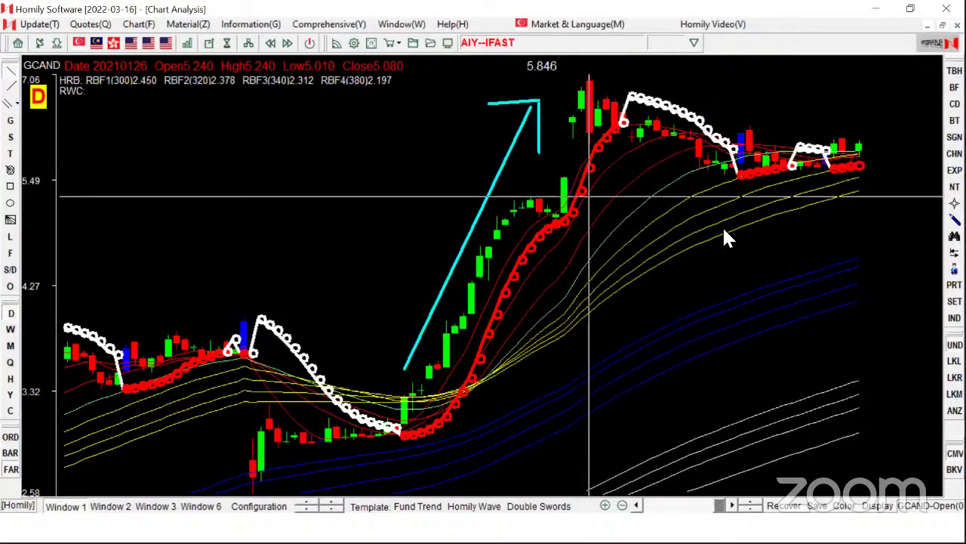
pyautogui.moveTo(739, 185); pyautogui.dragTo(800, 185)
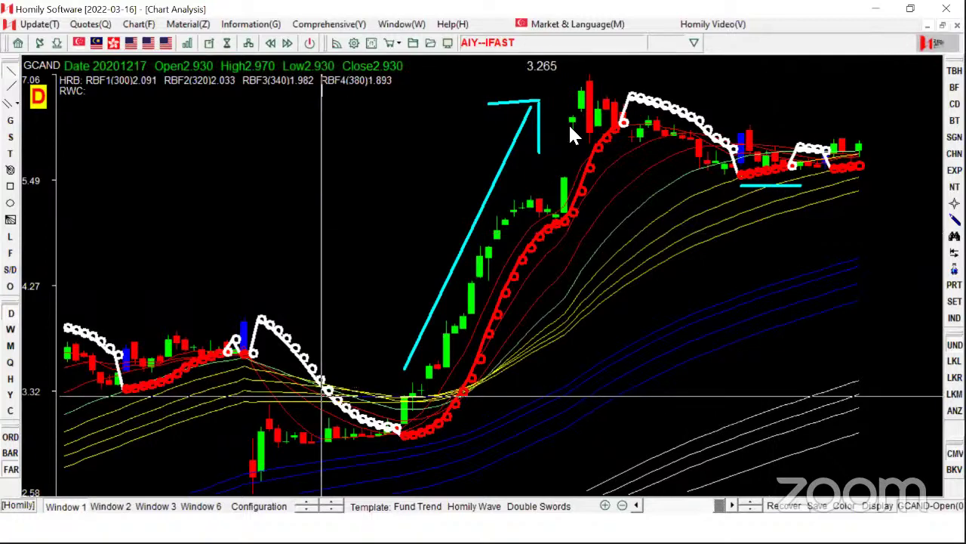
pyautogui.moveTo(346, 369); pyautogui.dragTo(573, 123)
pyautogui.moveTo(514, 335); pyautogui.dragTo(606, 192)
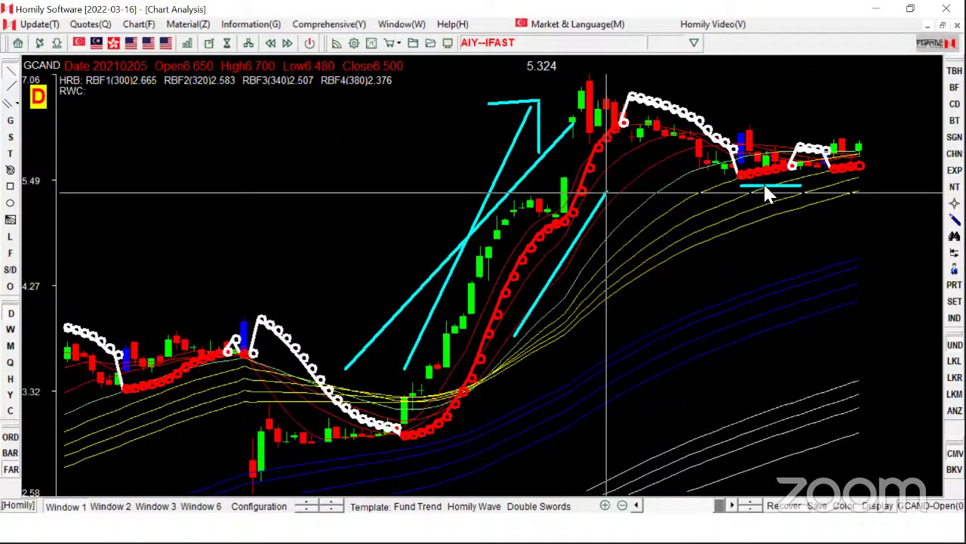
pyautogui.moveTo(768, 186)
pyautogui.mouseDown()
pyautogui.moveTo(784, 158)
pyautogui.moveTo(784, 193)
pyautogui.mouseUp()
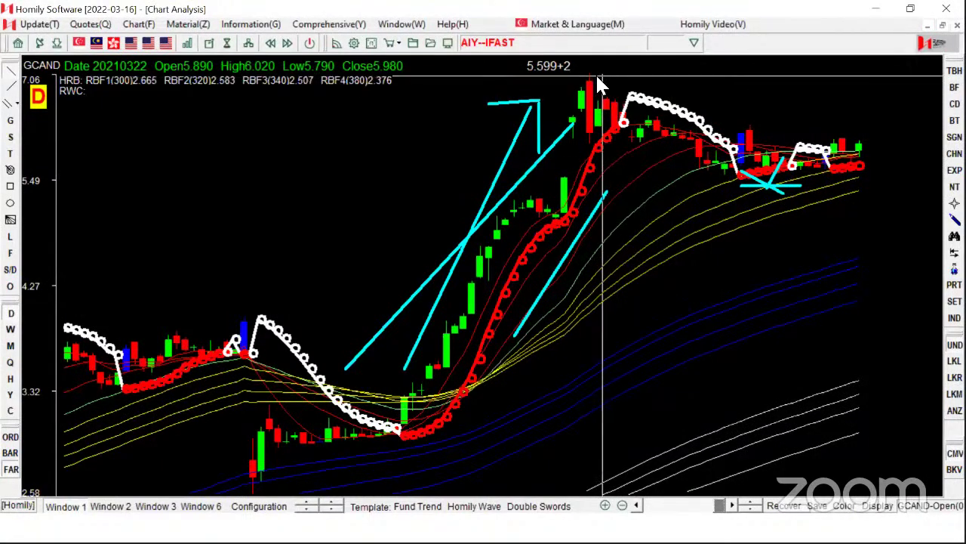
pyautogui.moveTo(589, 75); pyautogui.dragTo(884, 162)
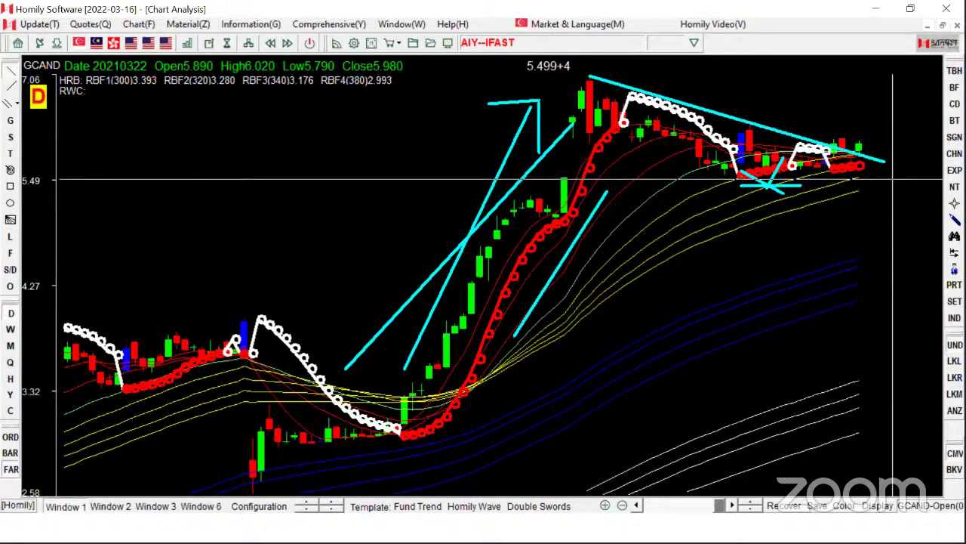
pyautogui.press('Escape')
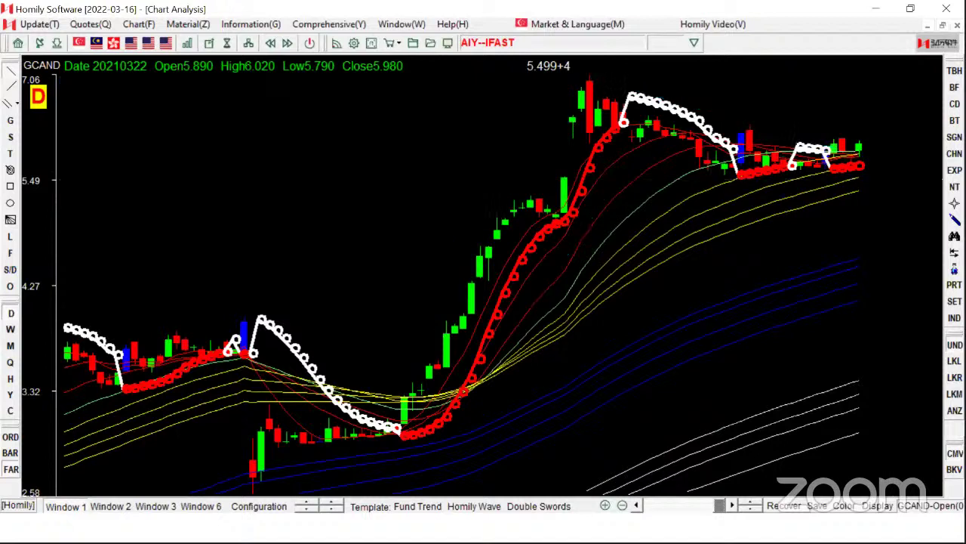
# Sketch crossing diagonal lines over iFAST's red circles in early March 2021 and erase them.
pyautogui.click(852, 385)
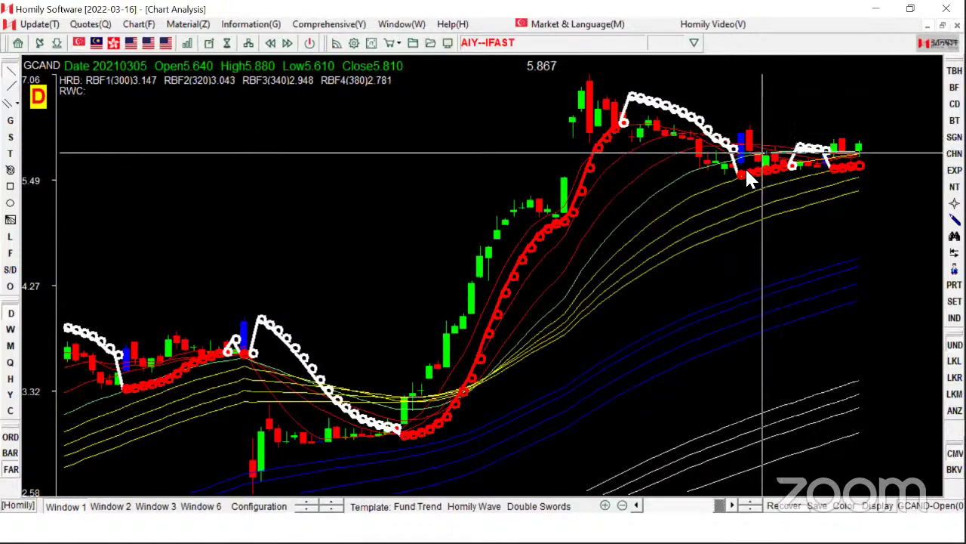
pyautogui.moveTo(783, 146); pyautogui.dragTo(742, 222)
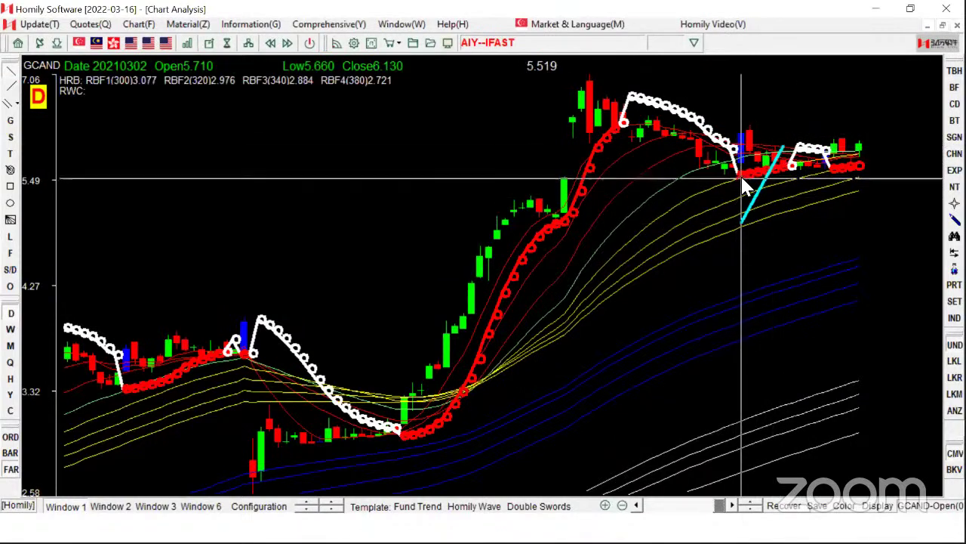
pyautogui.moveTo(740, 180); pyautogui.dragTo(783, 213)
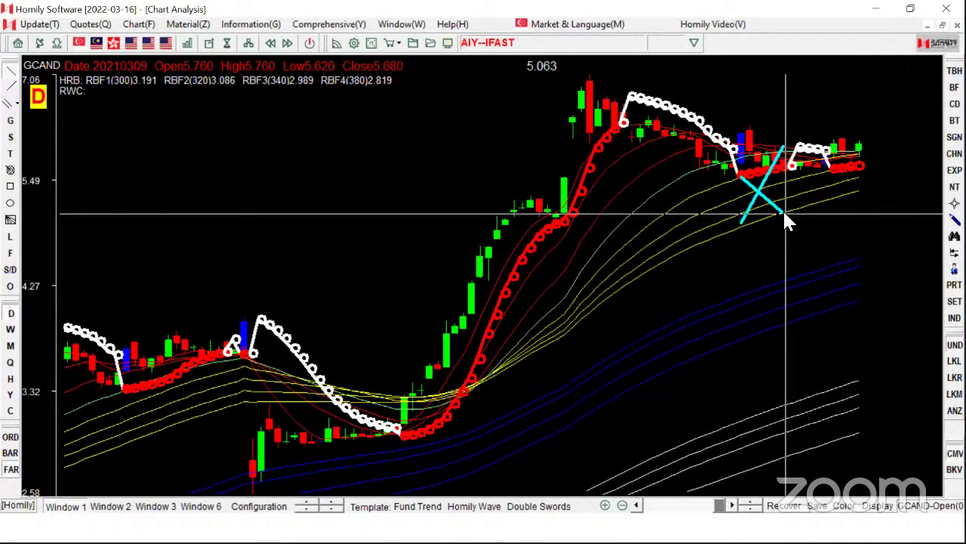
pyautogui.moveTo(785, 135); pyautogui.dragTo(749, 185)
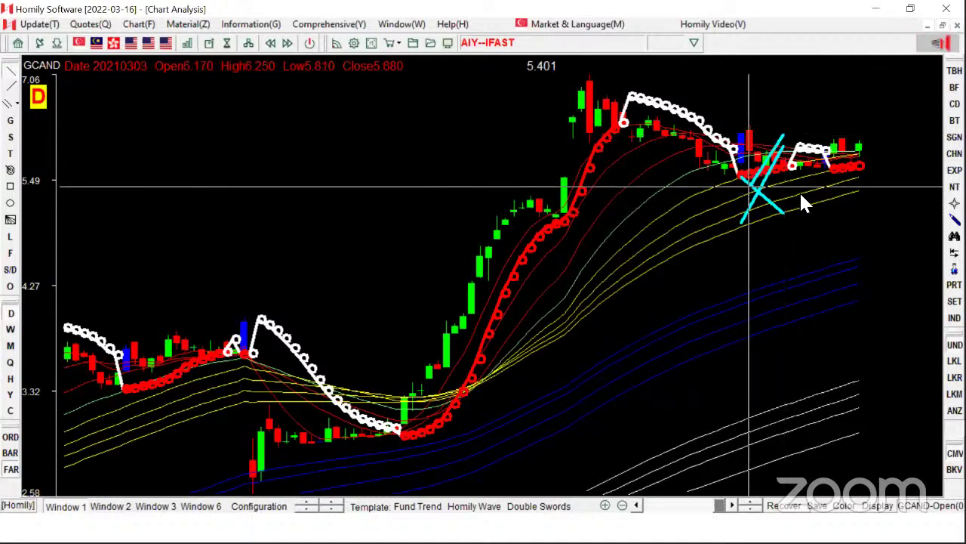
pyautogui.press('Escape')
pyautogui.press('Delete')
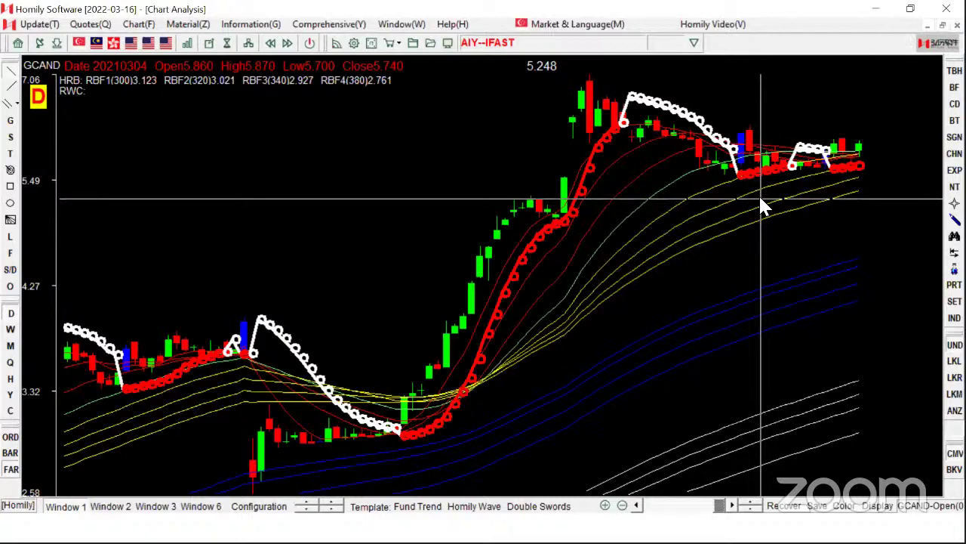
# Display the MCD pane under the iFAST chart and switch briefly to the presentation slide on the Hang Seng Index head-and-shoulders top.
pyautogui.click(107, 508)
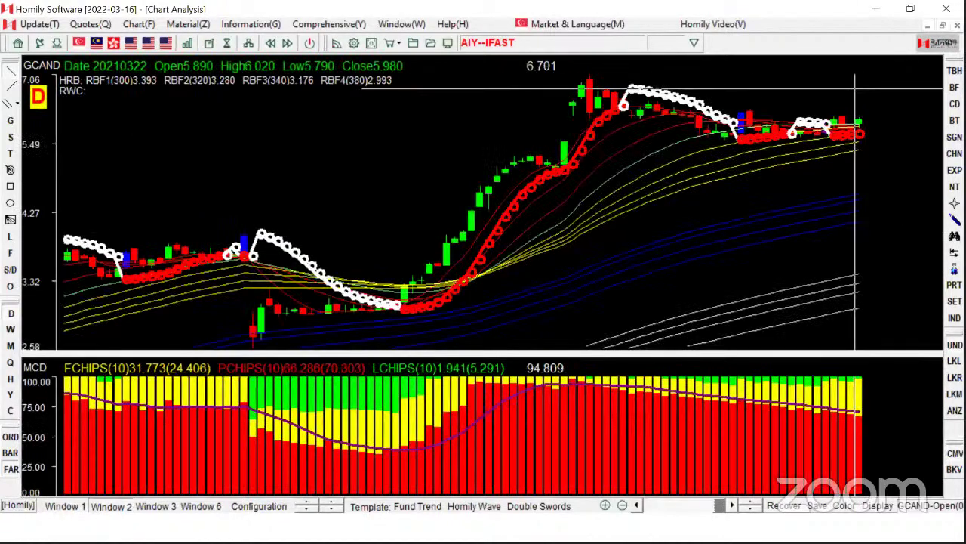
pyautogui.click(876, 10)
pyautogui.press('Right')
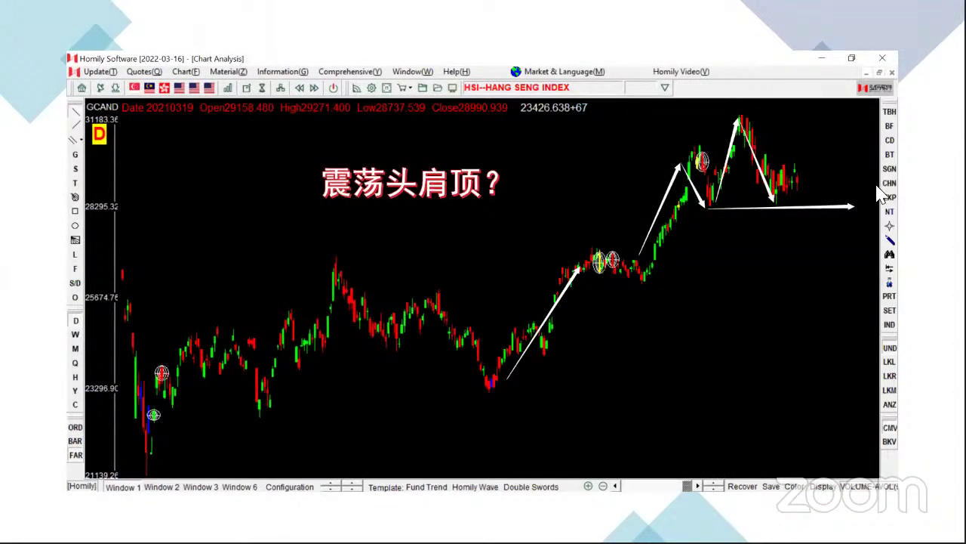
pyautogui.hotkey('alt', 'Tab')
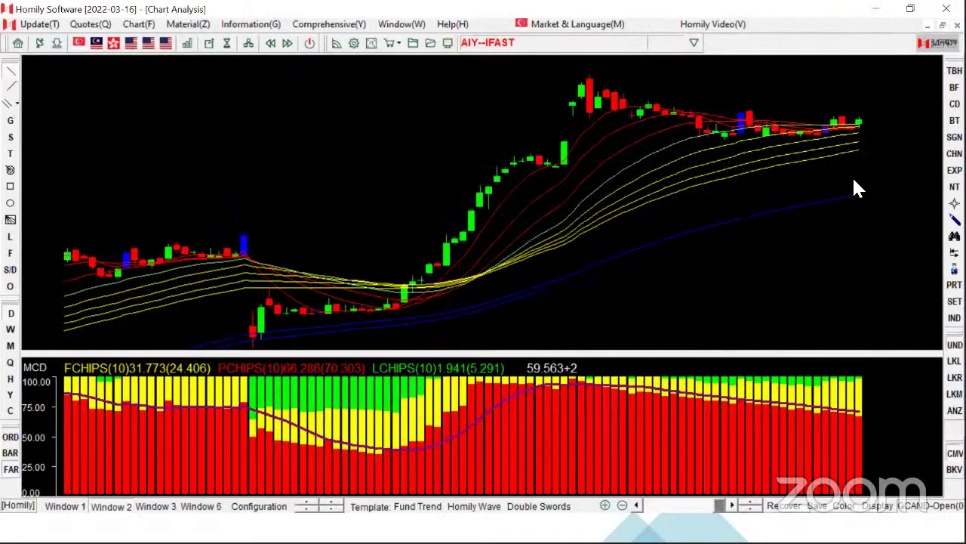
# Load the Hang Seng Index (HSI) chart and hide its moving lines and circle signals.
pyautogui.write('HSI')
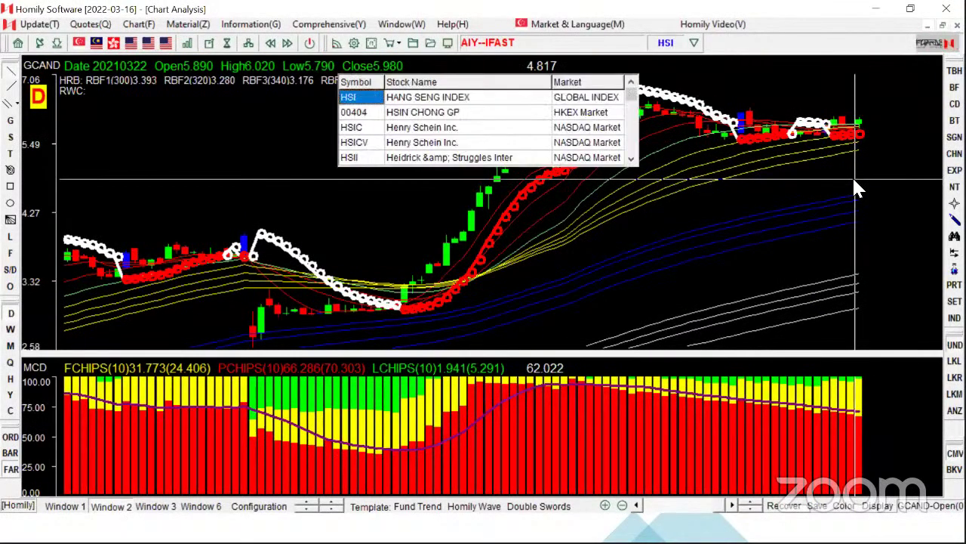
pyautogui.press('Return')
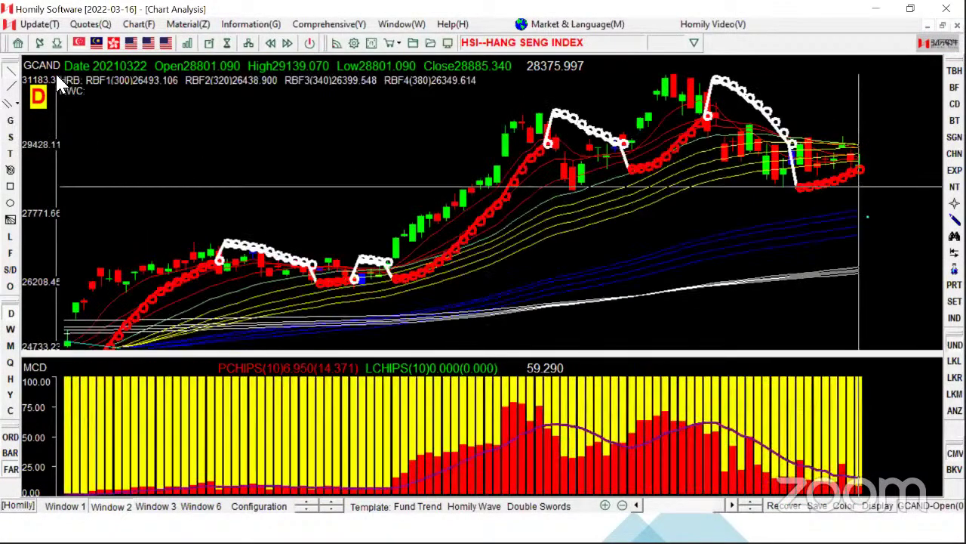
pyautogui.click(53, 66)
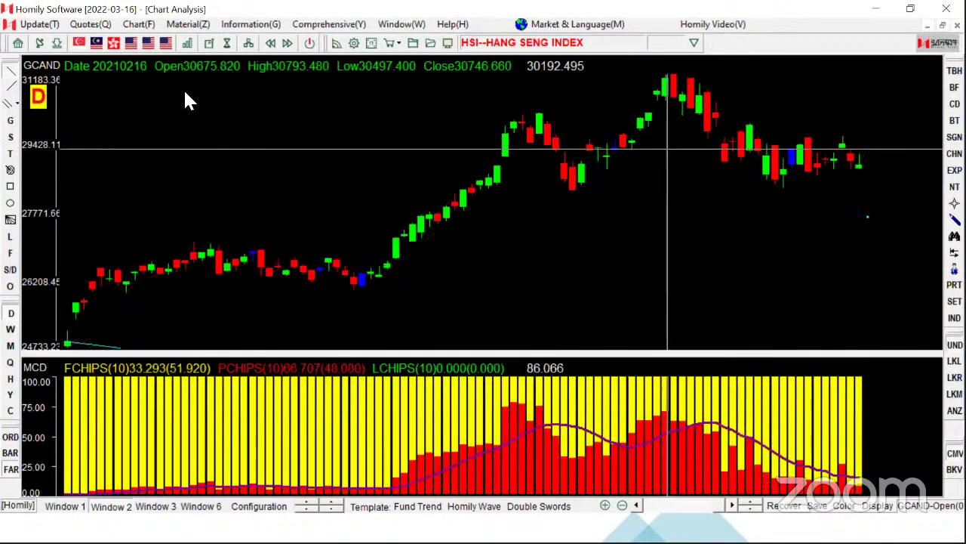
# Draw a near-horizontal neckline under the Hang Seng Index's two recent lows and trace its peaks and troughs with a zigzag ending upward.
pyautogui.press('Down')
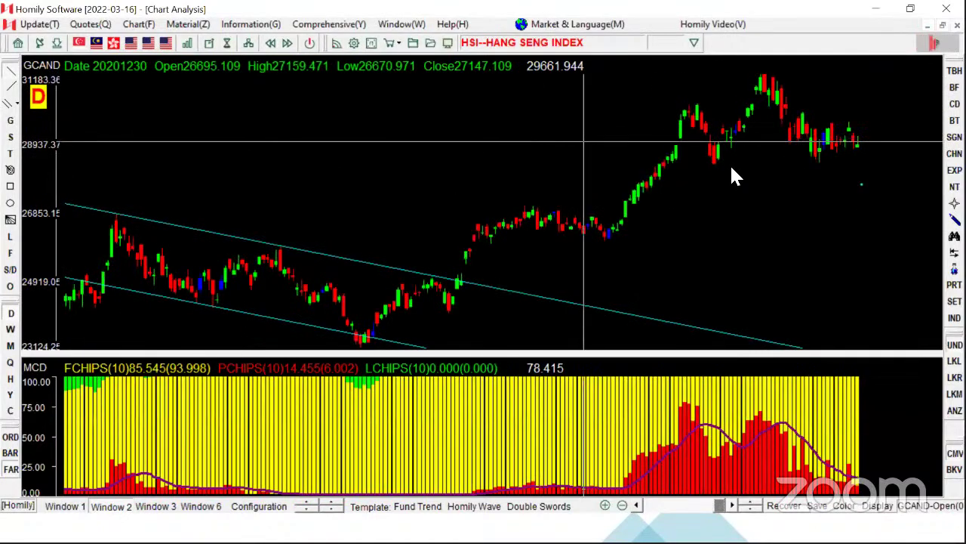
pyautogui.moveTo(897, 161); pyautogui.dragTo(900, 160)
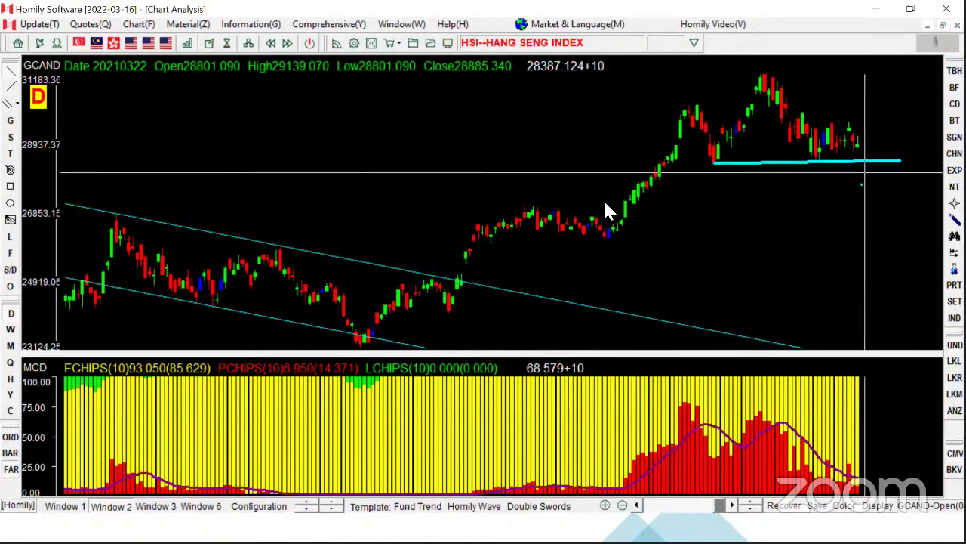
pyautogui.moveTo(610, 223); pyautogui.dragTo(693, 111)
pyautogui.moveTo(693, 111)
pyautogui.mouseDown()
pyautogui.moveTo(715, 157)
pyautogui.moveTo(745, 80)
pyautogui.moveTo(755, 80)
pyautogui.mouseUp()
pyautogui.moveTo(755, 80); pyautogui.dragTo(858, 143)
pyautogui.moveTo(858, 143); pyautogui.dragTo(896, 60)
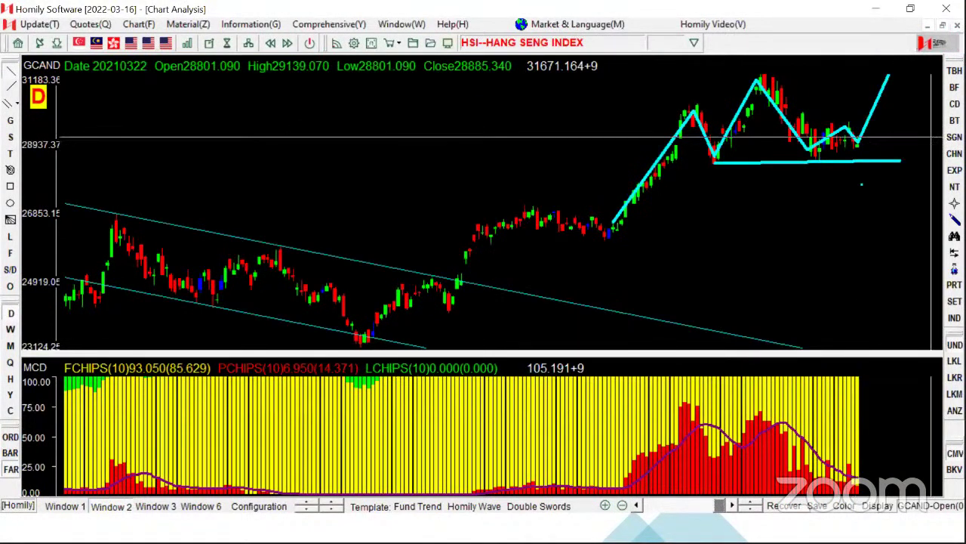
# Review the Hang Seng zigzag over longer and shorter periods and switch the chart to the single-window layout.
pyautogui.press('Down')
pyautogui.press('Up')
pyautogui.press('Up')
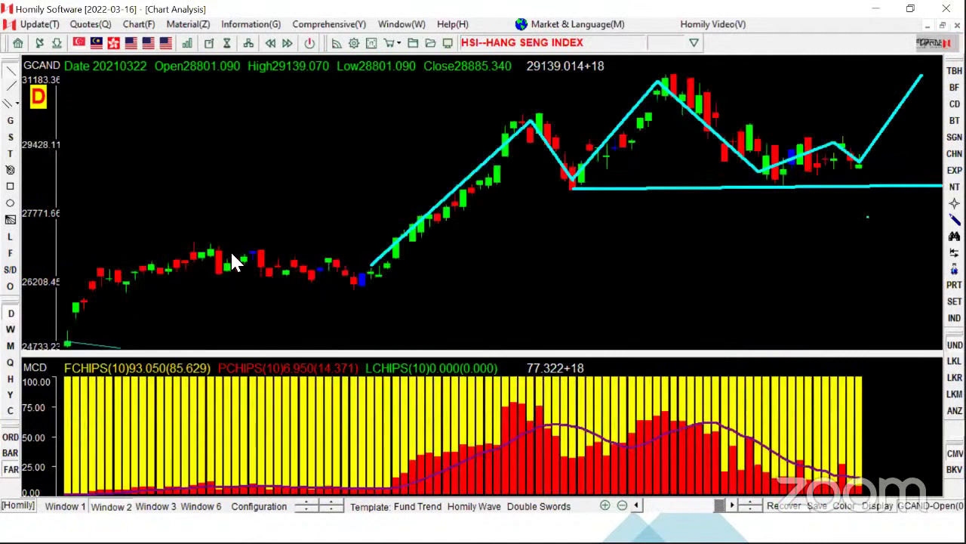
pyautogui.click(66, 505)
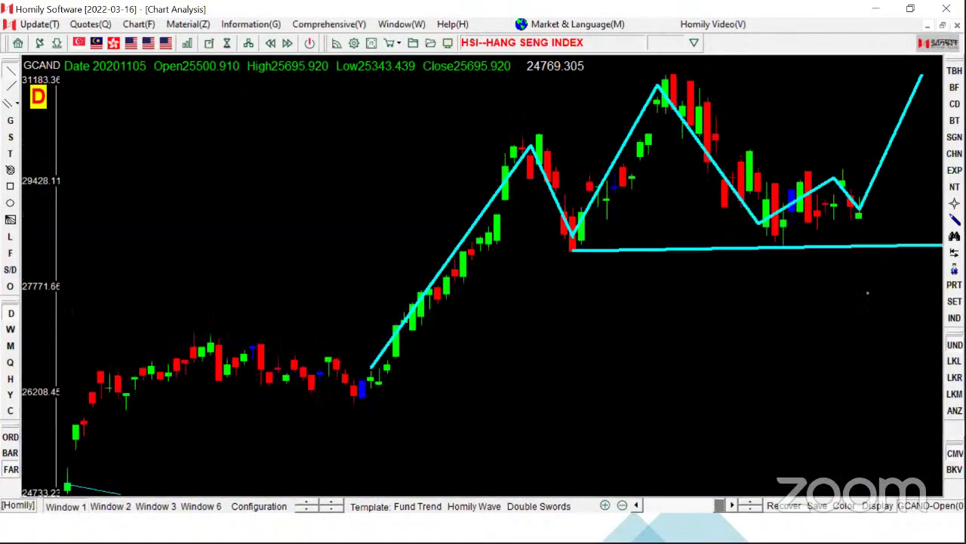
# Draw a rising support line beneath the Hang Seng Index's consolidation low and delete it.
pyautogui.press('Down')
pyautogui.moveTo(243, 430); pyautogui.dragTo(918, 268)
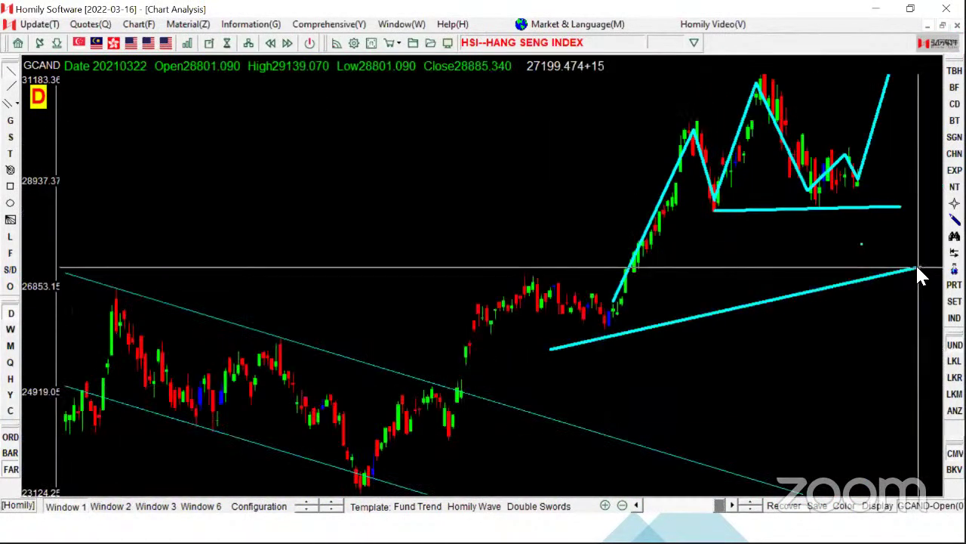
pyautogui.press('Delete')
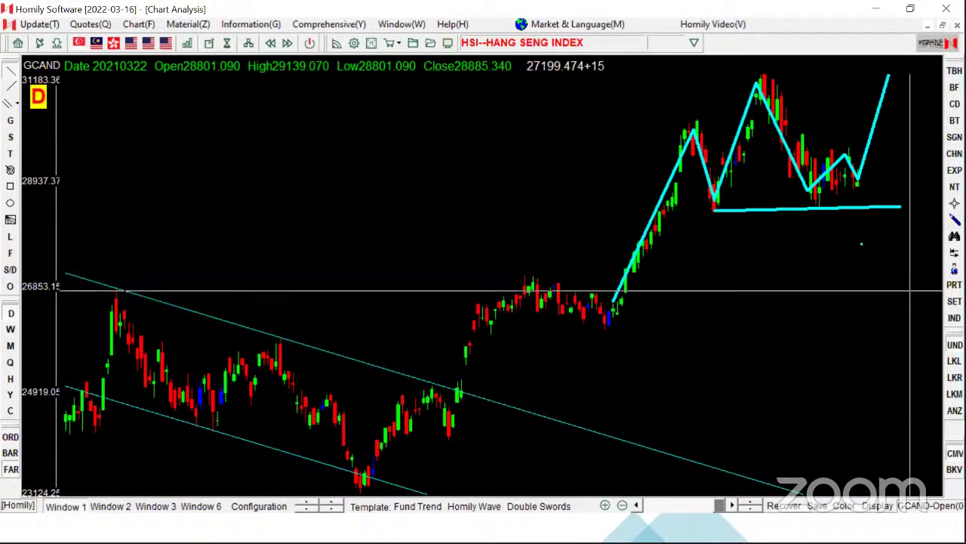
# Use the ANZ area selection to zoom the Hang Seng chart from the low before the channel breakout through the latest candles.
pyautogui.click(955, 410)
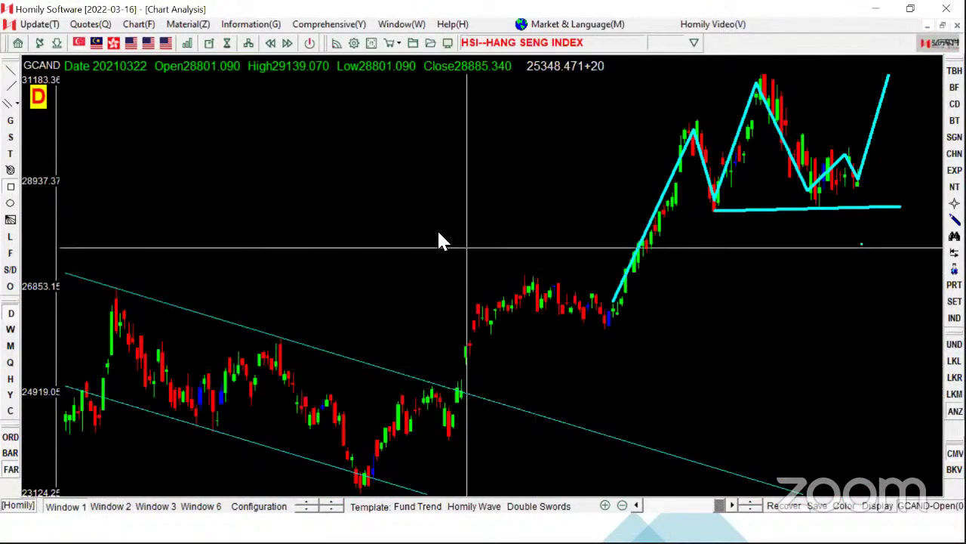
pyautogui.moveTo(336, 184); pyautogui.dragTo(943, 494)
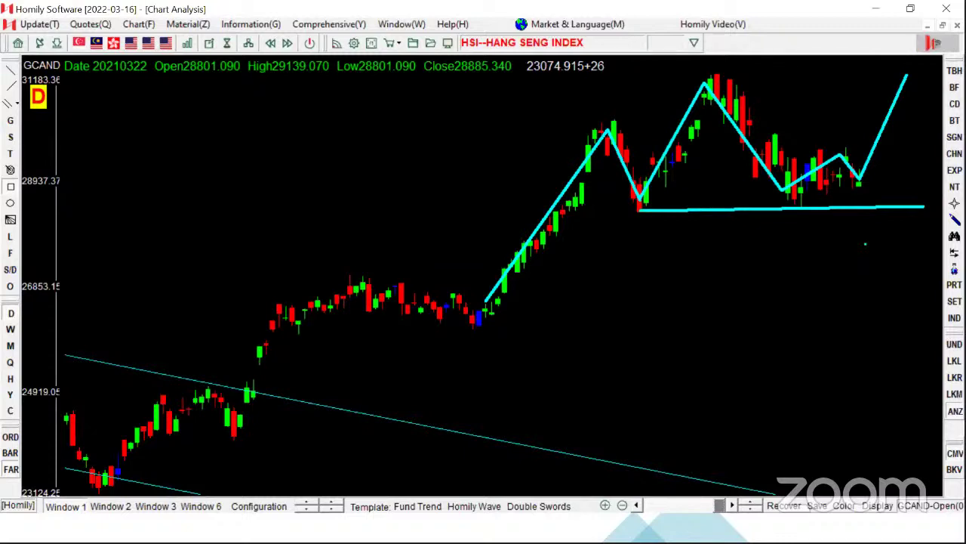
# Clear the Hang Seng drawings and bring up the KLCI (Kuala Lumpur Comp Index) chart.
pyautogui.press('Escape')
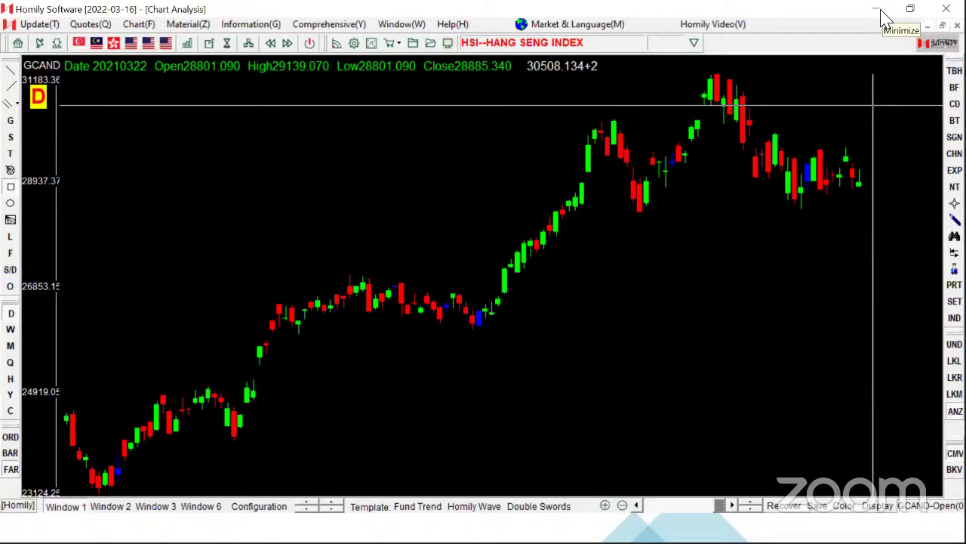
pyautogui.write('K')
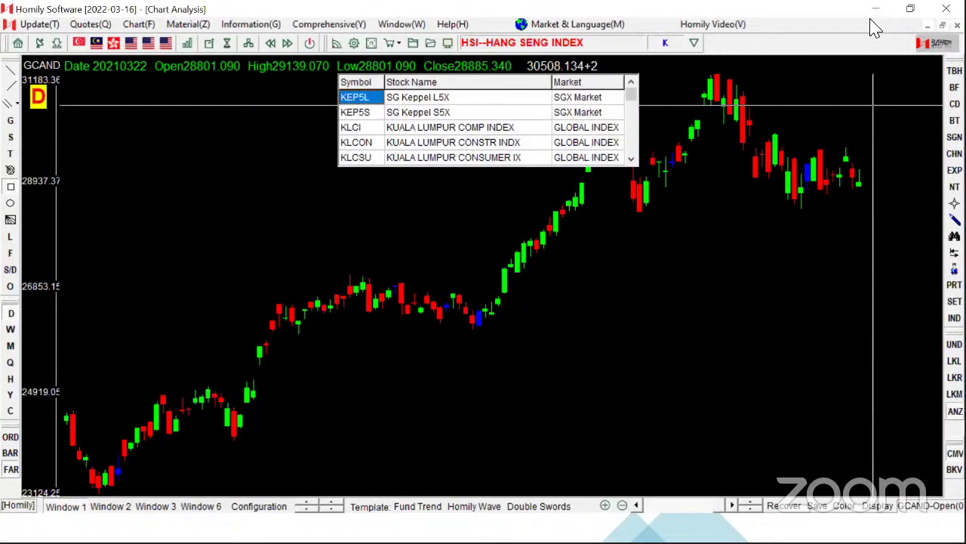
pyautogui.press('Escape')
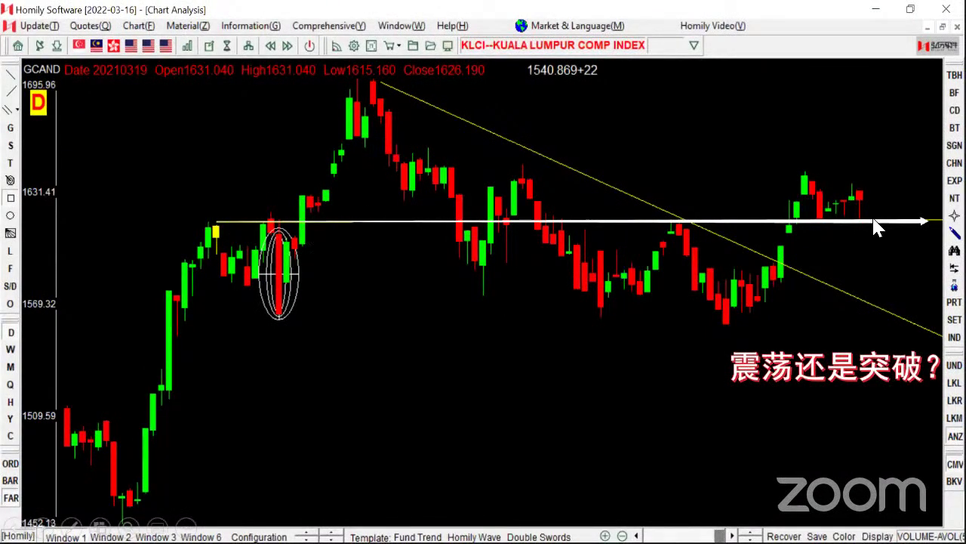
pyautogui.hotkey('alt', 'Tab')
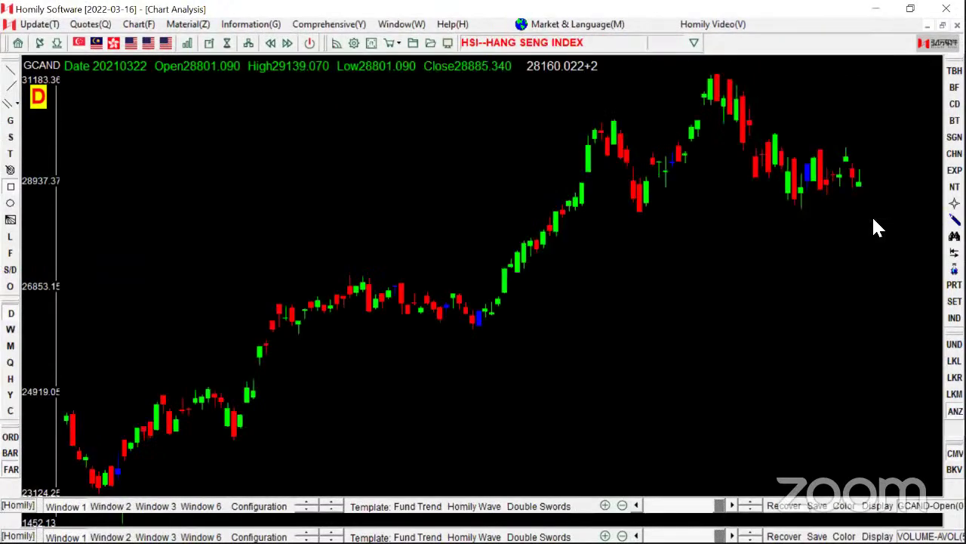
pyautogui.write('KLCI')
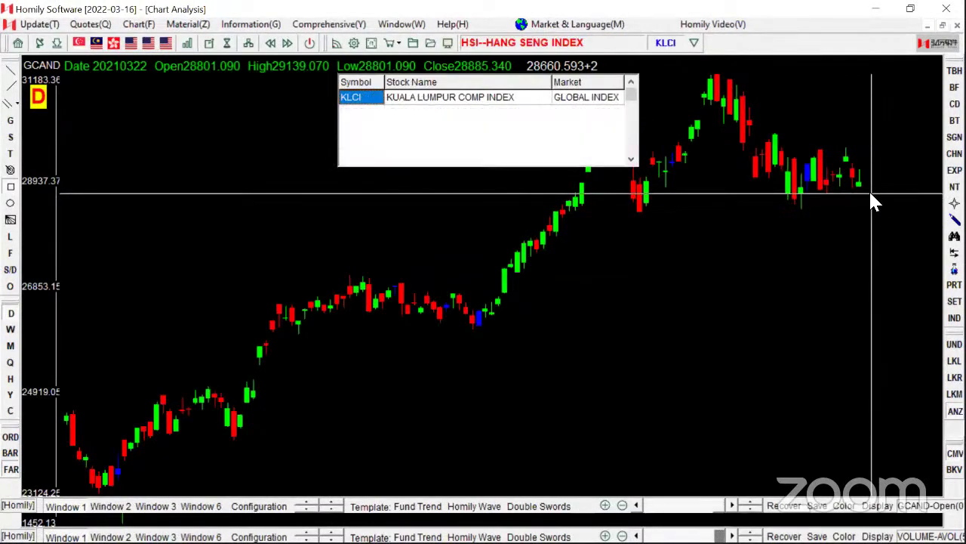
pyautogui.press('Return')
pyautogui.press('Up')
# Overlay the Red & White Circle (Daily & Weekly) signal on the KLCI candles, inspect the latest ones closely, and remove the overlay.
pyautogui.click(953, 137)
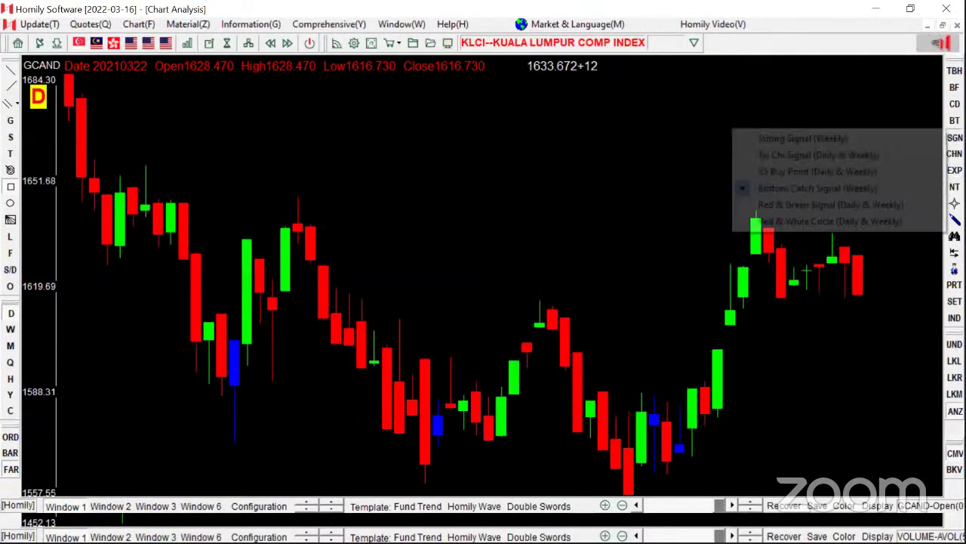
pyautogui.click(885, 224)
pyautogui.press('Down')
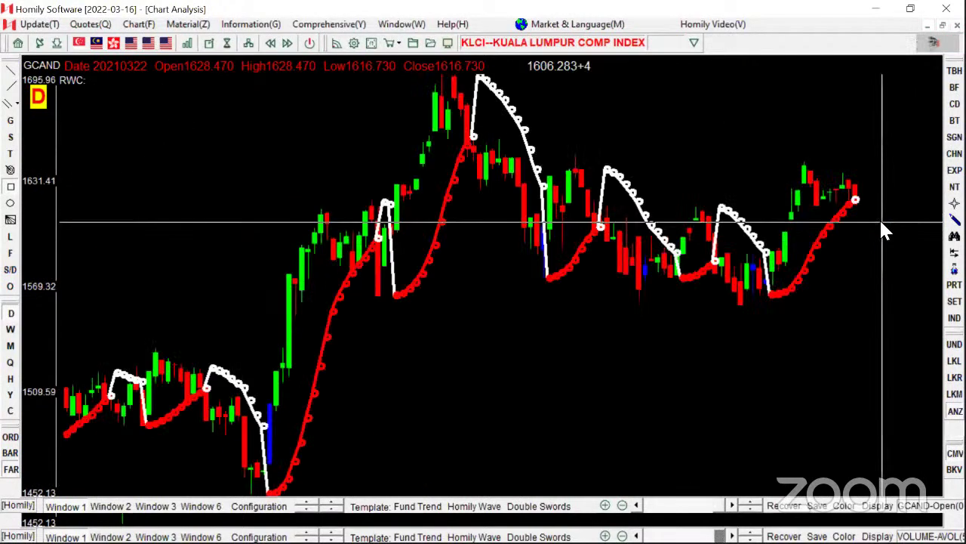
pyautogui.press('Up')
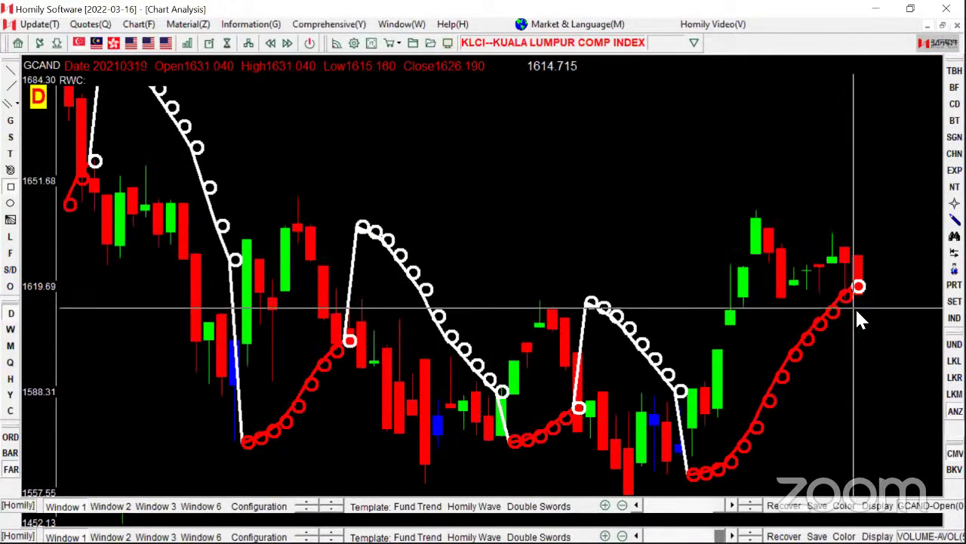
pyautogui.click(34, 66)
# Draw a near-horizontal line from KLCI's early-January peak to just beneath the latest candles and overlay the Red & White Circle (Daily & Weekly) signal.
pyautogui.press('Down')
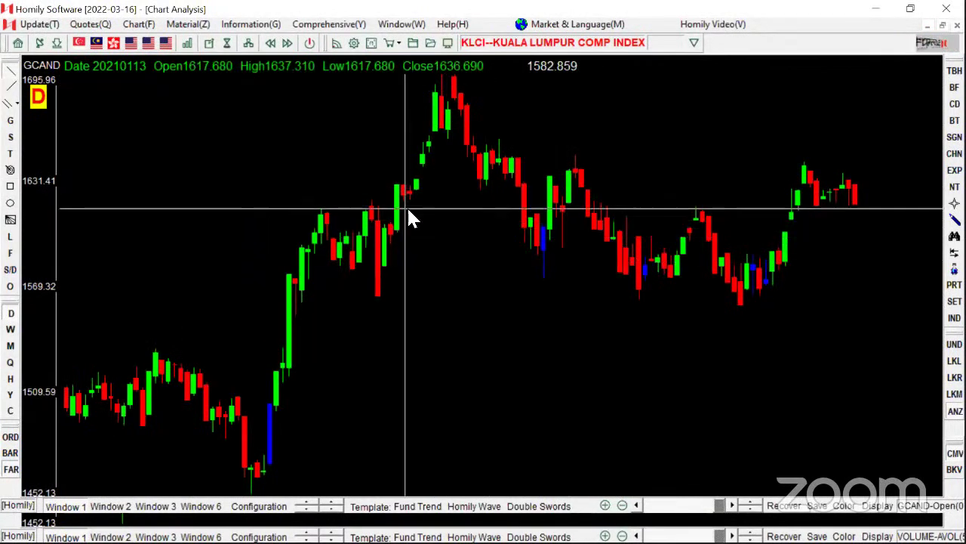
pyautogui.moveTo(365, 204); pyautogui.dragTo(902, 211)
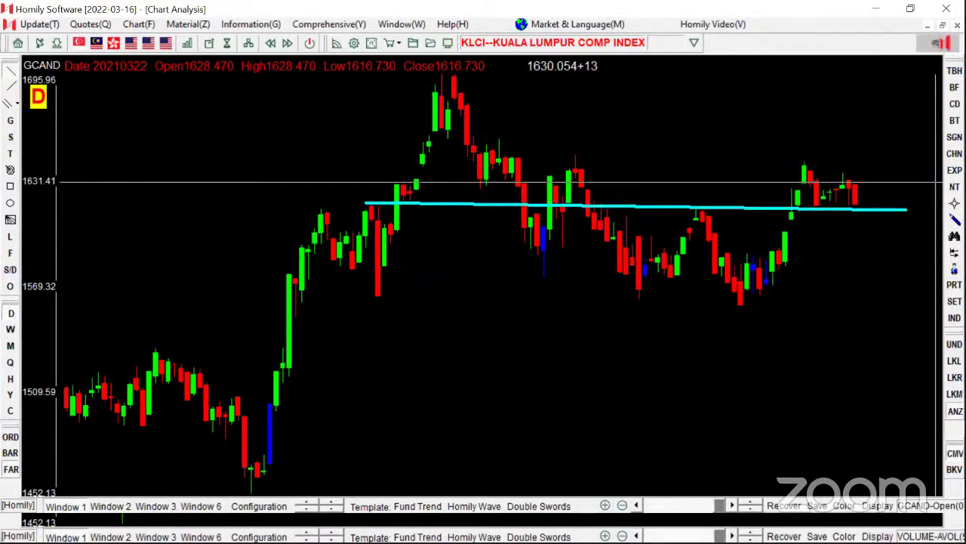
pyautogui.rightClick(928, 128)
pyautogui.click(868, 220)
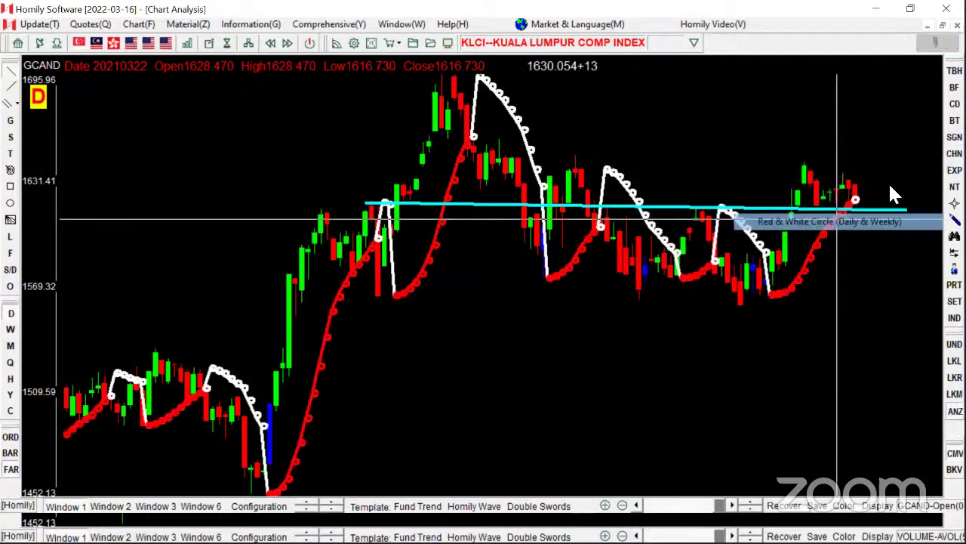
# Switch the KLCI chart to the two-window layout and open the indicator list for the lower window.
pyautogui.click(116, 505)
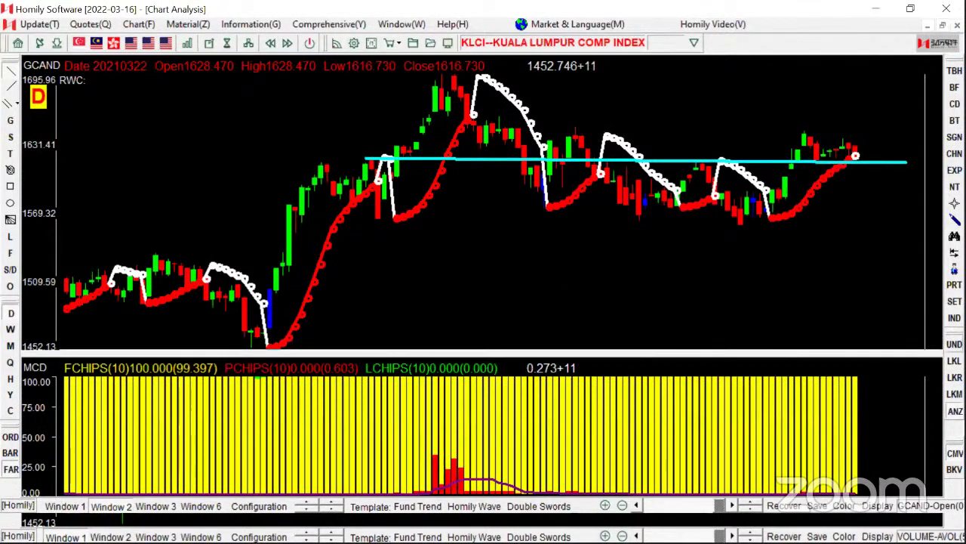
pyautogui.click(955, 318)
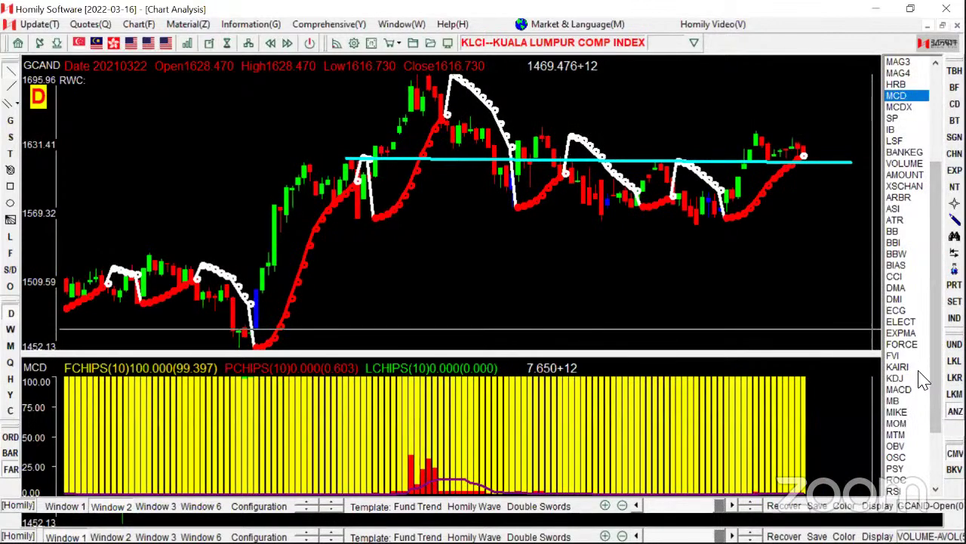
# Replace the MCD indicator in the lower pane of the KLCI chart with VOLUME and hide the indicator list.
pyautogui.click(922, 164)
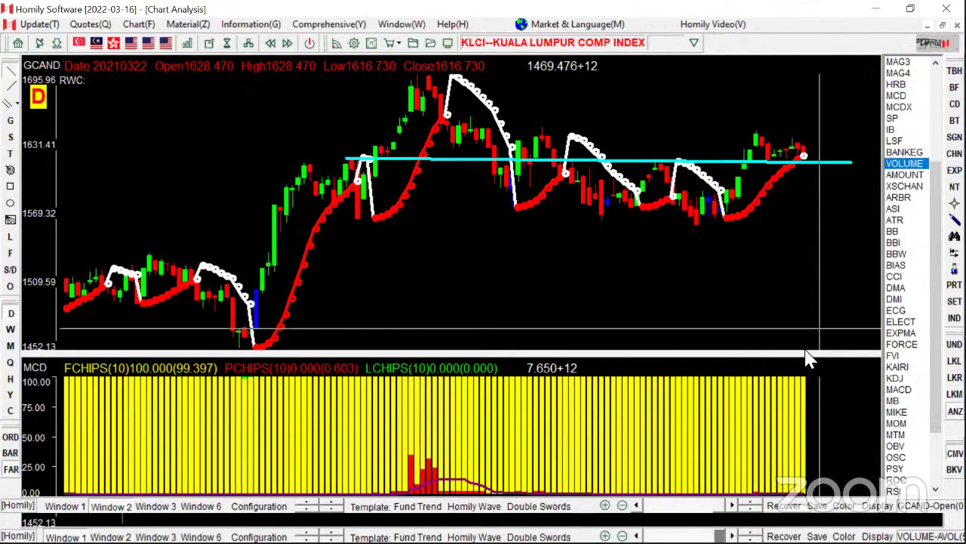
pyautogui.doubleClick(917, 167)
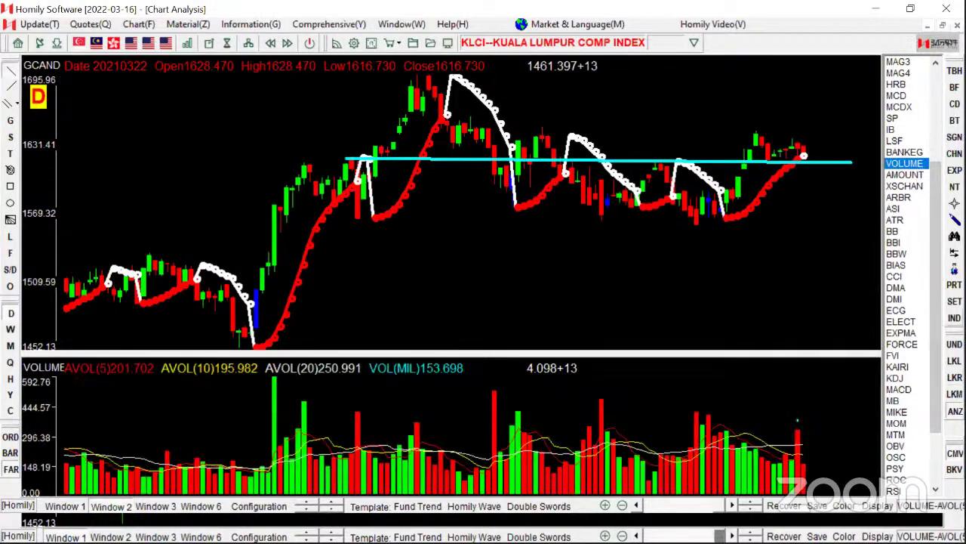
pyautogui.click(955, 318)
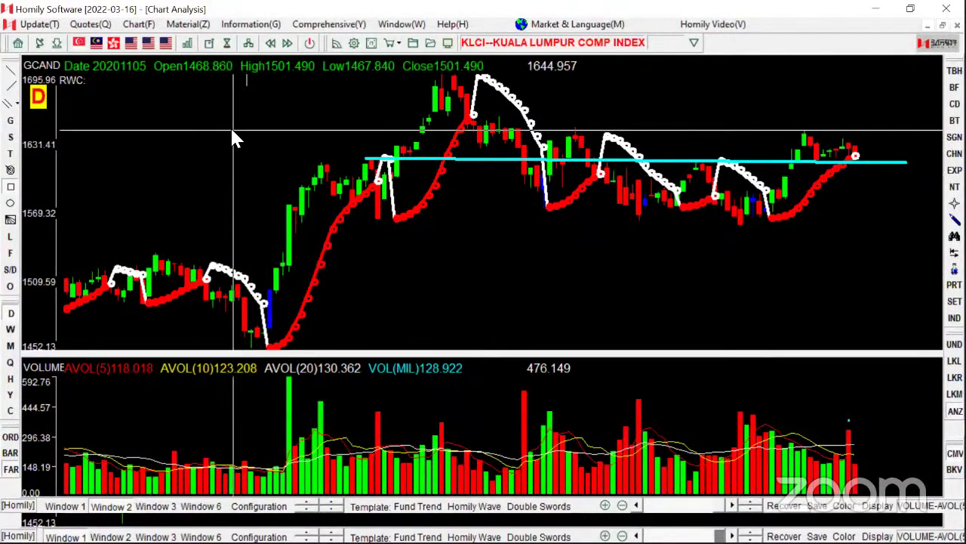
pyautogui.press('Up')
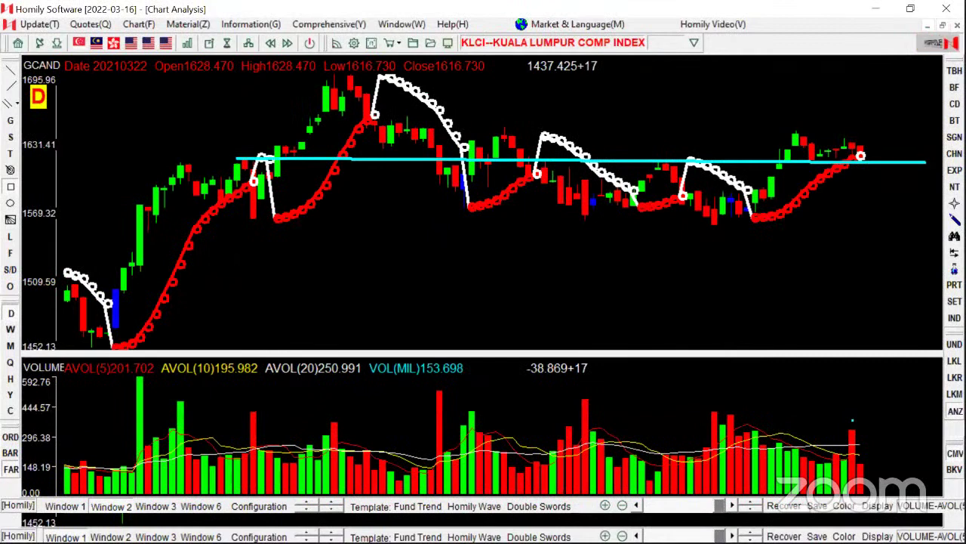
# Clear the red and white circle overlay and the horizontal trendline from the KLCI price chart.
pyautogui.click(46, 64)
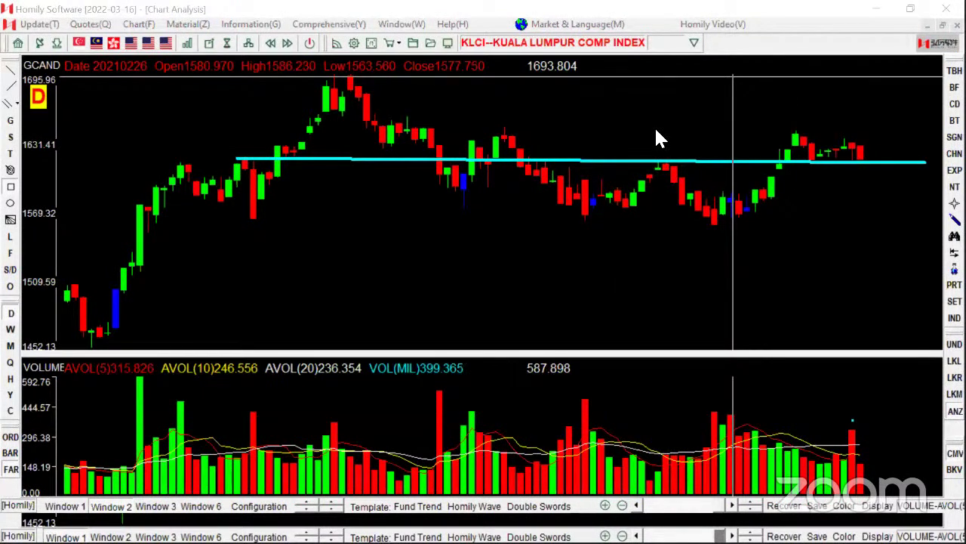
pyautogui.click(771, 240)
pyautogui.scroll(-8, 770, 249)
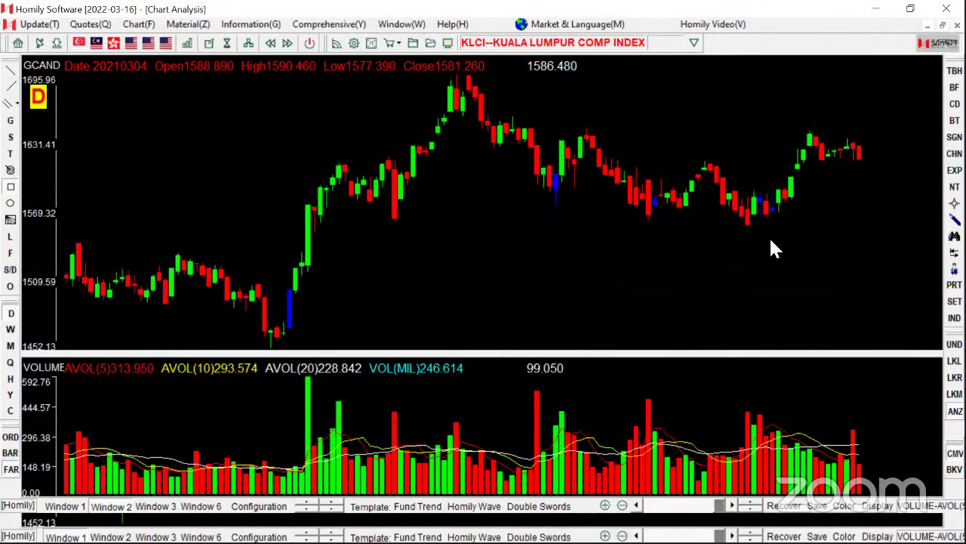
# Load the daily chart of Wilmar Intl by its symbol F34.
pyautogui.write('F3')
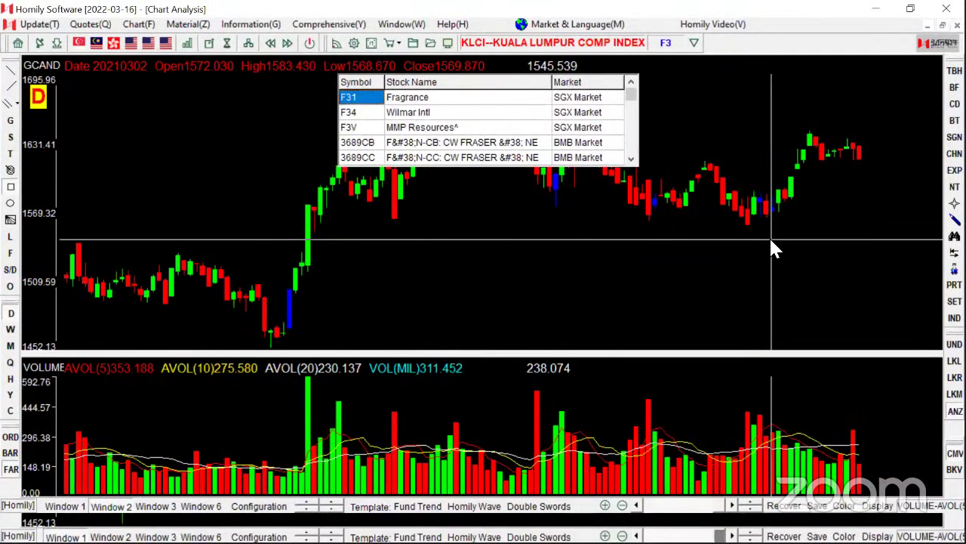
pyautogui.write('4')
pyautogui.press('Return')
pyautogui.scroll(-8, 772, 245)
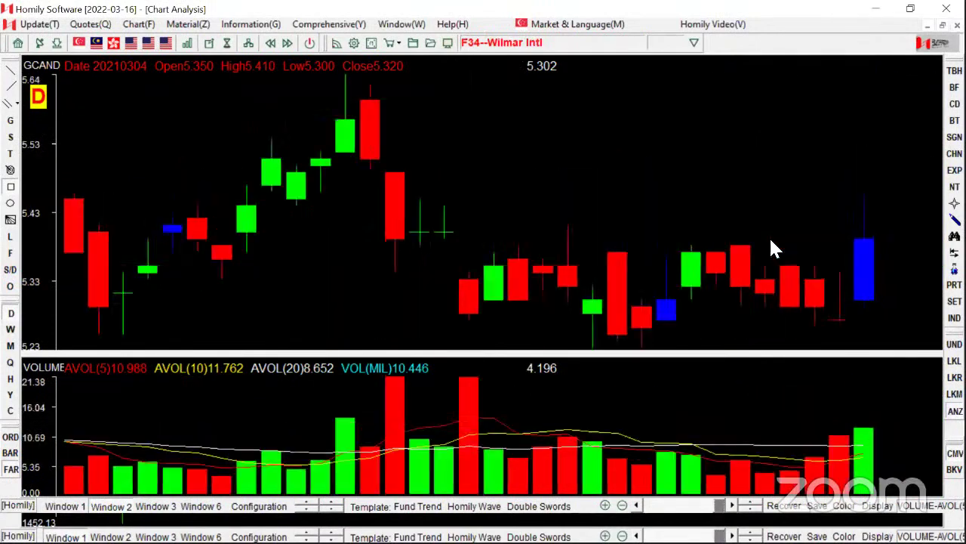
pyautogui.scroll(-3, 765, 339)
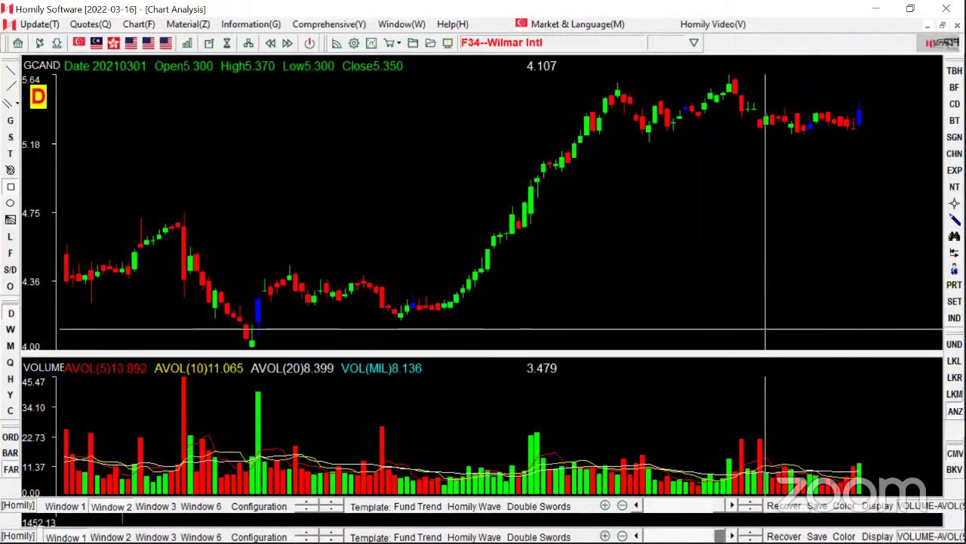
pyautogui.scroll(3, 908, 171)
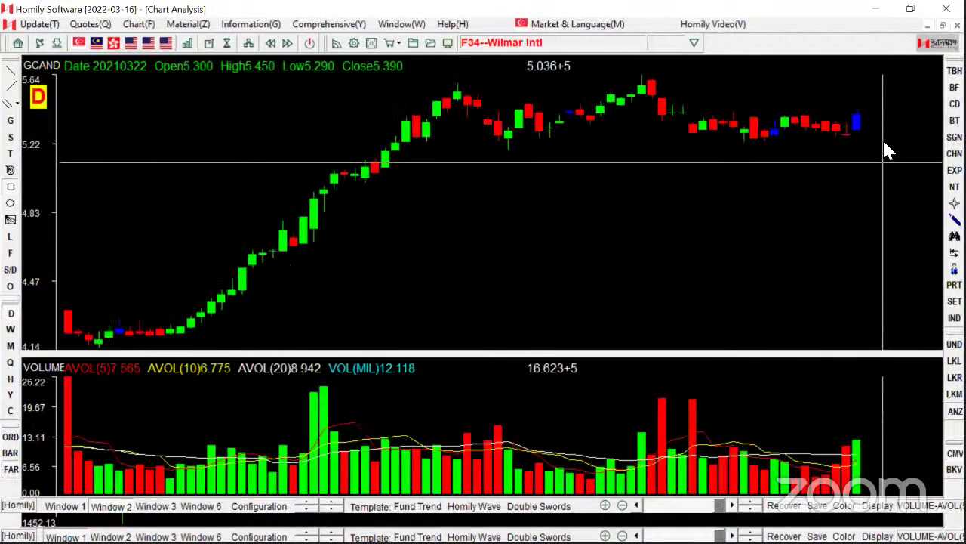
# Overlay the Red & White Circle (Daily & Weekly) signal and the HRB lines on the Wilmar price chart.
pyautogui.click(954, 137)
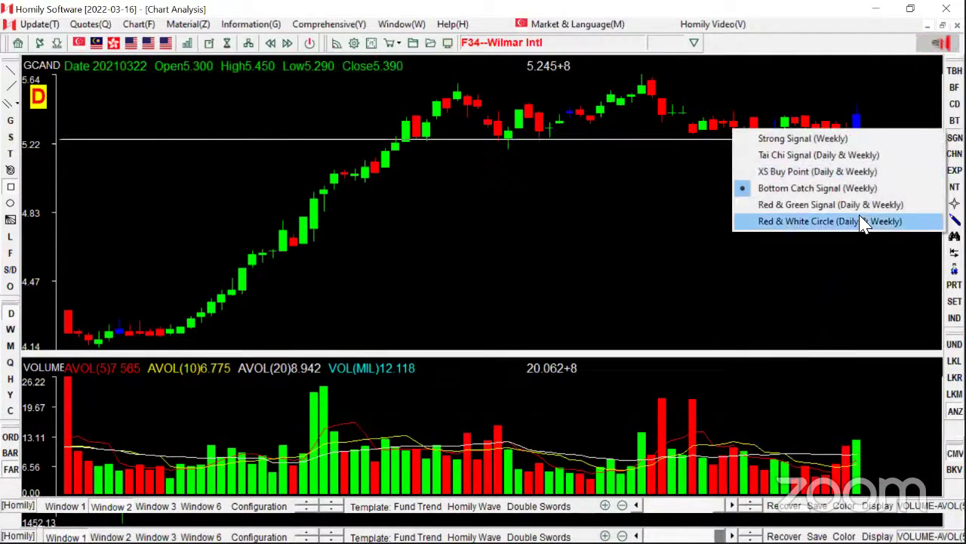
pyautogui.click(857, 220)
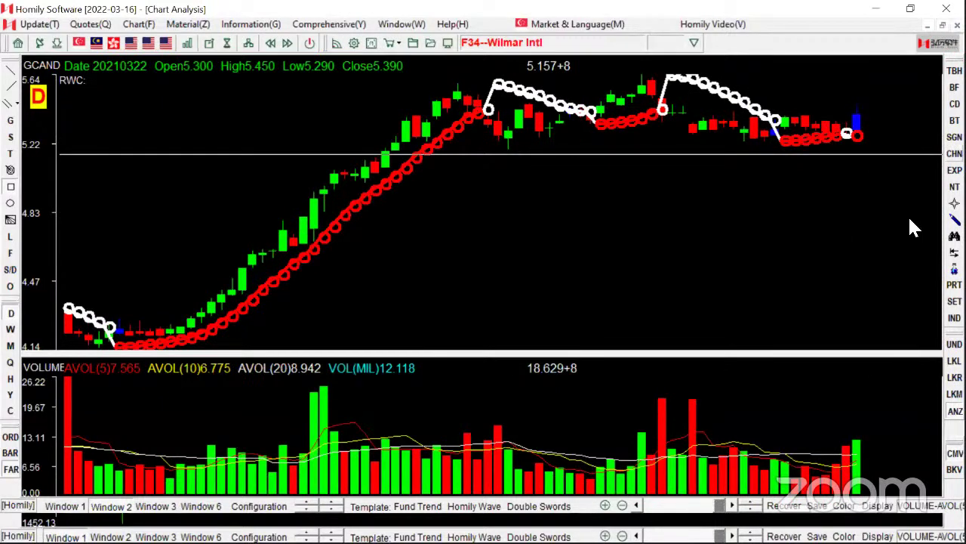
pyautogui.click(955, 153)
pyautogui.click(885, 220)
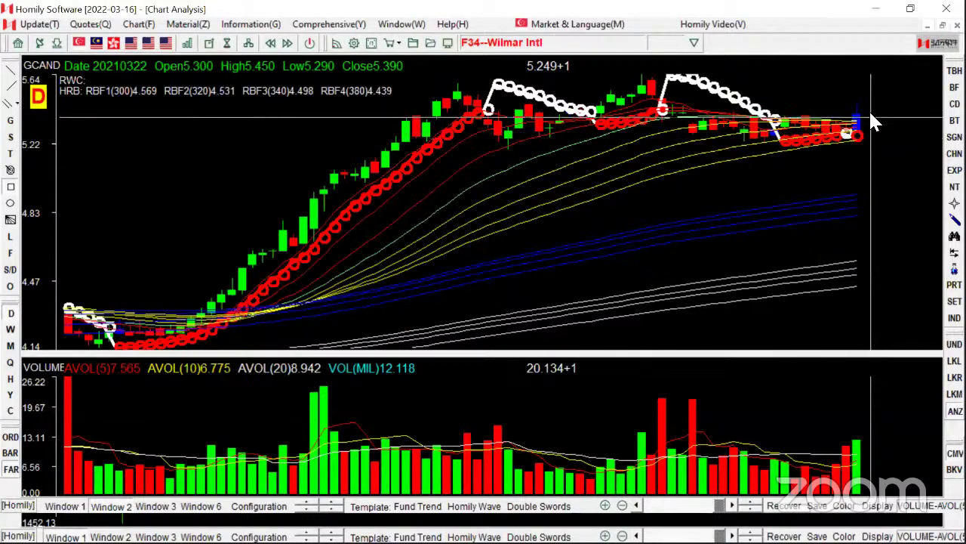
# Switch the lower pane of the Wilmar chart from VOLUME to the MCD indicator and hide the indicator list.
pyautogui.click(954, 317)
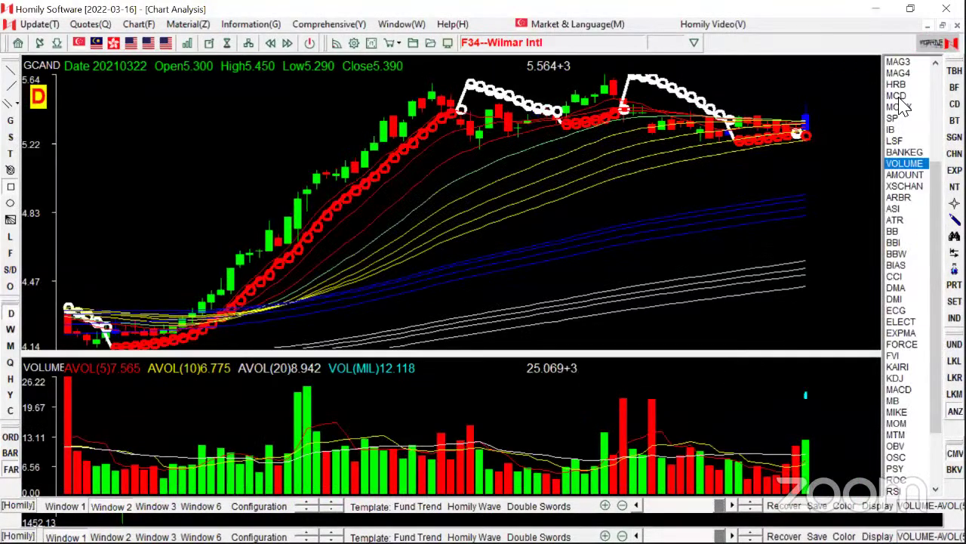
pyautogui.click(897, 96)
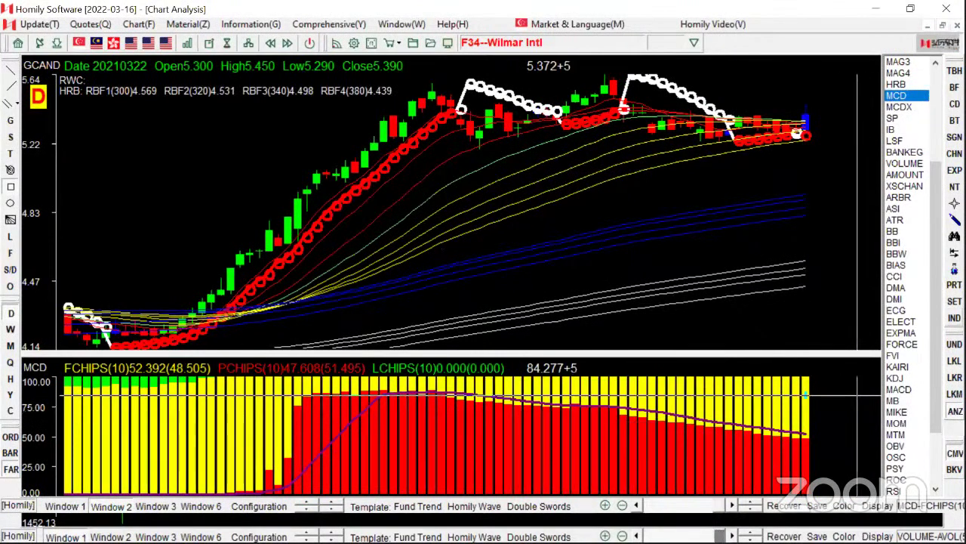
pyautogui.click(954, 317)
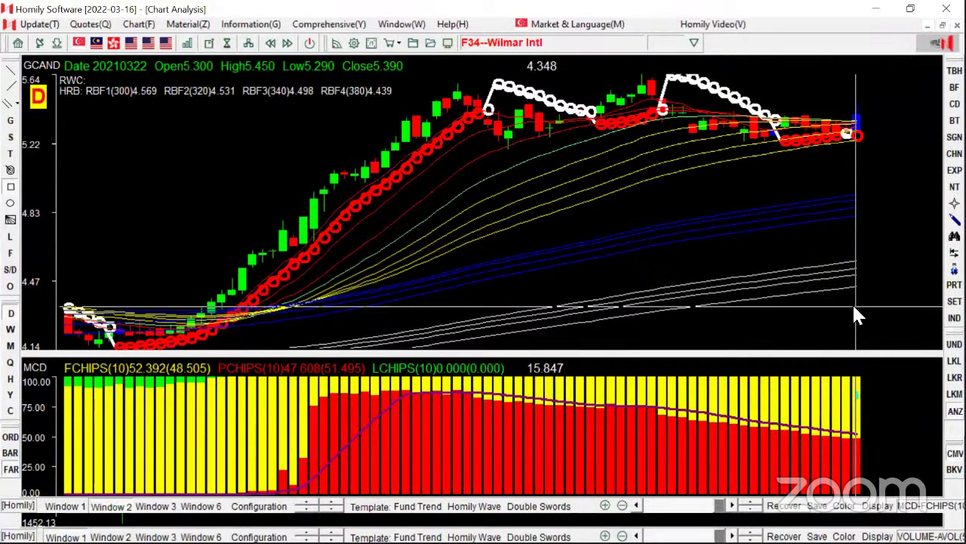
pyautogui.press('Down')
pyautogui.press('Down')
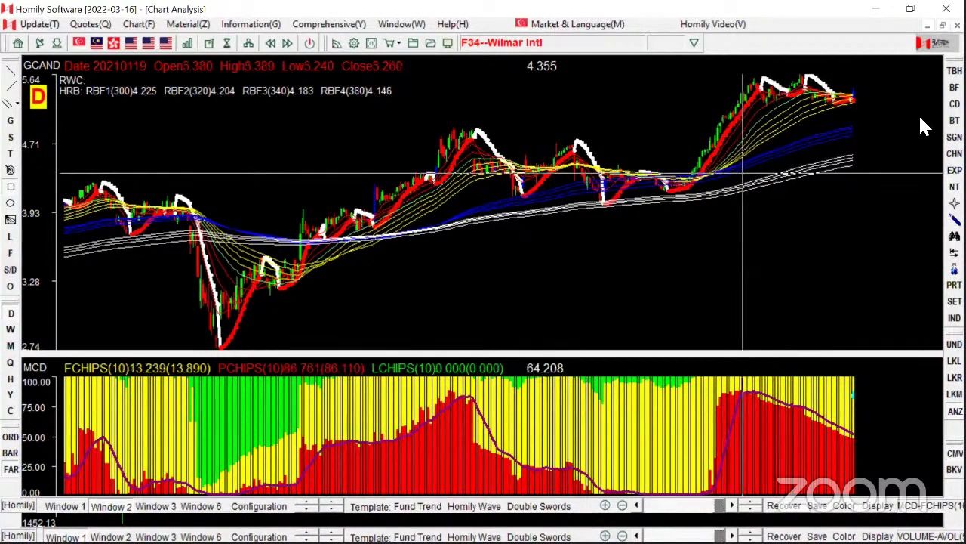
pyautogui.press('Up')
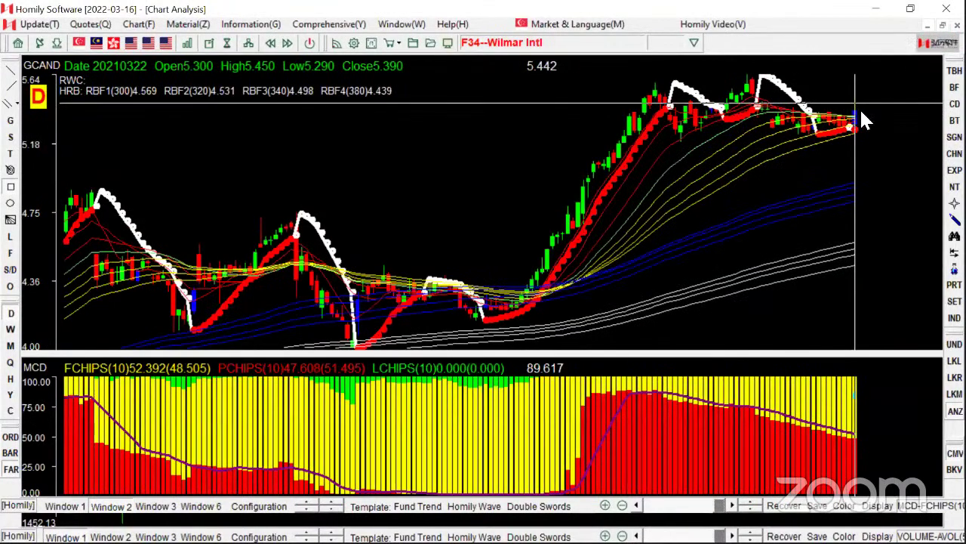
# Mark a descending trendline from the mid-chart peak and an ellipse around the earlier upward price jump, clearing both drawings.
pyautogui.scroll(-3, 858, 111)
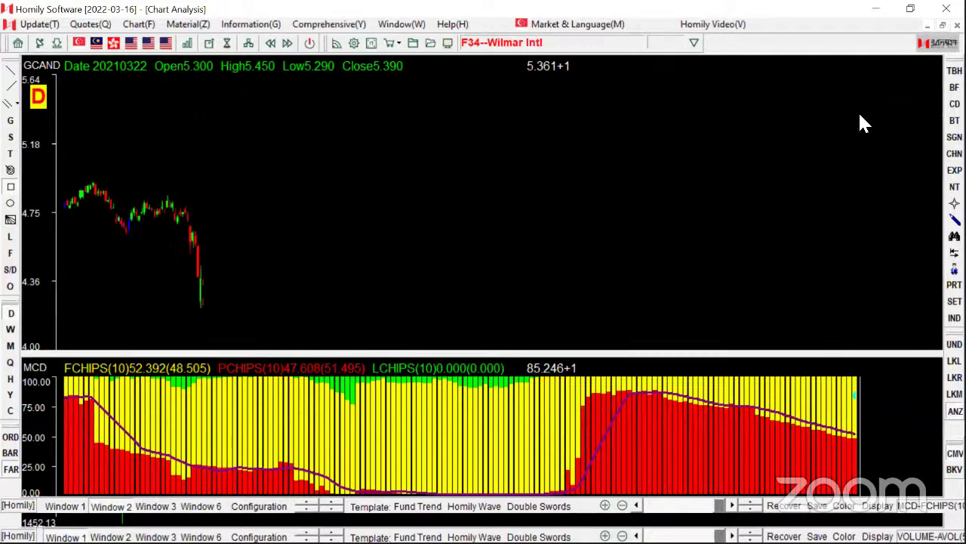
pyautogui.moveTo(470, 126); pyautogui.dragTo(953, 275)
pyautogui.scroll(-3, 846, 307)
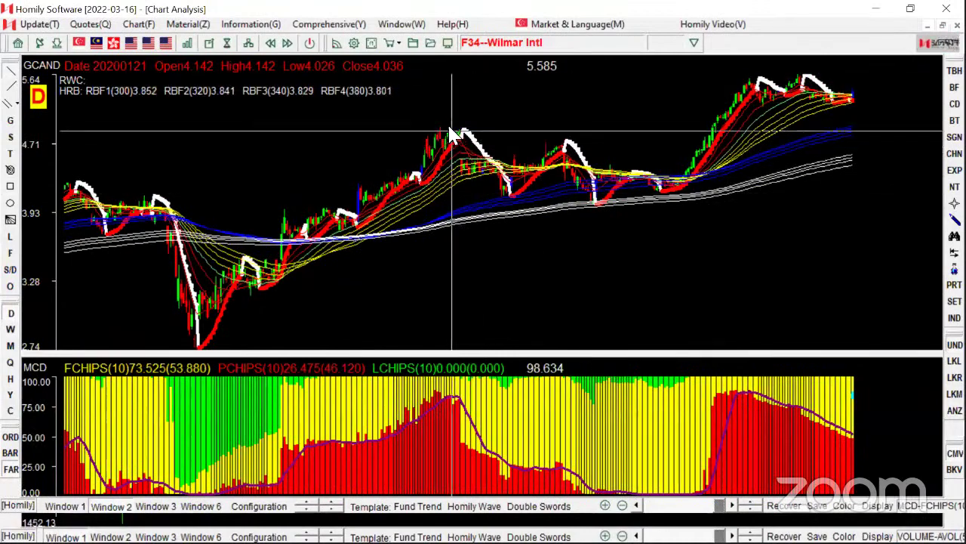
pyautogui.moveTo(451, 129); pyautogui.dragTo(735, 185)
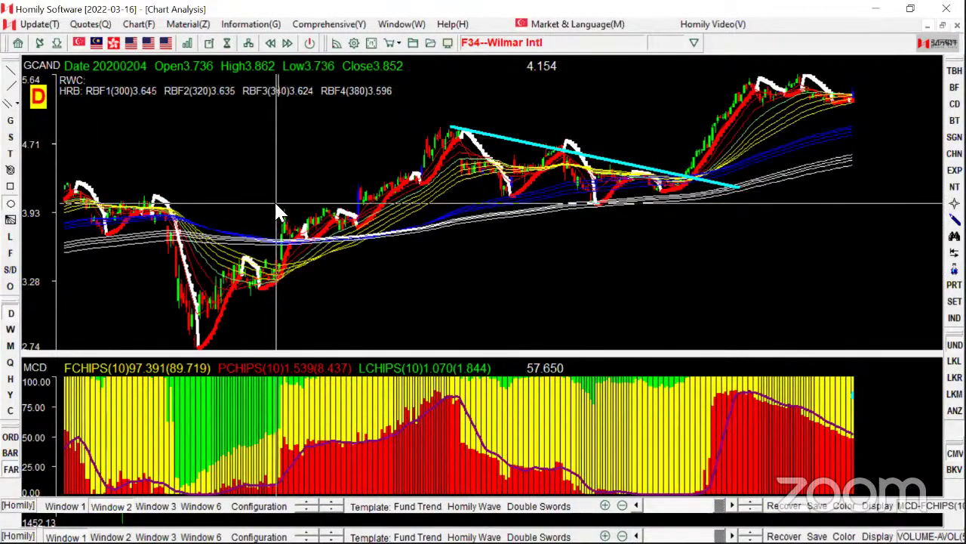
pyautogui.moveTo(277, 201); pyautogui.dragTo(304, 250)
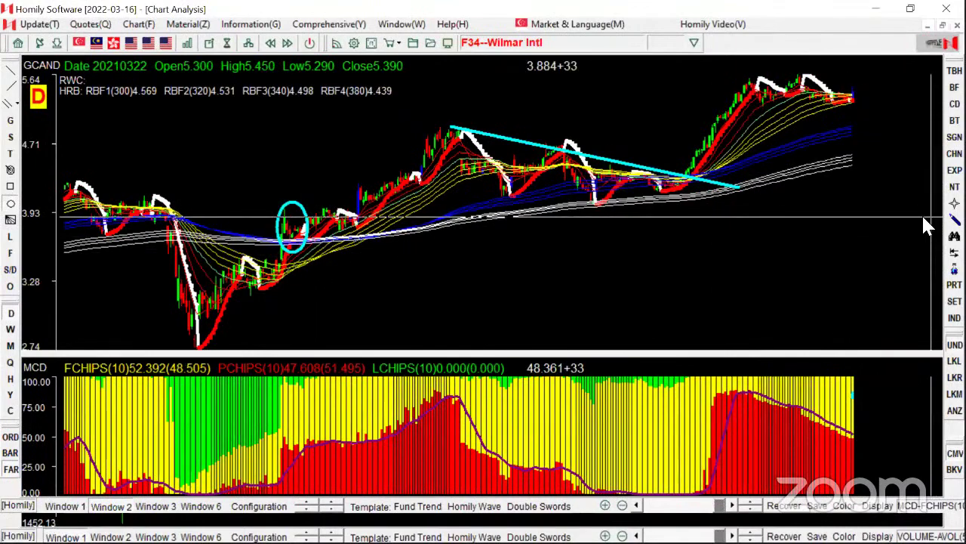
pyautogui.press('Escape')
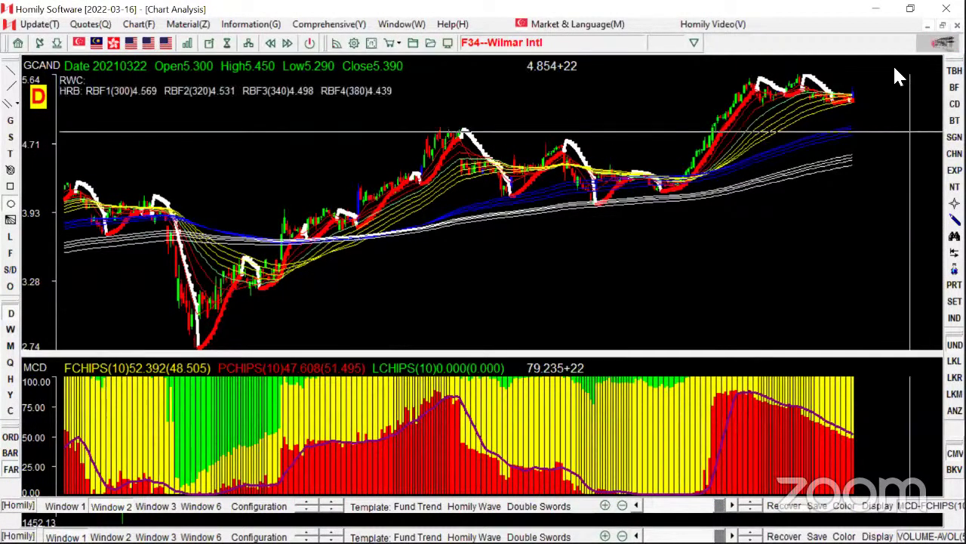
# Show the Wilmar candles alone in the single-window layout, without the circle signal and HRB overlays.
pyautogui.press('Up')
pyautogui.press('Up')
pyautogui.press('Up')
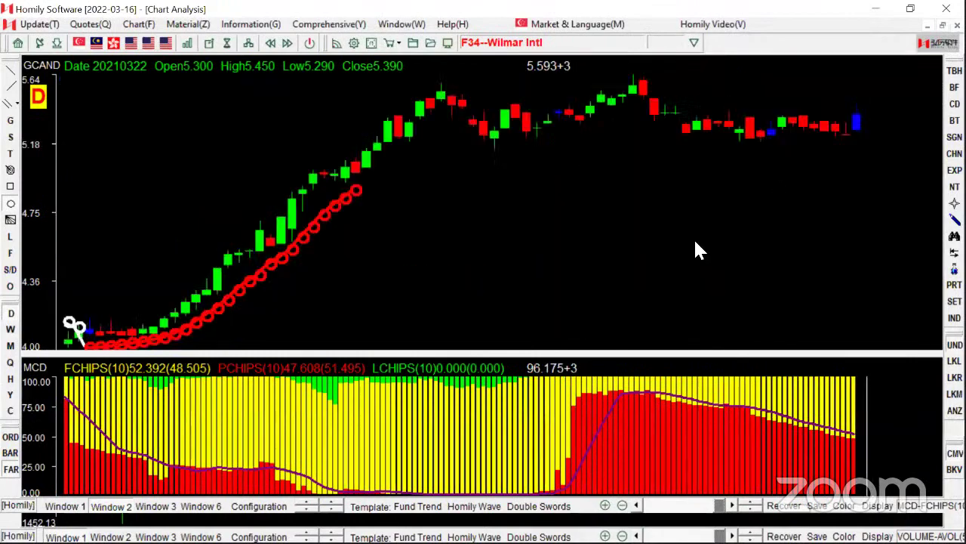
pyautogui.click(70, 505)
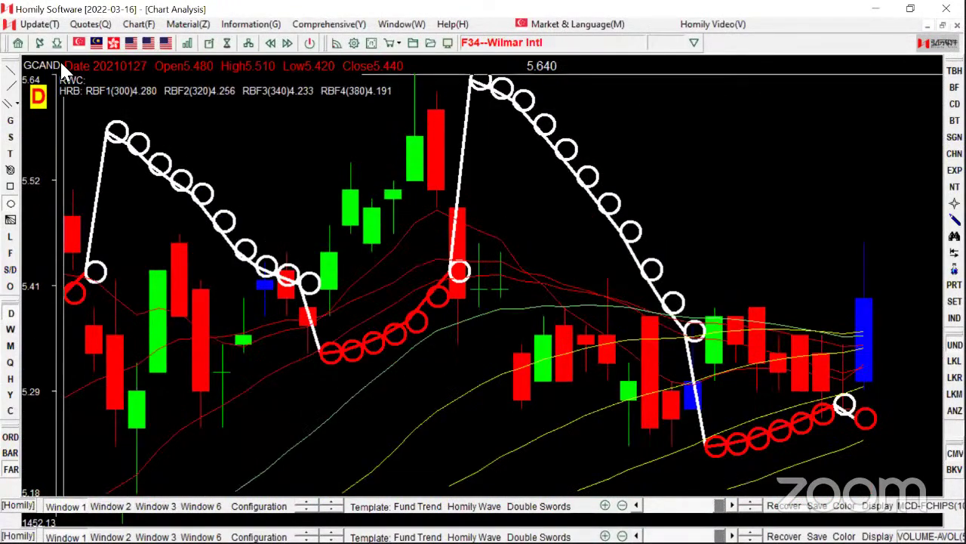
pyautogui.click(61, 64)
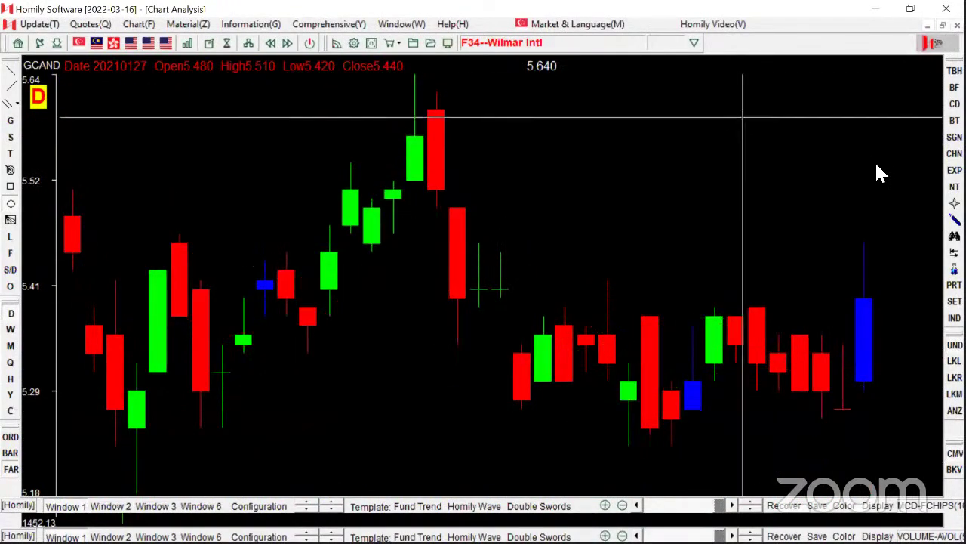
# Examine the Chips Distribution bars on the Wilmar price chart and turn them off again.
pyautogui.rightClick(923, 98)
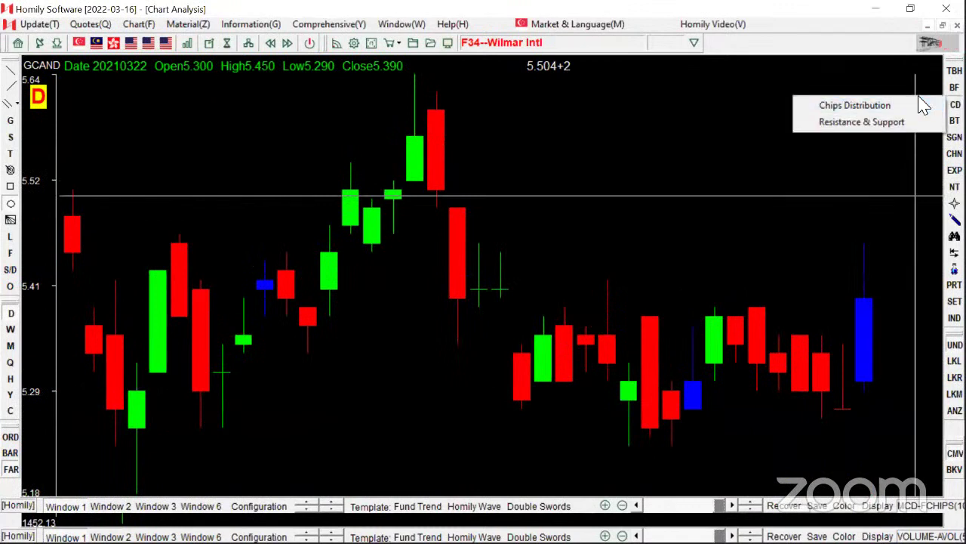
pyautogui.click(892, 105)
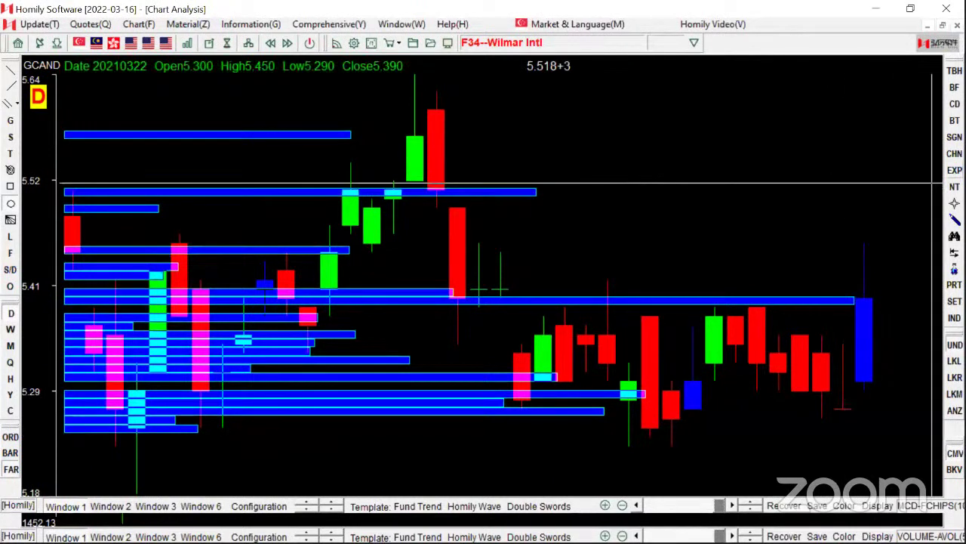
pyautogui.rightClick(942, 95)
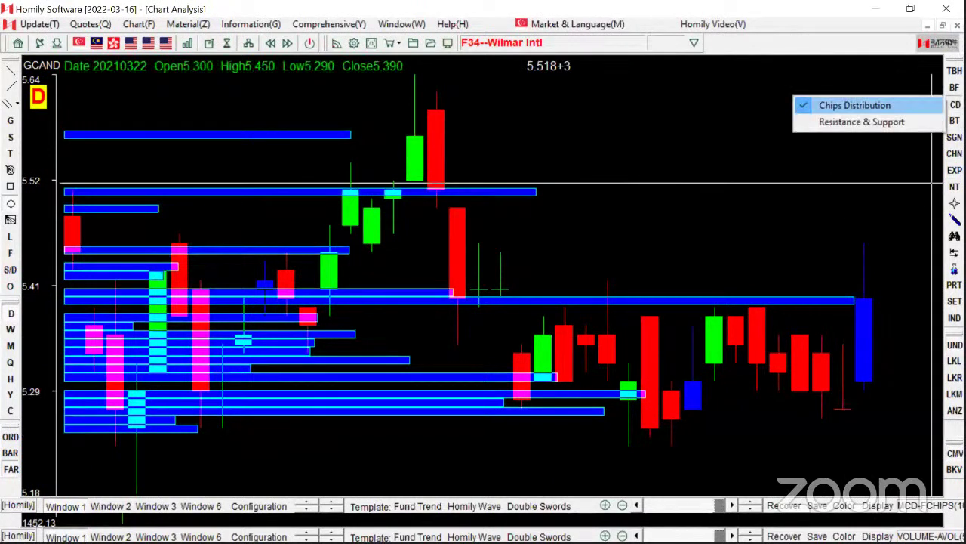
pyautogui.click(940, 101)
# Load the Kuala Lumpur Comp Index chart by its symbol KLCI.
pyautogui.press('Down')
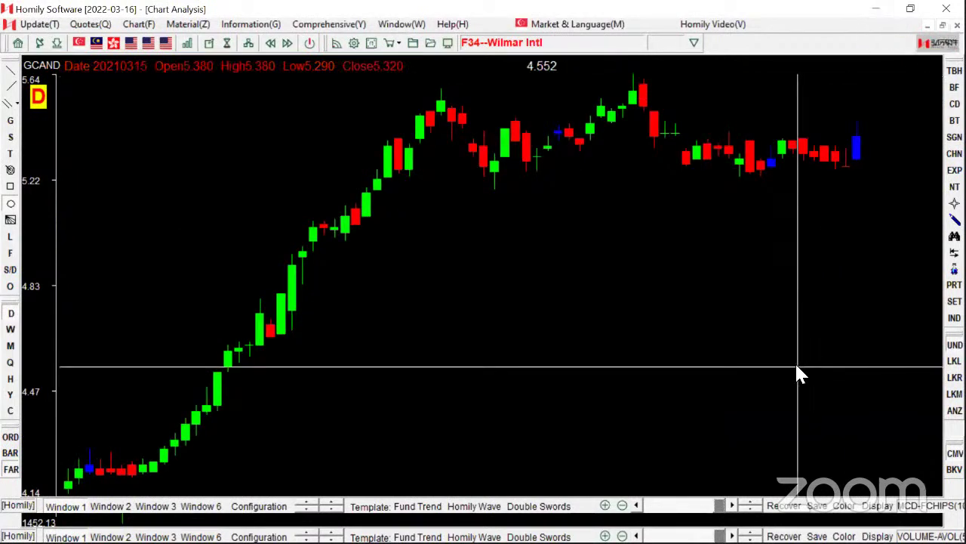
pyautogui.write('KLCI')
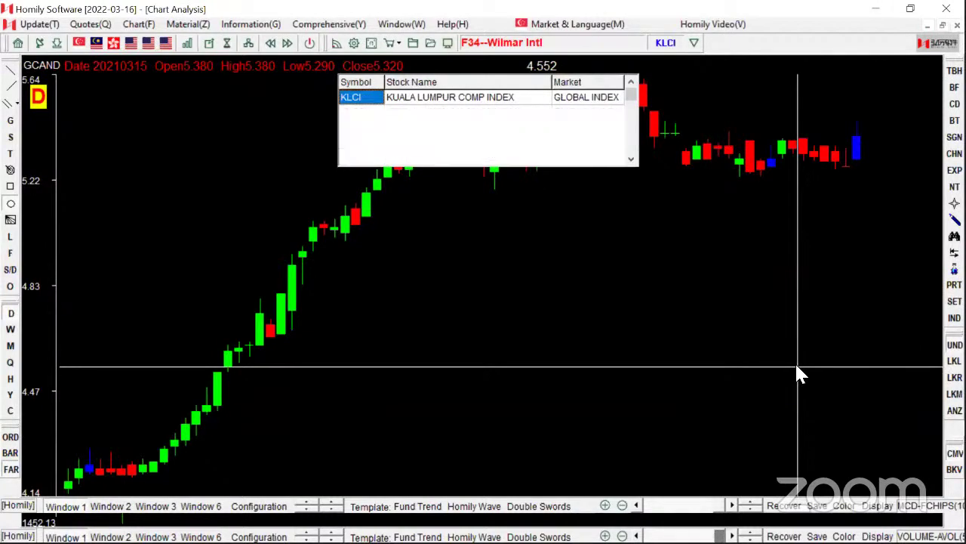
pyautogui.press('Return')
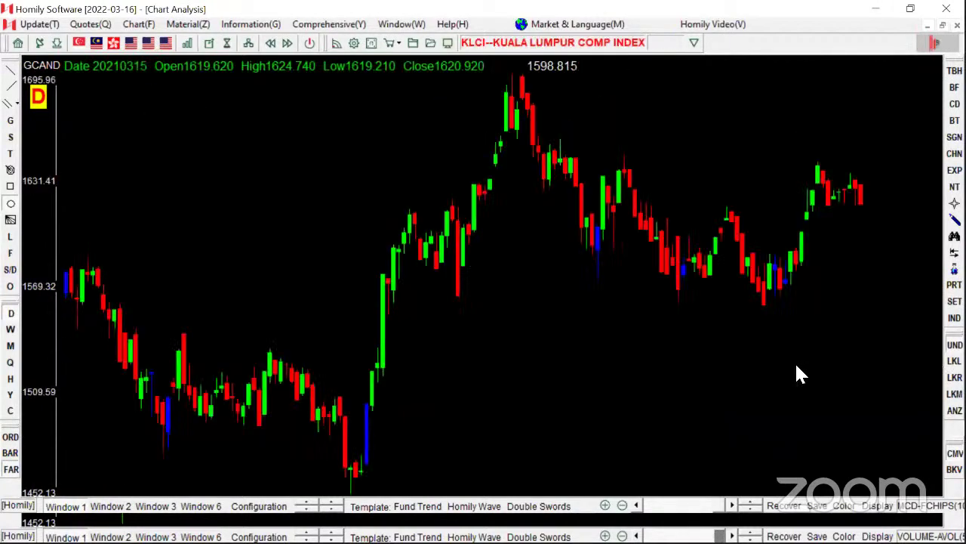
# Load the daily chart of AirAsia Group Berhad by its stock code 5099.
pyautogui.write('5')
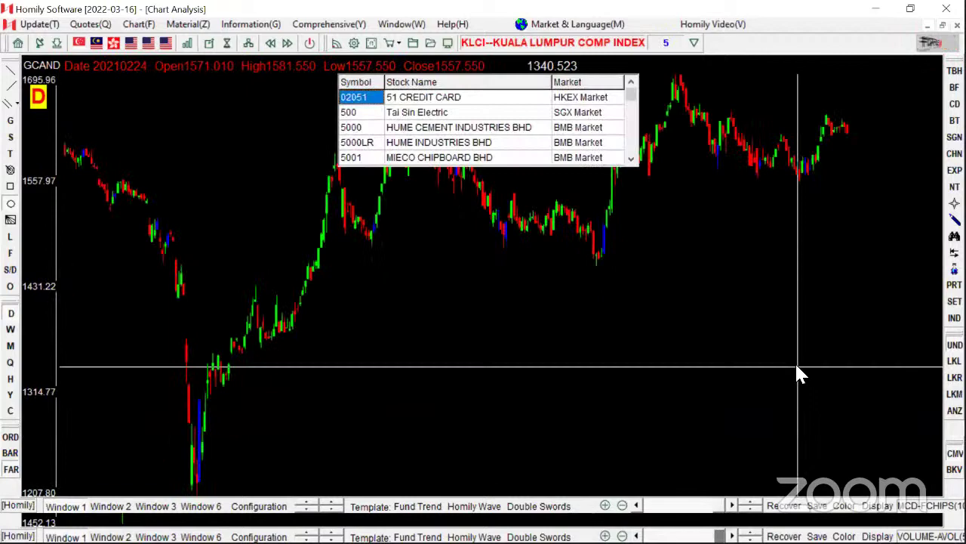
pyautogui.write('099')
pyautogui.press('Return')
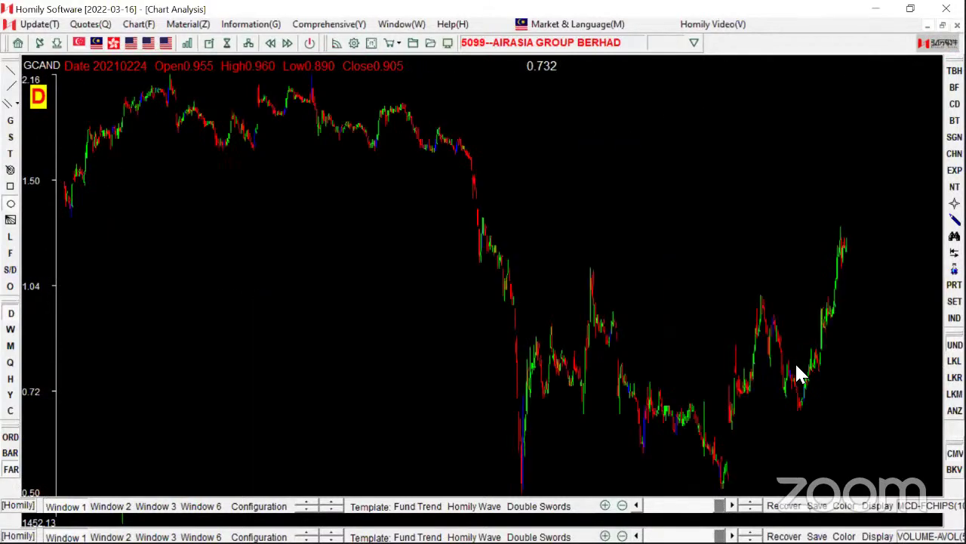
pyautogui.press('Up')
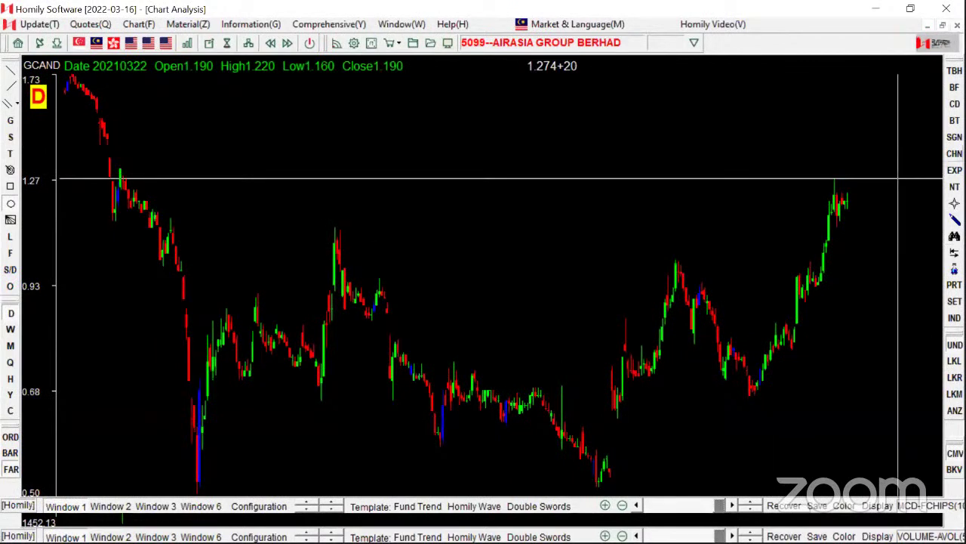
# Overlay the HRB lines on the AirAsia chart and mark the price level at about 1.11 with a long flat ellipse.
pyautogui.click(955, 153)
pyautogui.click(898, 225)
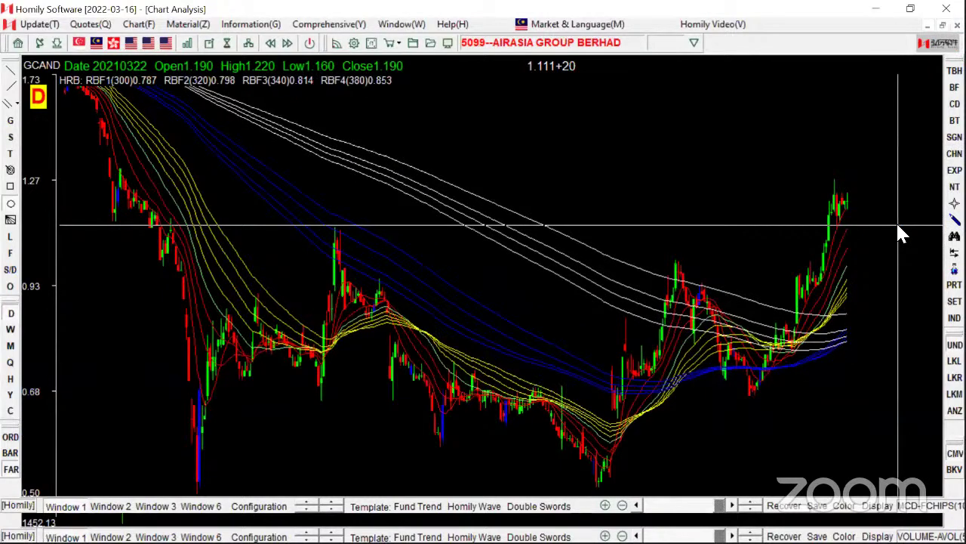
pyautogui.moveTo(171, 225); pyautogui.dragTo(895, 234)
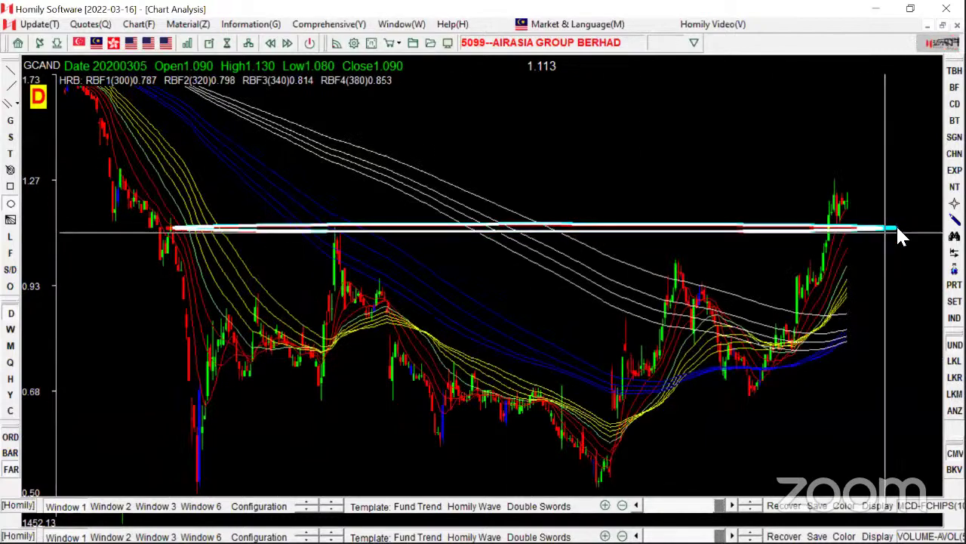
pyautogui.moveTo(897, 228); pyautogui.dragTo(908, 224)
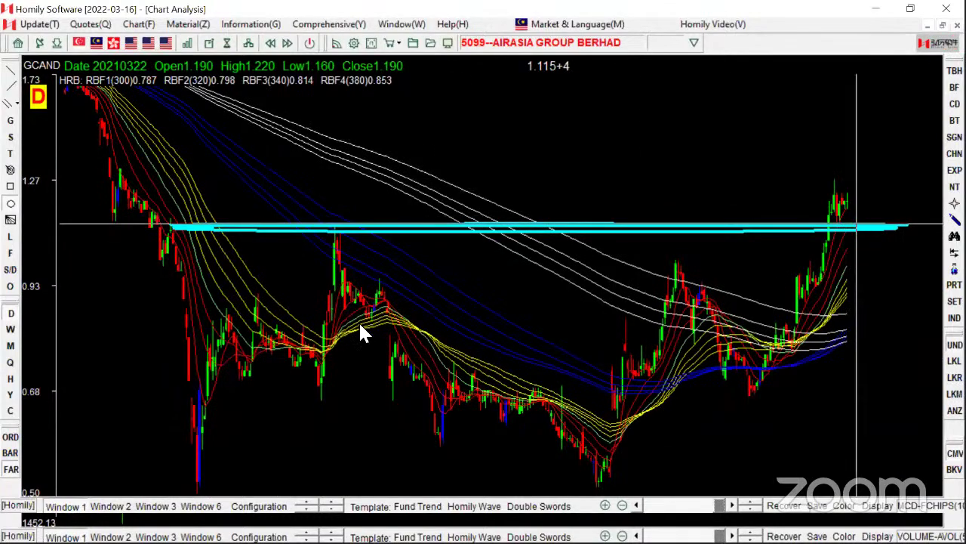
# Show the AirAsia chart in the two-window layout with the MCD indicator beneath it.
pyautogui.click(104, 503)
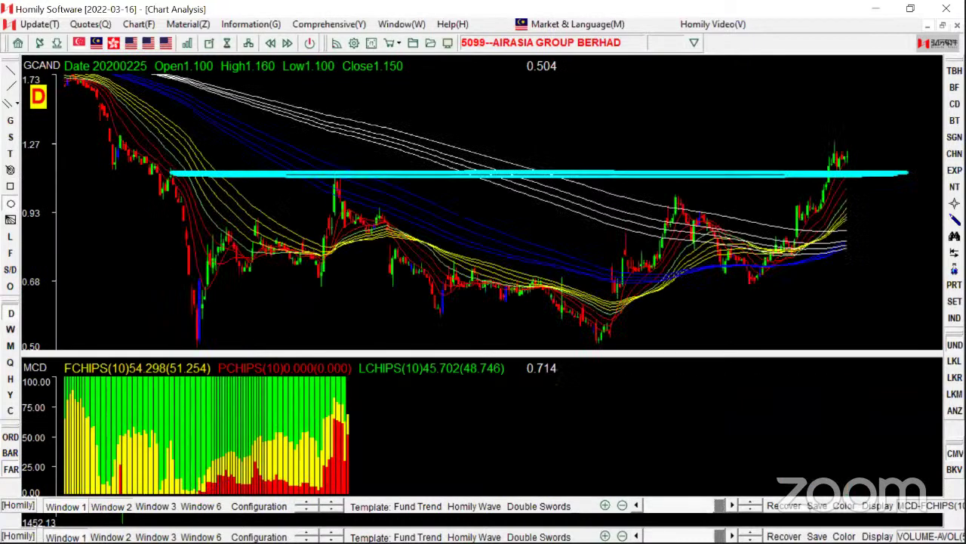
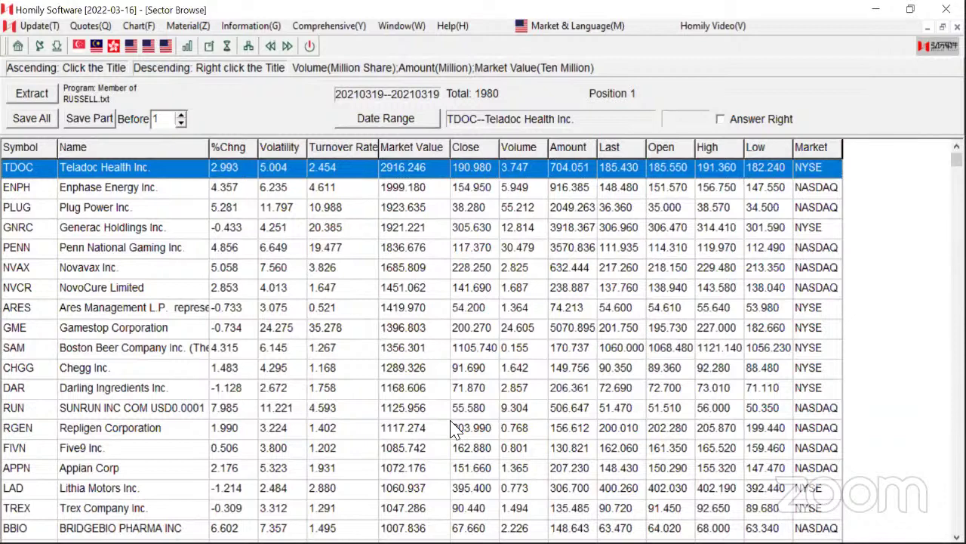
# Switch back to the AirAsia chart and trace the candles with the crosshair from 18 June 2020 back to 1 April 2020.
pyautogui.hotkey('alt', 'Tab')
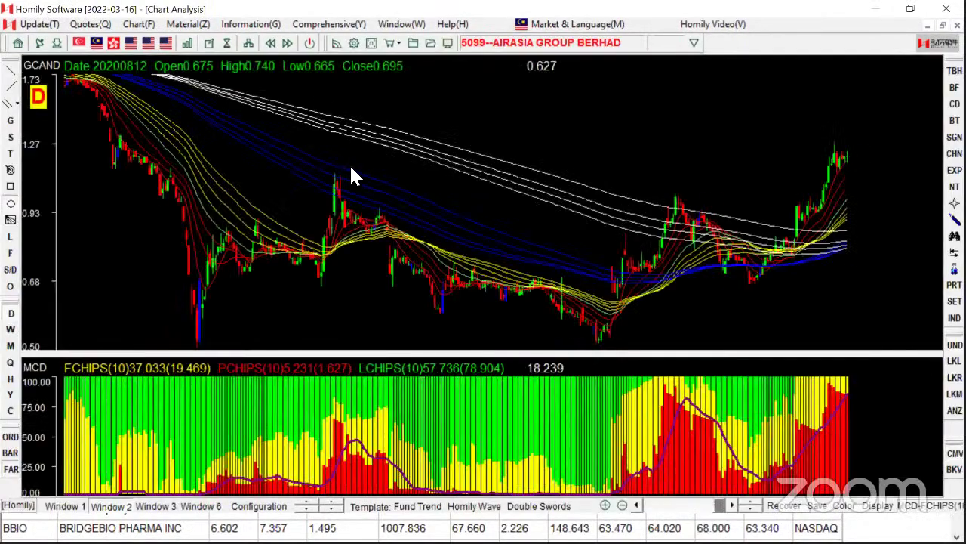
pyautogui.click(351, 170)
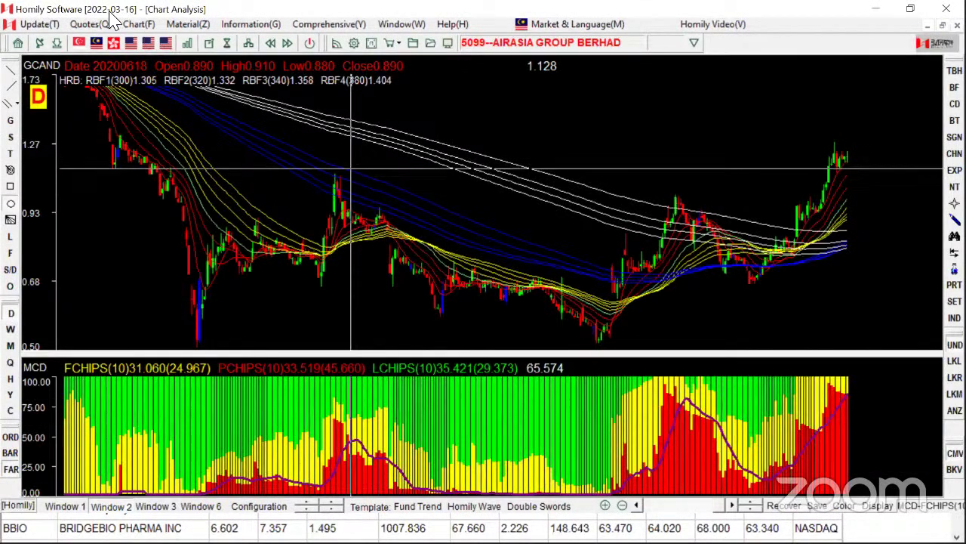
pyautogui.press('Left')
pyautogui.press('Left')
pyautogui.press('Left')
pyautogui.press('Left')
pyautogui.press('Left')
pyautogui.press('Left')
pyautogui.press('Left')
pyautogui.press('Left')
pyautogui.press('Left')
pyautogui.press('Left')
pyautogui.press('Left')
pyautogui.press('Left')
pyautogui.press('Left')
pyautogui.press('Left')
pyautogui.press('Left')
pyautogui.press('Left')
pyautogui.press('Left')
pyautogui.press('Left')
pyautogui.press('Left')
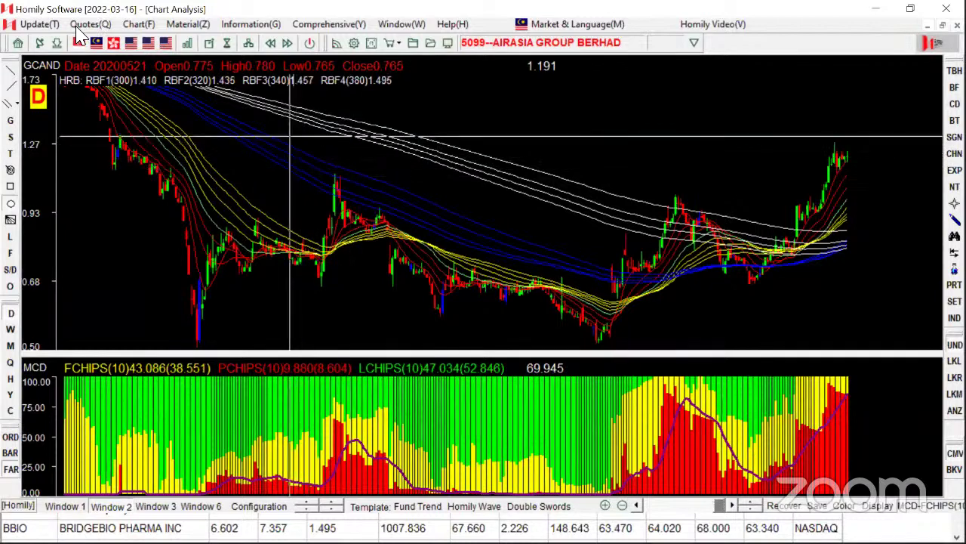
pyautogui.press('Left')
pyautogui.press('Left')
pyautogui.press('Left')
pyautogui.press('Left')
pyautogui.press('Left')
pyautogui.press('Left')
pyautogui.press('Left')
pyautogui.press('Left')
pyautogui.press('Left')
pyautogui.press('Left')
pyautogui.press('Left')
pyautogui.press('Left')
pyautogui.press('Left')
pyautogui.press('Left')
pyautogui.press('Left')
pyautogui.press('Left')
pyautogui.press('Left')
pyautogui.press('Left')
pyautogui.press('Left')
pyautogui.press('Left')
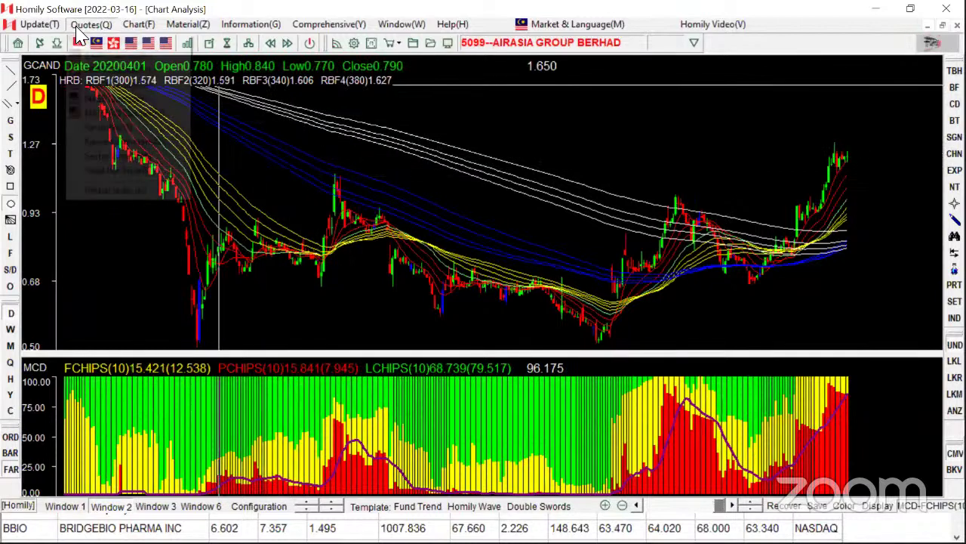
# Open Sector Browse and browse for an extractable list in the System Sector folder of NASDAQ.
pyautogui.click(77, 29)
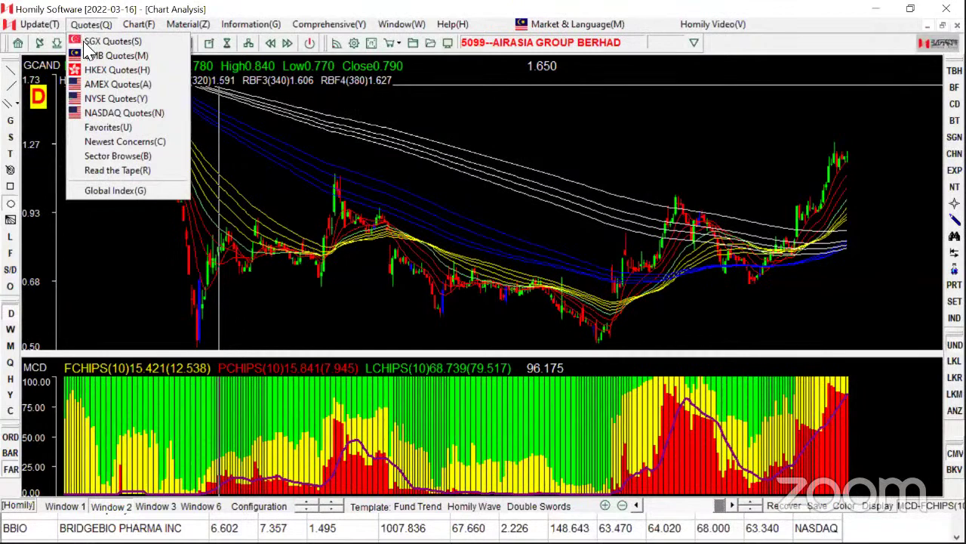
pyautogui.click(105, 159)
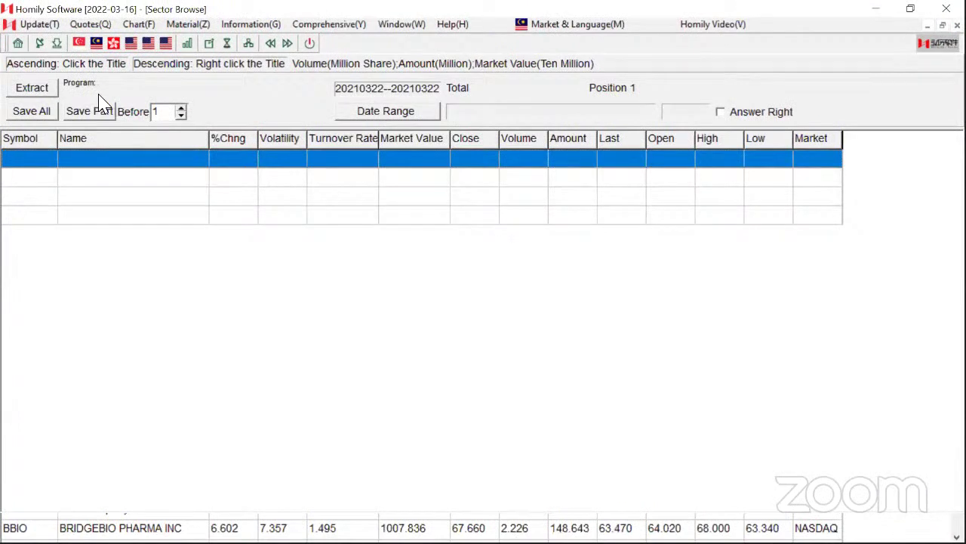
pyautogui.click(34, 90)
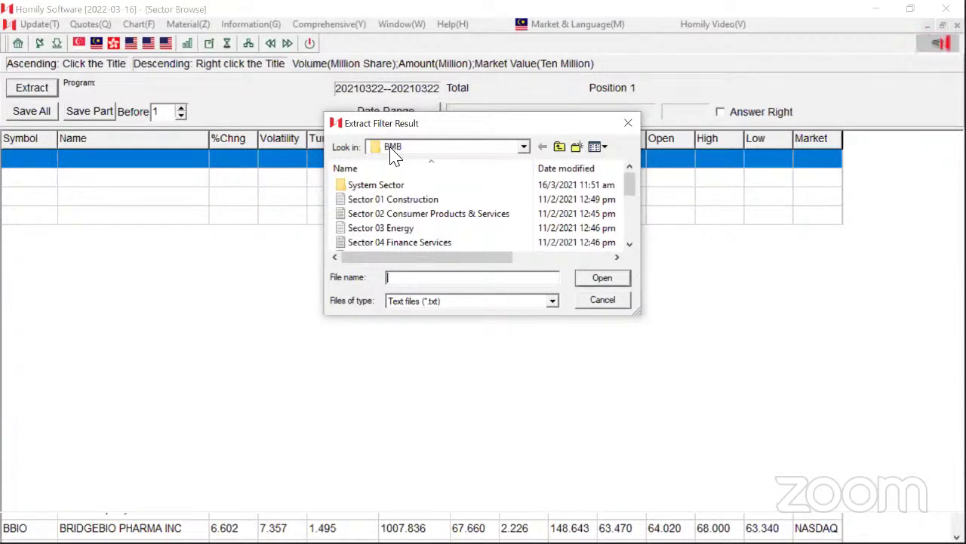
pyautogui.click(560, 148)
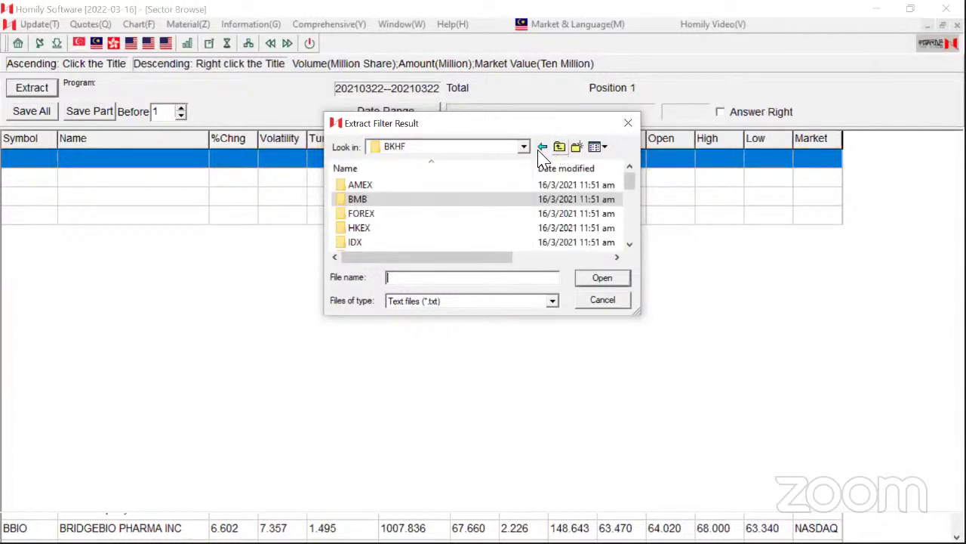
pyautogui.scroll(-2, 405, 210)
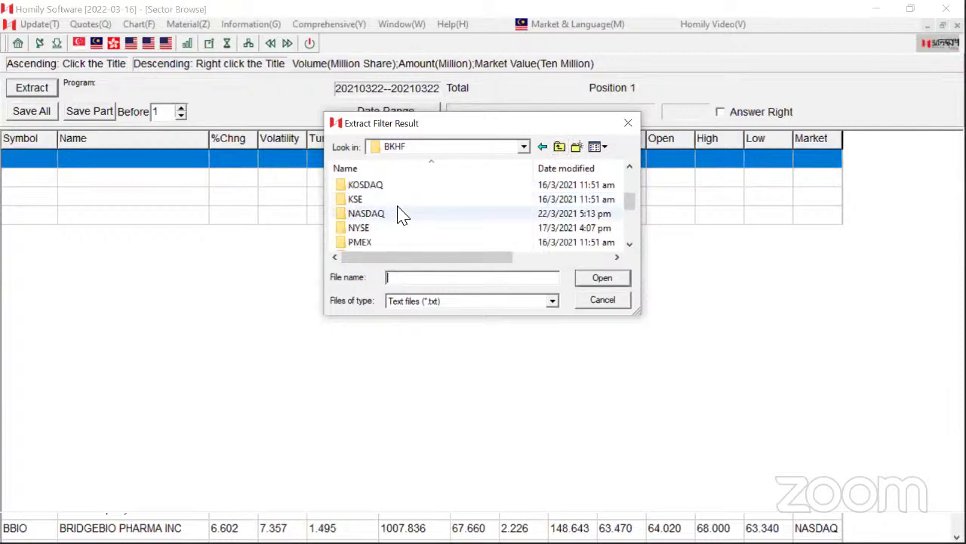
pyautogui.click(354, 219)
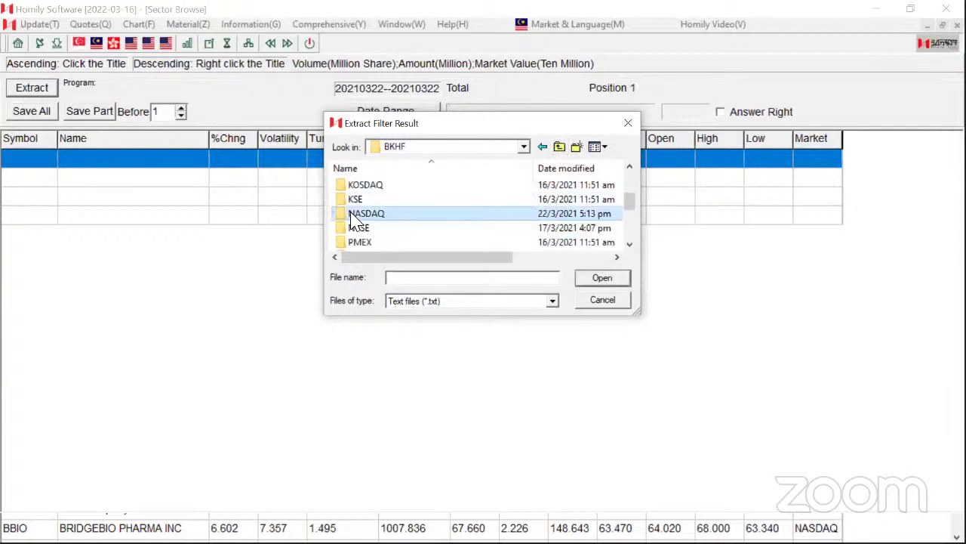
pyautogui.doubleClick(353, 219)
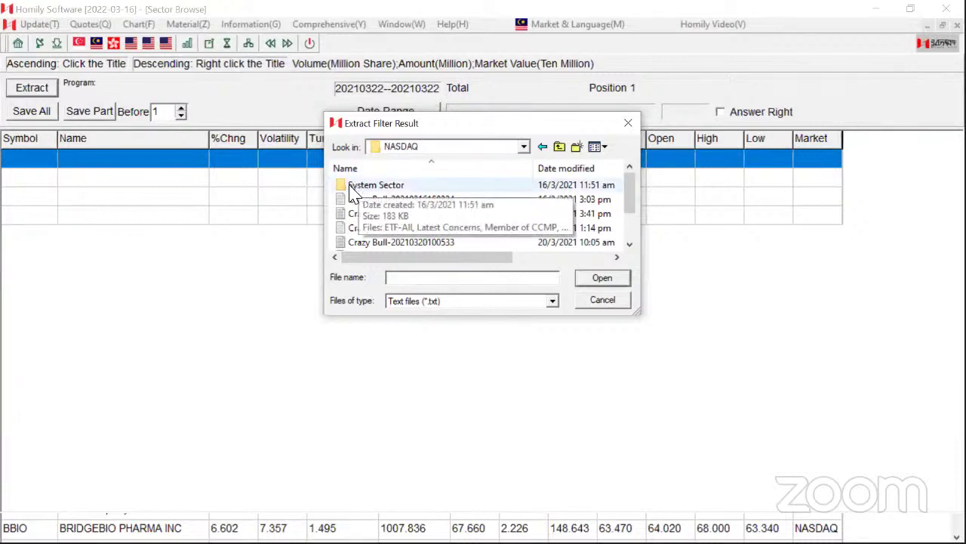
pyautogui.doubleClick(406, 188)
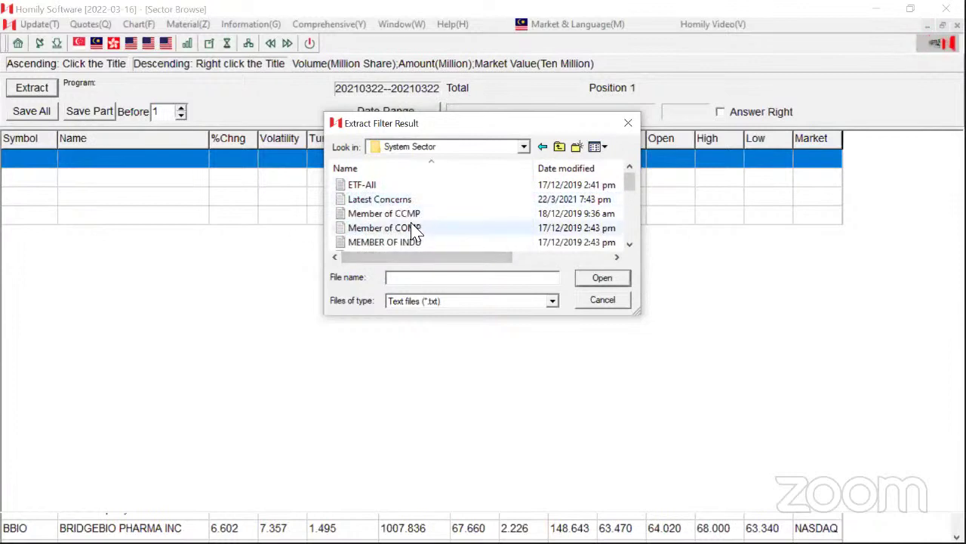
# Load the Member of RUSSELL list from the System Sector folder into Sector Browse.
pyautogui.scroll(-2, 408, 230)
pyautogui.scroll(1, 404, 216)
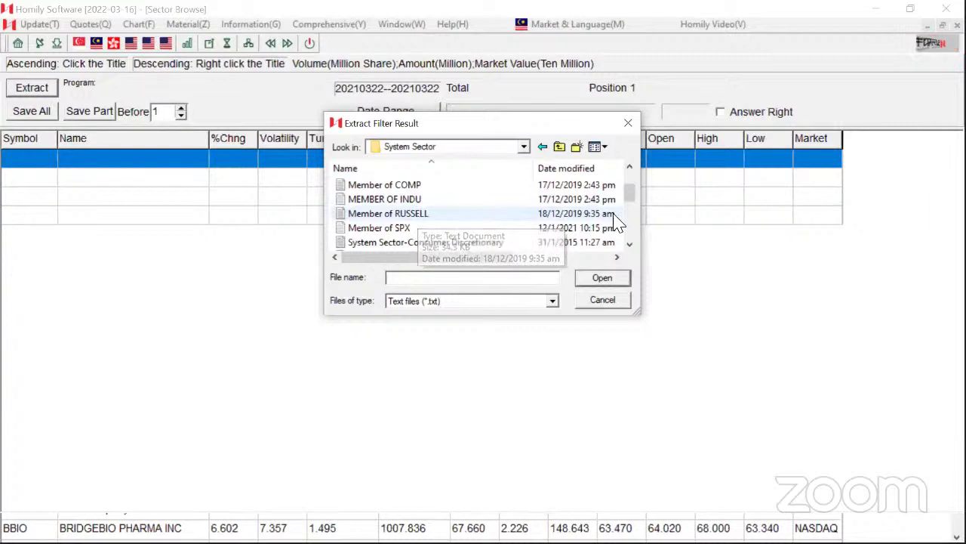
pyautogui.moveTo(632, 200); pyautogui.dragTo(633, 187)
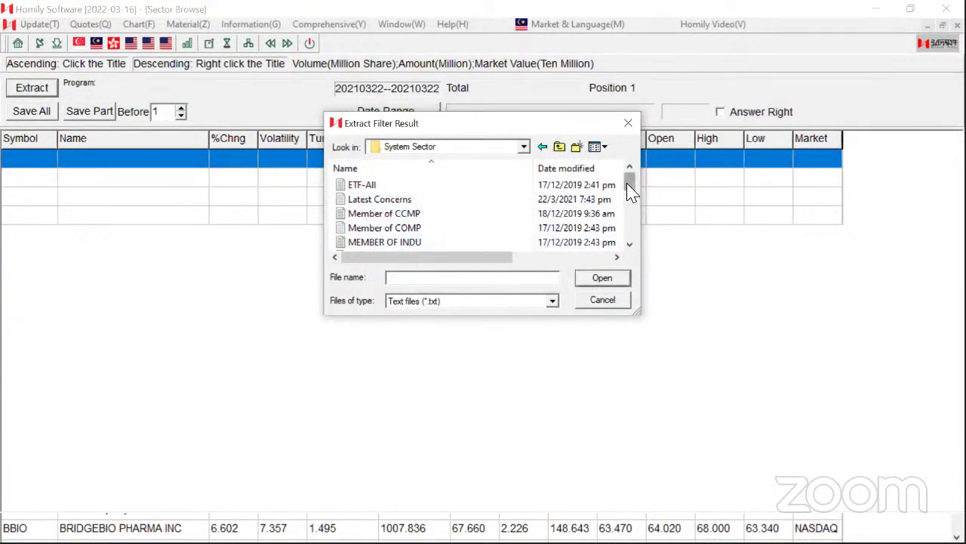
pyautogui.moveTo(627, 182); pyautogui.dragTo(627, 191)
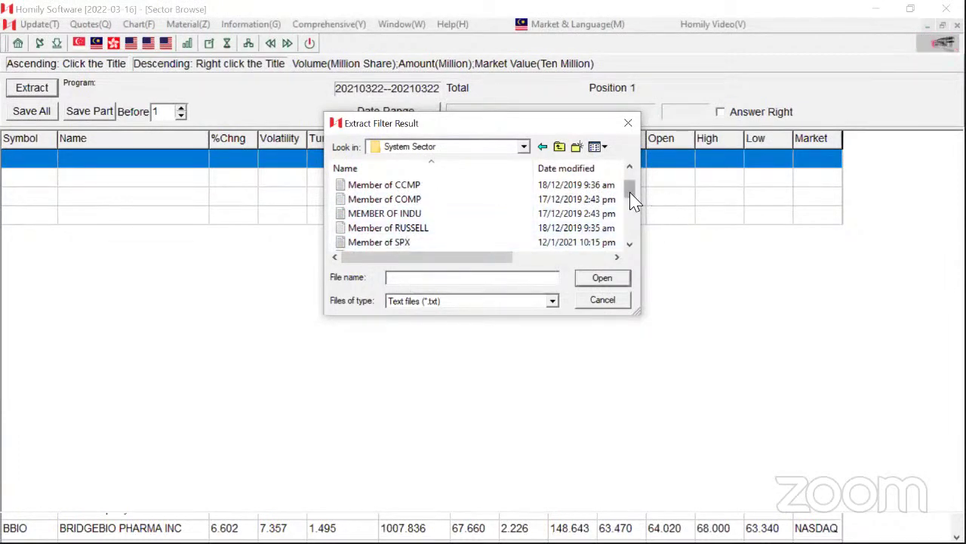
pyautogui.moveTo(633, 200); pyautogui.dragTo(633, 189)
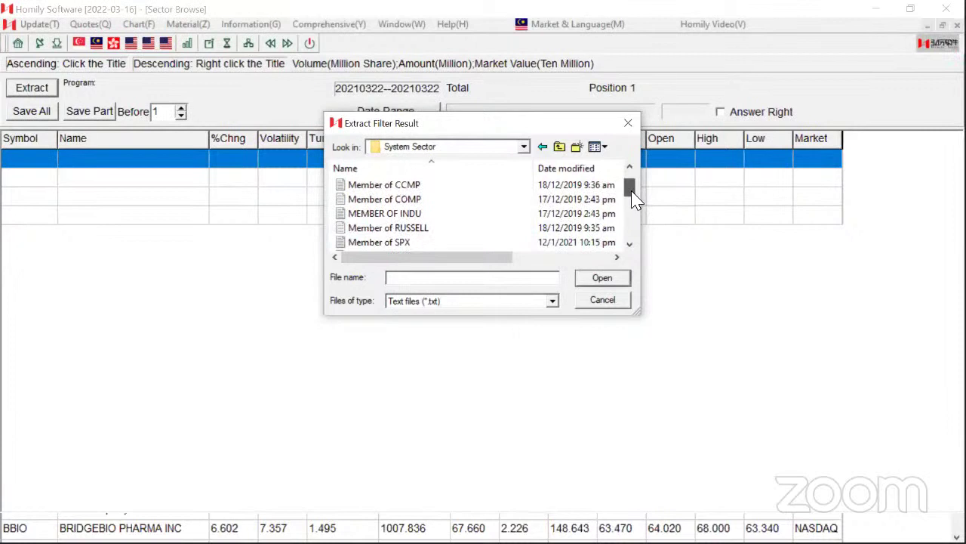
pyautogui.click(415, 231)
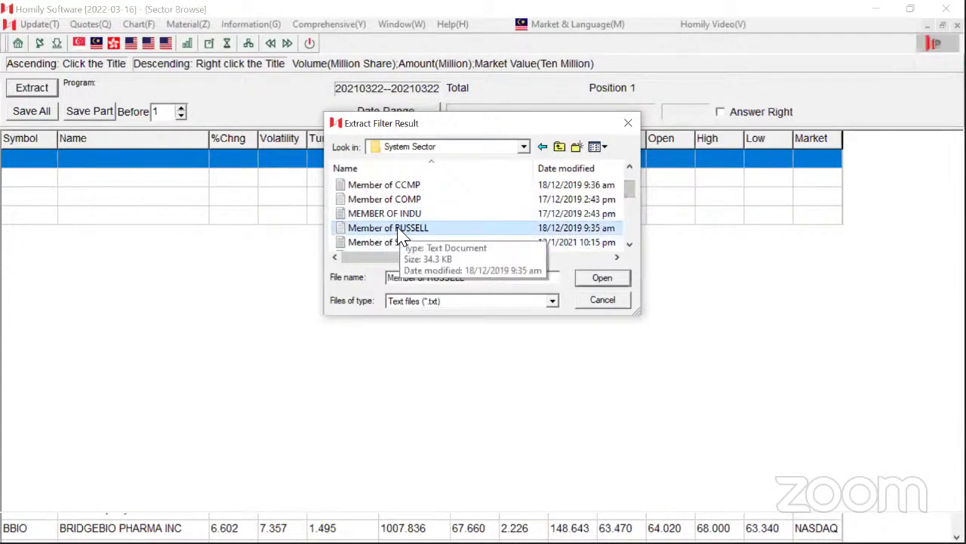
pyautogui.click(623, 284)
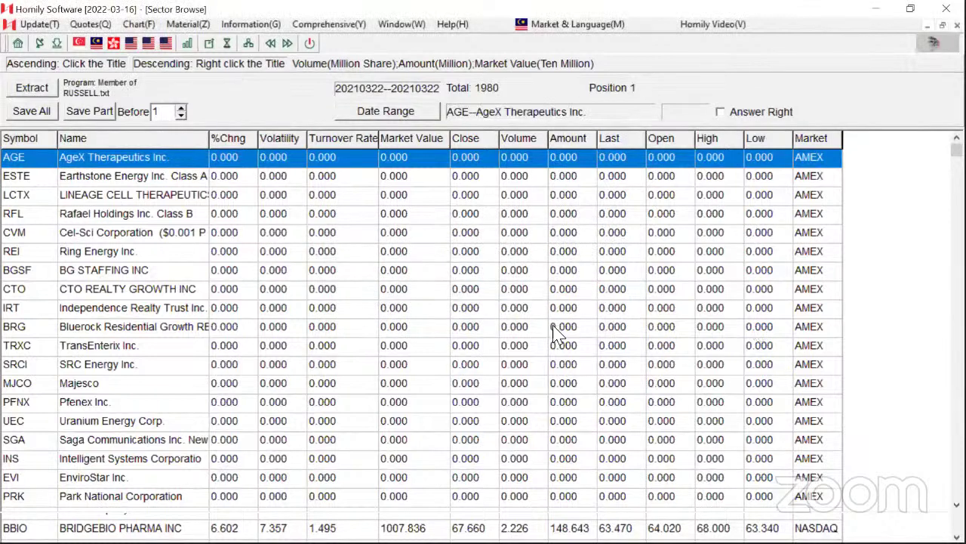
# Set both the start and end date of the Russell list's date range to 19/3/2021.
pyautogui.click(405, 118)
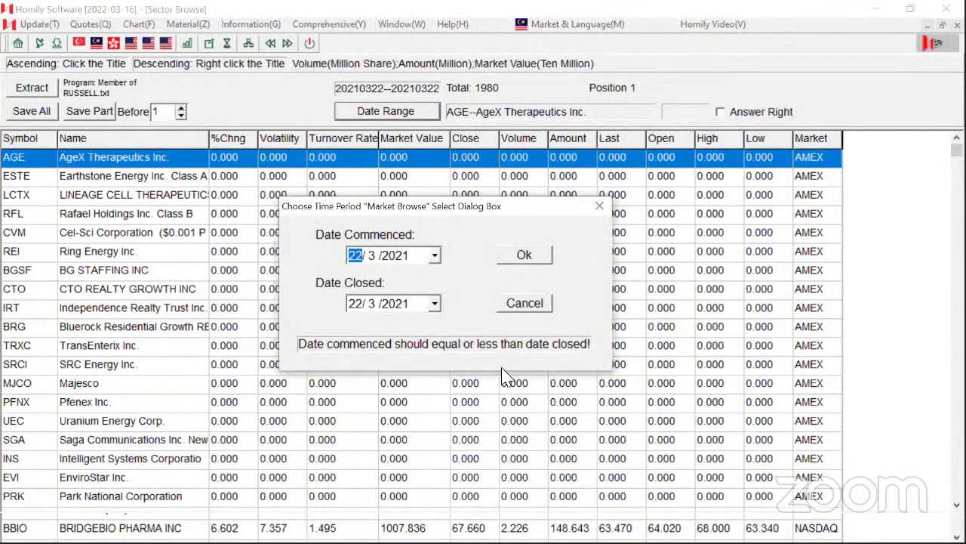
pyautogui.write('19')
pyautogui.click(435, 302)
pyautogui.click(494, 401)
pyautogui.click(533, 259)
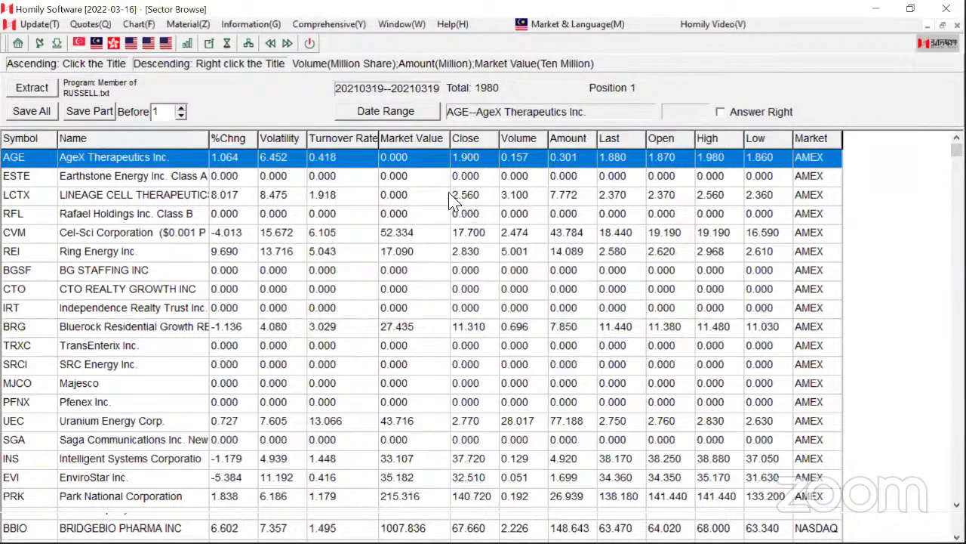
# Sort the Russell members by market value in descending order and select Gamestop Corporation.
pyautogui.rightClick(408, 144)
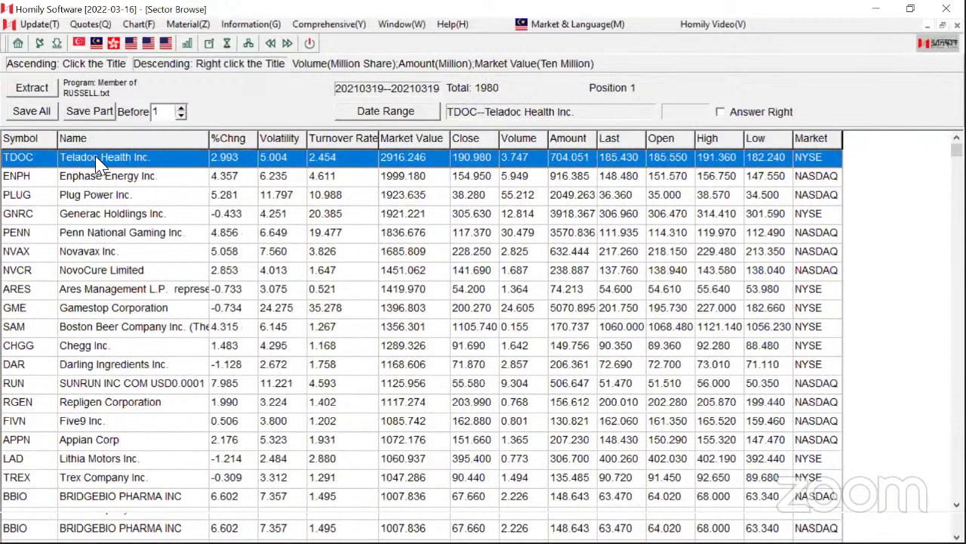
pyautogui.click(79, 313)
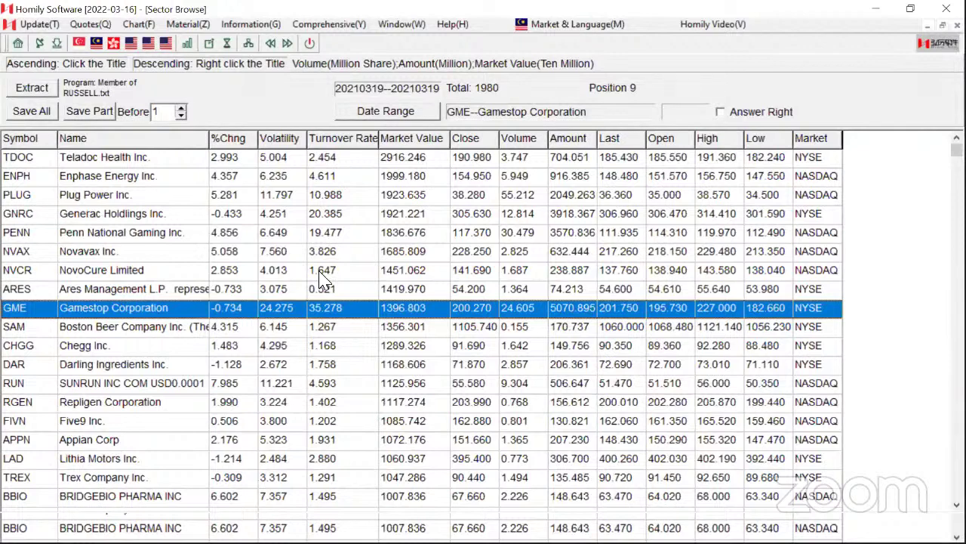
# Sort the Russell members by turnover rate in descending order and examine which markets the MRKR, AMC, UEC and PENN entries belong to.
pyautogui.rightClick(338, 144)
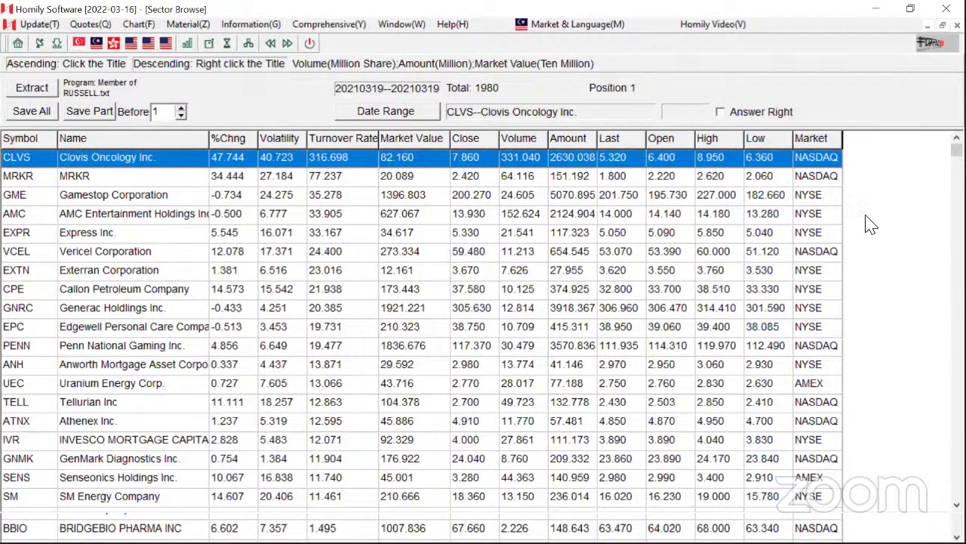
pyautogui.click(831, 179)
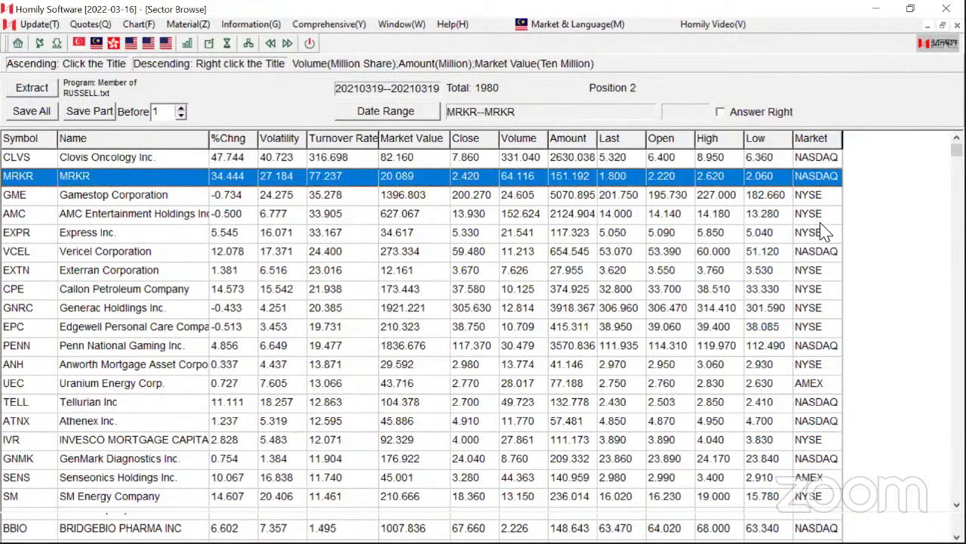
pyautogui.click(821, 218)
pyautogui.click(810, 387)
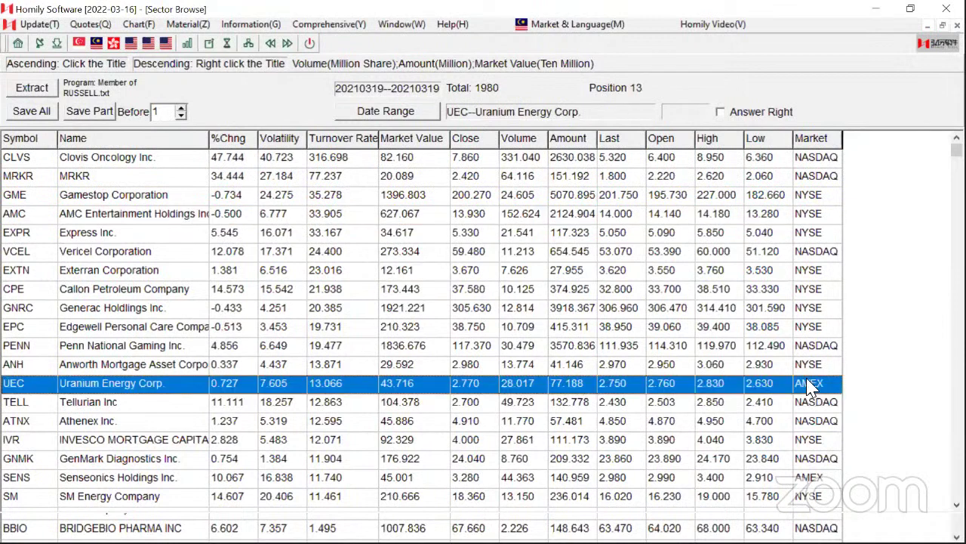
pyautogui.click(770, 349)
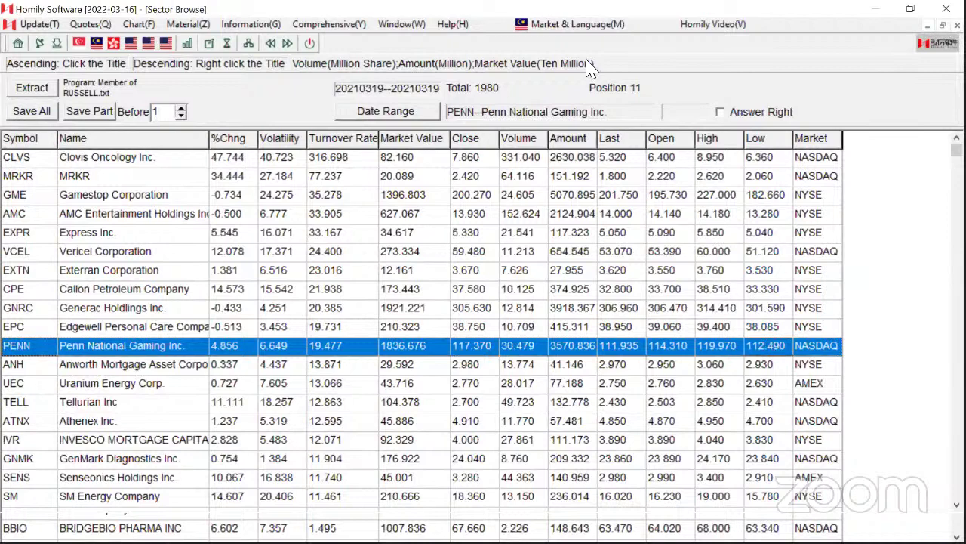
# Switch the active market to NASDAQ.
pyautogui.click(561, 30)
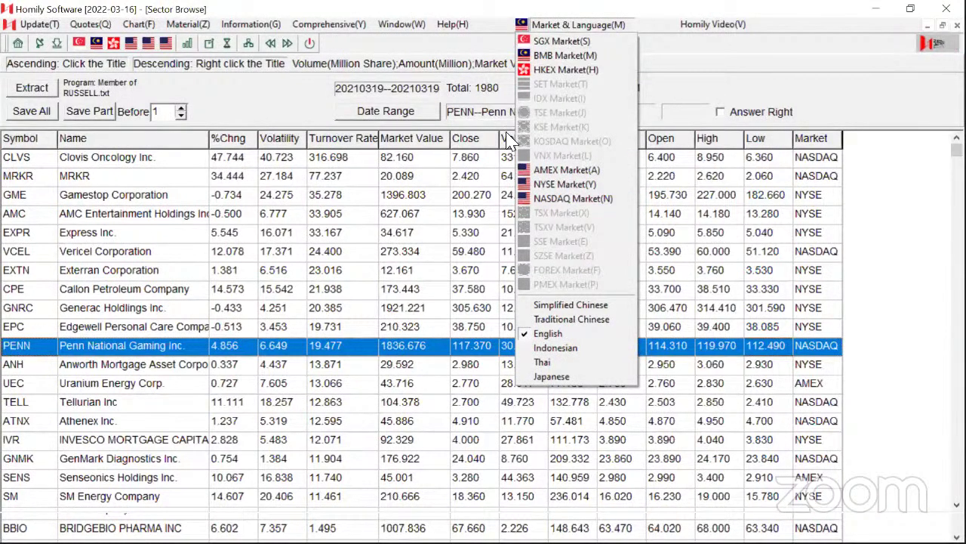
pyautogui.click(560, 198)
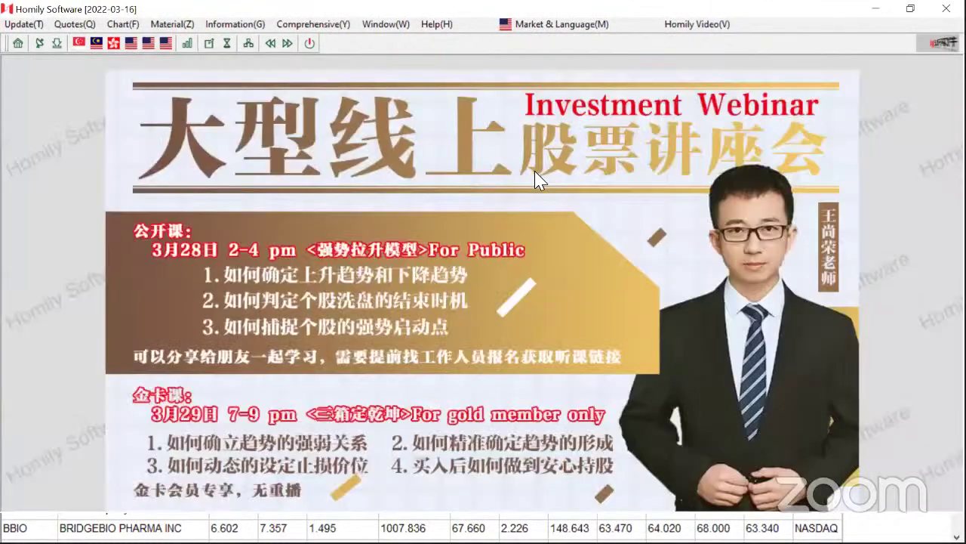
# Open the technical filter for the NASDAQ market and load the Member of RUSSELL list from the System Sector folder.
pyautogui.click(225, 46)
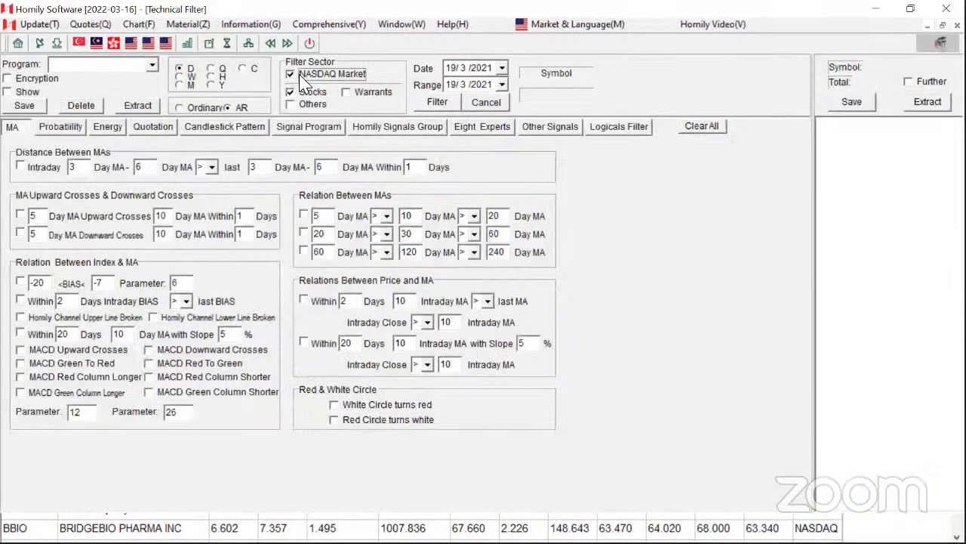
pyautogui.click(930, 106)
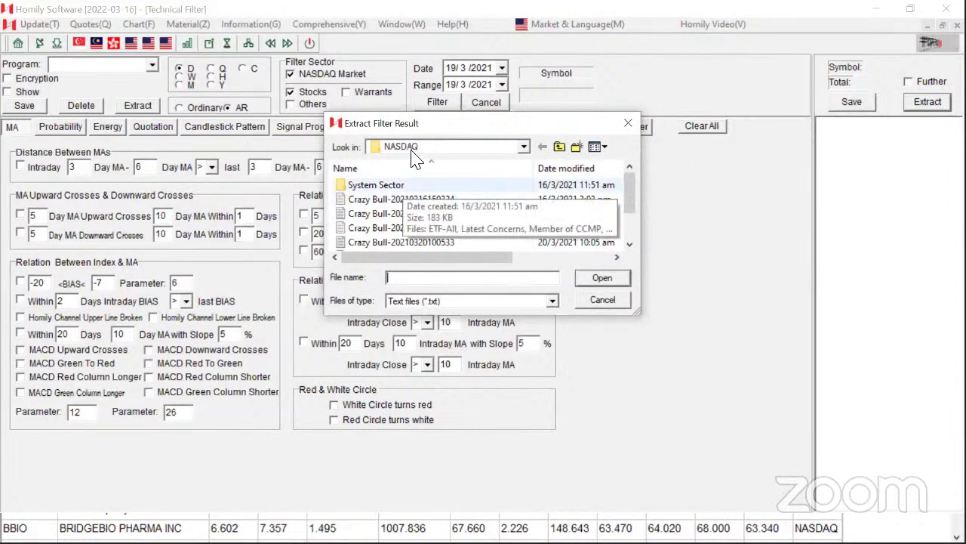
pyautogui.click(365, 190)
pyautogui.doubleClick(365, 190)
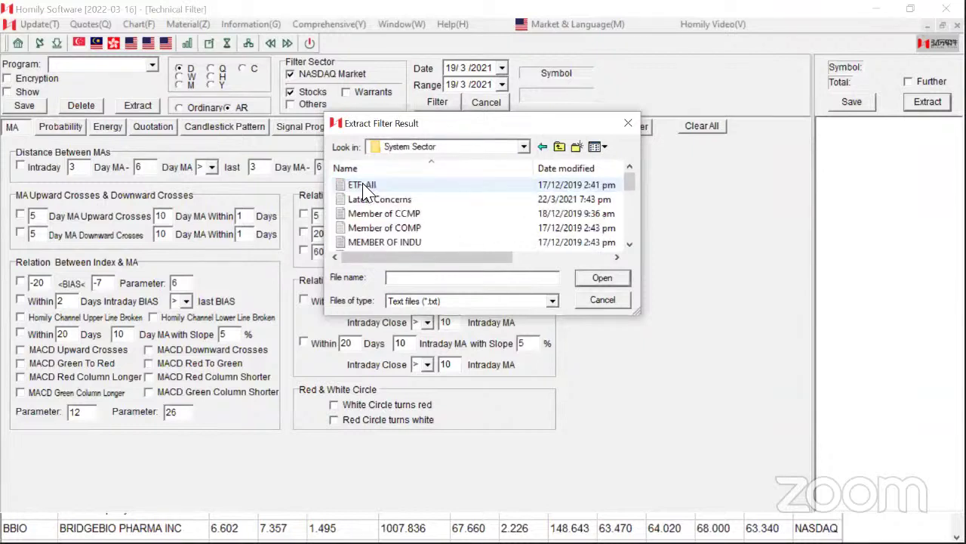
pyautogui.scroll(-1, 398, 219)
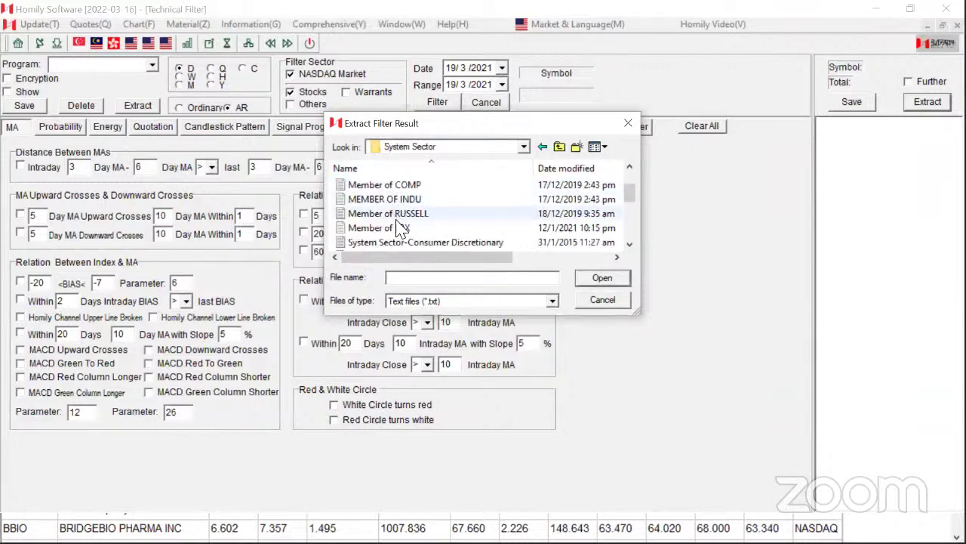
pyautogui.click(373, 215)
pyautogui.click(602, 279)
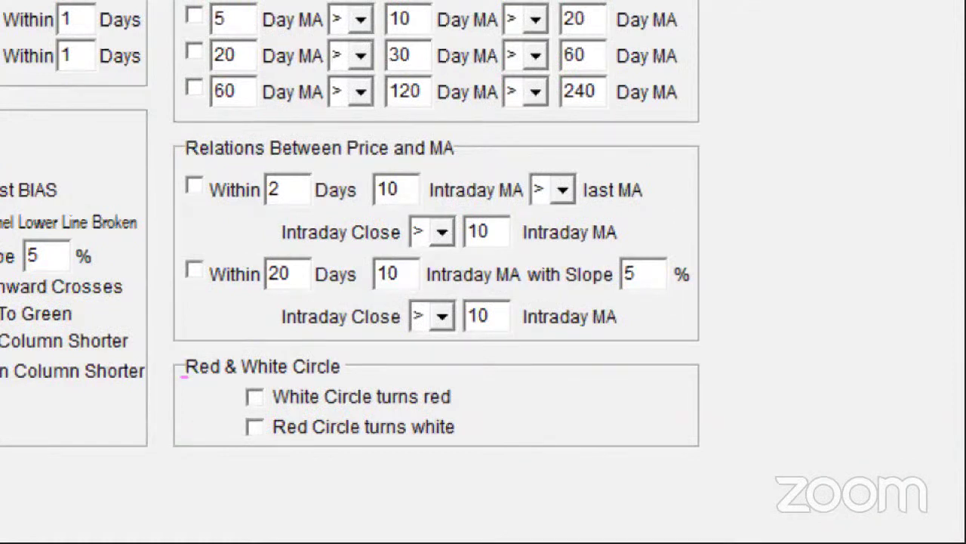
# Enable the White Circle turns red condition and the Further option so the filter runs on the extracted list.
pyautogui.moveTo(184, 376); pyautogui.dragTo(350, 376)
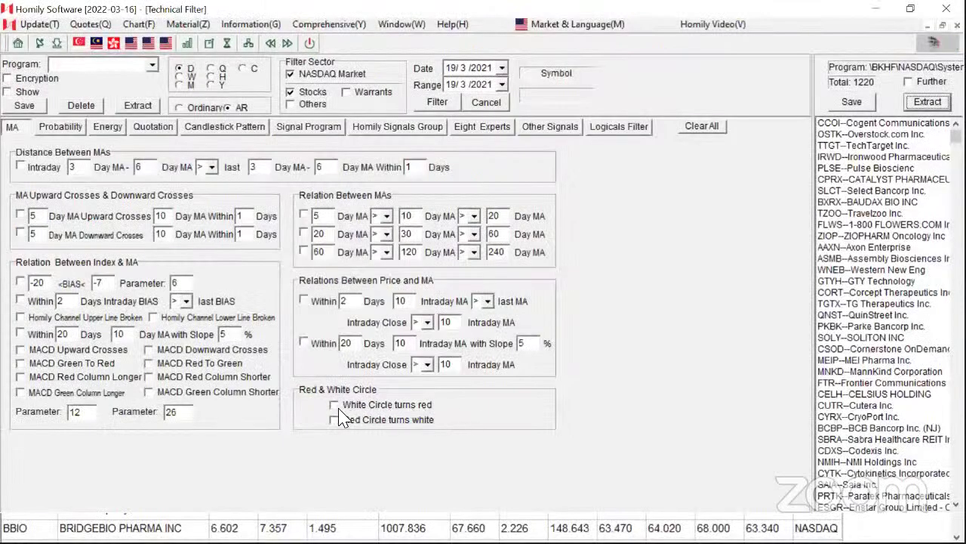
pyautogui.click(339, 412)
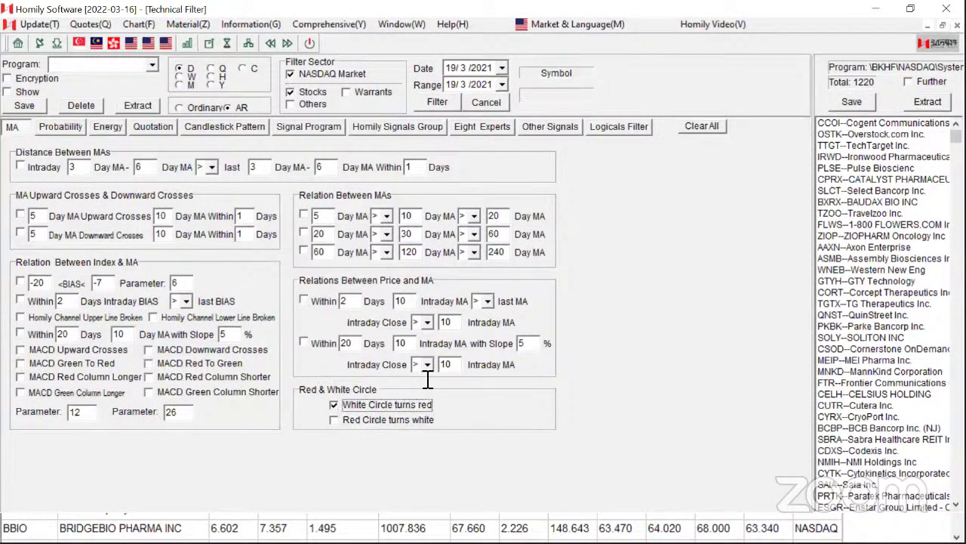
pyautogui.click(923, 89)
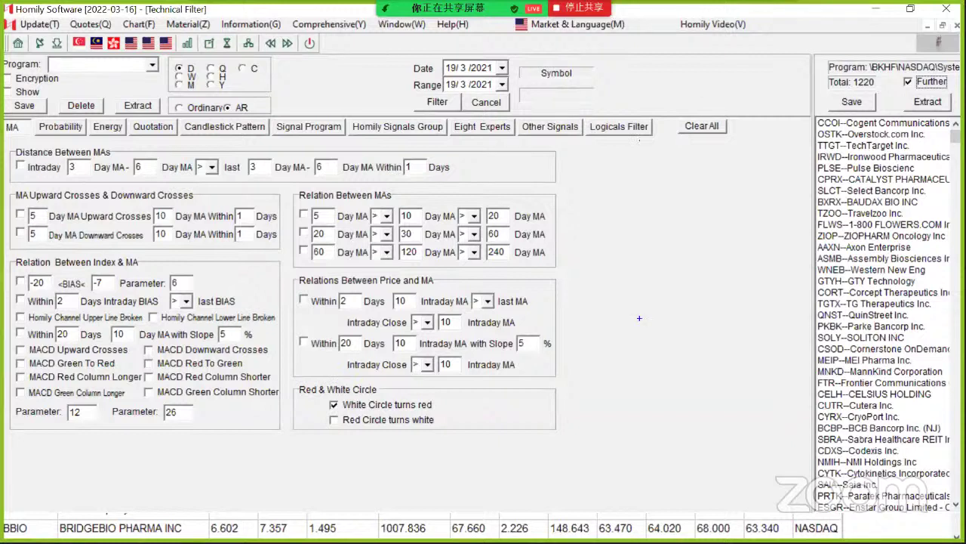
# Circle the White Circle turns red condition, the Further option and the date range with pen annotations, and clear the markings.
pyautogui.moveTo(299, 378)
pyautogui.mouseDown()
pyautogui.moveTo(307, 425)
pyautogui.moveTo(377, 397)
pyautogui.moveTo(333, 423)
pyautogui.moveTo(438, 400)
pyautogui.mouseUp()
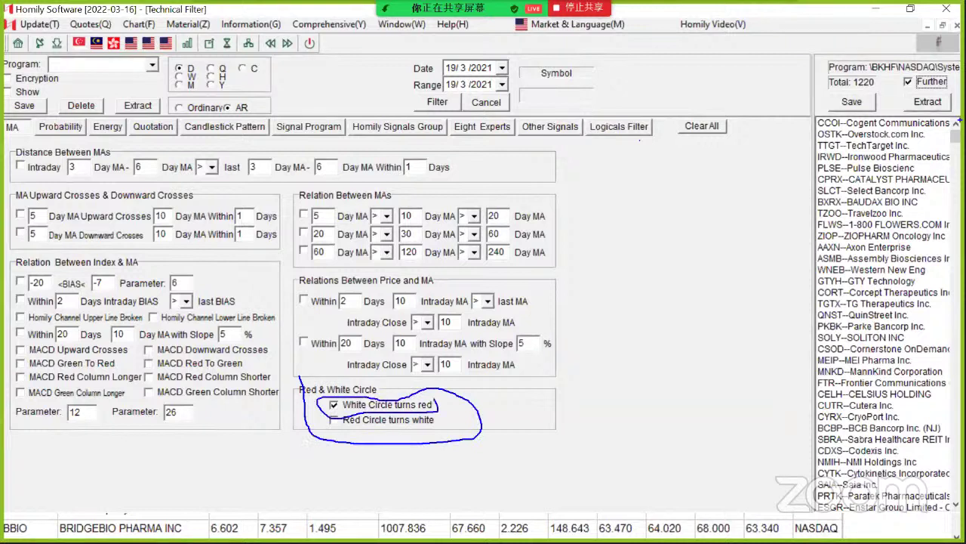
pyautogui.moveTo(936, 73)
pyautogui.mouseDown()
pyautogui.moveTo(936, 95)
pyautogui.moveTo(868, 76)
pyautogui.mouseUp()
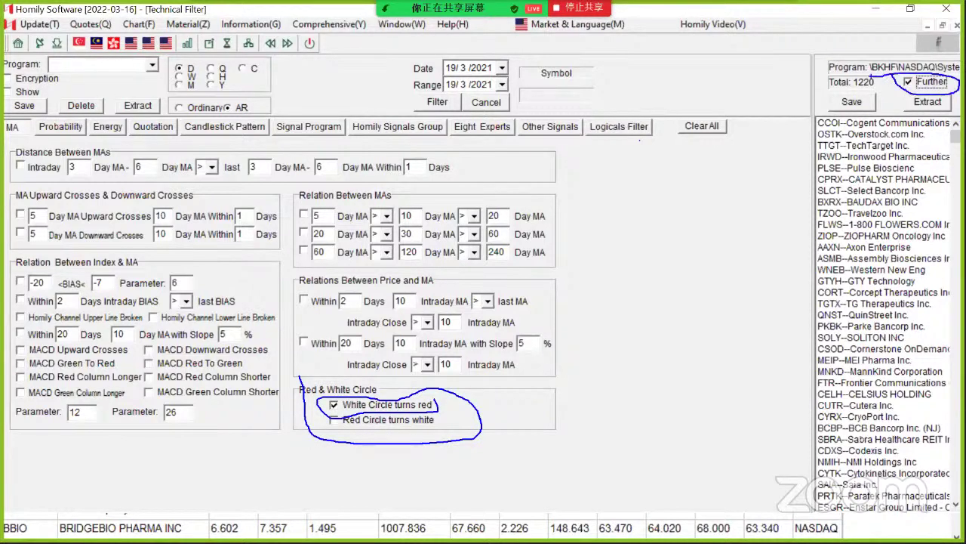
pyautogui.moveTo(442, 47)
pyautogui.mouseDown()
pyautogui.moveTo(450, 119)
pyautogui.moveTo(447, 52)
pyautogui.mouseUp()
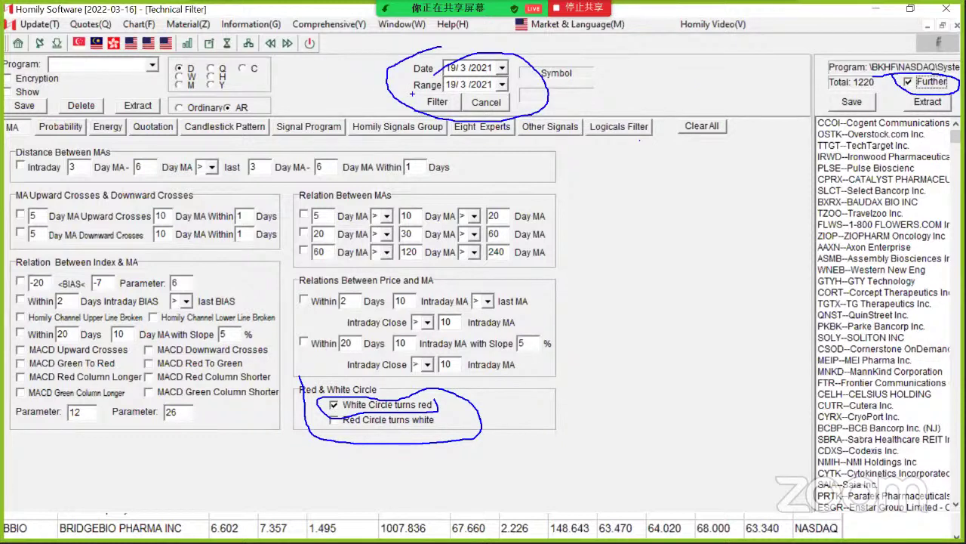
pyautogui.press('Escape')
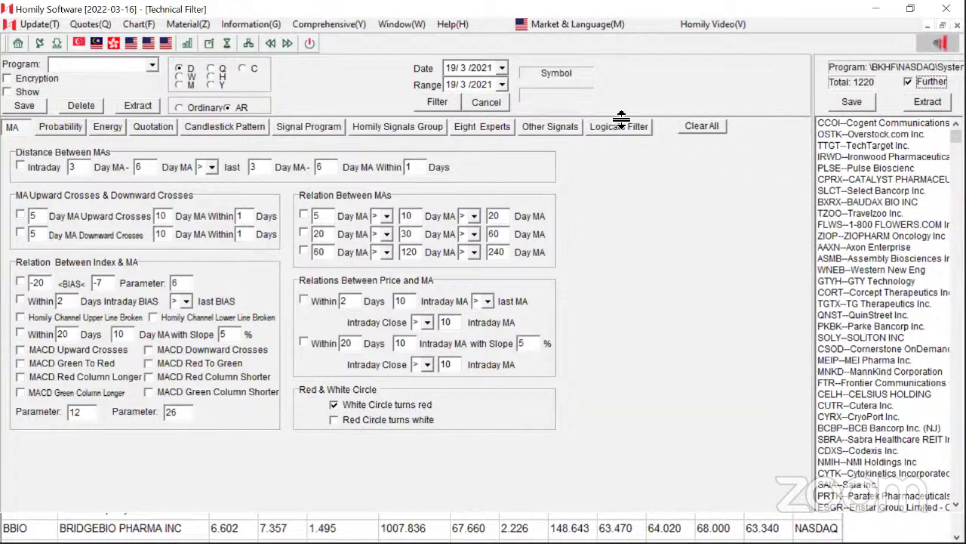
# Run the filter on the Russell members and open the daily chart of SGC, Superior Uniform Group Inc.
pyautogui.click(438, 103)
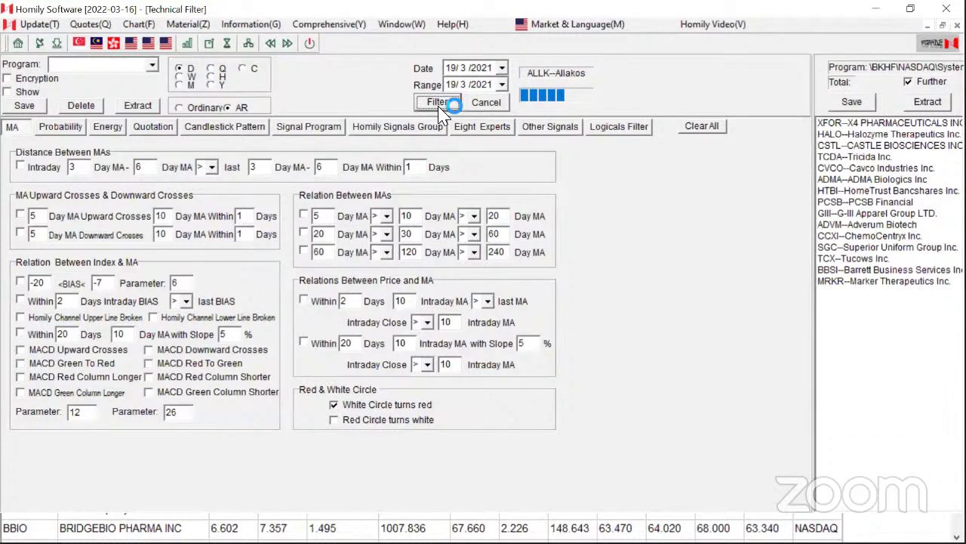
pyautogui.click(835, 251)
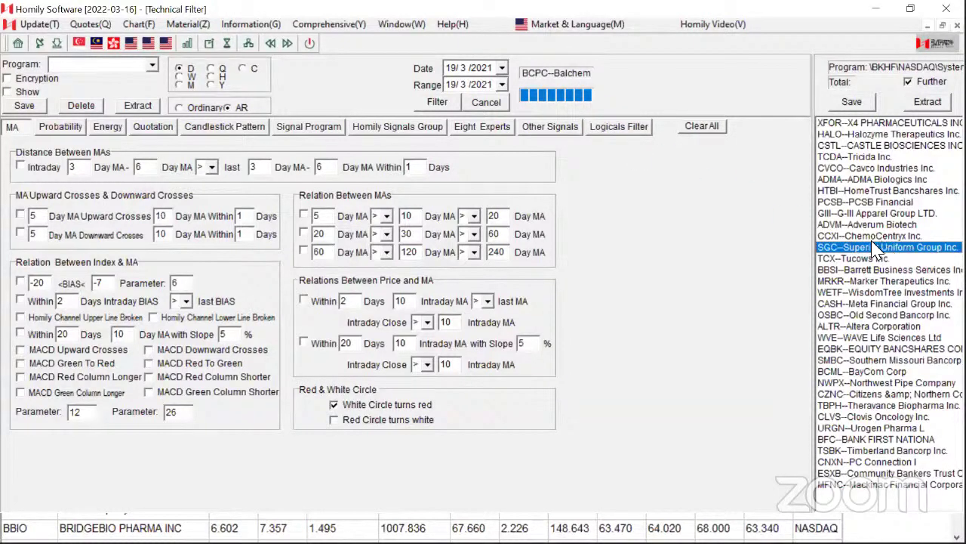
pyautogui.doubleClick(837, 248)
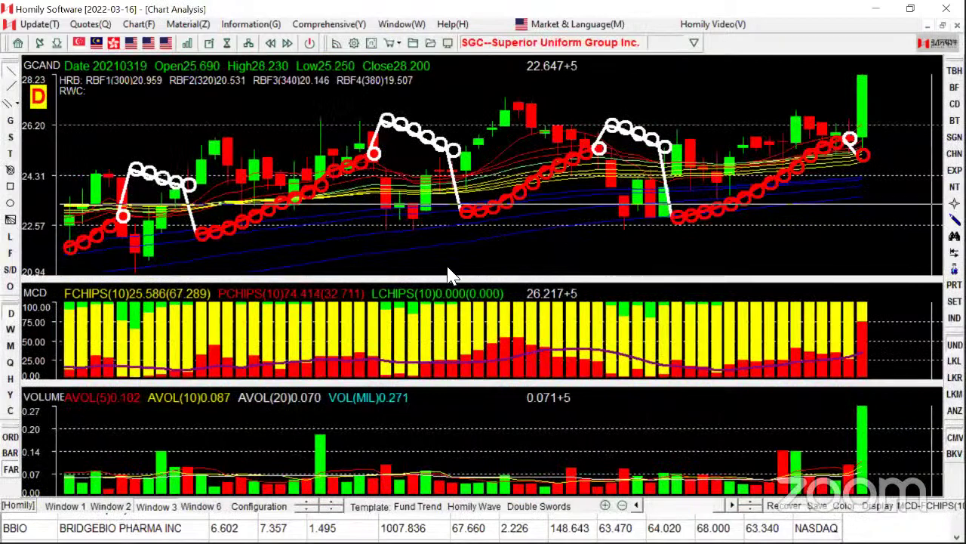
pyautogui.press('Down')
pyautogui.press('Down')
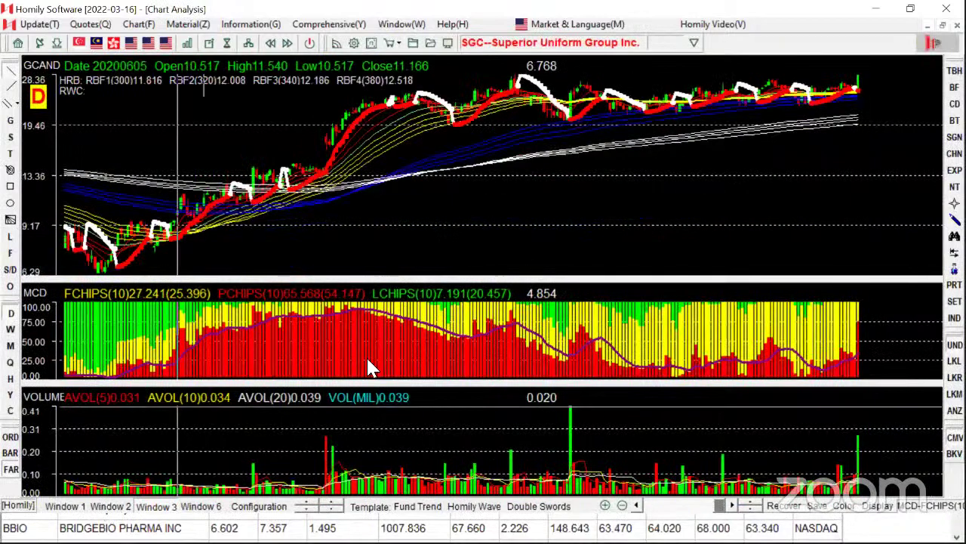
# Show the SGC chart in the Window 2 layout with price and MCD, and remove the red and white circle signal.
pyautogui.click(111, 506)
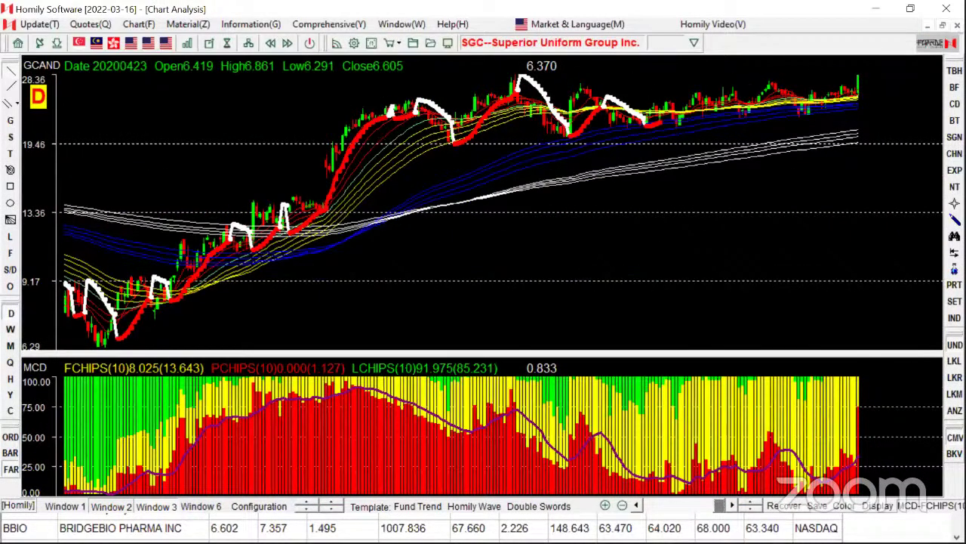
pyautogui.click(843, 149)
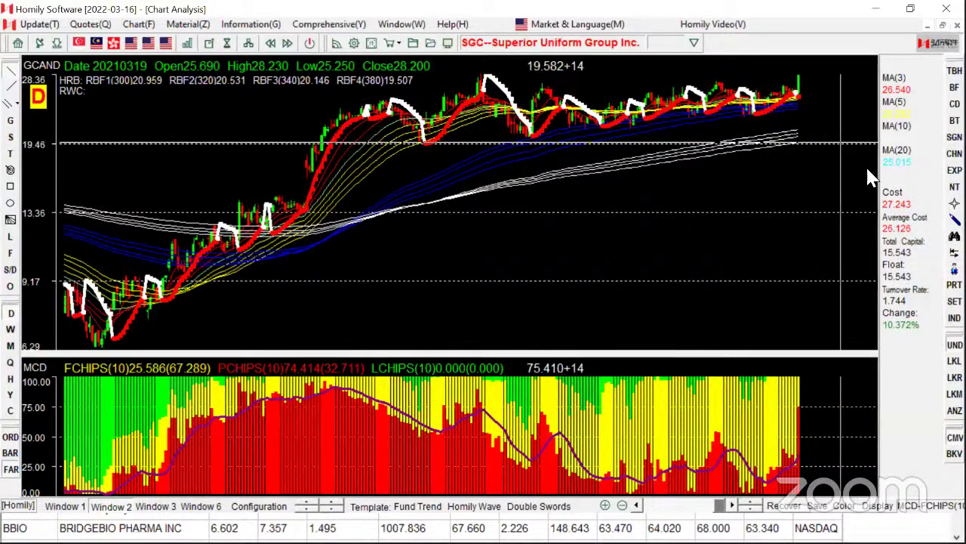
pyautogui.click(954, 236)
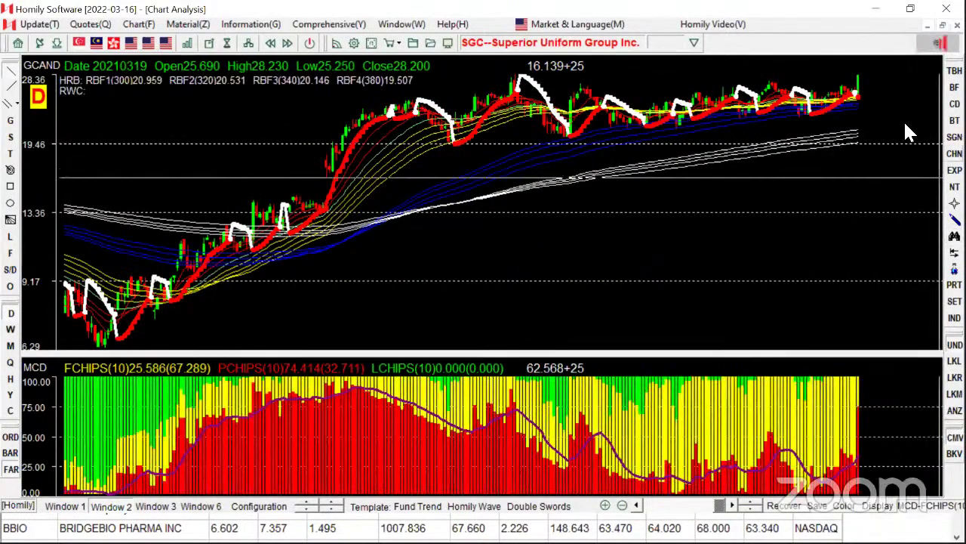
pyautogui.press('Up')
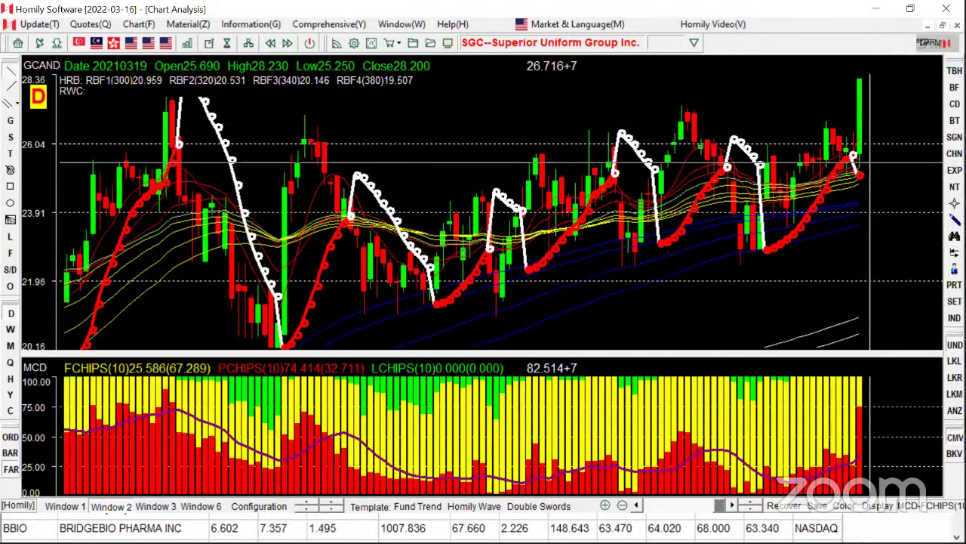
pyautogui.press('Down')
pyautogui.click(954, 136)
pyautogui.click(814, 221)
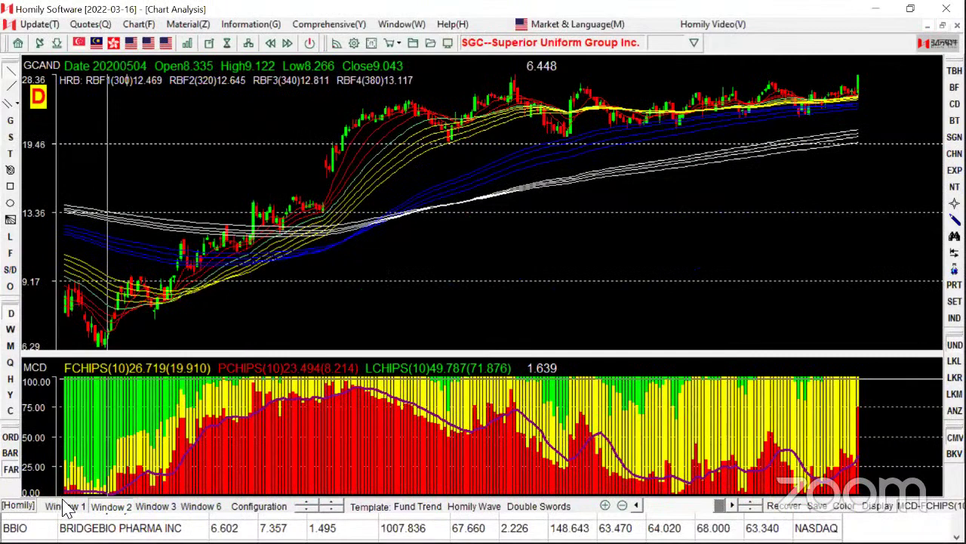
# Reduce the SGC chart to the single-pane Window 1 layout with only the candlesticks and HRB lines.
pyautogui.click(6, 287)
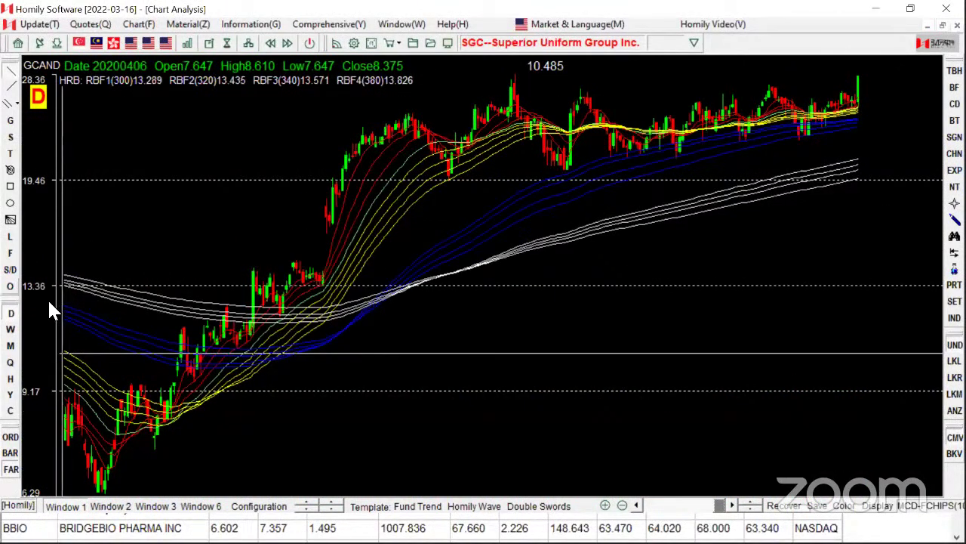
pyautogui.rightClick(47, 300)
pyautogui.click(51, 306)
pyautogui.press('Up')
pyautogui.press('Down')
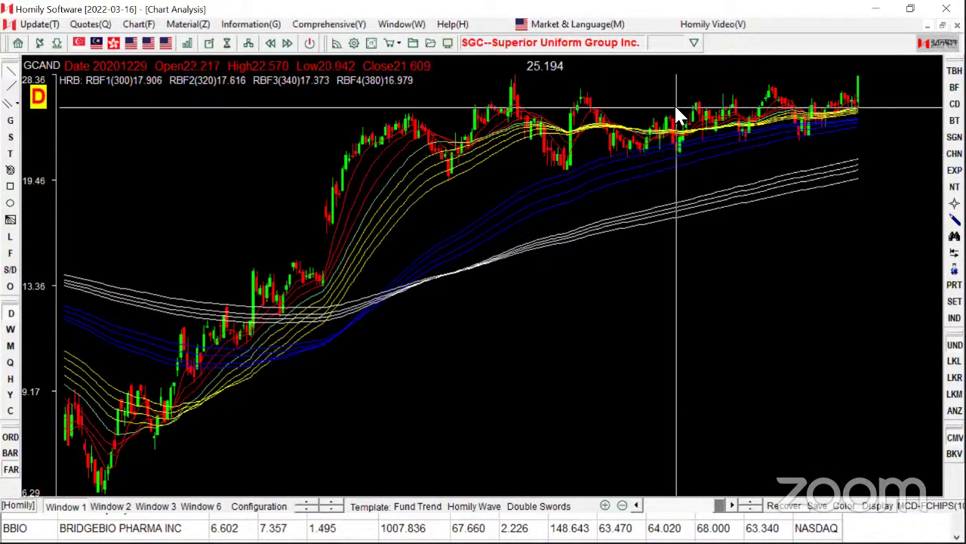
# Switch to the presentation, view the Facebook trendline slide and return to the Homily chart analysis.
pyautogui.hotkey('alt', 'Tab')
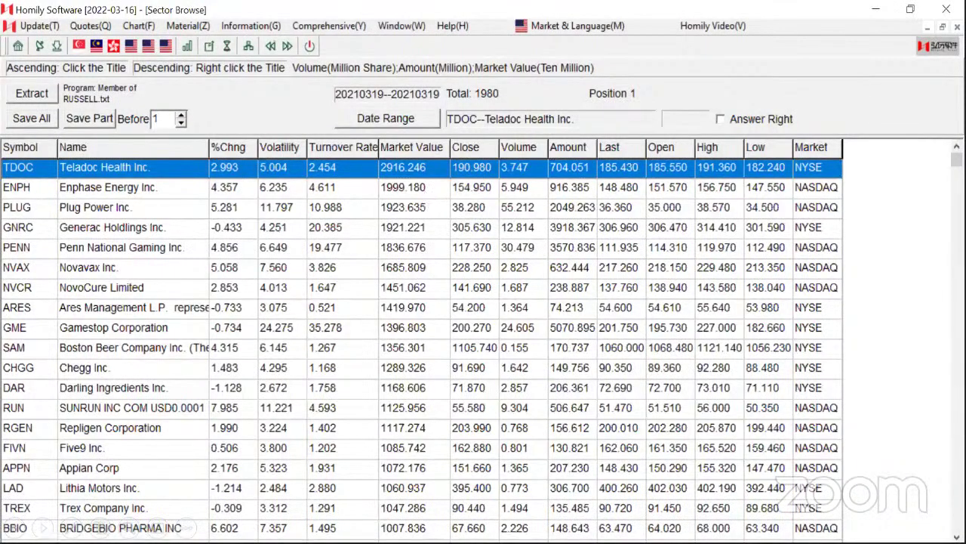
pyautogui.press('Right')
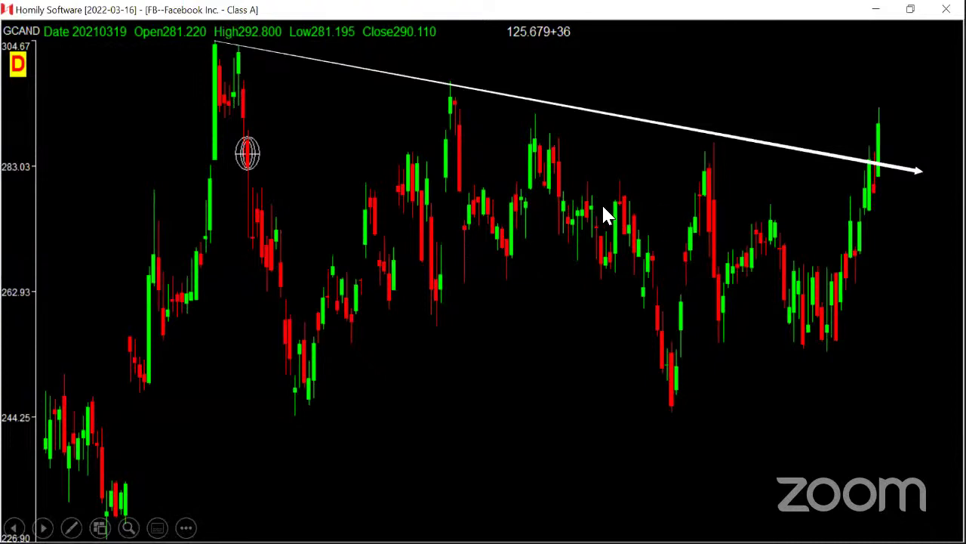
pyautogui.hotkey('alt', 'Tab')
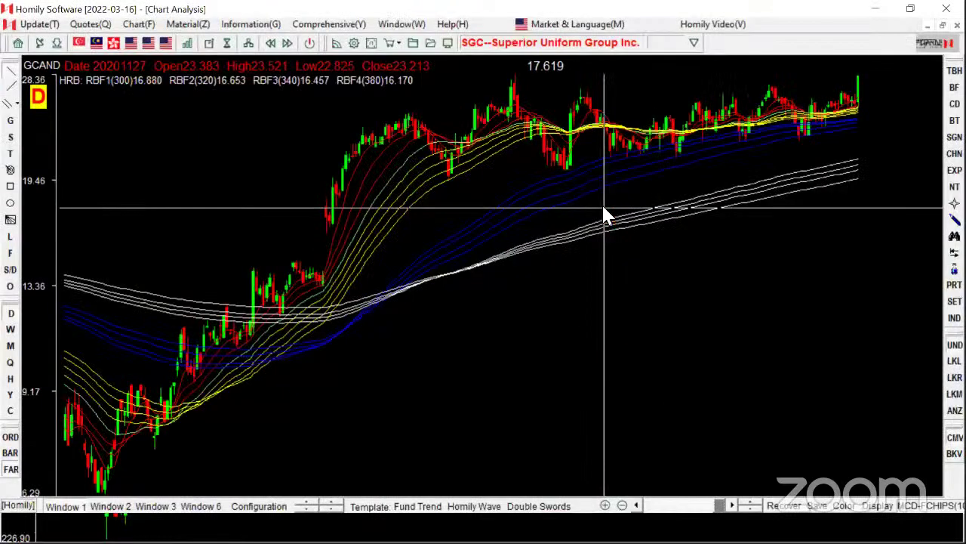
# Load the MSFT chart and examine its recent candles and HRB lines over shorter and longer time spans.
pyautogui.write('MS')
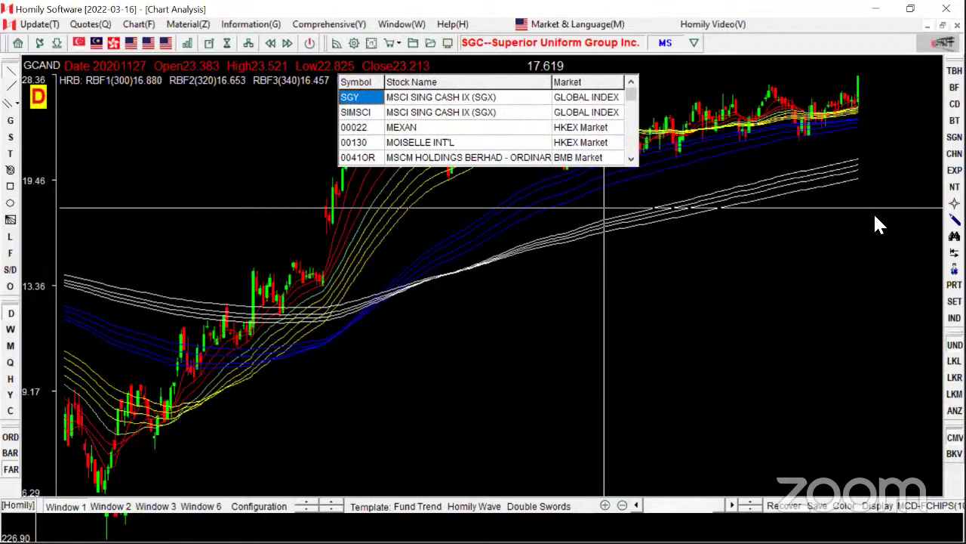
pyautogui.write('FT')
pyautogui.press('Return')
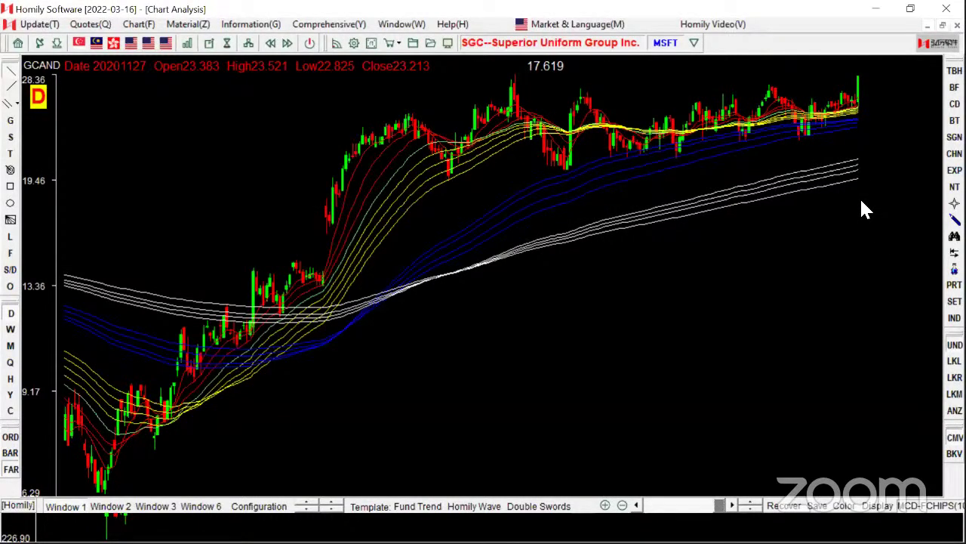
pyautogui.press('Return')
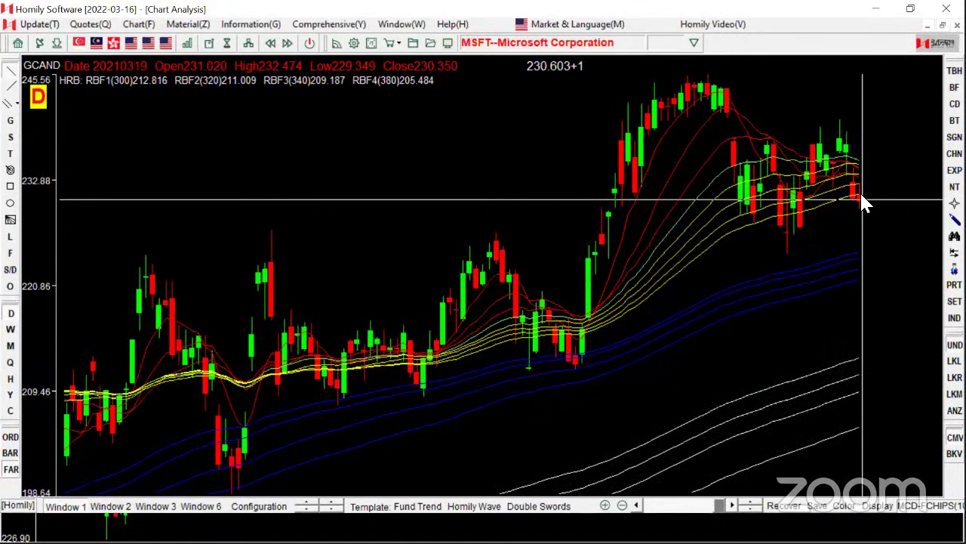
pyautogui.press('Down')
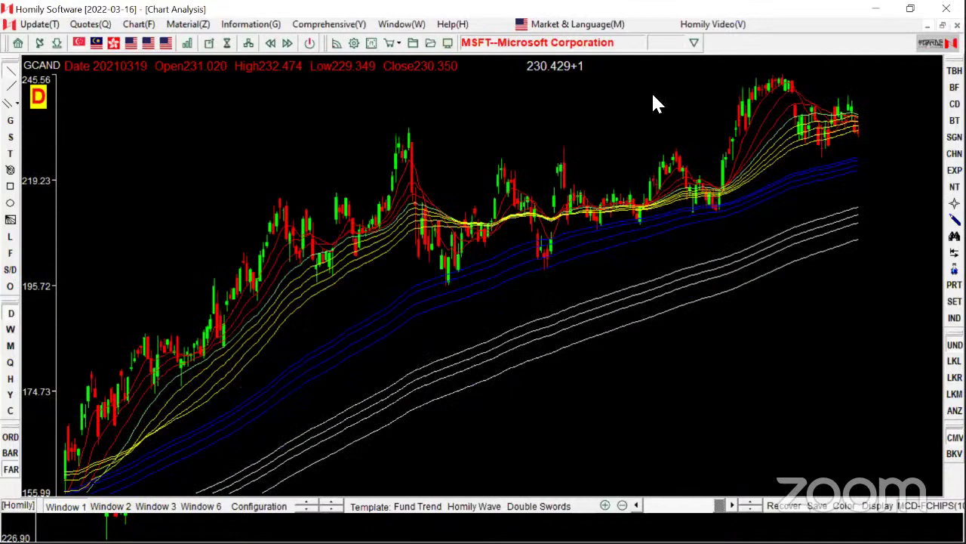
pyautogui.press('Up')
# Load the FB chart, Facebook Inc. - Class A.
pyautogui.write('F')
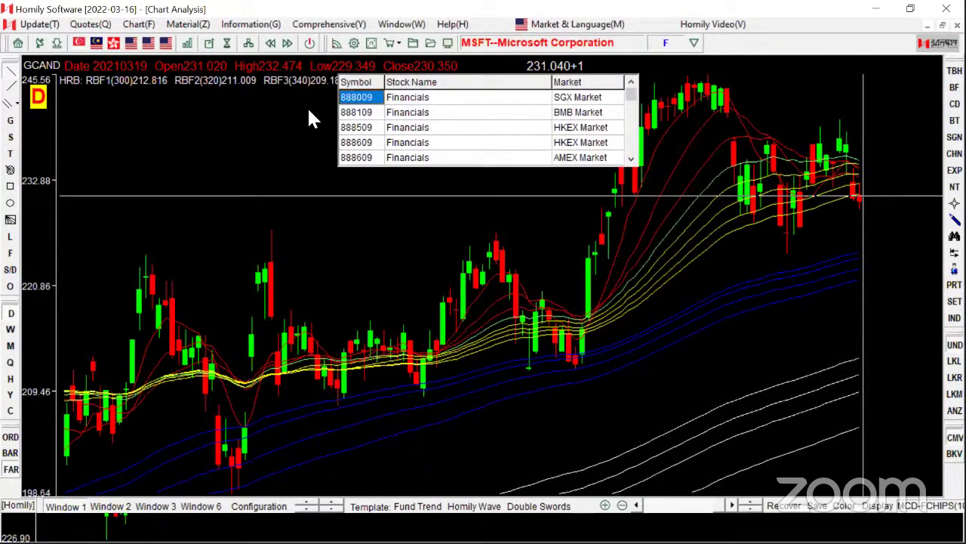
pyautogui.write('B')
pyautogui.press('Return')
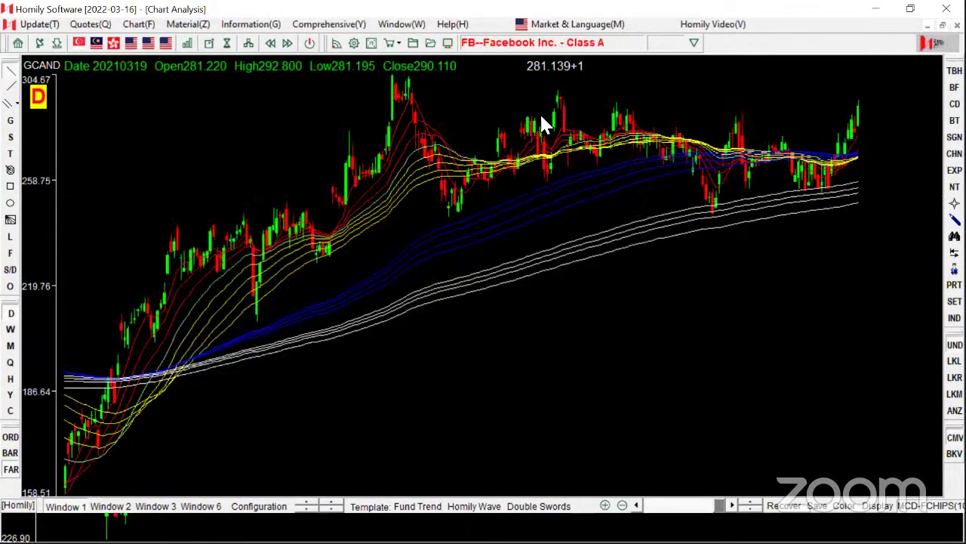
# Hide the HRB lines and draw a descending trendline from Facebook's highest peak along the lower highs past the latest candle.
pyautogui.click(392, 77)
pyautogui.moveTo(745, 127); pyautogui.dragTo(962, 140)
pyautogui.click(914, 136)
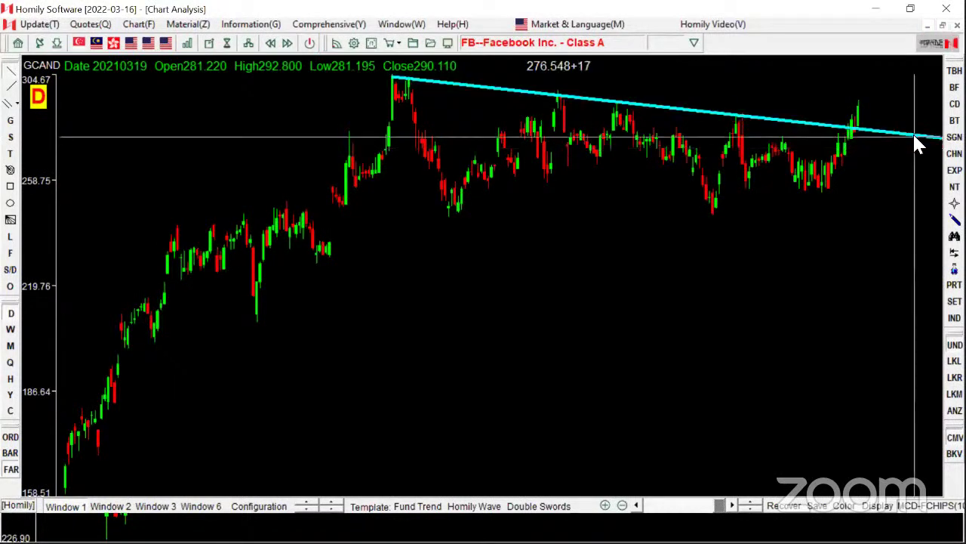
pyautogui.press('Down')
pyautogui.press('Down')
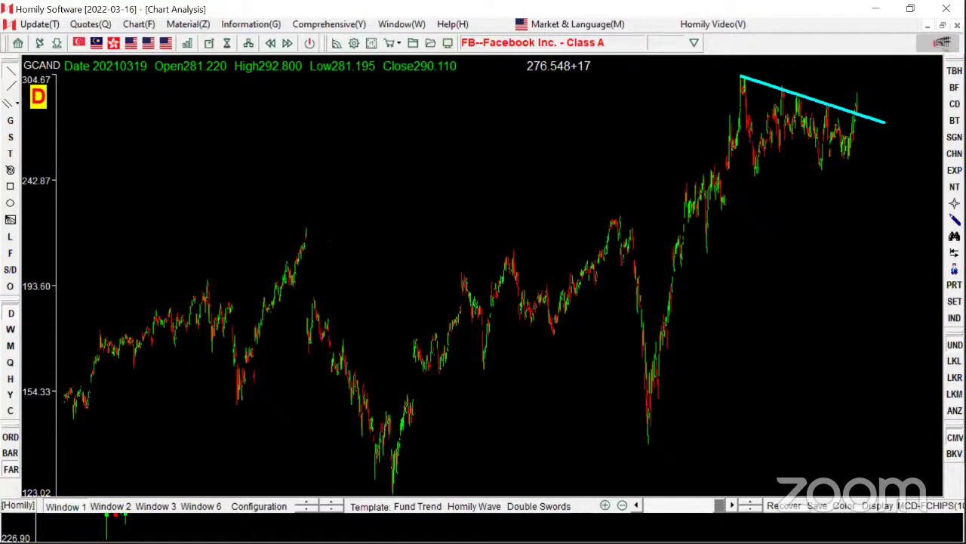
pyautogui.press('Up')
pyautogui.press('Up')
# Display the Homily Rainbow (HRB) lines on the Facebook chart and compare them with the trendline over longer and shorter time spans.
pyautogui.rightClick(797, 144)
pyautogui.click(820, 220)
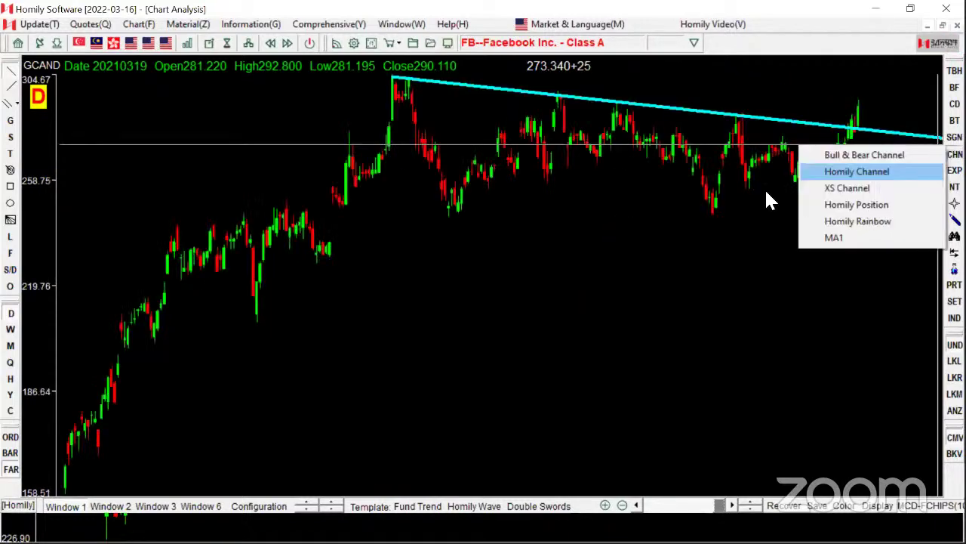
pyautogui.click(831, 167)
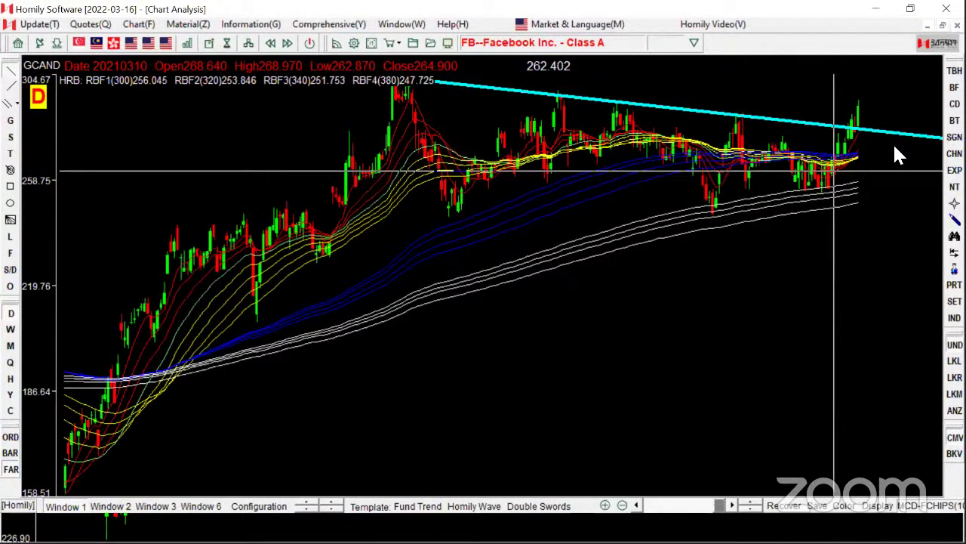
pyautogui.press('Down')
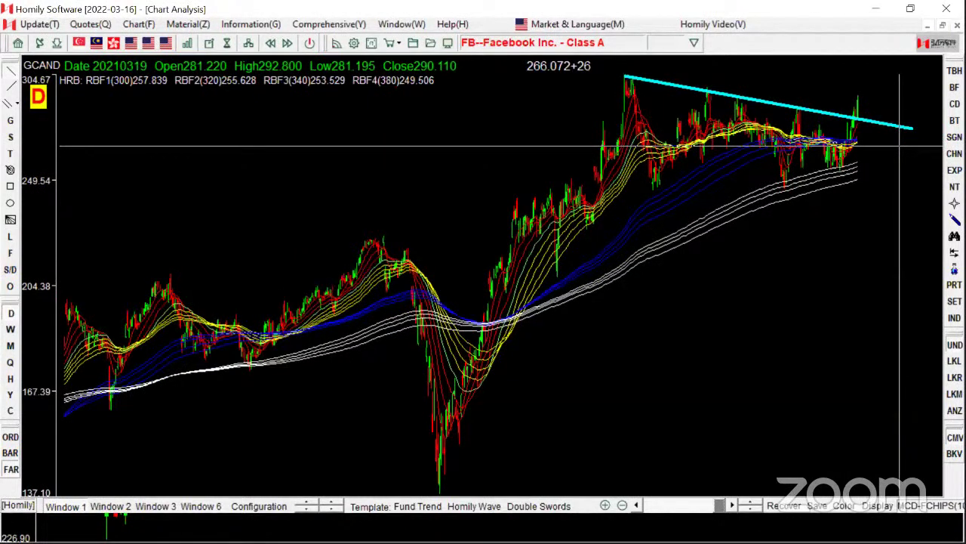
pyautogui.press('Up')
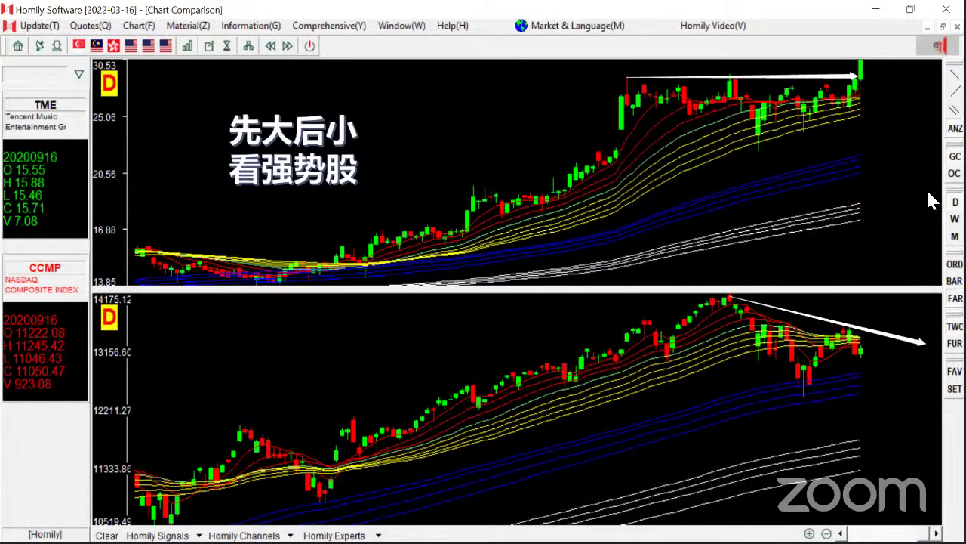
# Switch from the presentation to the Homily chart analysis and load the TME chart, Tencent Music Entertainment.
pyautogui.hotkey('alt', 'Tab')
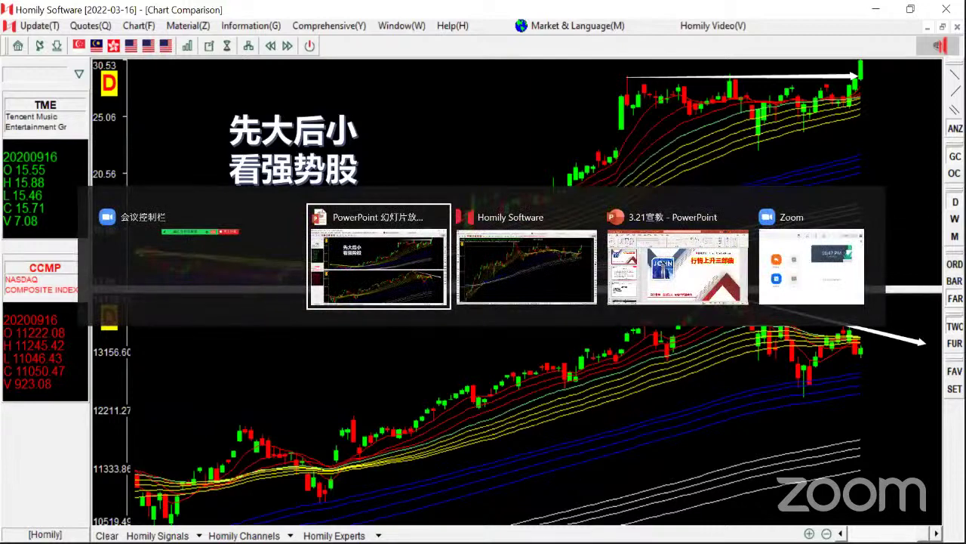
pyautogui.hotkey('alt', 'Tab')
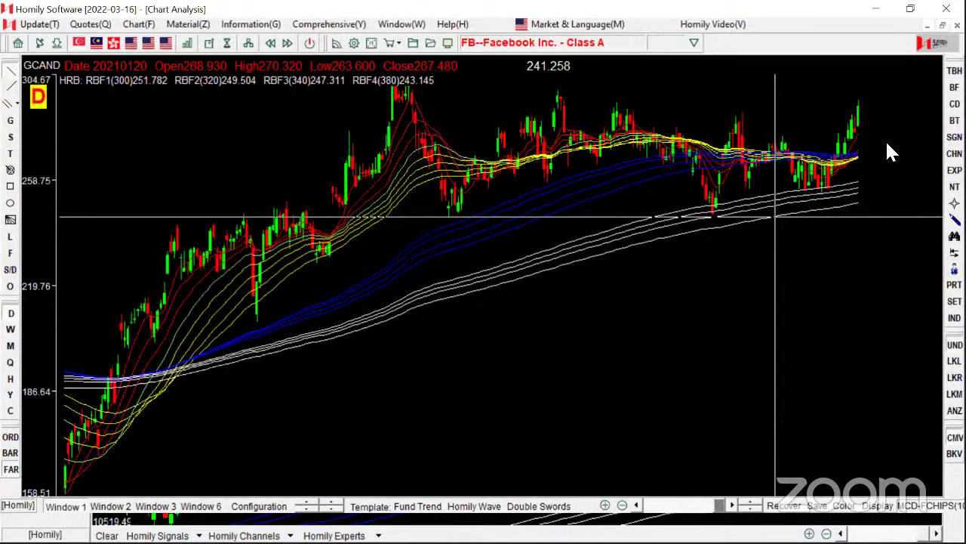
pyautogui.press('pagedown')
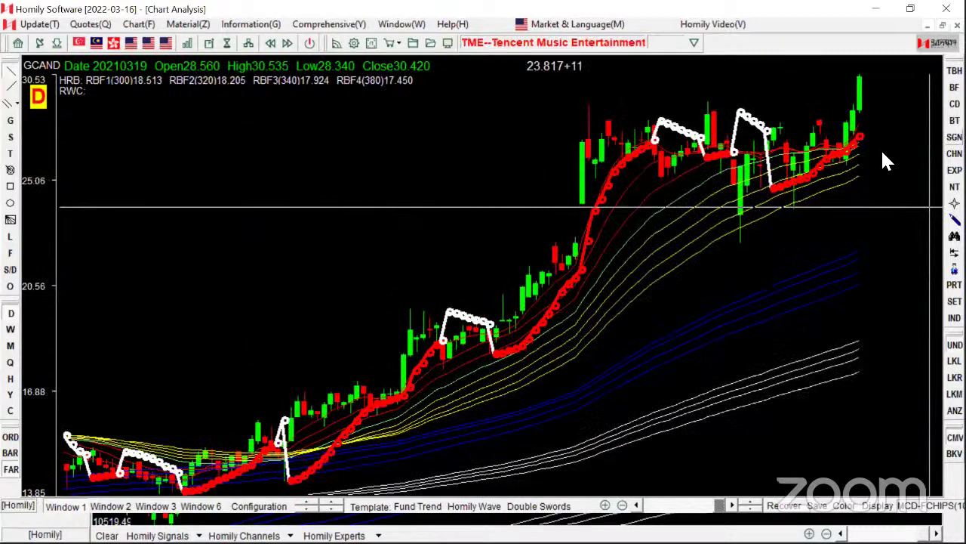
# Advance the TME chart to its latest candle and hide the white and red circle signals, keeping the HRB lines.
pyautogui.press('Up')
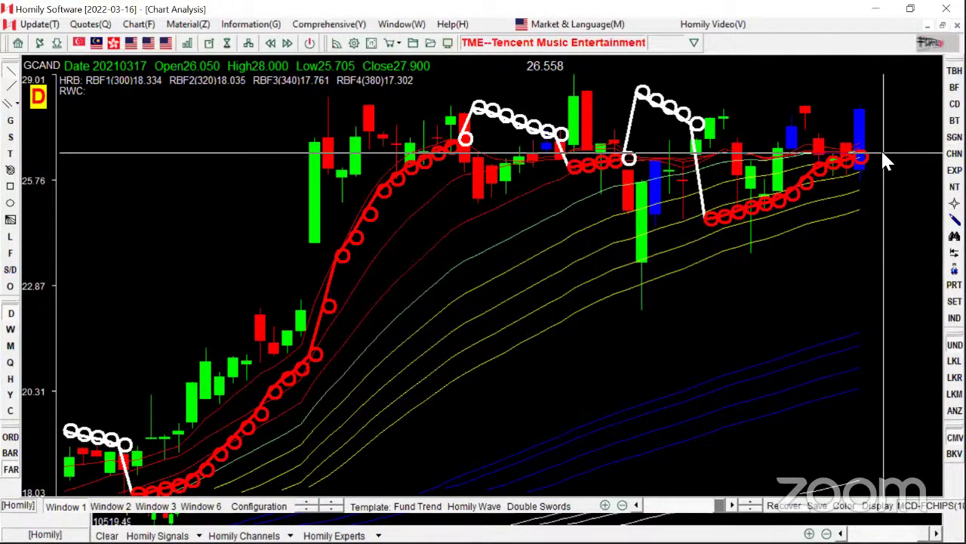
pyautogui.press('Right')
pyautogui.press('Right')
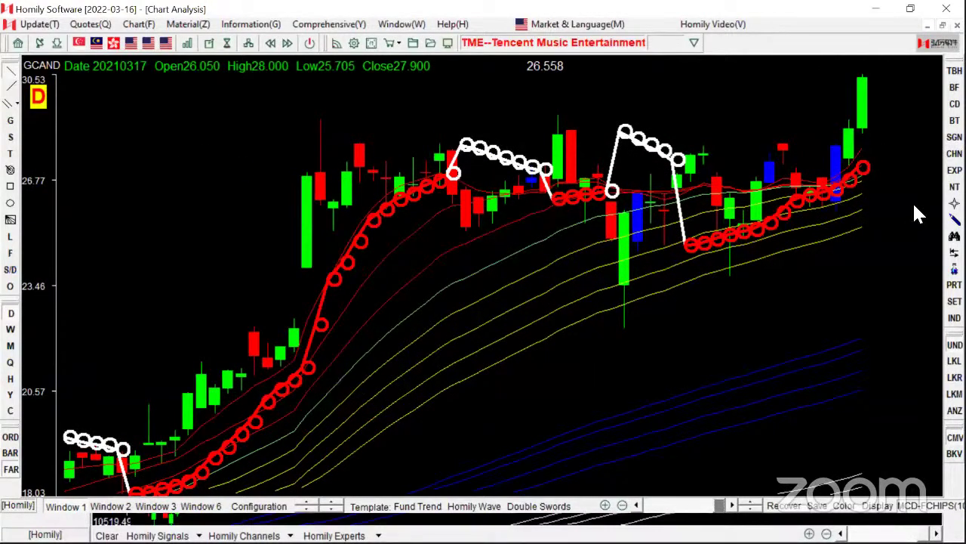
pyautogui.rightClick(887, 210)
pyautogui.click(893, 220)
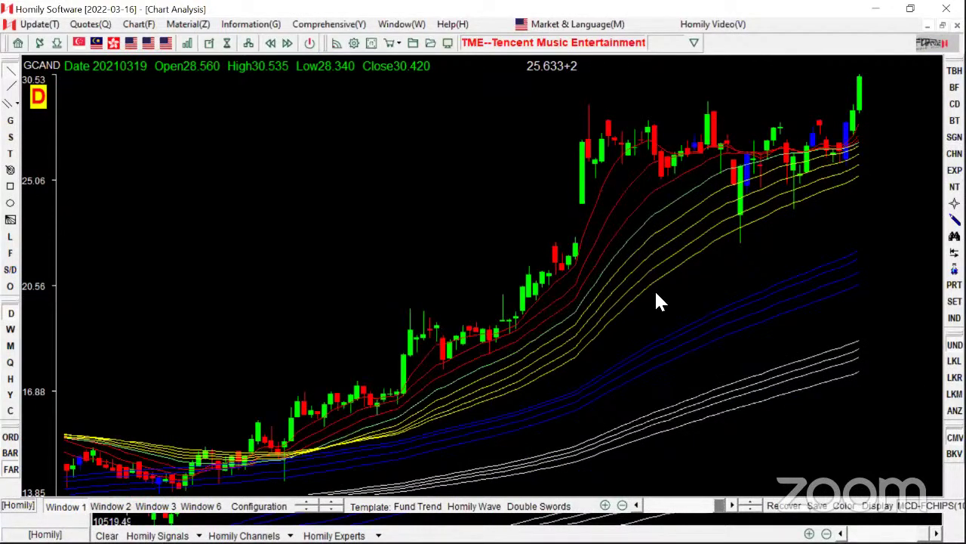
# Draw a descending trendline over TME's early downtrend and connected lines tracing its rises and pullbacks up to the latest candle.
pyautogui.press('Down')
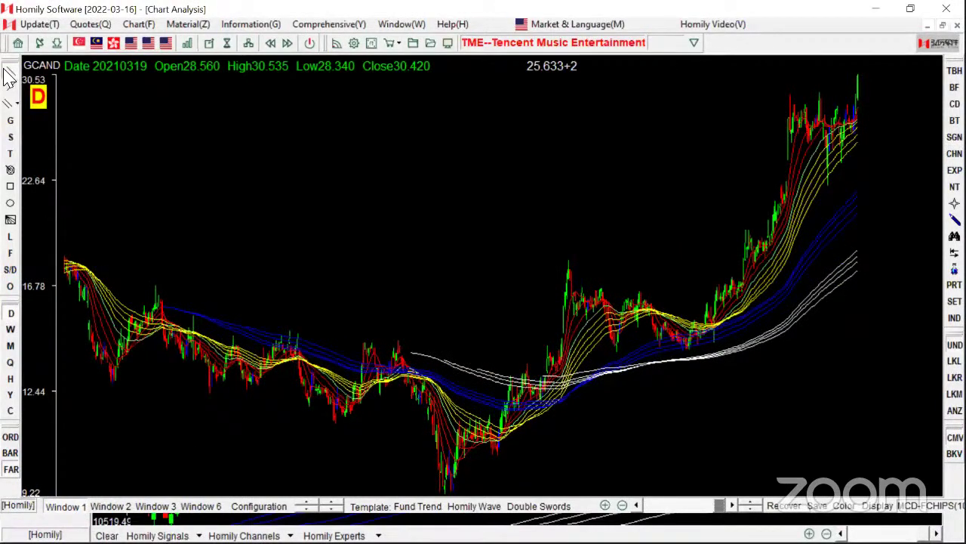
pyautogui.press('Down')
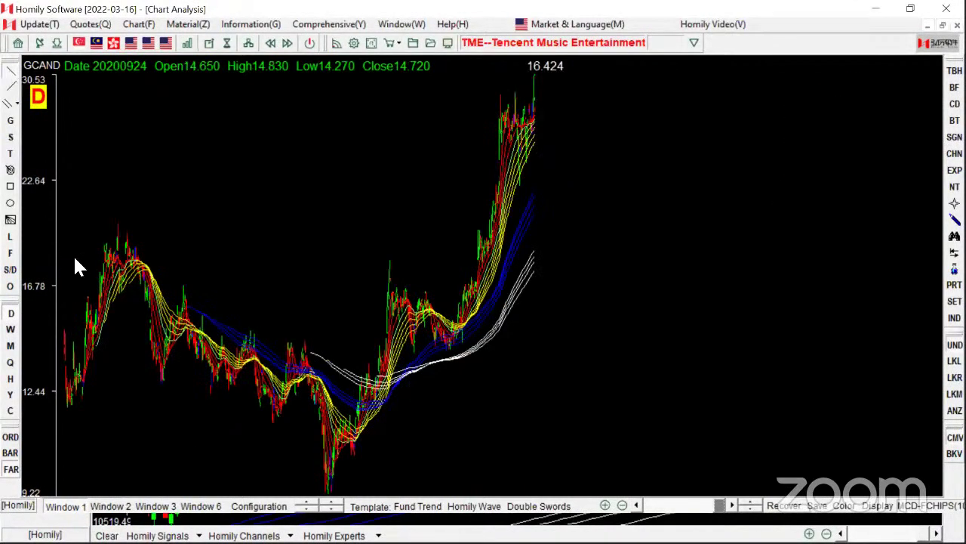
pyautogui.press('Up')
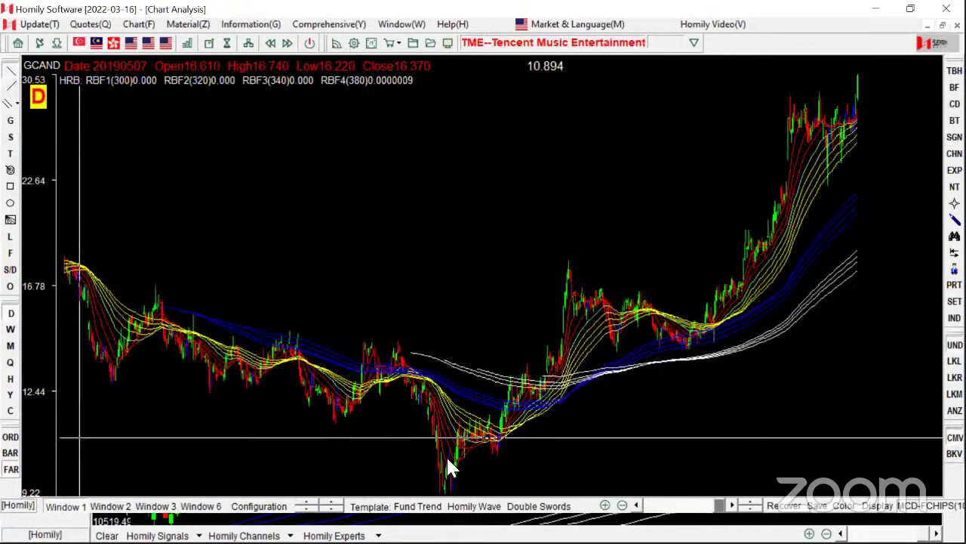
pyautogui.moveTo(447, 465); pyautogui.dragTo(478, 367)
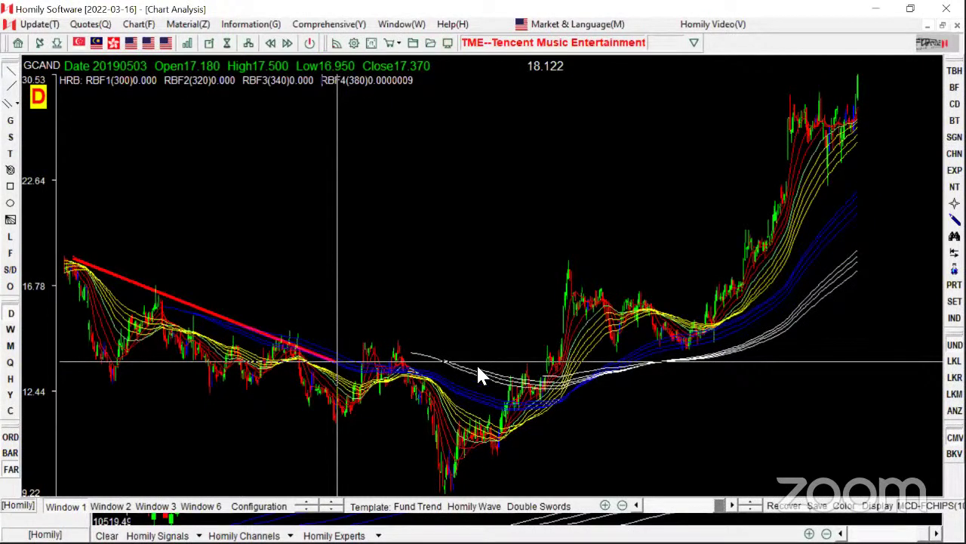
pyautogui.click(579, 287)
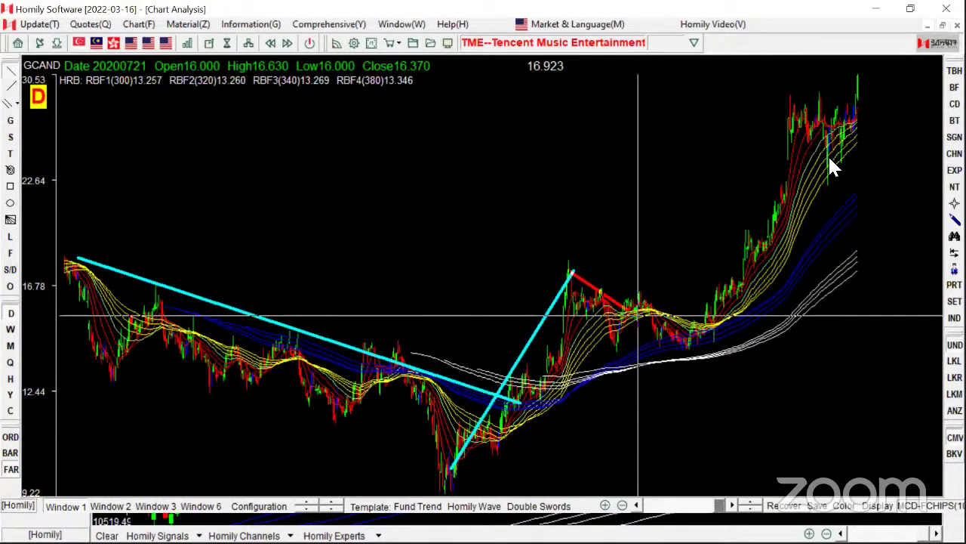
pyautogui.click(870, 73)
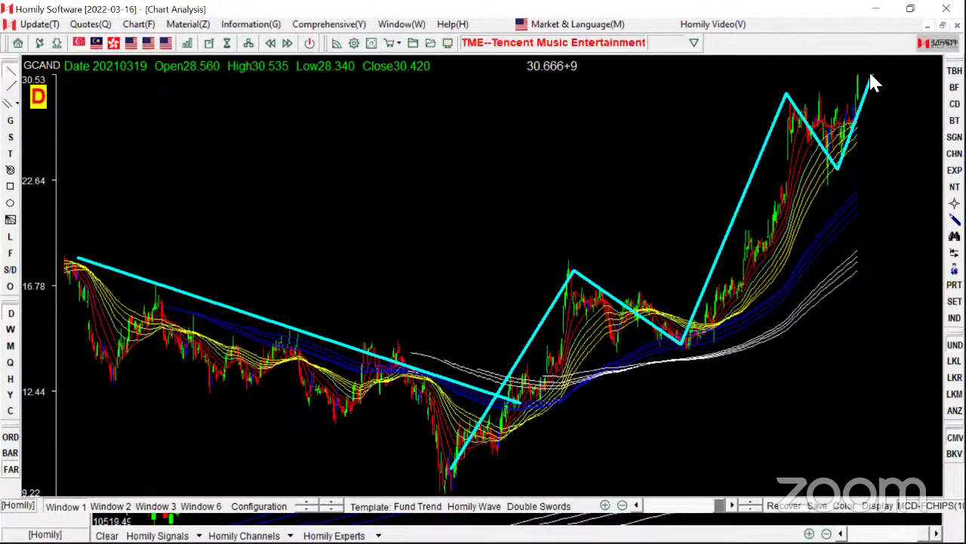
# Focus on TME's recent candles and draw a horizontal line along the recent highs back to the first peak of the consolidation.
pyautogui.press('Up')
pyautogui.click(870, 75)
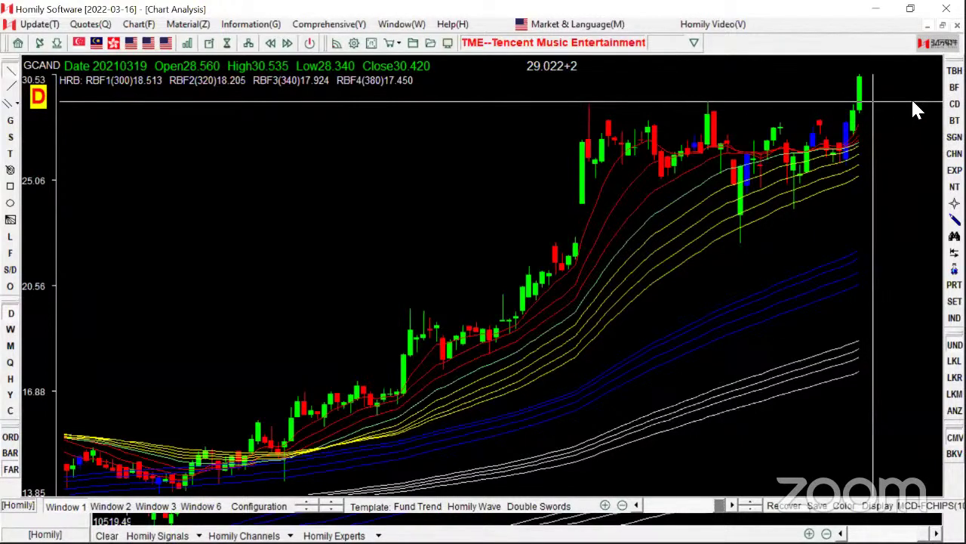
pyautogui.moveTo(913, 102)
pyautogui.mouseDown()
pyautogui.moveTo(567, 114)
pyautogui.moveTo(590, 103)
pyautogui.mouseUp()
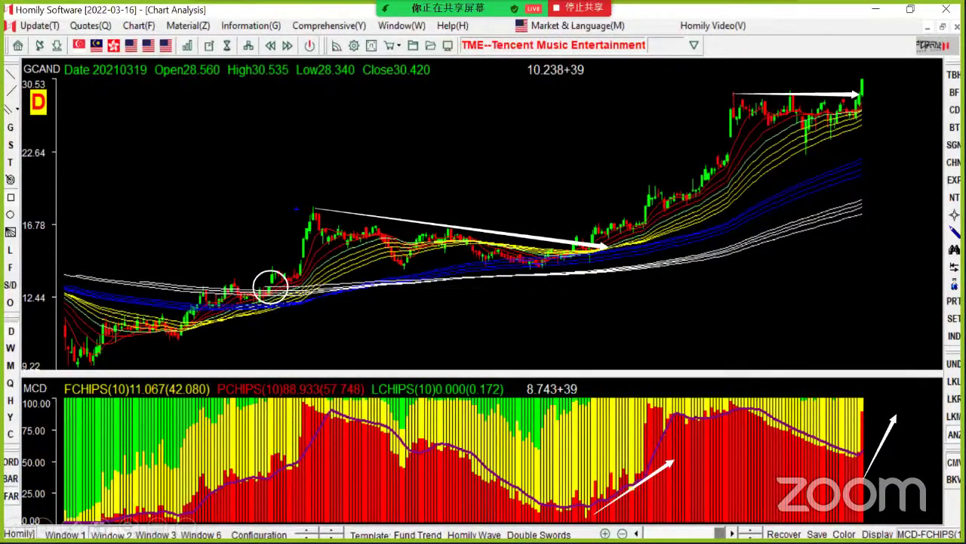
# Trace TME's highs along the slide's arrows, sketch horizontal and descending breakout patterns beside them, and clear the ink.
pyautogui.moveTo(315, 205); pyautogui.dragTo(592, 238)
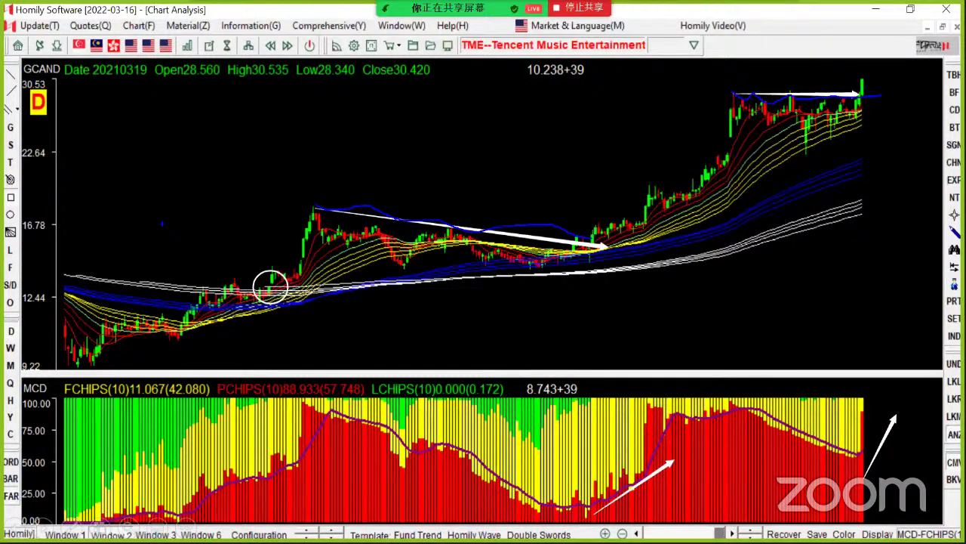
pyautogui.moveTo(123, 228); pyautogui.dragTo(295, 171)
pyautogui.moveTo(109, 188); pyautogui.dragTo(353, 181)
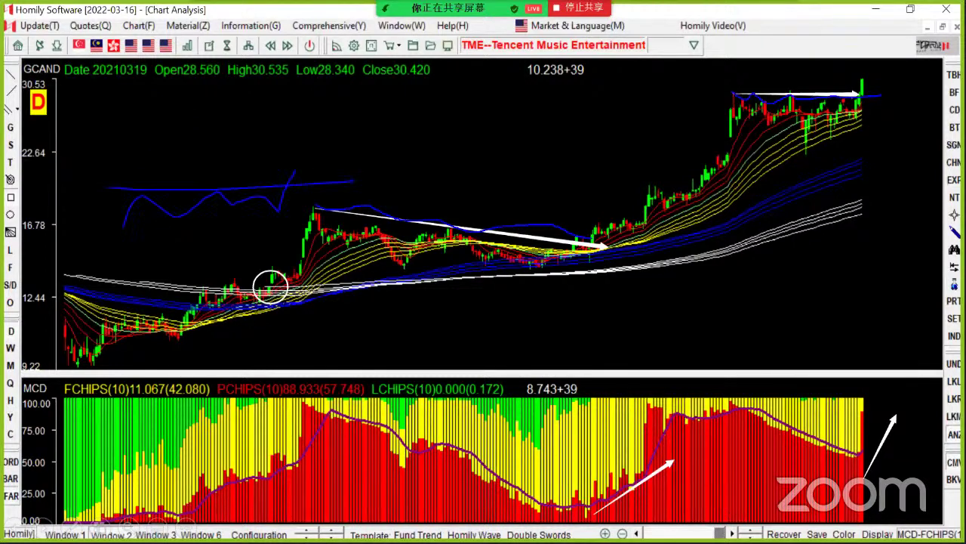
pyautogui.moveTo(287, 187); pyautogui.dragTo(516, 79)
pyautogui.moveTo(342, 97); pyautogui.dragTo(535, 121)
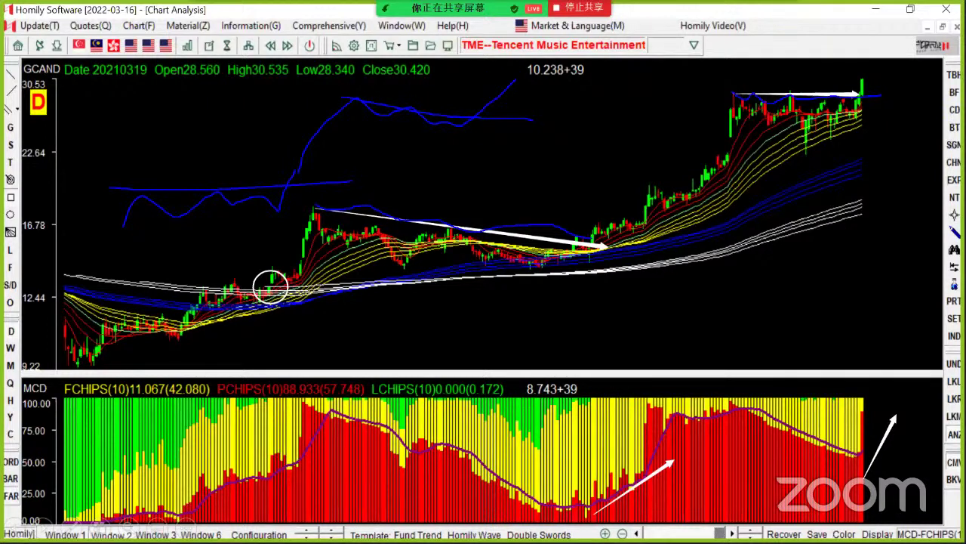
pyautogui.press('Escape')
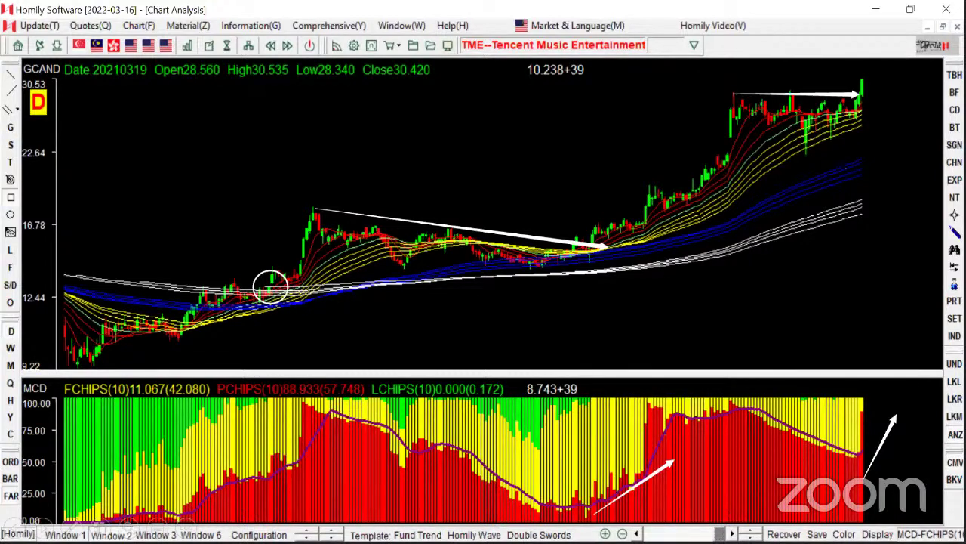
# Advance to the Pinduoduo Fibonacci slide, trace the first two rises and pullbacks, and mark the 50.0%, 61.8% and 140.308 levels.
pyautogui.press('Right')
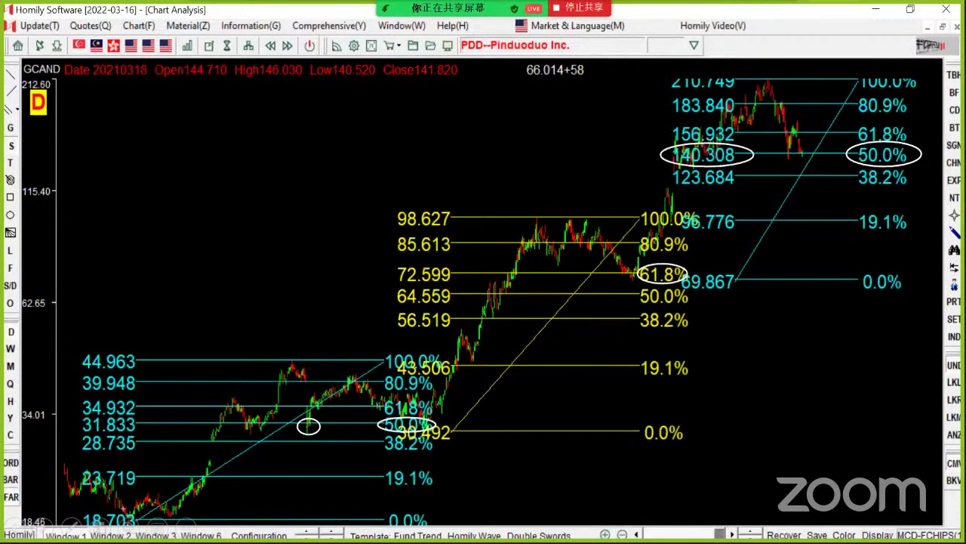
pyautogui.moveTo(129, 515)
pyautogui.mouseDown()
pyautogui.moveTo(267, 399)
pyautogui.moveTo(306, 428)
pyautogui.mouseUp()
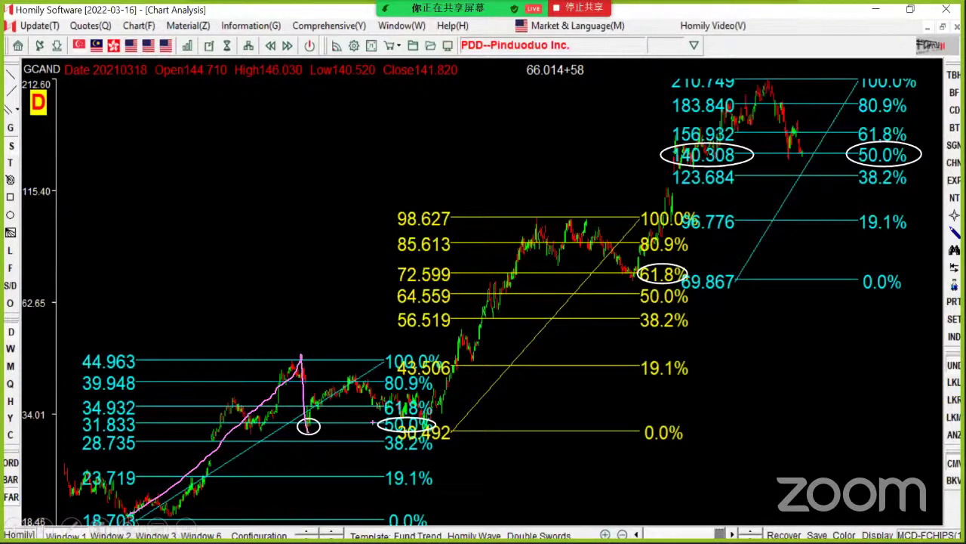
pyautogui.moveTo(365, 421)
pyautogui.mouseDown()
pyautogui.moveTo(408, 434)
pyautogui.moveTo(535, 226)
pyautogui.moveTo(642, 286)
pyautogui.moveTo(672, 284)
pyautogui.mouseUp()
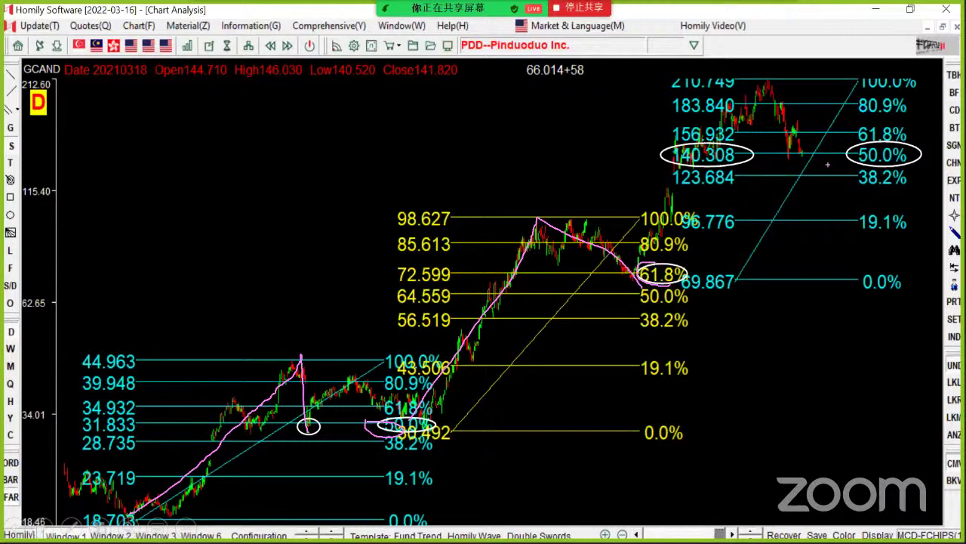
pyautogui.moveTo(777, 152); pyautogui.dragTo(817, 160)
pyautogui.moveTo(483, 133); pyautogui.dragTo(669, 155)
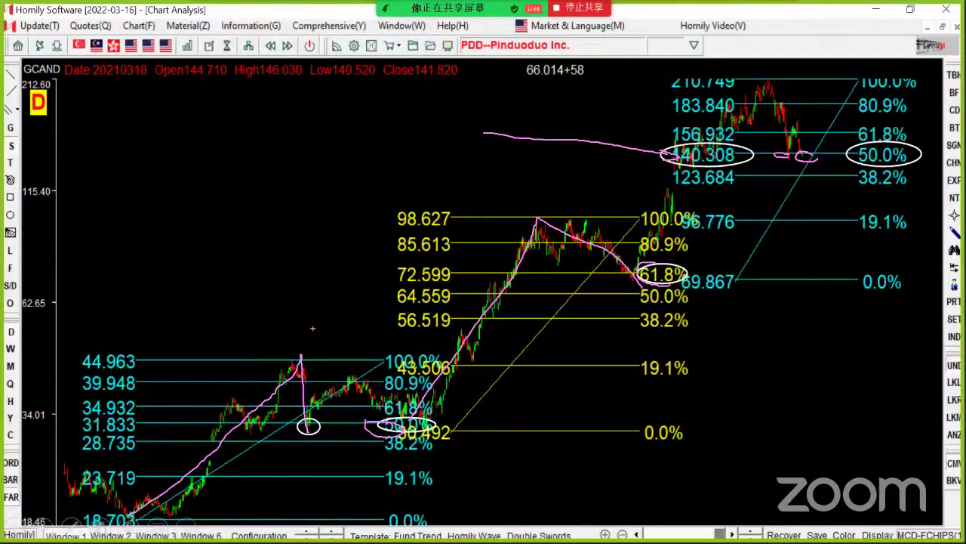
# Mark the first peak and the 140.308 level, sketch a rise-and-pullback pattern in the slide's empty area, and clear the ink.
pyautogui.moveTo(285, 341); pyautogui.dragTo(308, 346)
pyautogui.moveTo(603, 148); pyautogui.dragTo(629, 148)
pyautogui.moveTo(747, 436)
pyautogui.mouseDown()
pyautogui.moveTo(839, 359)
pyautogui.moveTo(870, 356)
pyautogui.moveTo(867, 339)
pyautogui.mouseUp()
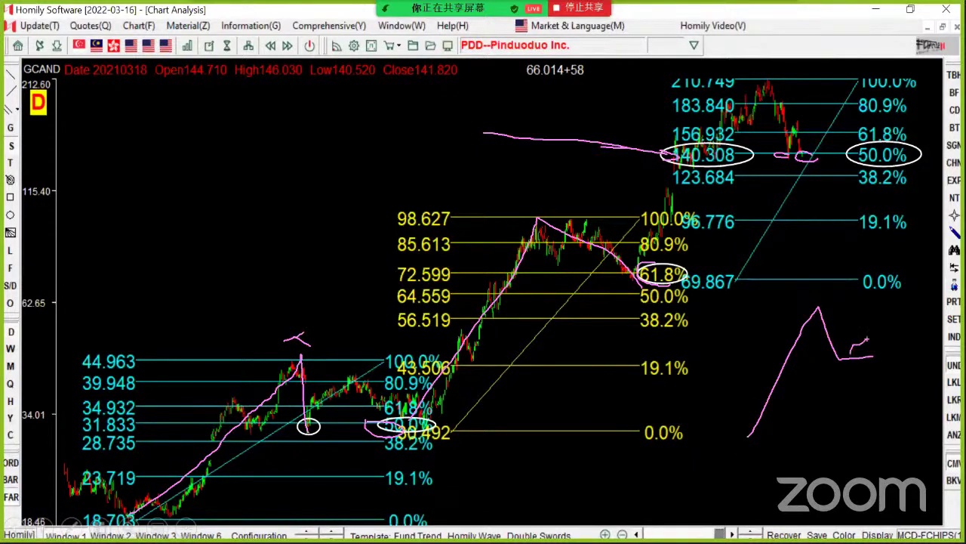
pyautogui.press('Escape')
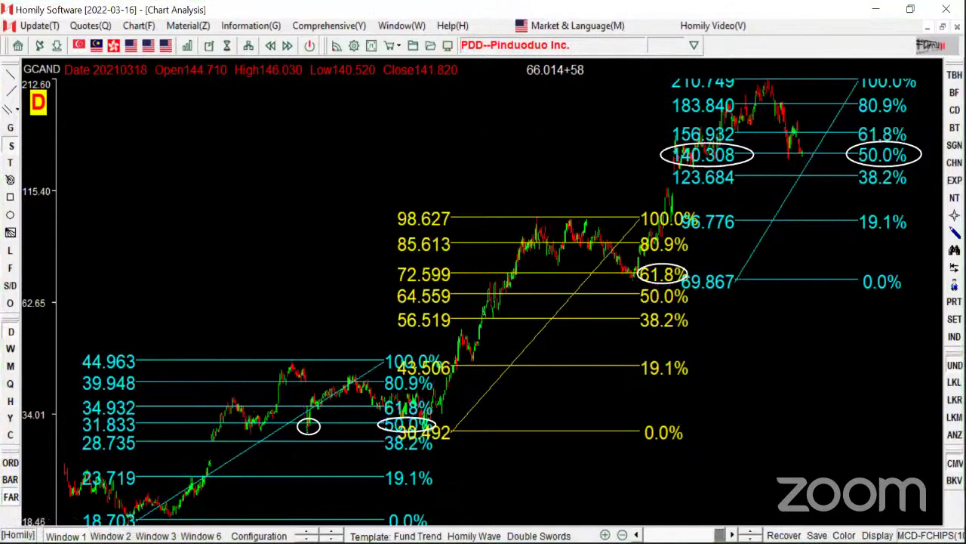
# Load the PDD chart in Homily and draw a descending trendline from the July 2020 peak along the lower highs past the breakout.
pyautogui.hotkey('alt', 'Tab')
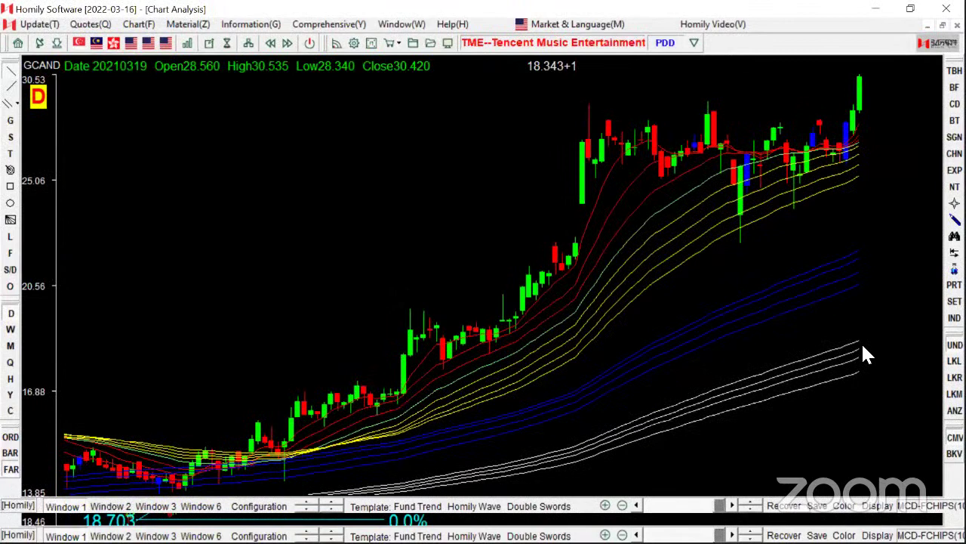
pyautogui.press('Return')
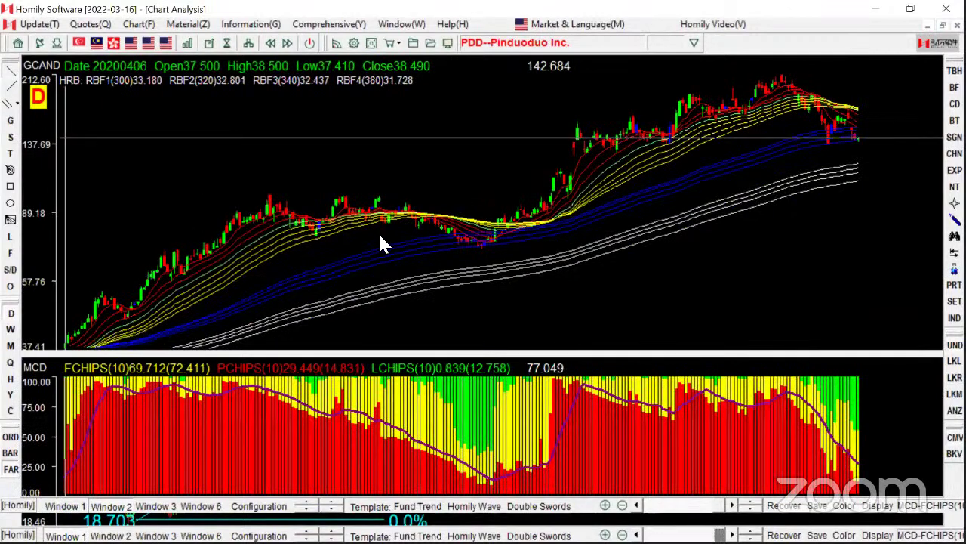
pyautogui.click(276, 203)
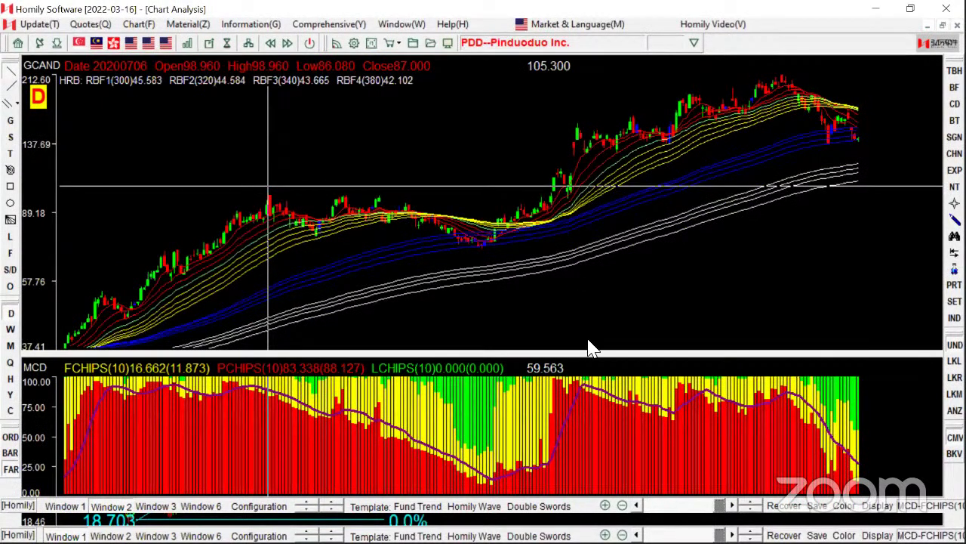
pyautogui.click(593, 393)
# Circle the candles reaching PDD's descending trendline and the matching low red bars in the MCD indicator.
pyautogui.click(93, 203)
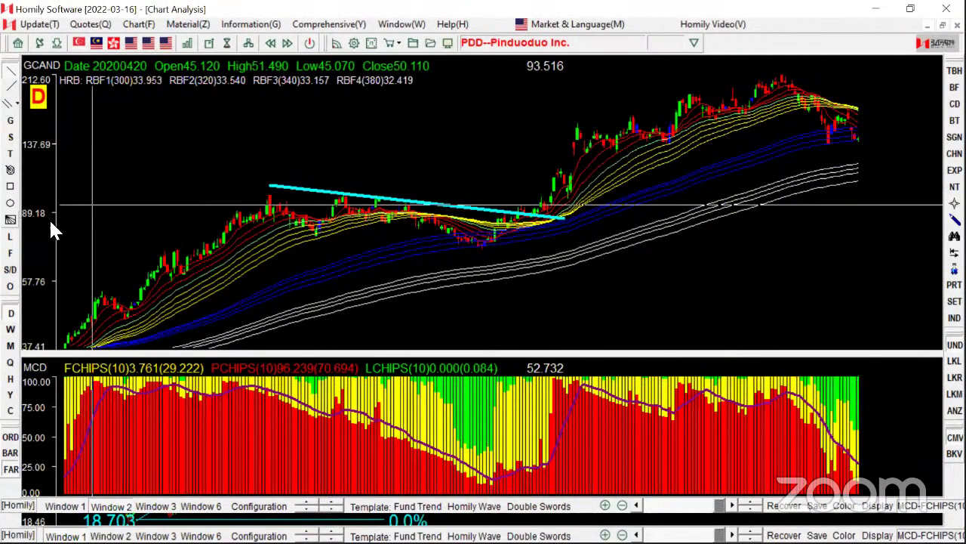
pyautogui.click(490, 213)
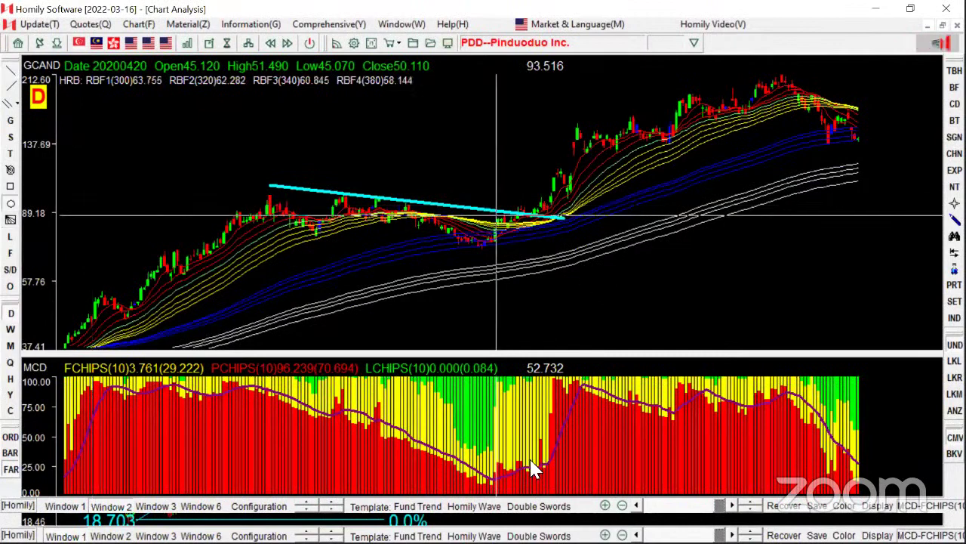
pyautogui.click(505, 463)
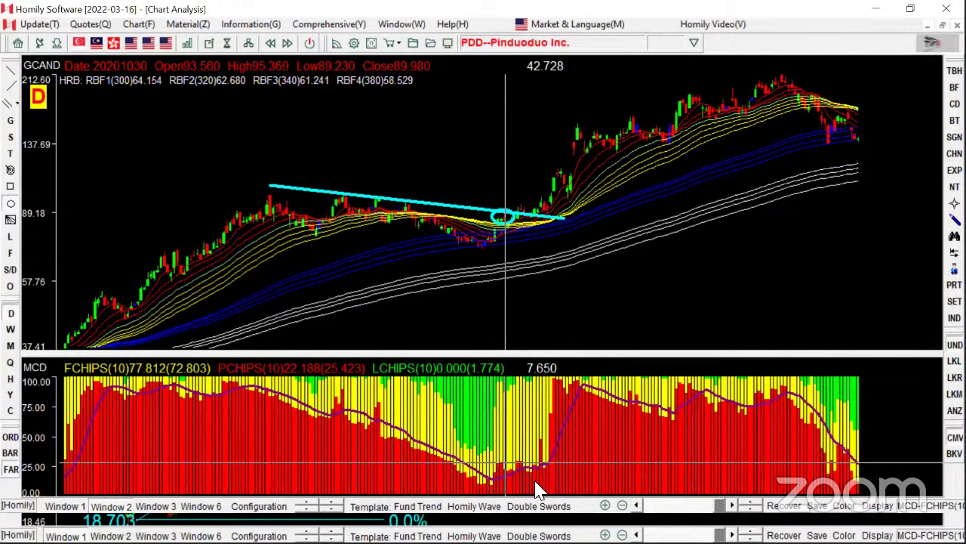
pyautogui.click(536, 485)
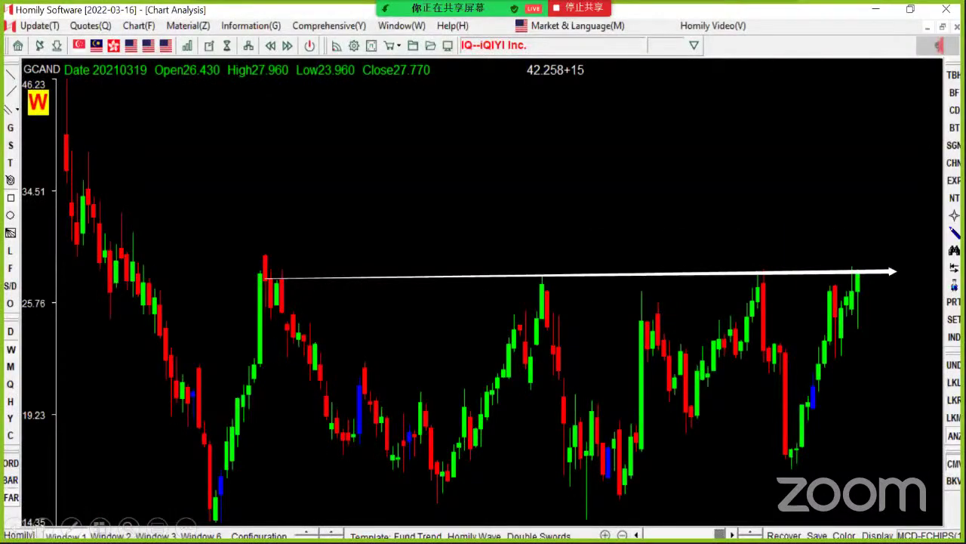
# Circle the four peaks touching the resistance line on the iQIYI weekly slide and the stock name above the chart.
pyautogui.moveTo(242, 289)
pyautogui.mouseDown()
pyautogui.moveTo(297, 258)
pyautogui.moveTo(244, 285)
pyautogui.mouseUp()
pyautogui.moveTo(568, 274); pyautogui.dragTo(579, 276)
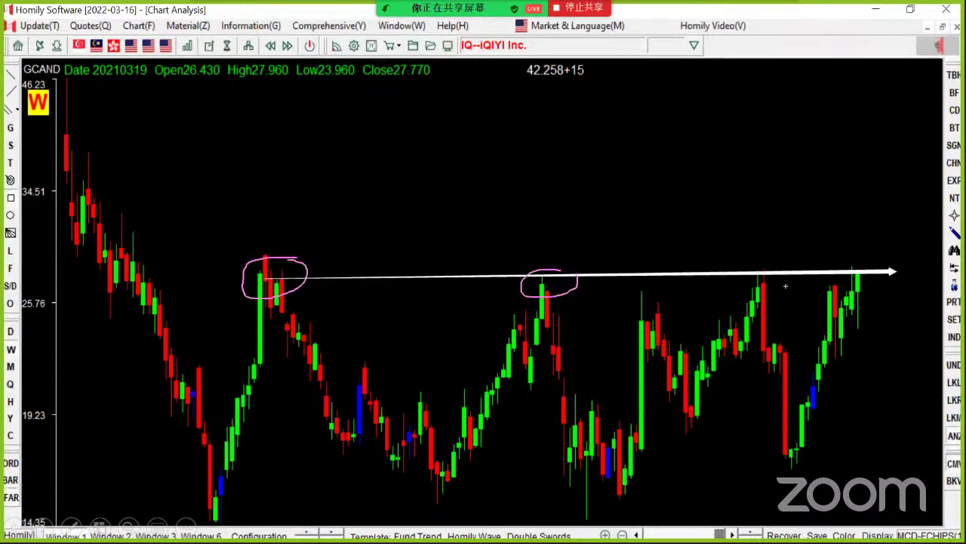
pyautogui.moveTo(785, 286); pyautogui.dragTo(788, 285)
pyautogui.moveTo(865, 279); pyautogui.dragTo(844, 267)
pyautogui.moveTo(543, 32); pyautogui.dragTo(562, 54)
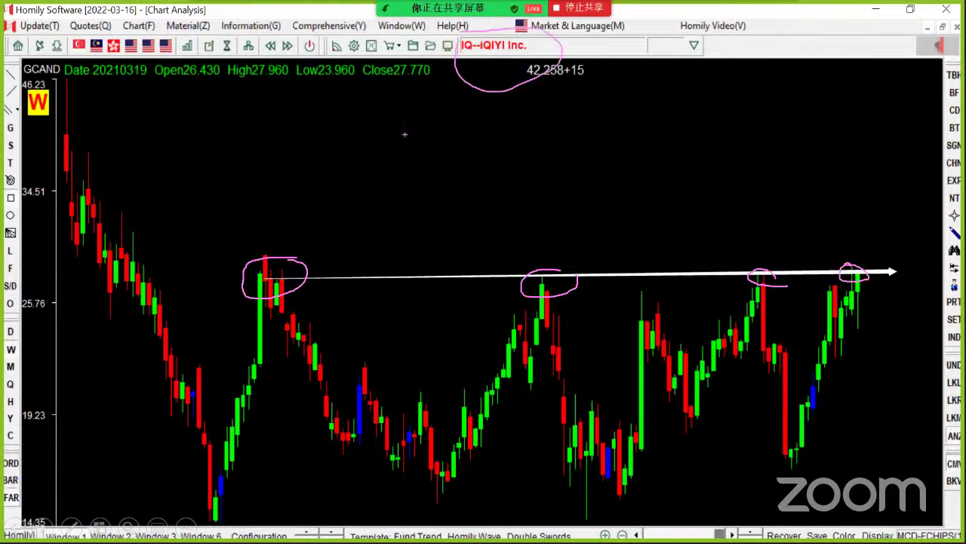
# Trace iQIYI's swings below resistance, underline the peaks, sketch an upward breakout from the last one, and clear the ink.
pyautogui.moveTo(204, 459)
pyautogui.mouseDown()
pyautogui.moveTo(332, 419)
pyautogui.moveTo(542, 278)
pyautogui.moveTo(723, 302)
pyautogui.moveTo(770, 414)
pyautogui.moveTo(844, 301)
pyautogui.mouseUp()
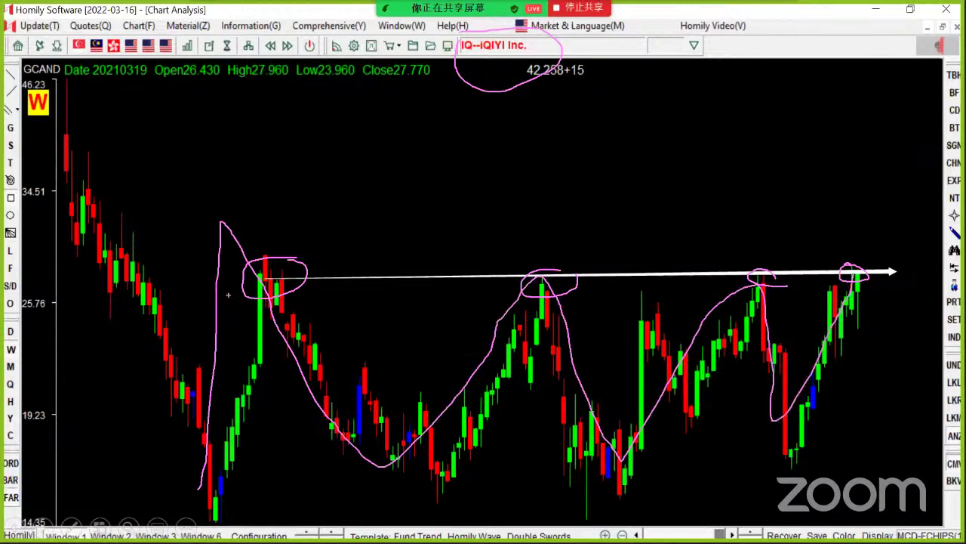
pyautogui.moveTo(242, 281)
pyautogui.mouseDown()
pyautogui.moveTo(844, 299)
pyautogui.moveTo(872, 287)
pyautogui.moveTo(916, 93)
pyautogui.mouseUp()
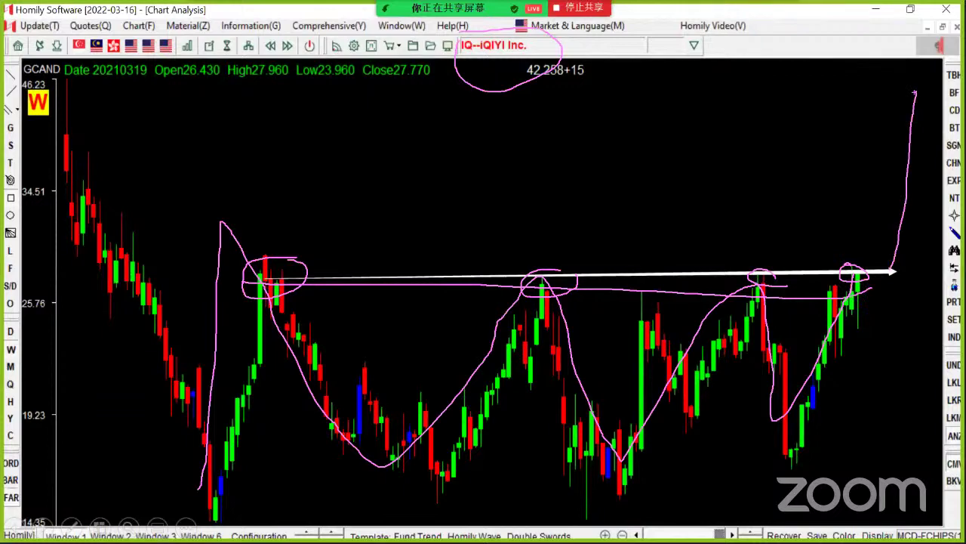
pyautogui.press('e')
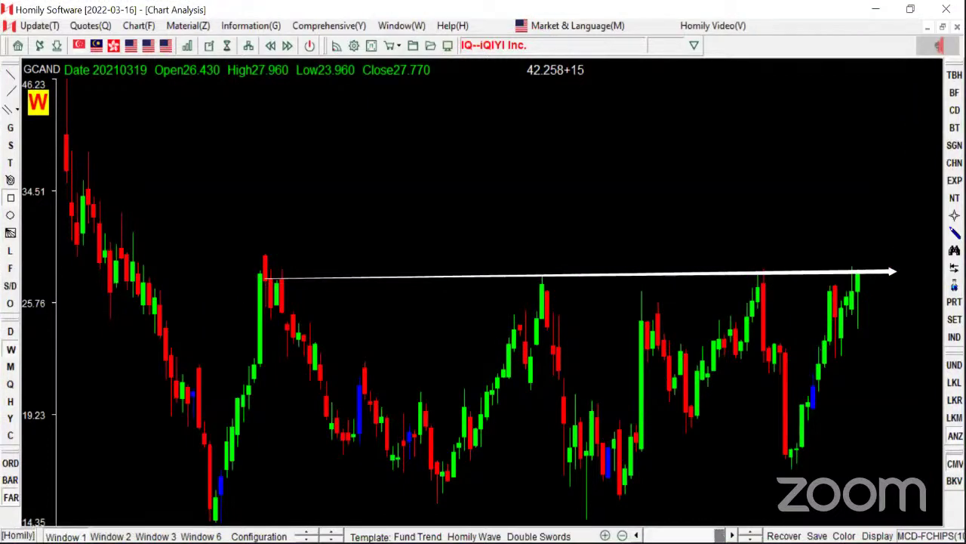
# End the slide show, switch to Homily, and load the iQIYI (IQ) chart.
pyautogui.press('Escape')
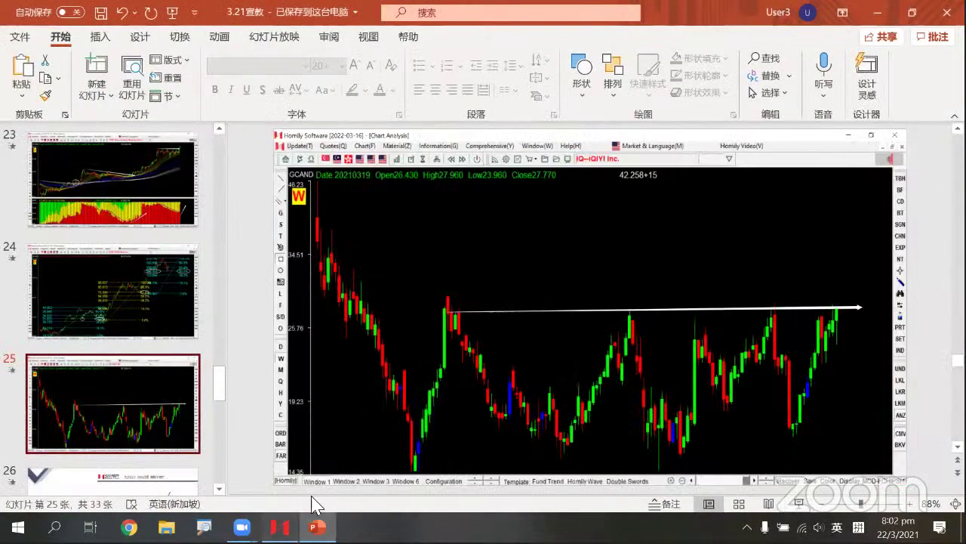
pyautogui.click(279, 527)
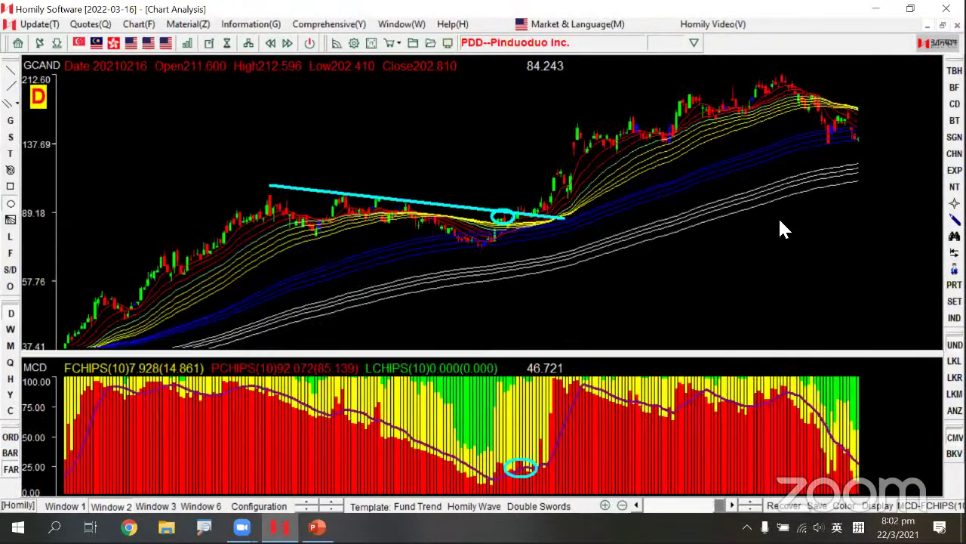
pyautogui.write('IQI')
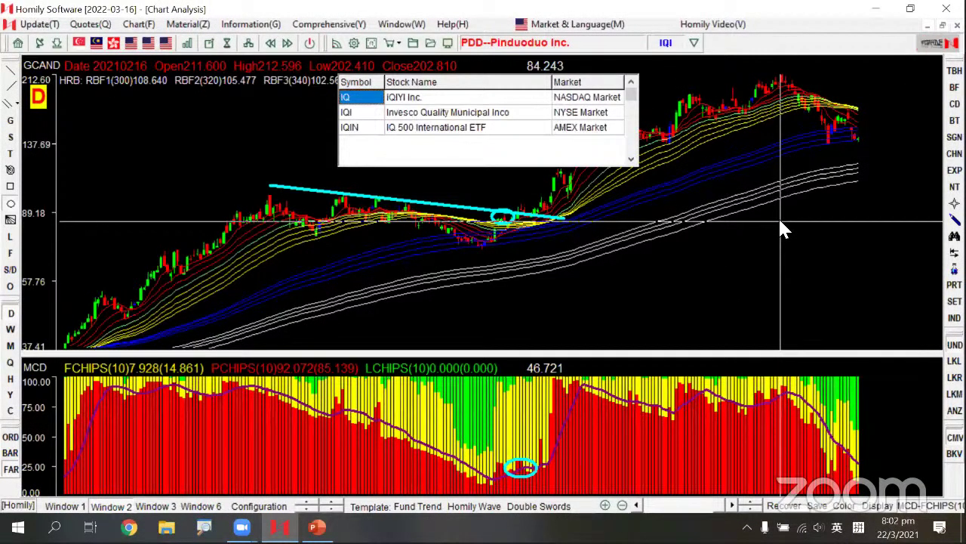
pyautogui.write('Y')
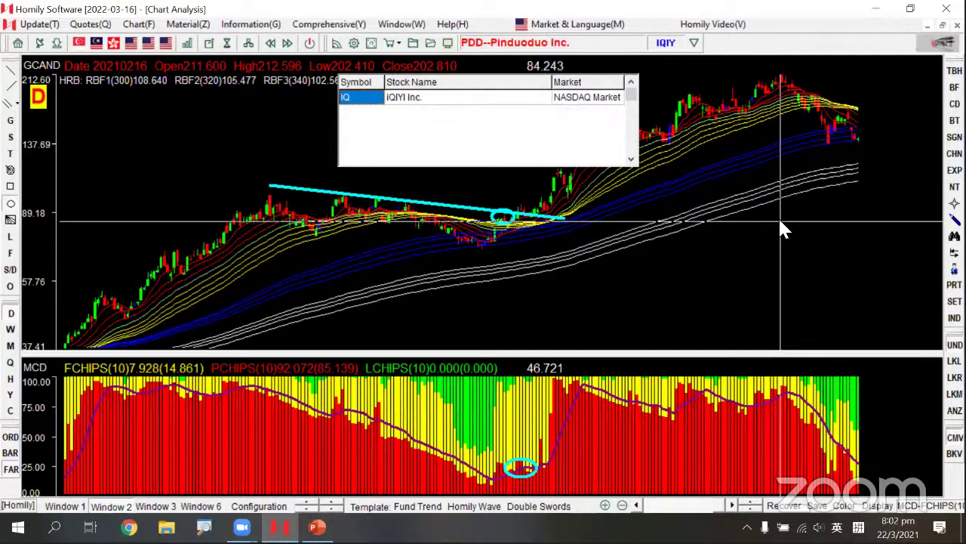
pyautogui.press('Return')
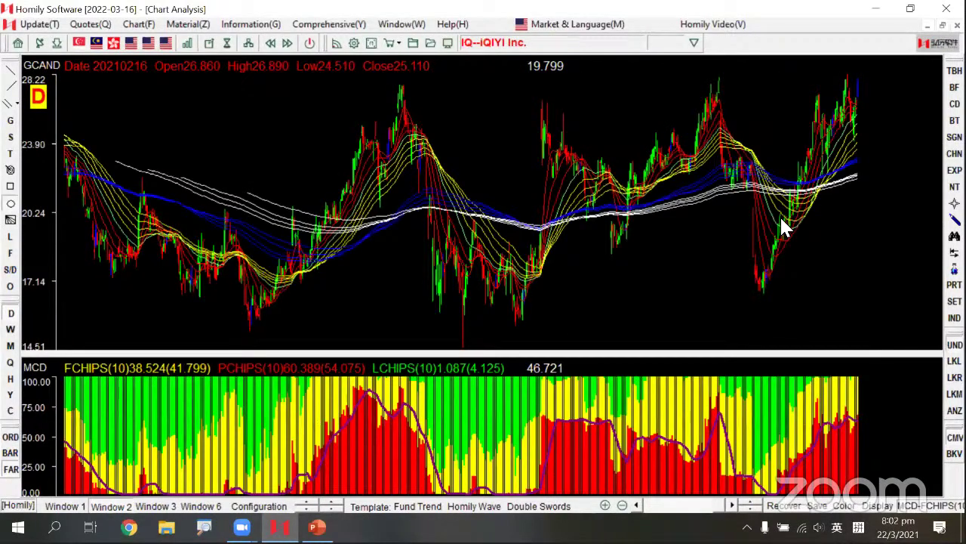
# Overlay the RWC white and red circle signals on the latest candles of IQ's daily chart.
pyautogui.press('Up')
pyautogui.press('Up')
pyautogui.press('Up')
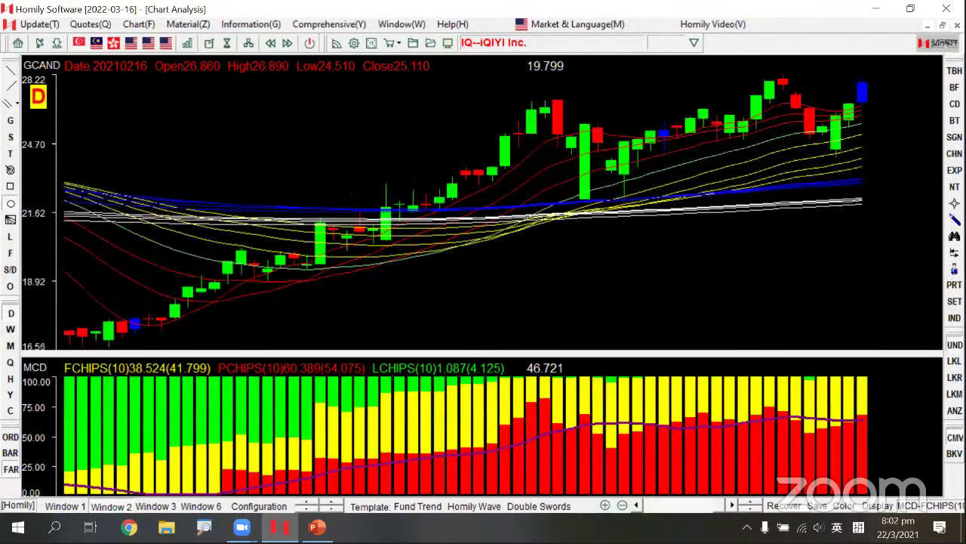
pyautogui.rightClick(884, 221)
pyautogui.click(887, 226)
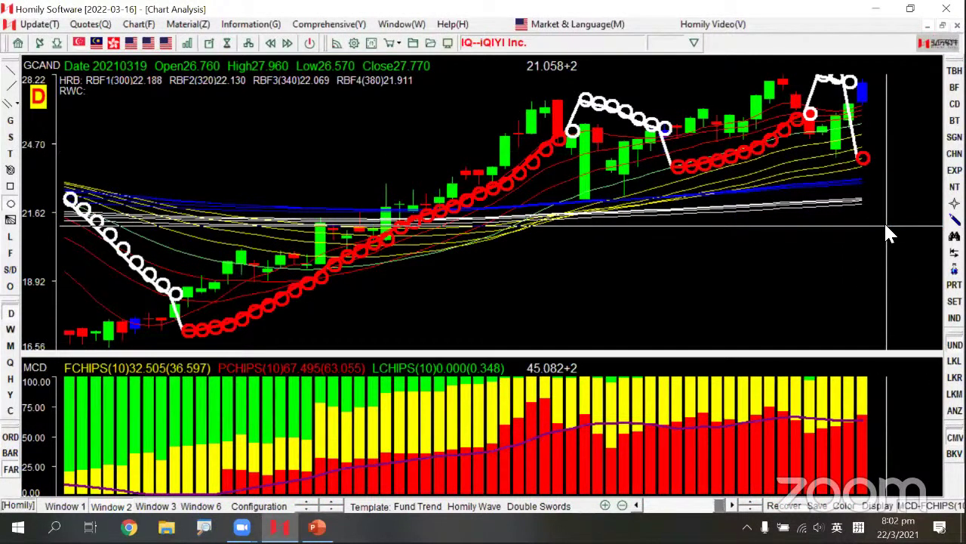
# Open a chart comparison with IQ above and the NASDAQ Composite Index (CCMP) below.
pyautogui.click(89, 24)
pyautogui.moveTo(139, 25)
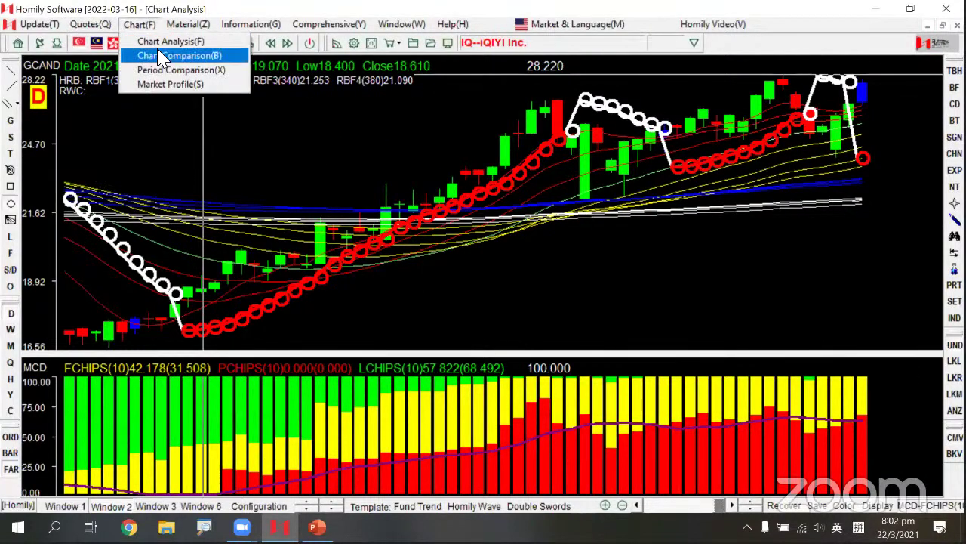
pyautogui.click(161, 58)
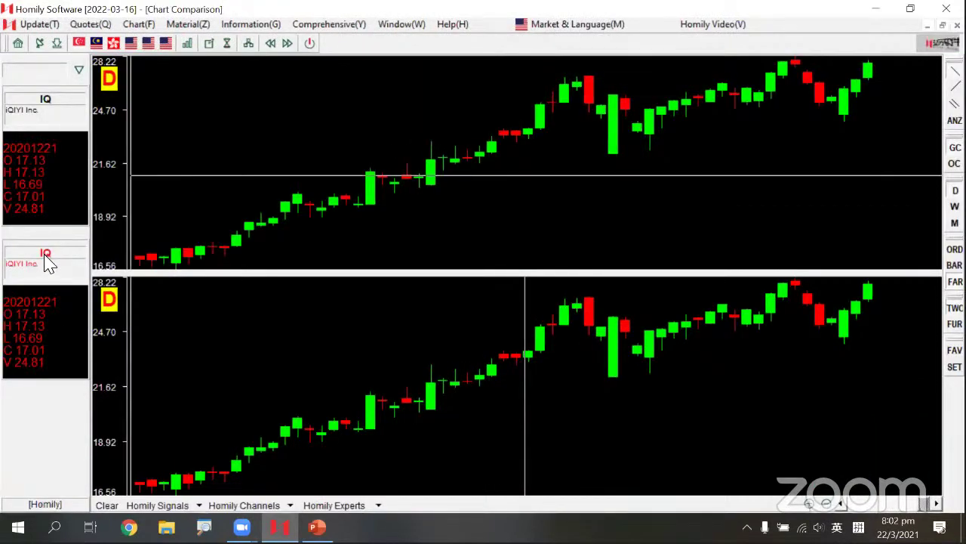
pyautogui.write('NA')
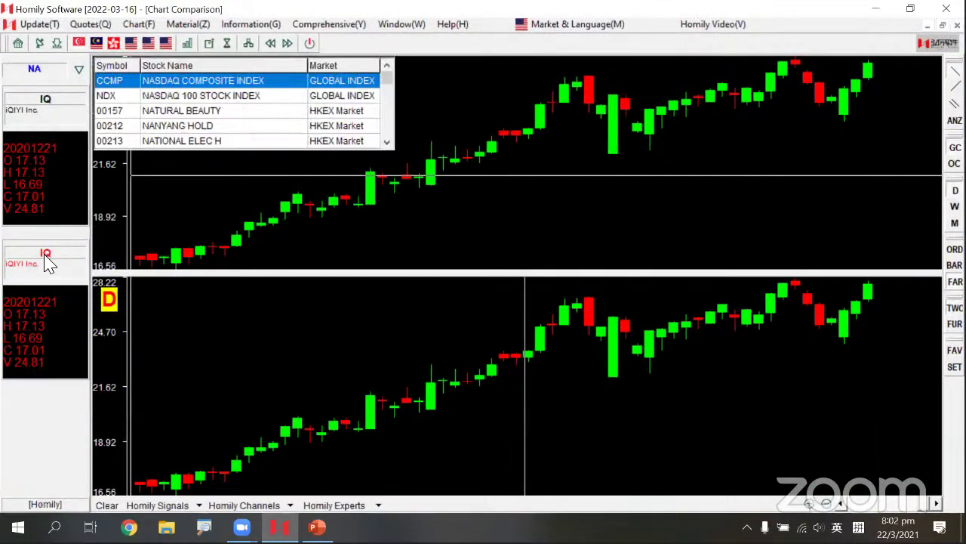
pyautogui.write('S')
pyautogui.press('Return')
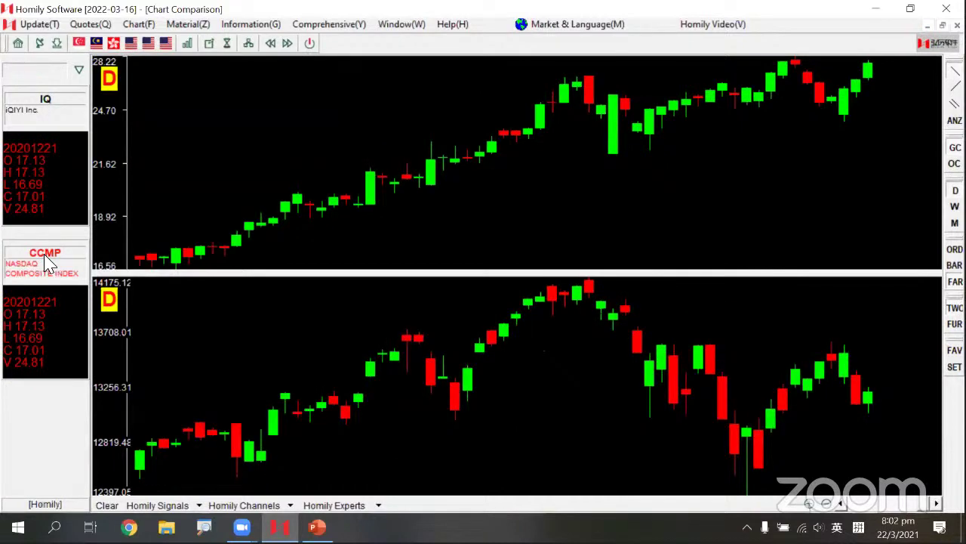
# Overlay the HRB channel lines on both the IQ and NASDAQ Composite comparison charts.
pyautogui.press('Down')
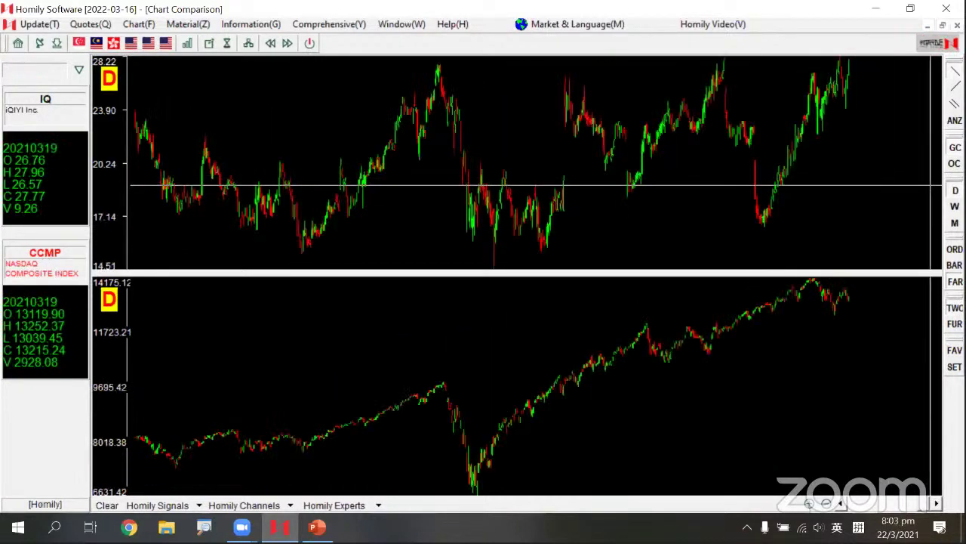
pyautogui.press('Up')
pyautogui.press('Up')
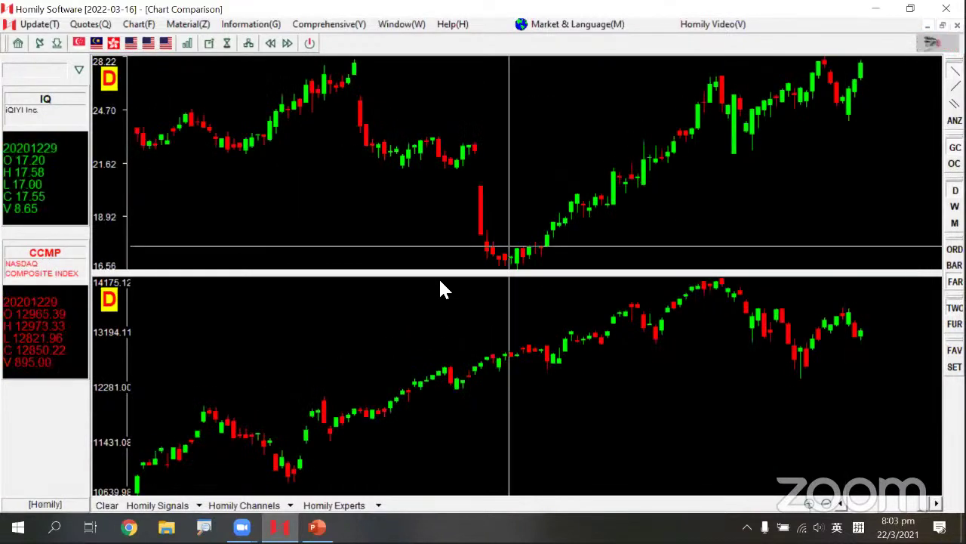
pyautogui.click(290, 505)
pyautogui.press('Return')
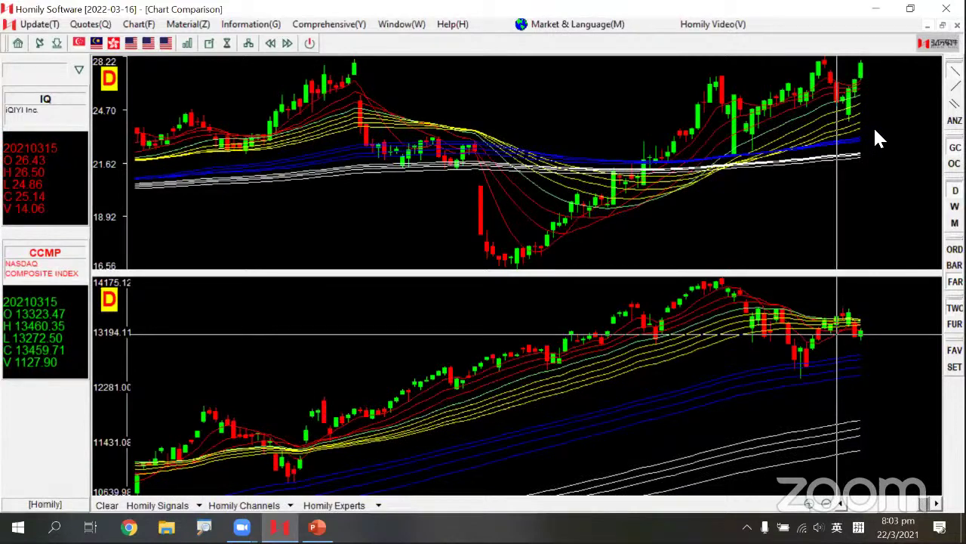
# Draw a nearly horizontal resistance line across IQ's repeated peaks, extending past the latest candle in the comparison chart.
pyautogui.press('Right')
pyautogui.press('Right')
pyautogui.press('Right')
pyautogui.press('Right')
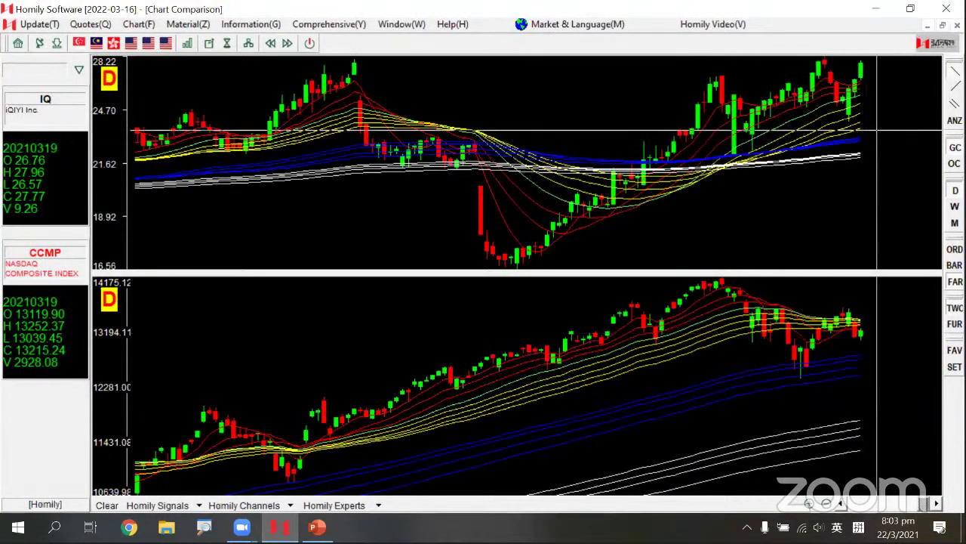
pyautogui.press('Down')
pyautogui.press('Down')
pyautogui.press('Down')
pyautogui.moveTo(312, 145); pyautogui.dragTo(764, 147)
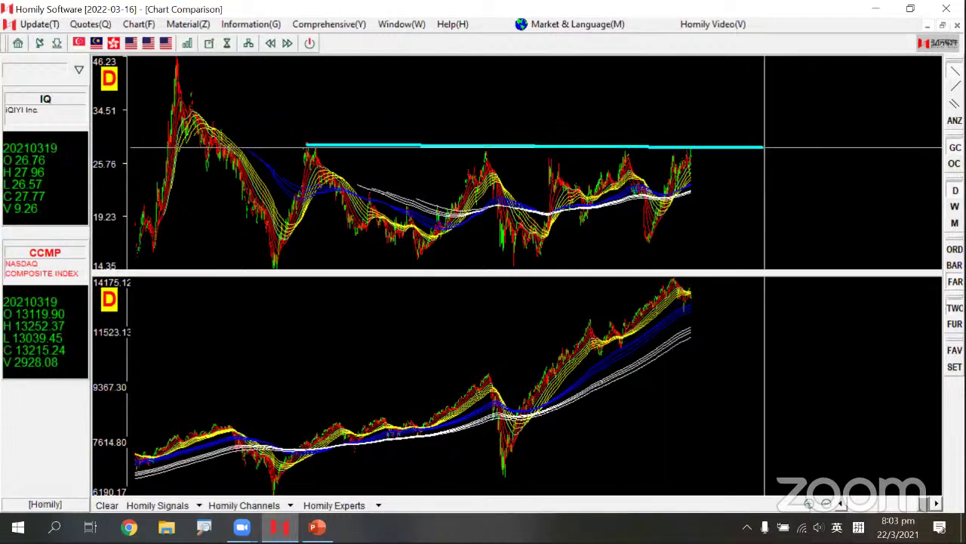
pyautogui.press('Down')
pyautogui.press('Up')
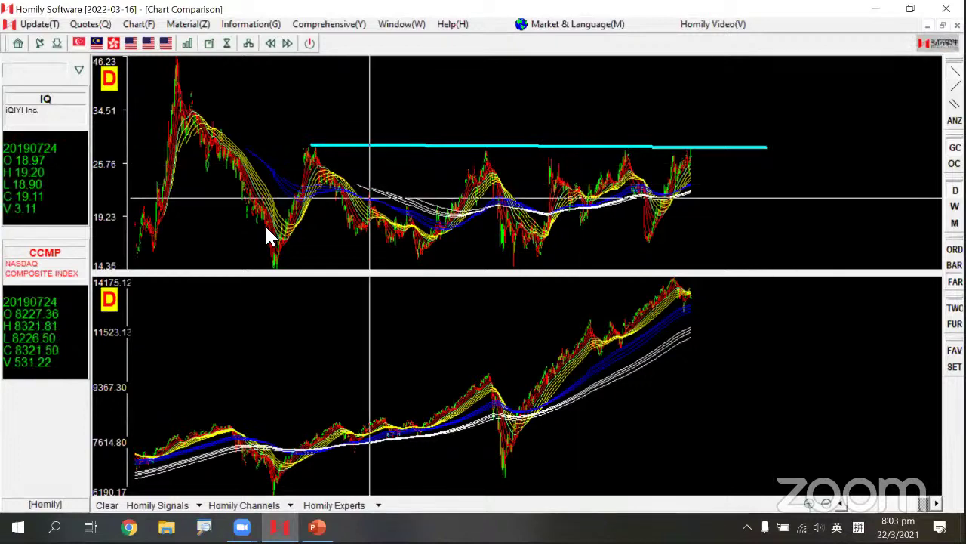
# Trace IQ's zigzag swings between the lows and the resistance line up to the latest candle, and clear the drawn lines.
pyautogui.moveTo(271, 246)
pyautogui.mouseDown()
pyautogui.moveTo(308, 137)
pyautogui.moveTo(408, 240)
pyautogui.moveTo(469, 149)
pyautogui.moveTo(523, 268)
pyautogui.mouseUp()
pyautogui.moveTo(583, 191); pyautogui.dragTo(613, 151)
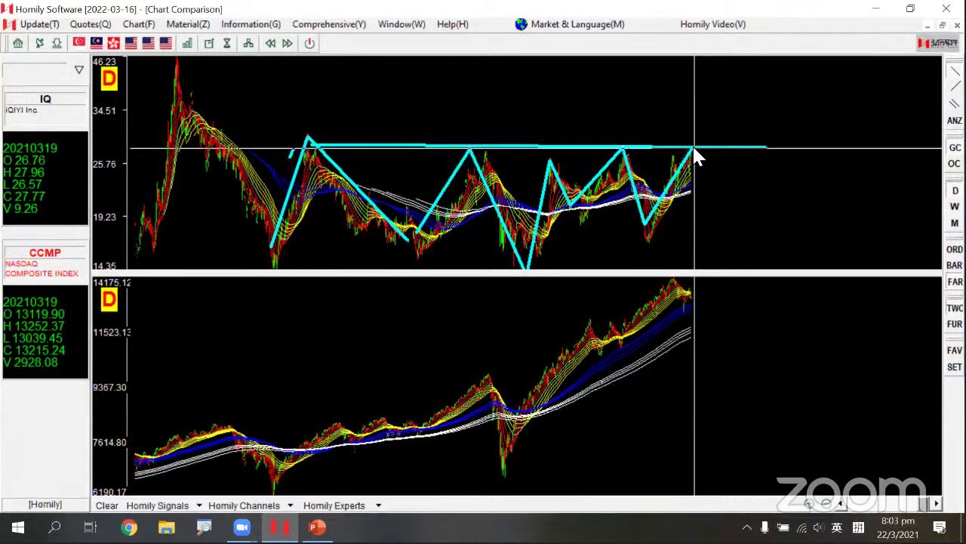
pyautogui.press('Escape')
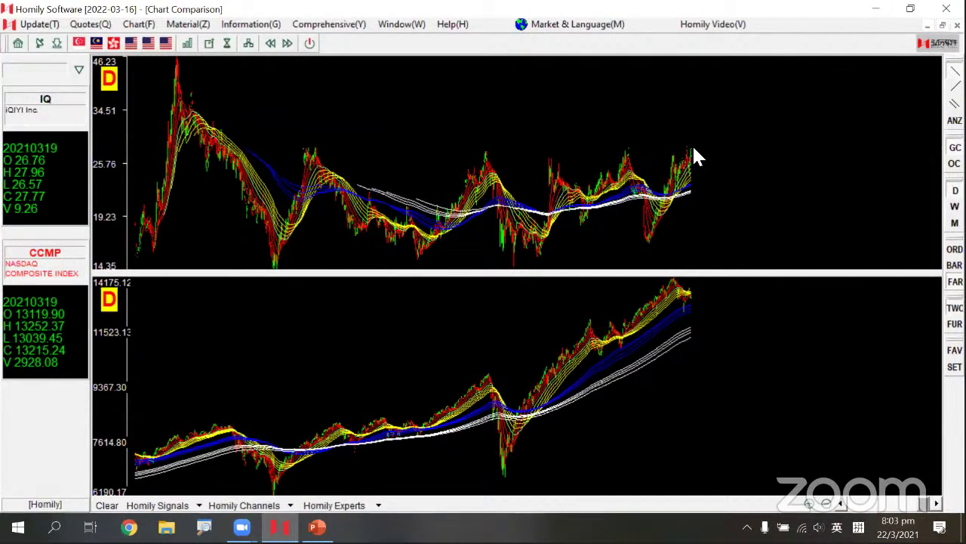
# Return to IQ's Chart Analysis, show only the price window, and remove the HRB and RWC overlays from the candles.
pyautogui.click(187, 43)
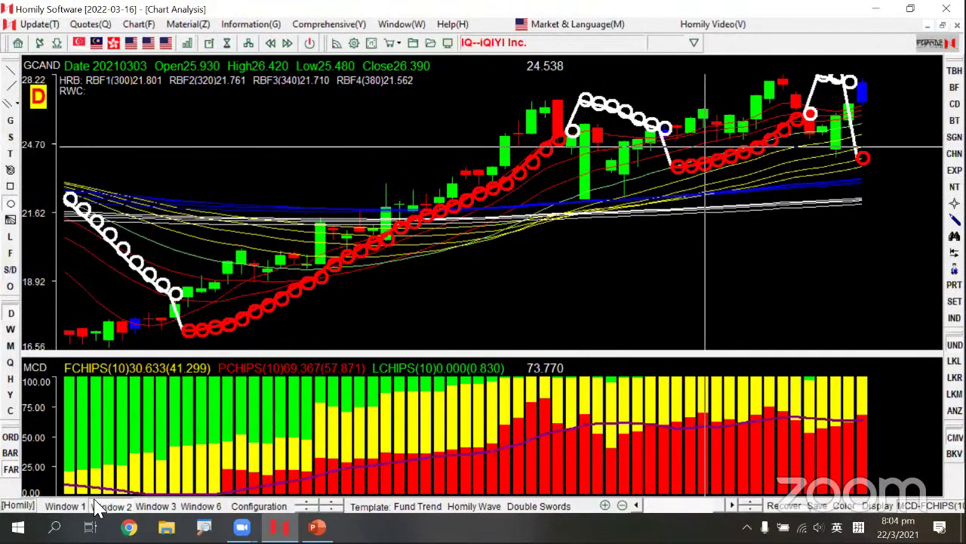
pyautogui.click(77, 504)
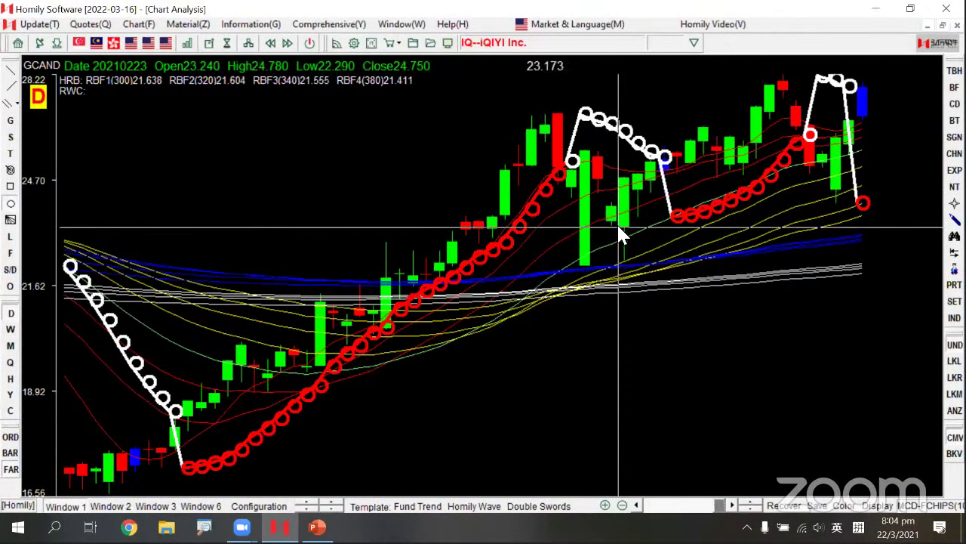
pyautogui.click(45, 65)
pyautogui.press('Down')
pyautogui.press('Down')
pyautogui.press('Down')
pyautogui.press('Down')
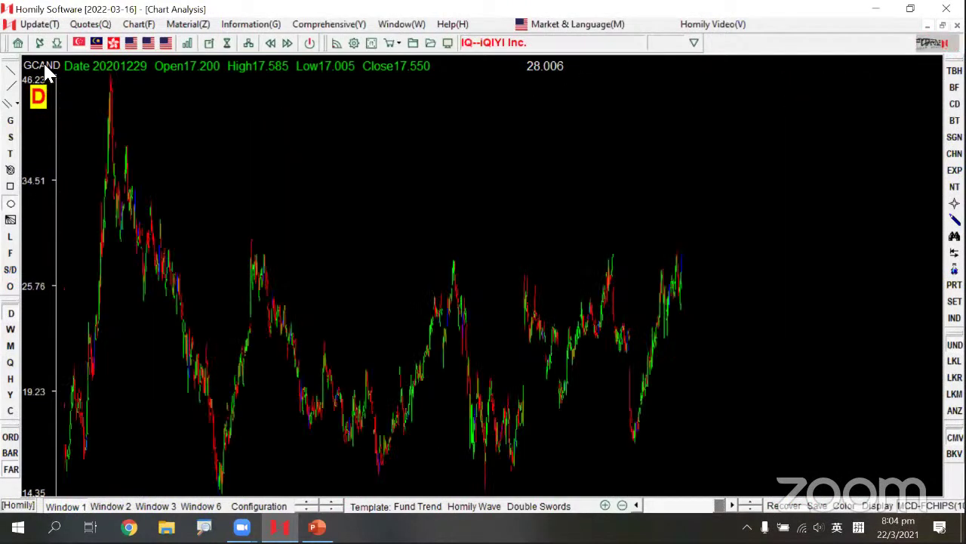
pyautogui.press('Up')
pyautogui.press('Up')
pyautogui.press('Up')
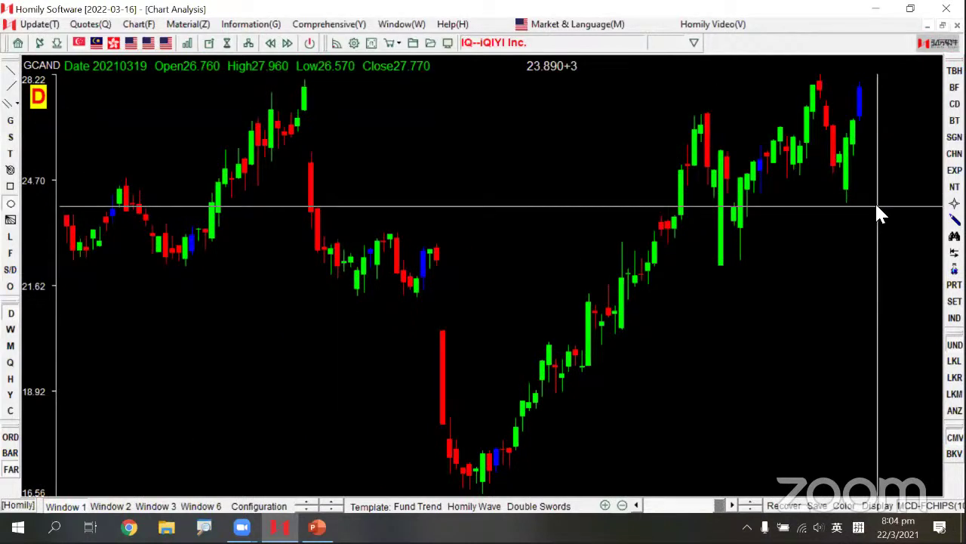
# Switch to PowerPoint and present slide 26, the long-term uptrend diagram with a pullback reversal.
pyautogui.click(881, 13)
pyautogui.scroll(-1, 142, 395)
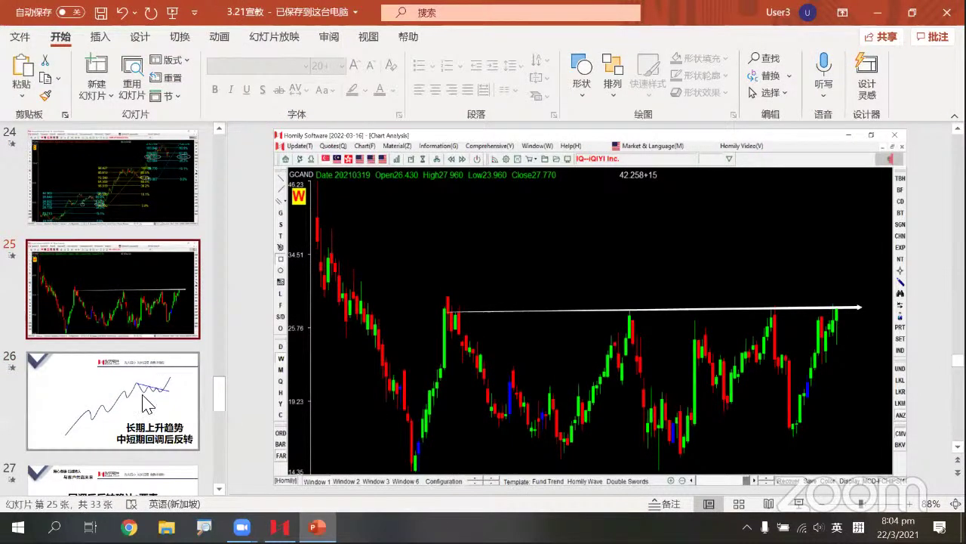
pyautogui.scroll(-2, 147, 404)
pyautogui.click(160, 354)
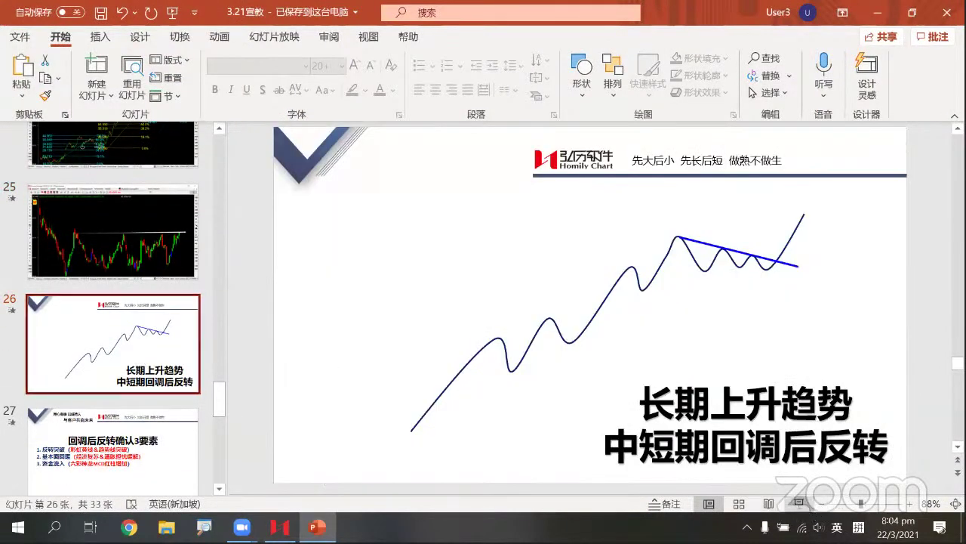
pyautogui.click(799, 503)
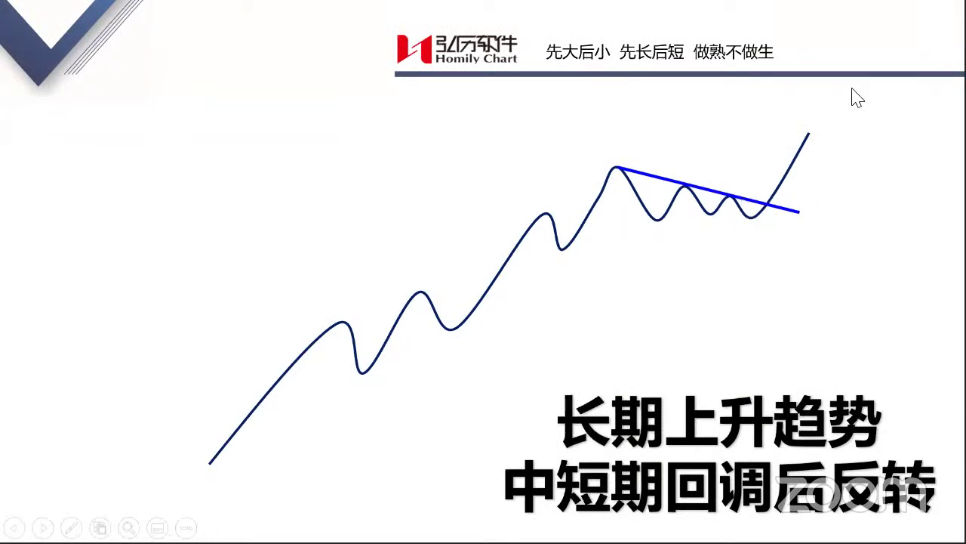
pyautogui.keyDown('ctrl'); pyautogui.scroll(3, 858, 98); pyautogui.keyUp('ctrl')
pyautogui.press('Escape')
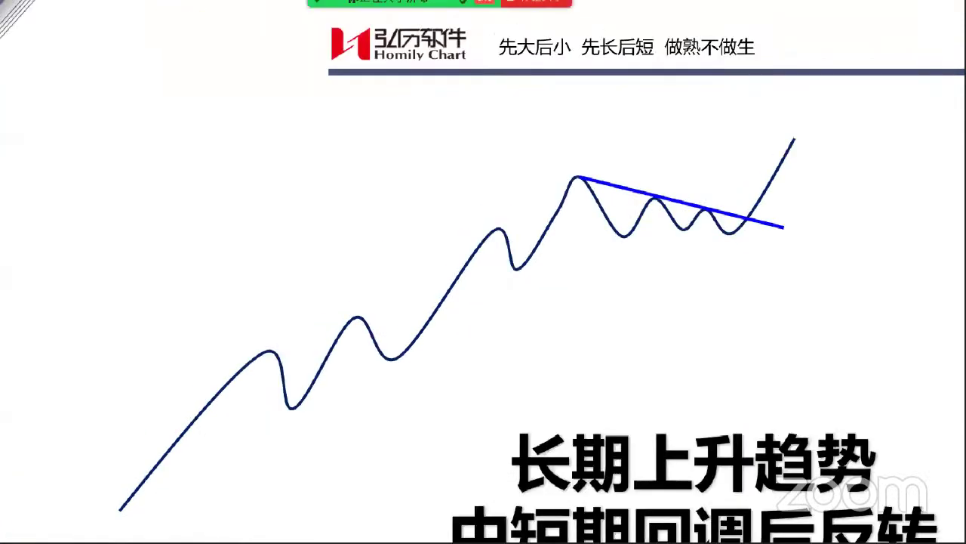
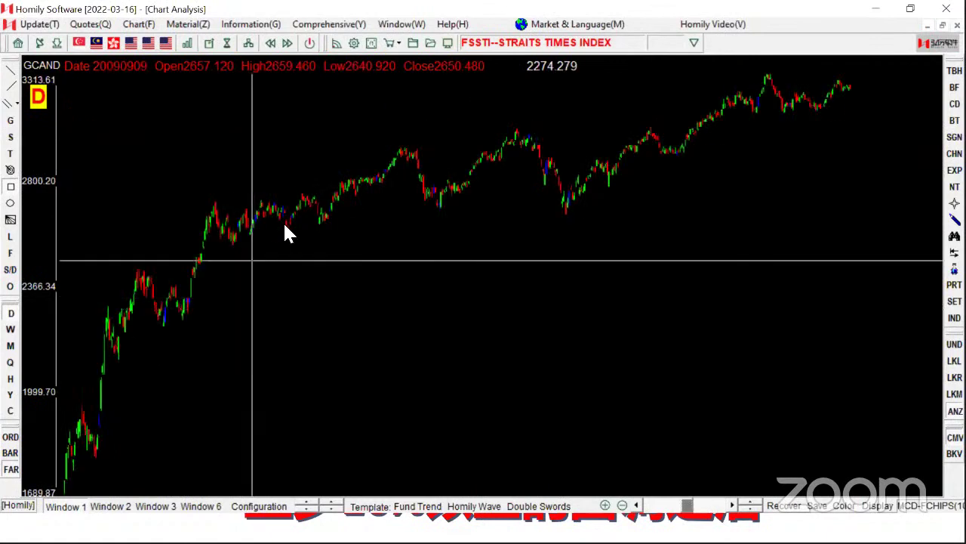
# Examine the Straits Times Index daily chart up close from the late-2009 swings onward.
pyautogui.moveTo(143, 148); pyautogui.dragTo(619, 326)
pyautogui.moveTo(328, 125); pyautogui.dragTo(934, 368)
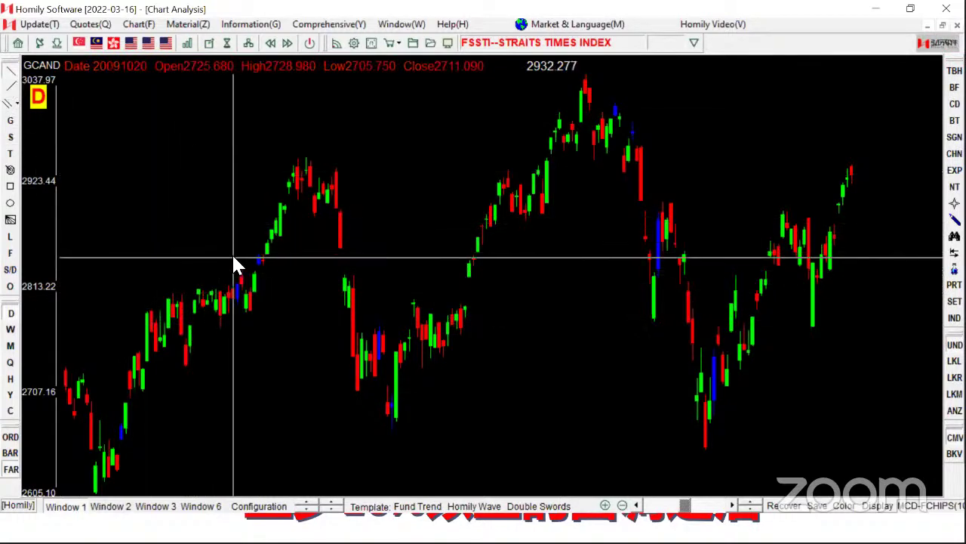
pyautogui.moveTo(236, 243)
pyautogui.mouseDown()
pyautogui.moveTo(270, 282)
pyautogui.moveTo(255, 289)
pyautogui.mouseUp()
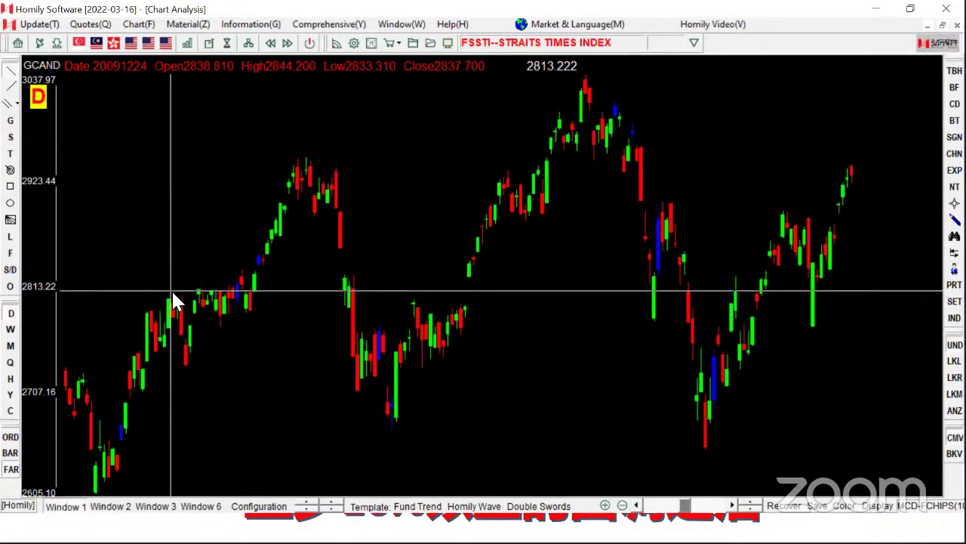
# Draw a rising channel over the late-2009 candles, cross the January 2010 peak, trace the dip and recovery to April's high, and clear the lines.
pyautogui.moveTo(165, 290); pyautogui.dragTo(265, 259)
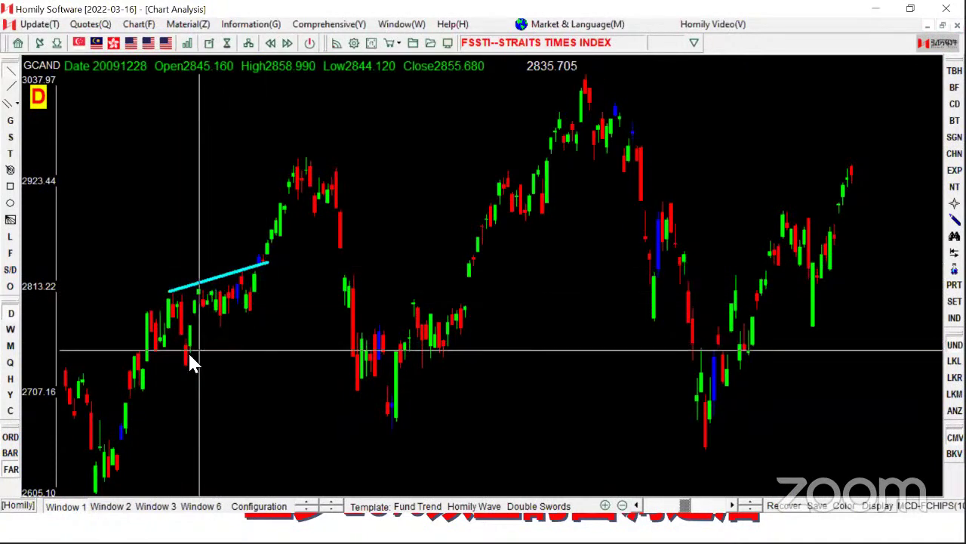
pyautogui.moveTo(190, 347); pyautogui.dragTo(268, 308)
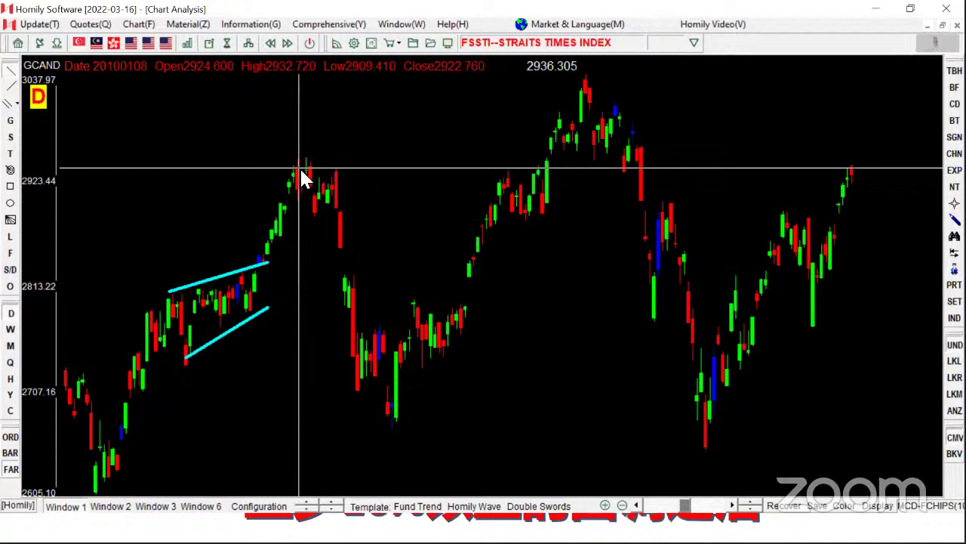
pyautogui.moveTo(302, 165)
pyautogui.mouseDown()
pyautogui.moveTo(276, 192)
pyautogui.moveTo(324, 184)
pyautogui.moveTo(347, 228)
pyautogui.moveTo(349, 312)
pyautogui.moveTo(393, 414)
pyautogui.moveTo(493, 260)
pyautogui.moveTo(585, 89)
pyautogui.mouseUp()
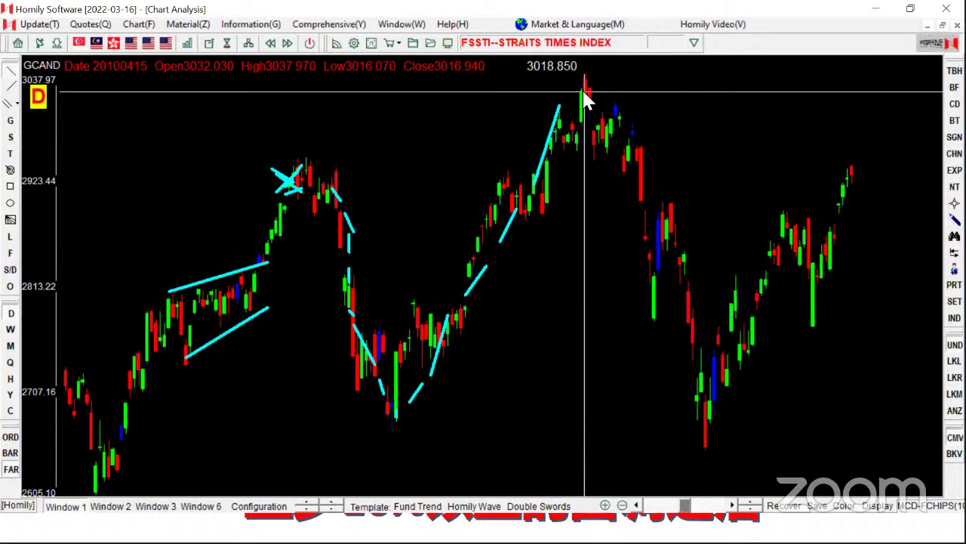
pyautogui.press('Escape')
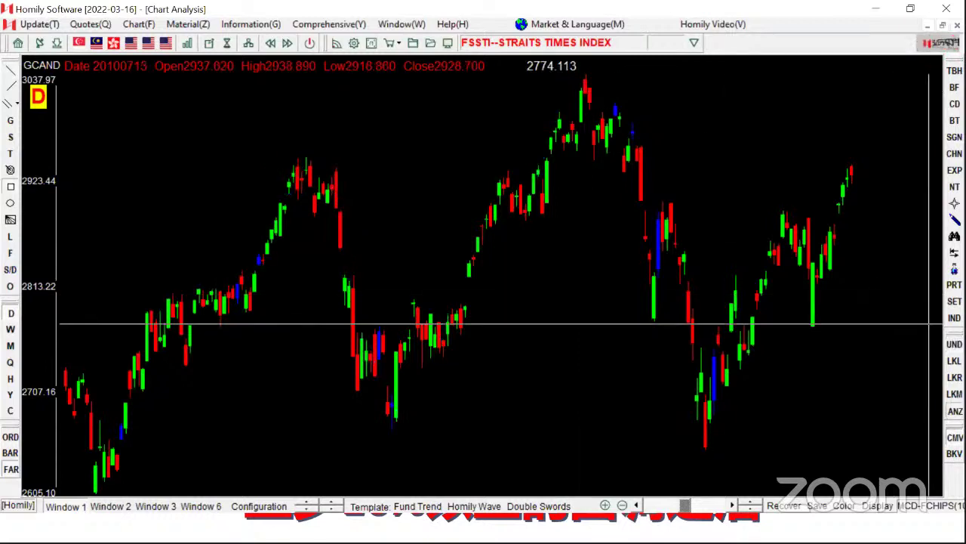
# Examine the Straits Times Index's long-term daily history and narrow the view to the rally from the March 2009 low.
pyautogui.moveTo(359, 182); pyautogui.dragTo(868, 529)
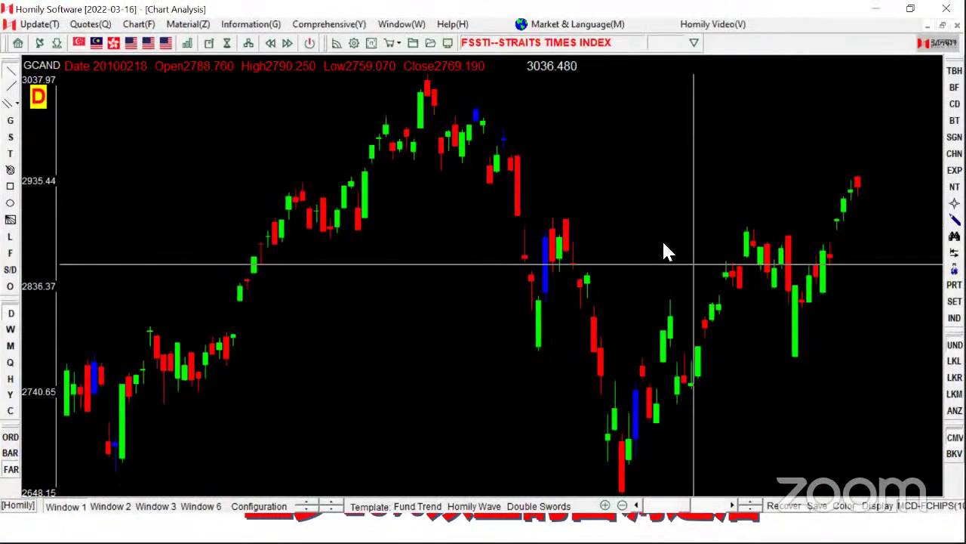
pyautogui.press('Down')
pyautogui.press('Down')
pyautogui.press('Down')
pyautogui.press('Down')
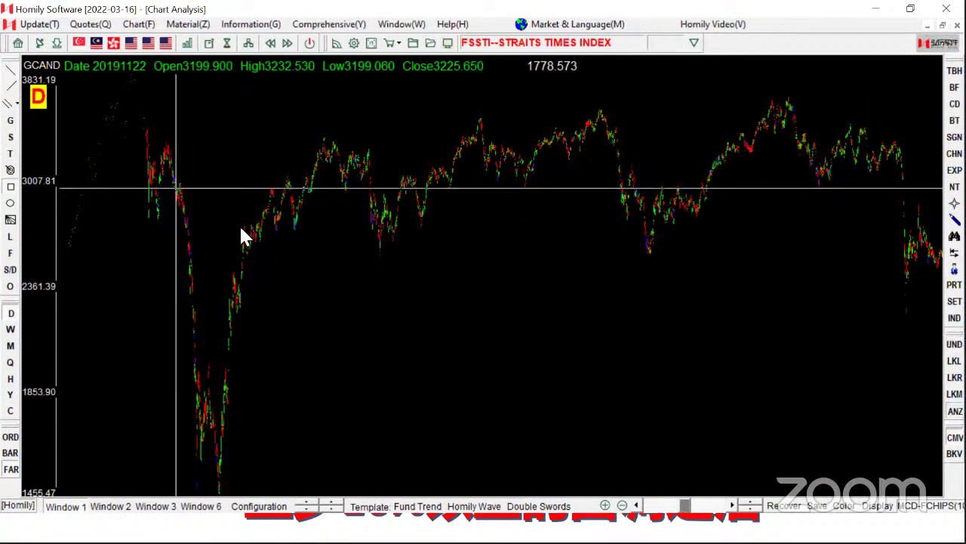
pyautogui.scroll(8, 331, 325)
pyautogui.click(954, 344)
pyautogui.press('Down')
pyautogui.press('Down')
pyautogui.press('Down')
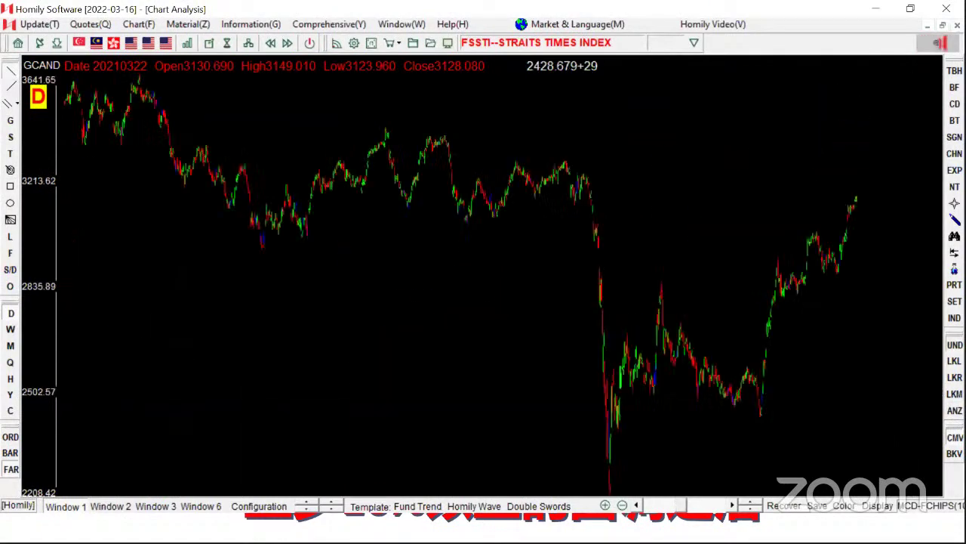
pyautogui.press('Down')
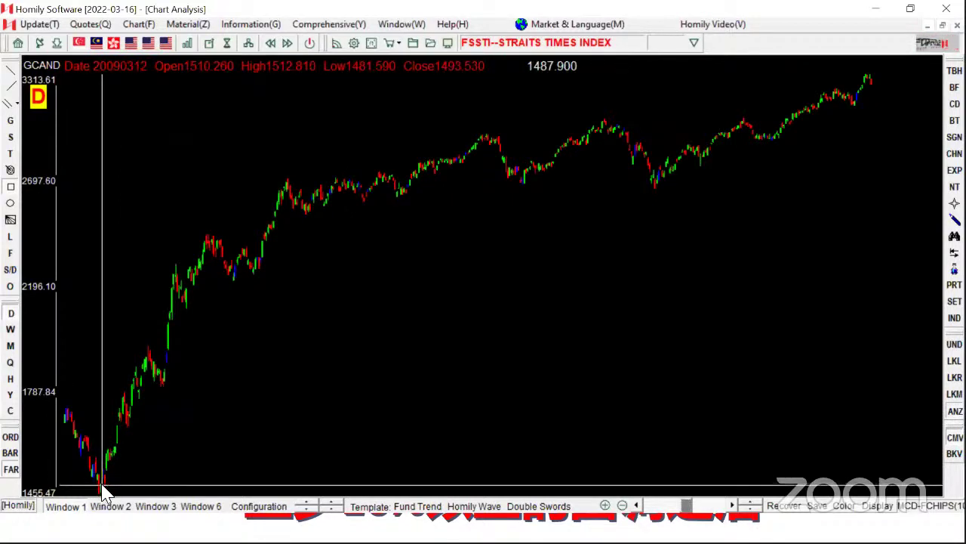
# Circle the March 2009 low and draw a straight trendline from it up to the April 2010 peak.
pyautogui.click(12, 204)
pyautogui.moveTo(91, 442); pyautogui.dragTo(152, 479)
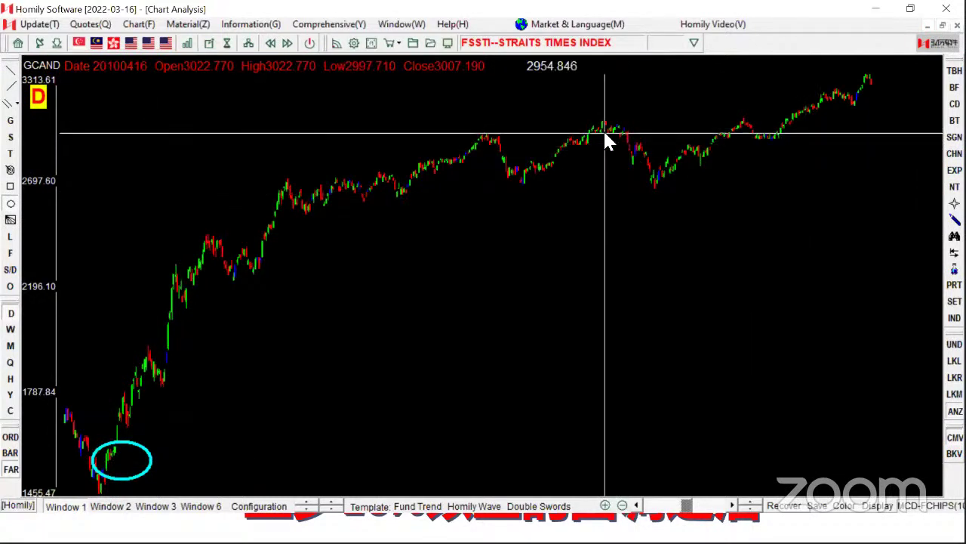
pyautogui.click(12, 71)
pyautogui.moveTo(109, 474); pyautogui.dragTo(604, 122)
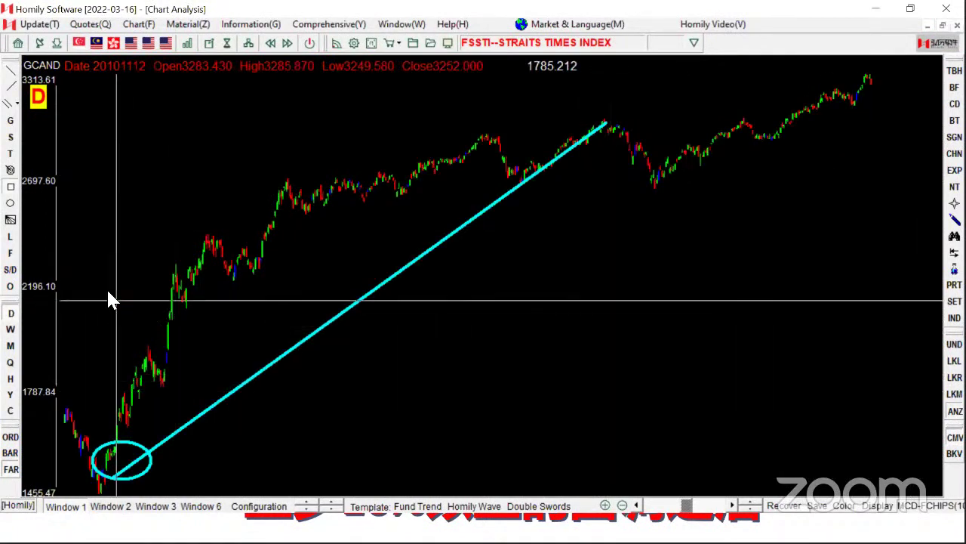
# Examine the candles inside the circled March 2009 low and compare them with the rally up to the April 2010 peak.
pyautogui.moveTo(81, 244); pyautogui.dragTo(636, 496)
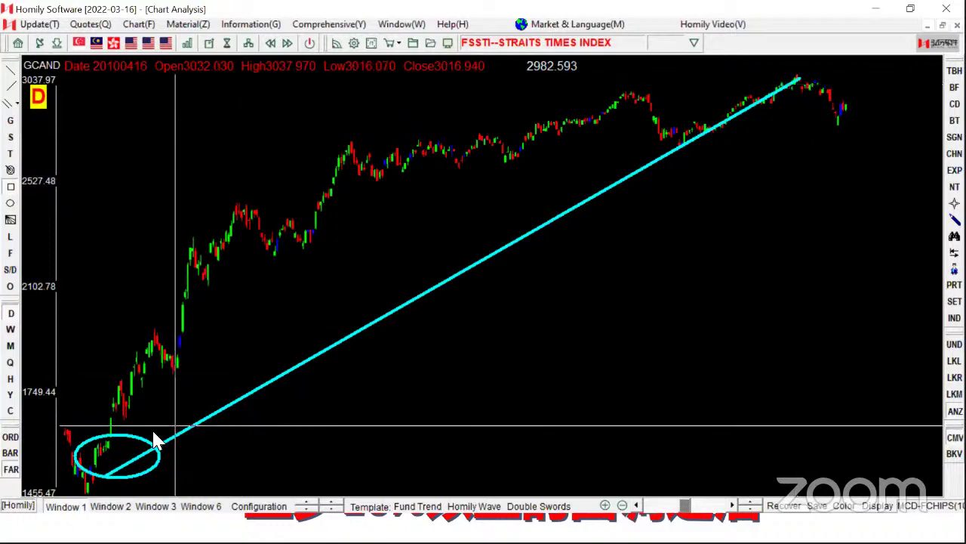
pyautogui.moveTo(120, 452); pyautogui.dragTo(63, 478)
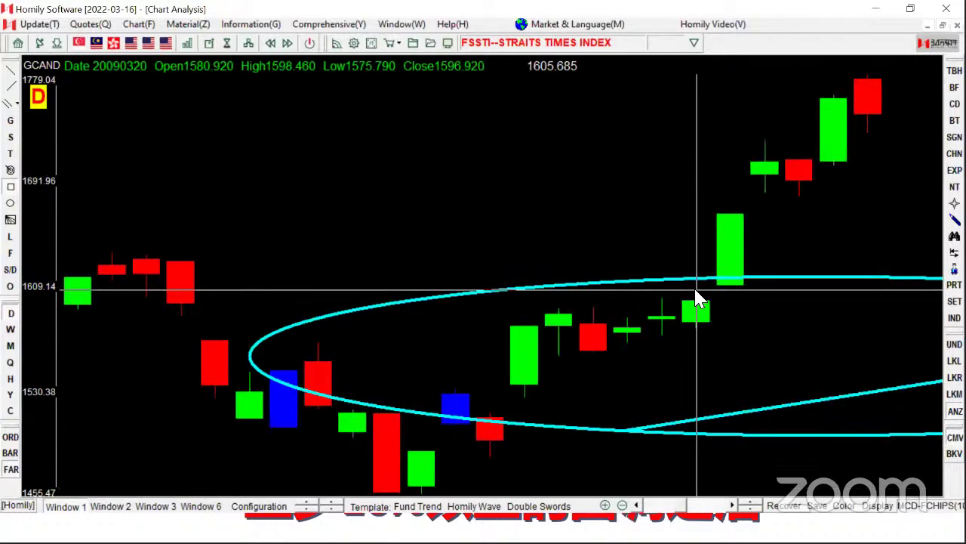
pyautogui.press('Down')
pyautogui.press('Down')
pyautogui.press('Down')
pyautogui.press('Down')
pyautogui.press('Down')
pyautogui.press('Down')
pyautogui.press('Down')
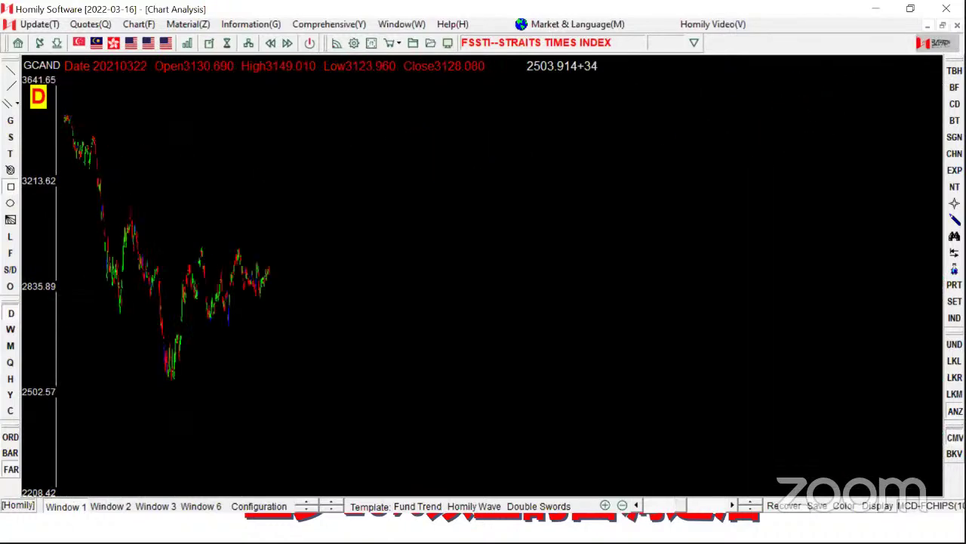
pyautogui.press('Down')
pyautogui.moveTo(433, 244); pyautogui.dragTo(578, 369)
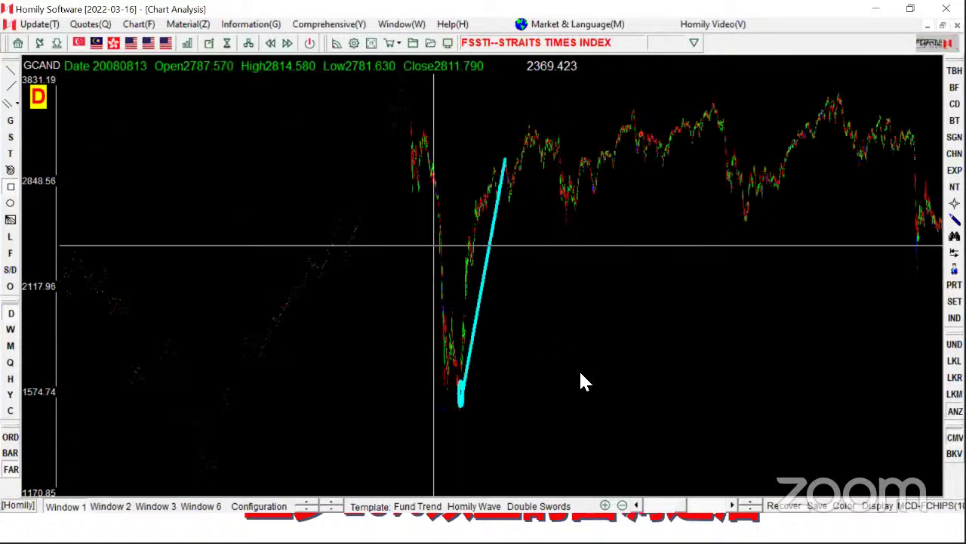
pyautogui.moveTo(147, 233); pyautogui.dragTo(470, 483)
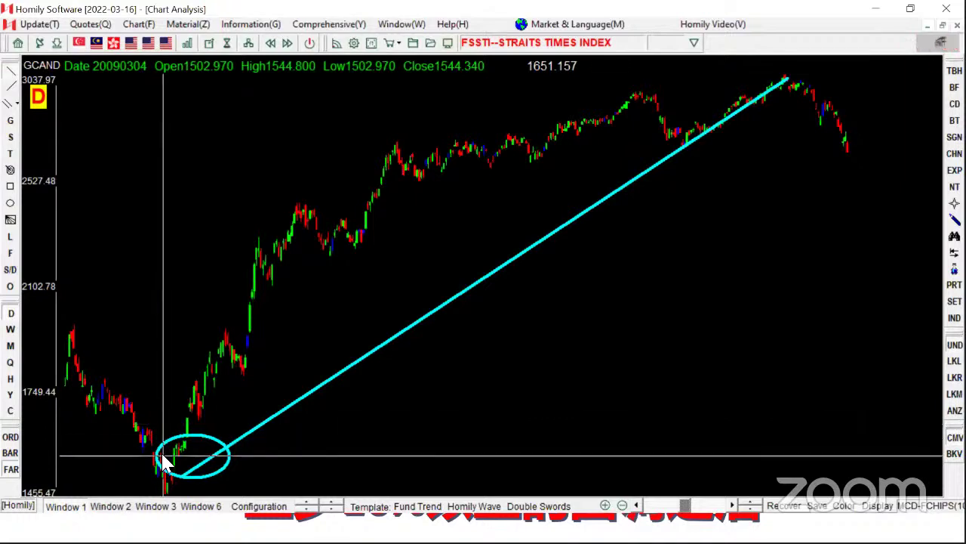
# Cross the March 2009 low and April 2010 peak, then sketch a 3 under the trendline and short marks below the decline.
pyautogui.moveTo(185, 465)
pyautogui.mouseDown()
pyautogui.moveTo(138, 488)
pyautogui.moveTo(192, 490)
pyautogui.mouseUp()
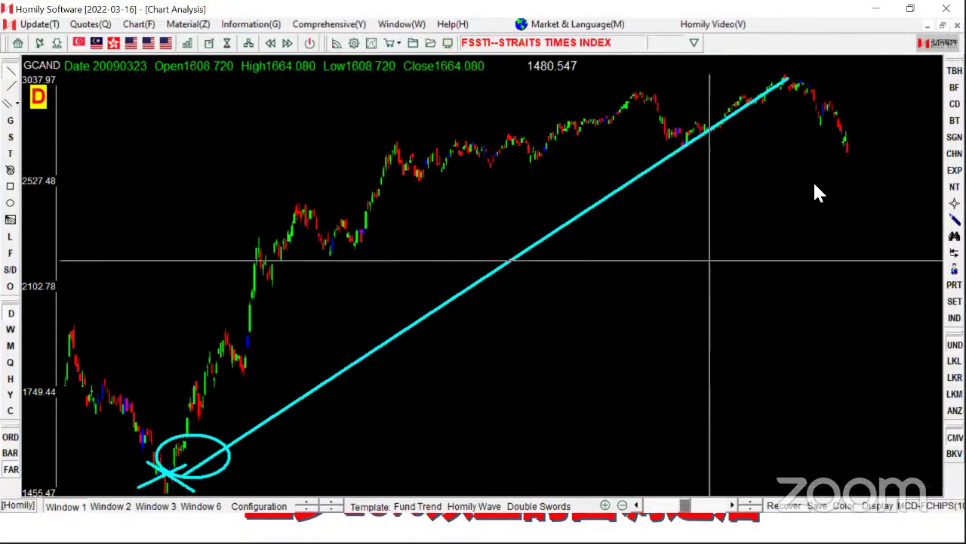
pyautogui.moveTo(792, 76)
pyautogui.mouseDown()
pyautogui.moveTo(768, 82)
pyautogui.moveTo(794, 97)
pyautogui.mouseUp()
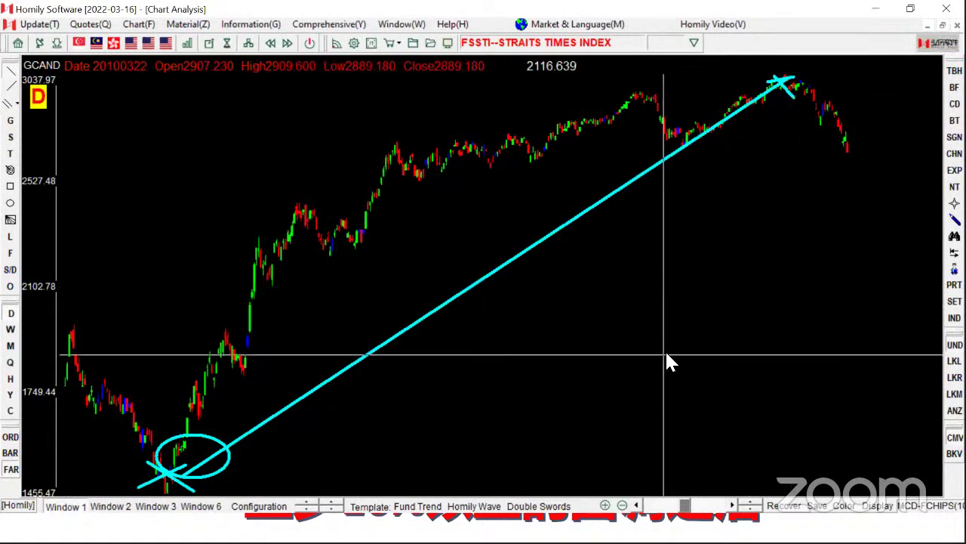
pyautogui.moveTo(669, 395)
pyautogui.mouseDown()
pyautogui.moveTo(718, 398)
pyautogui.moveTo(714, 420)
pyautogui.moveTo(683, 438)
pyautogui.mouseUp()
pyautogui.moveTo(868, 219)
pyautogui.mouseDown()
pyautogui.moveTo(893, 241)
pyautogui.moveTo(878, 247)
pyautogui.mouseUp()
pyautogui.moveTo(889, 250); pyautogui.dragTo(903, 256)
pyautogui.moveTo(852, 280); pyautogui.dragTo(841, 287)
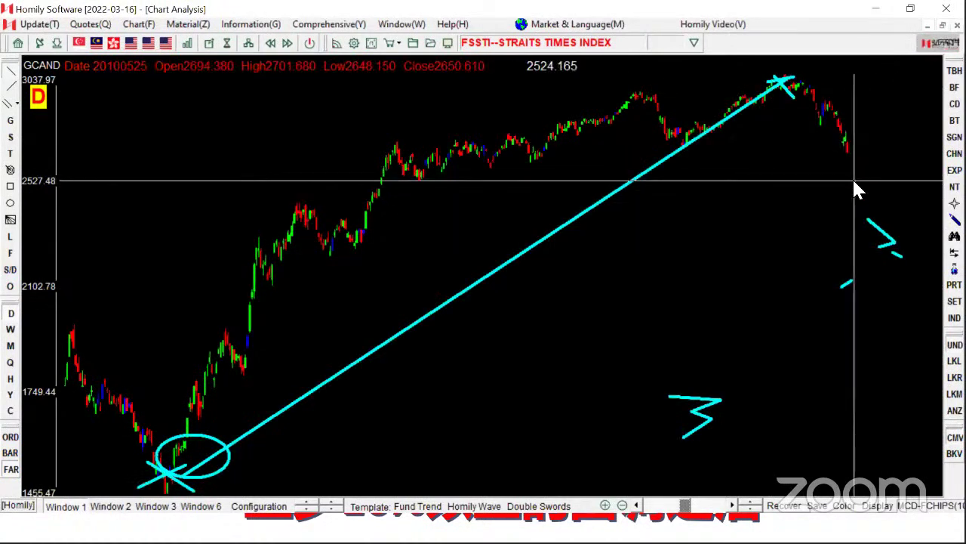
# Extend the chart to late 2010, cross the November 2010 high, and trace the pullback from the April peak to the May low.
pyautogui.press('Down')
pyautogui.press('Down')
pyautogui.press('Down')
pyautogui.press('Down')
pyautogui.press('Down')
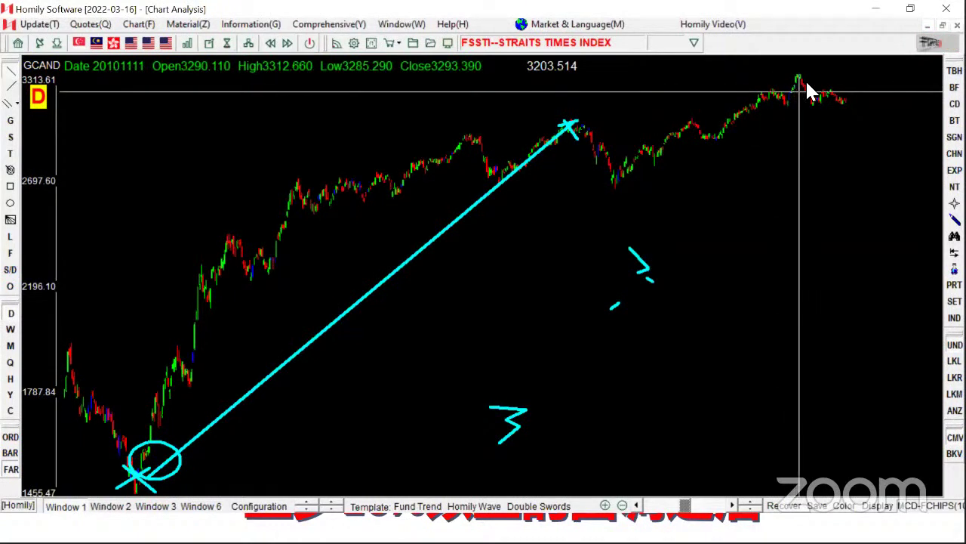
pyautogui.moveTo(811, 83)
pyautogui.mouseDown()
pyautogui.moveTo(792, 88)
pyautogui.moveTo(811, 90)
pyautogui.mouseUp()
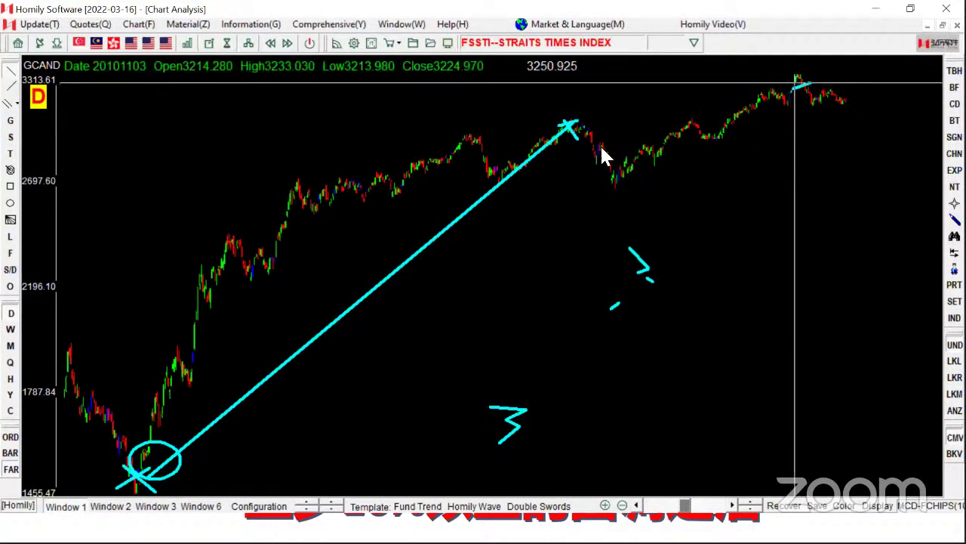
pyautogui.moveTo(571, 125); pyautogui.dragTo(620, 191)
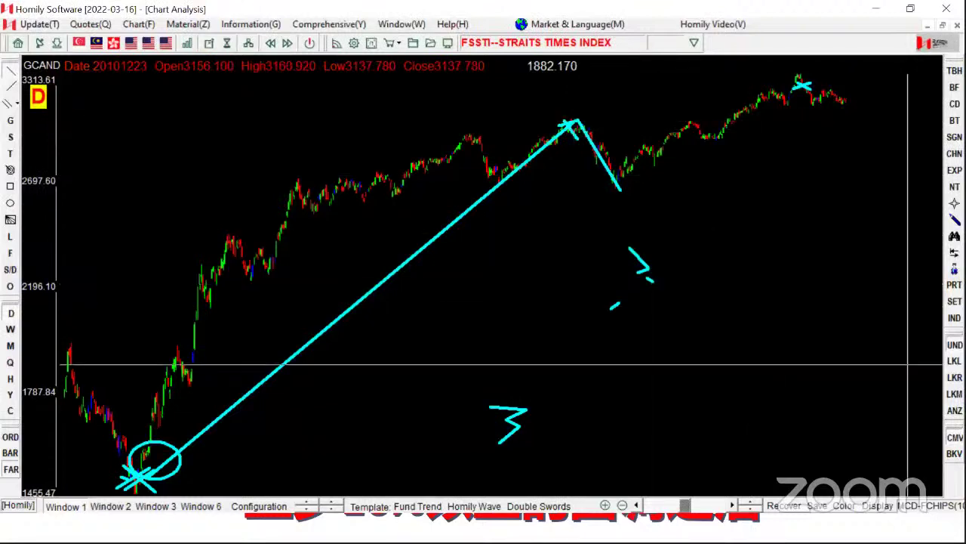
# Clear the annotations from the chart ending at 27 May 2010 and apply a different candle signal.
pyautogui.moveTo(97, 162); pyautogui.dragTo(601, 380)
pyautogui.moveTo(623, 414); pyautogui.dragTo(618, 499)
pyautogui.click(883, 322)
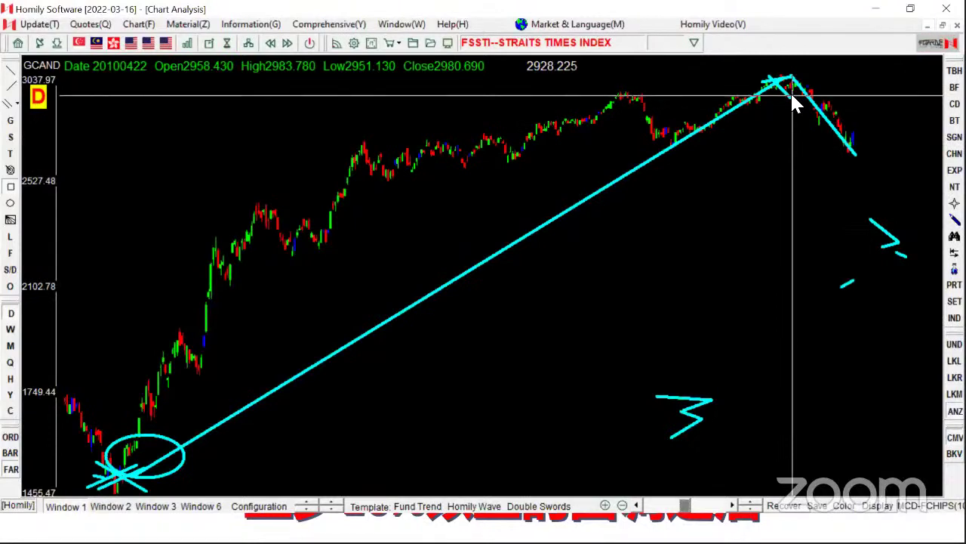
pyautogui.press('Escape')
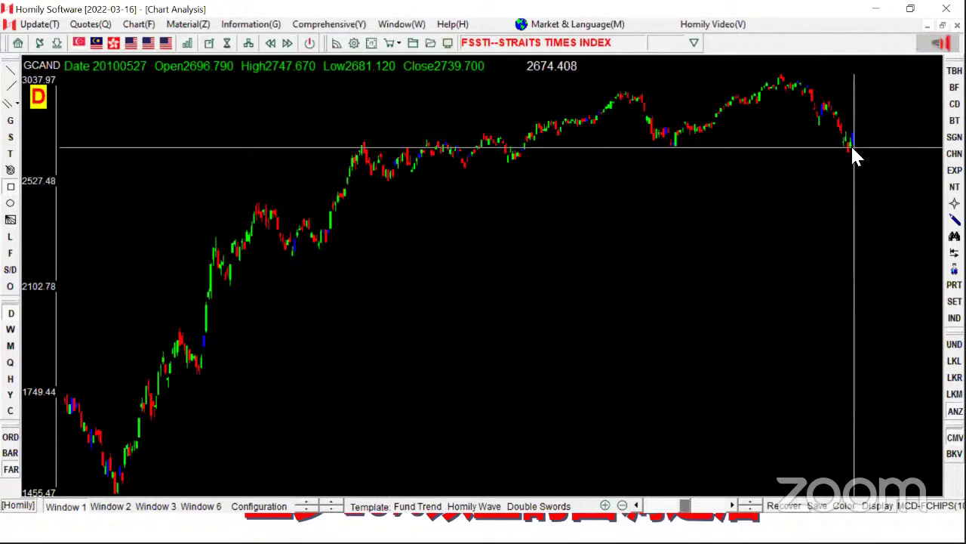
pyautogui.click(955, 136)
pyautogui.click(896, 151)
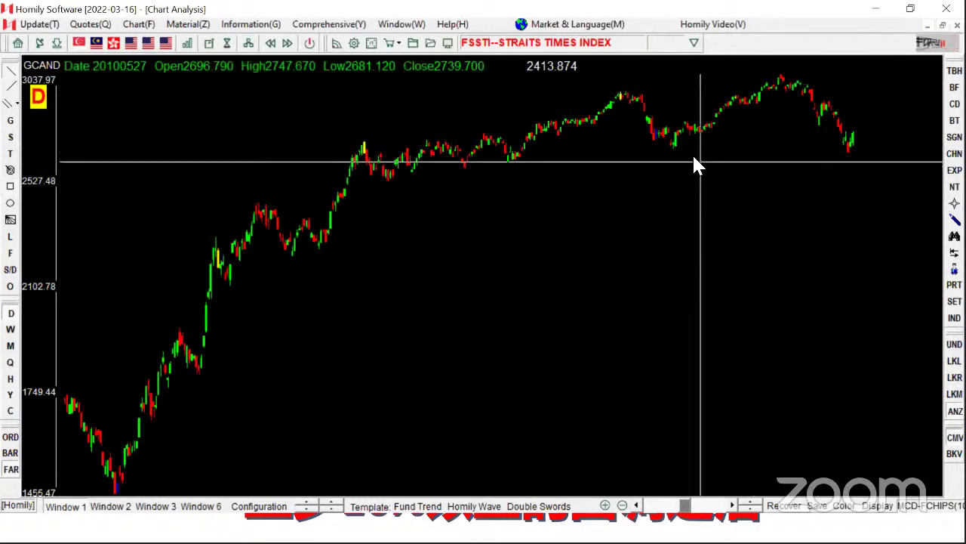
# Draw horizontal support from the February 2010 low to the May low, trace the zigzag swings since March 2009, and clear the lines.
pyautogui.moveTo(676, 151)
pyautogui.mouseDown()
pyautogui.moveTo(828, 162)
pyautogui.moveTo(880, 146)
pyautogui.mouseUp()
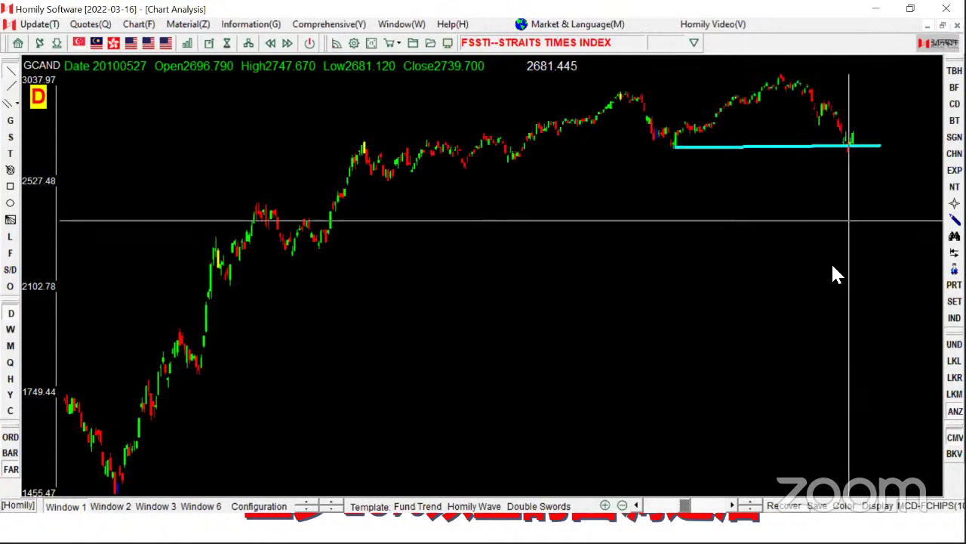
pyautogui.moveTo(122, 471)
pyautogui.mouseDown()
pyautogui.moveTo(608, 93)
pyautogui.moveTo(620, 95)
pyautogui.mouseUp()
pyautogui.moveTo(621, 94); pyautogui.dragTo(671, 144)
pyautogui.moveTo(670, 144); pyautogui.dragTo(774, 76)
pyautogui.moveTo(773, 76); pyautogui.dragTo(843, 148)
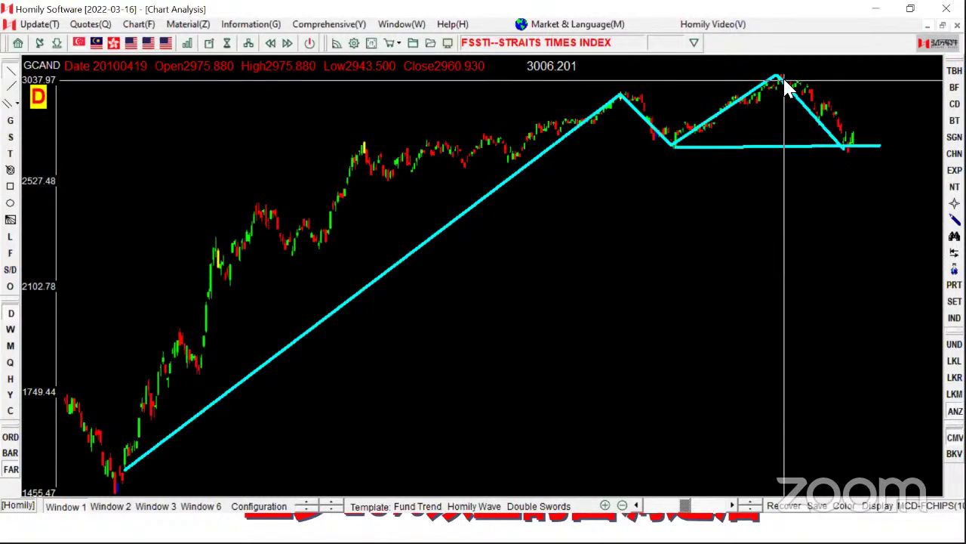
pyautogui.press('Escape')
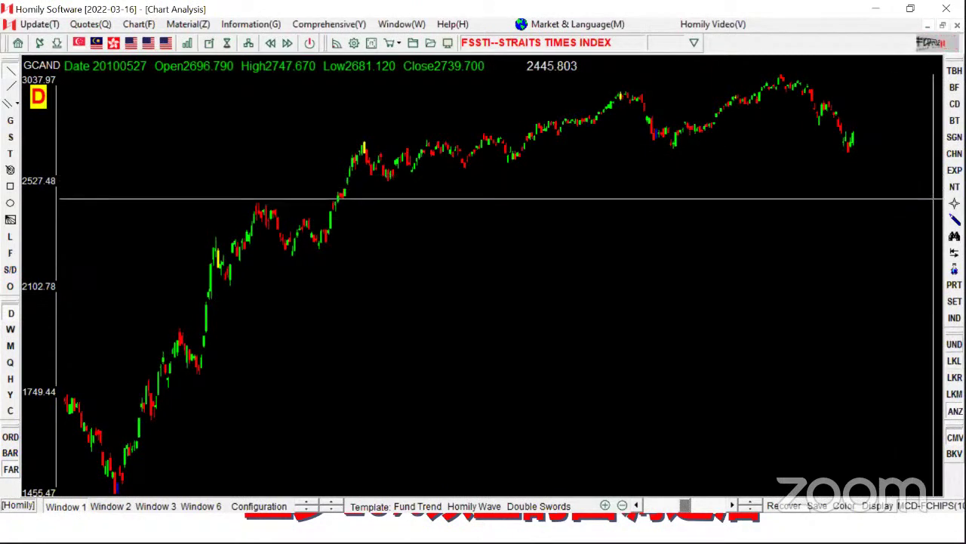
# Draw a line from the April 2010 peak to the May low and check the interval statistics from 16/4/2010 to 26/5/2010.
pyautogui.click(954, 253)
pyautogui.click(890, 273)
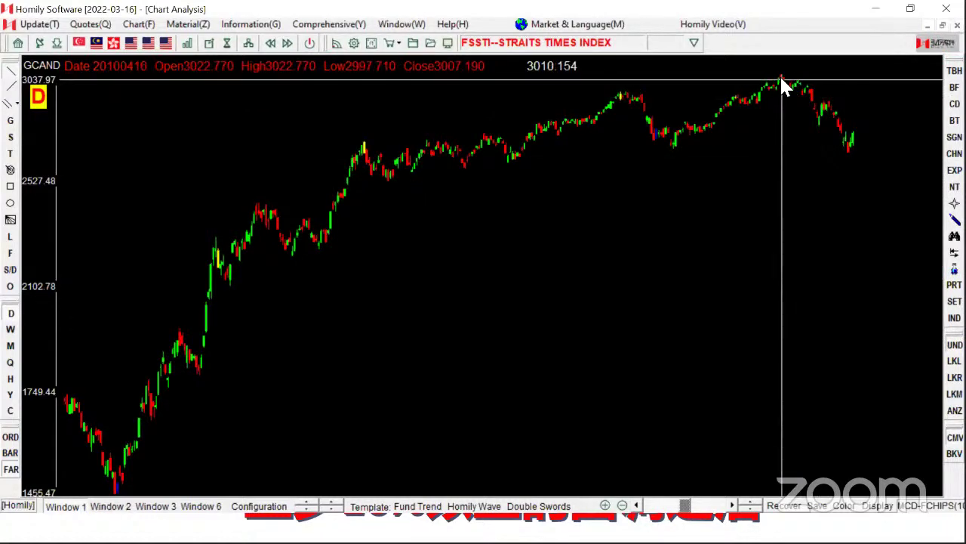
pyautogui.moveTo(781, 77); pyautogui.dragTo(847, 157)
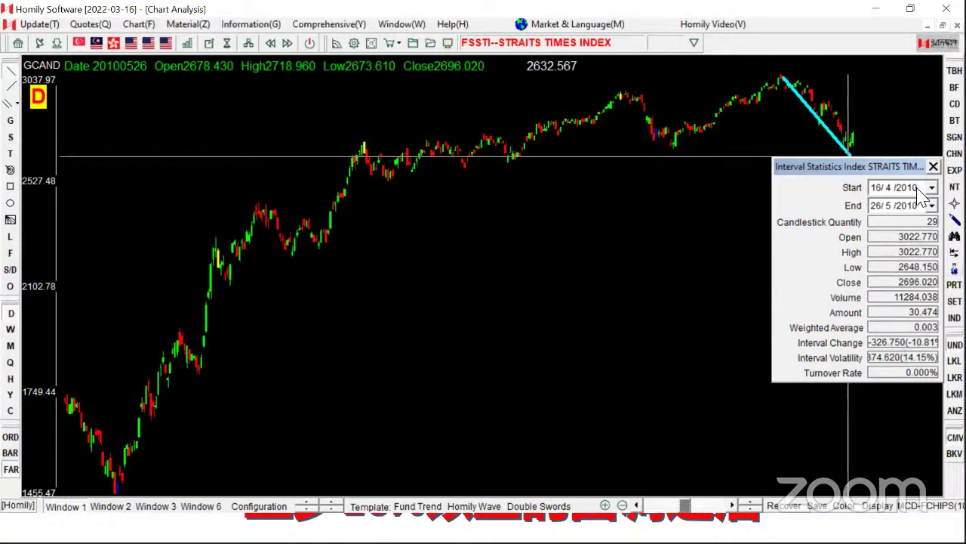
pyautogui.click(934, 165)
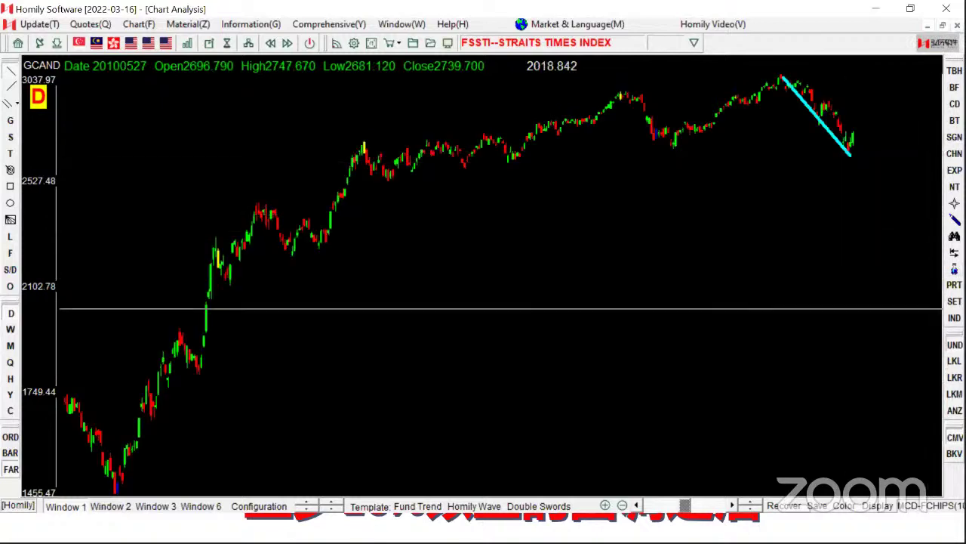
# Examine the May 2010 low up close and advance the chart candle by candle from 27 May 2010 through the recovery.
pyautogui.moveTo(527, 134); pyautogui.dragTo(944, 421)
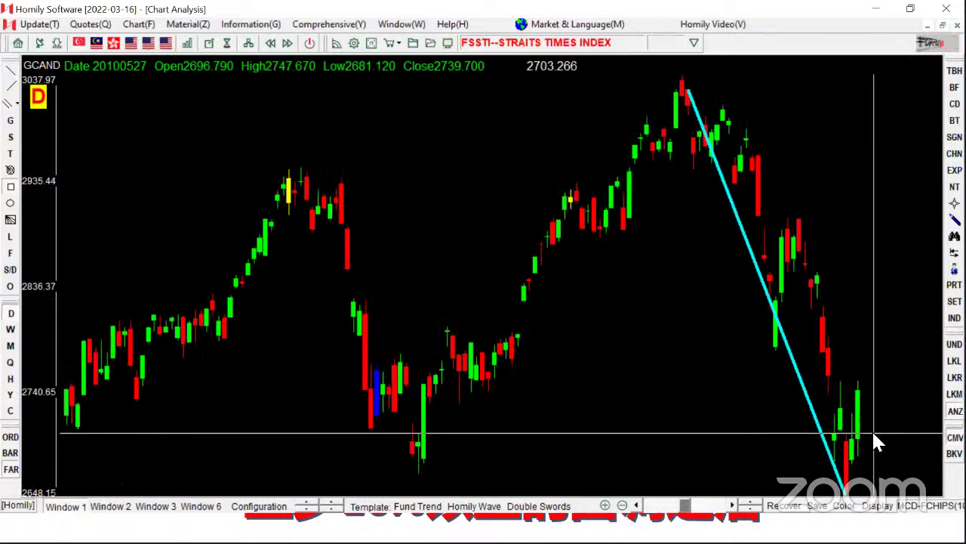
pyautogui.press('Right')
pyautogui.press('Right')
pyautogui.press('Right')
pyautogui.press('Right')
pyautogui.press('Right')
pyautogui.press('Right')
pyautogui.press('Right')
pyautogui.press('Right')
pyautogui.press('Right')
pyautogui.press('Right')
pyautogui.press('Right')
pyautogui.press('Right')
pyautogui.press('Right')
pyautogui.press('Right')
pyautogui.press('Right')
pyautogui.press('Right')
pyautogui.press('Right')
pyautogui.press('Right')
pyautogui.press('Right')
pyautogui.press('Right')
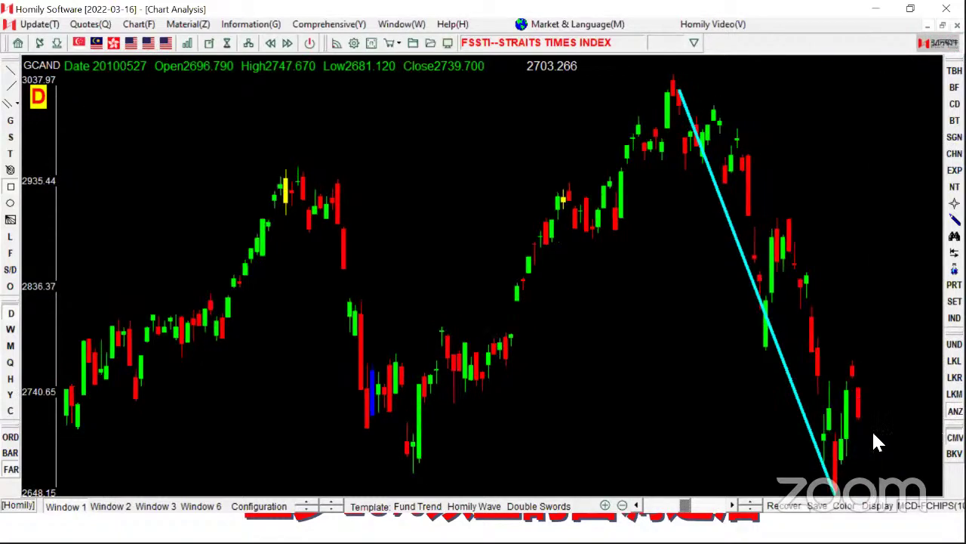
pyautogui.scroll(-2, 874, 441)
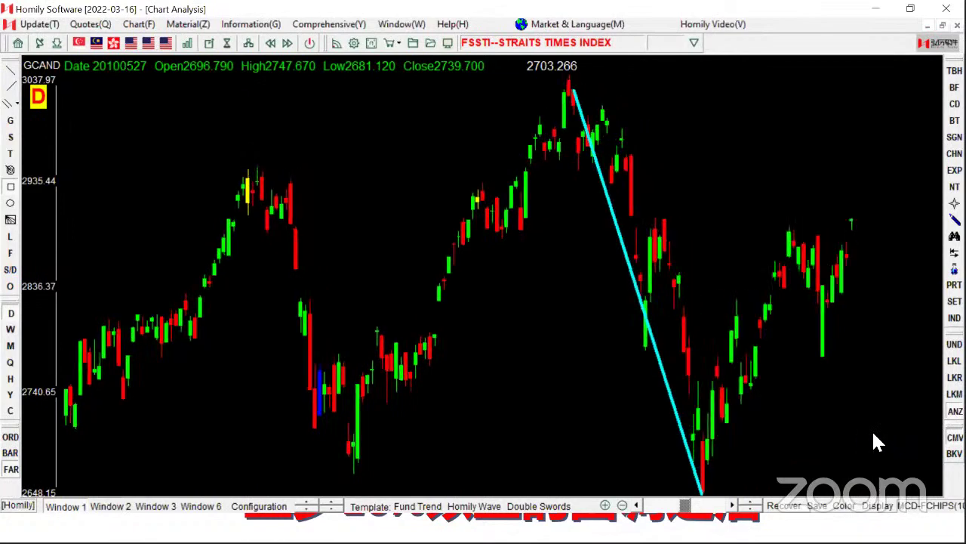
pyautogui.scroll(-2, 874, 441)
pyautogui.scroll(-5, 873, 442)
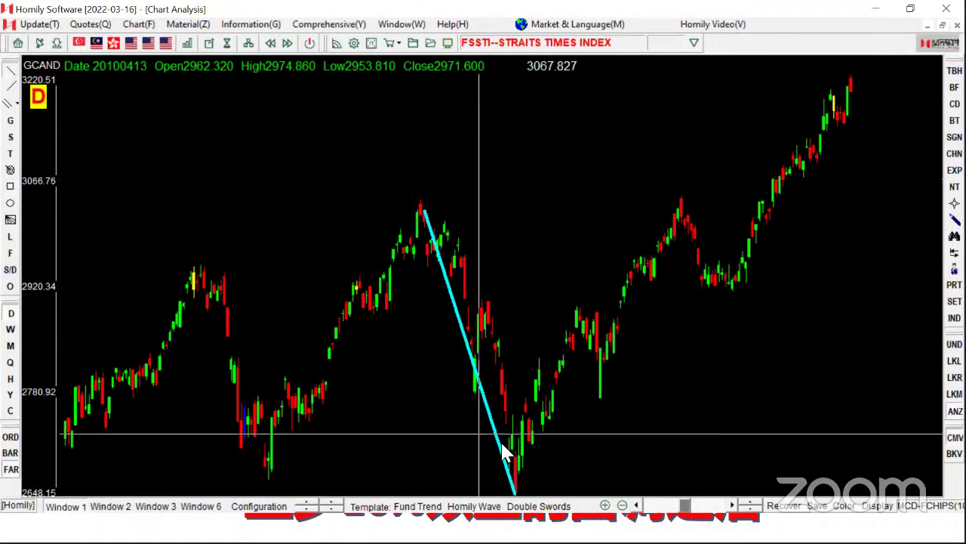
# Draw a rising channel of two lines around the rebound from the May 2010 low to the June 2010 candles.
pyautogui.moveTo(511, 473); pyautogui.dragTo(594, 357)
pyautogui.moveTo(513, 403); pyautogui.dragTo(587, 323)
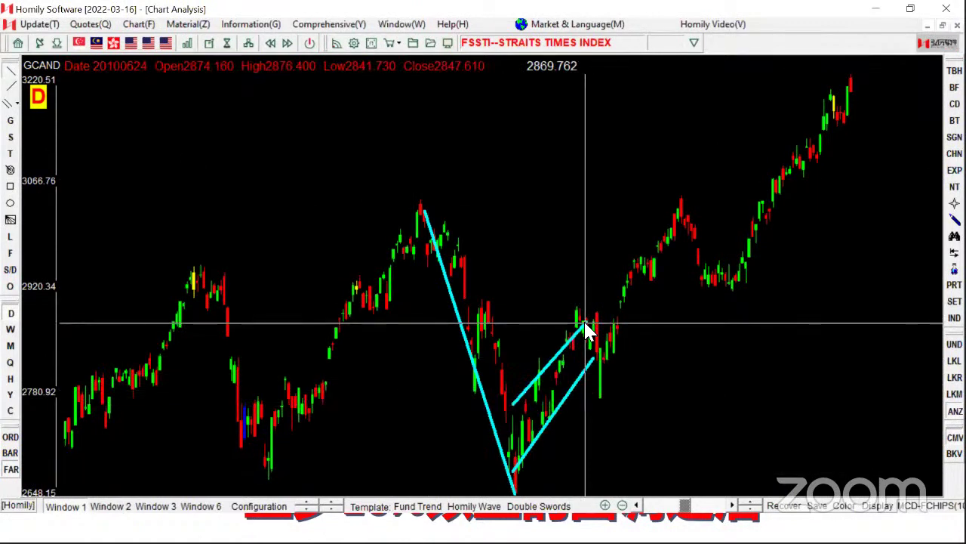
# Add rising trendlines along the June to August 2010 rebound and scribble a mark just beyond the April 2010 peak.
pyautogui.moveTo(505, 426); pyautogui.dragTo(571, 363)
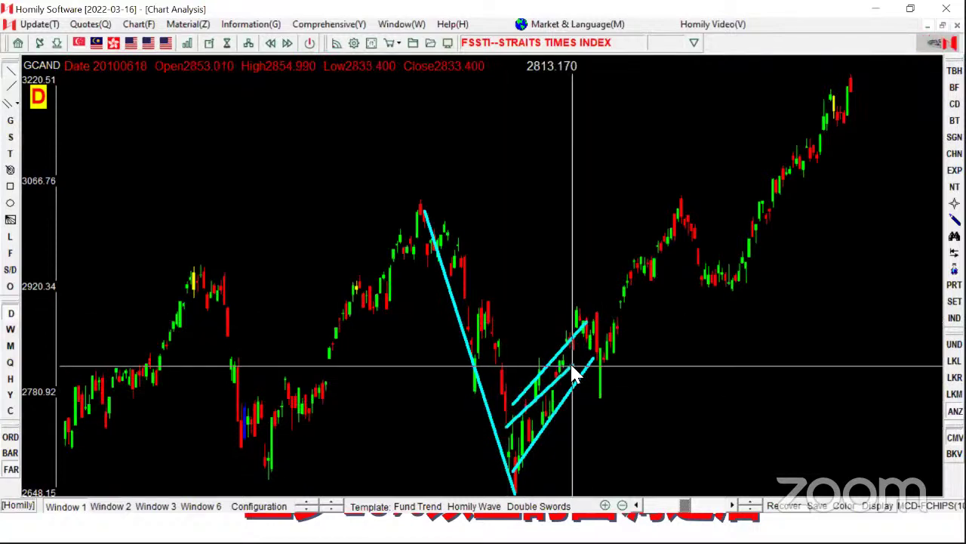
pyautogui.moveTo(535, 428); pyautogui.dragTo(682, 259)
pyautogui.moveTo(685, 303); pyautogui.dragTo(736, 278)
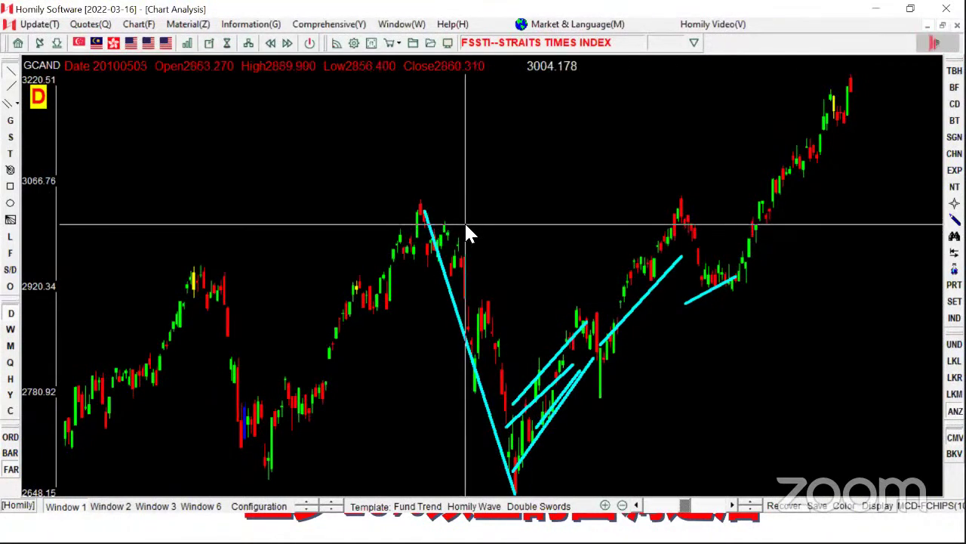
pyautogui.moveTo(472, 235); pyautogui.dragTo(438, 250)
pyautogui.moveTo(441, 226)
pyautogui.mouseDown()
pyautogui.moveTo(461, 252)
pyautogui.moveTo(451, 249)
pyautogui.moveTo(470, 254)
pyautogui.mouseUp()
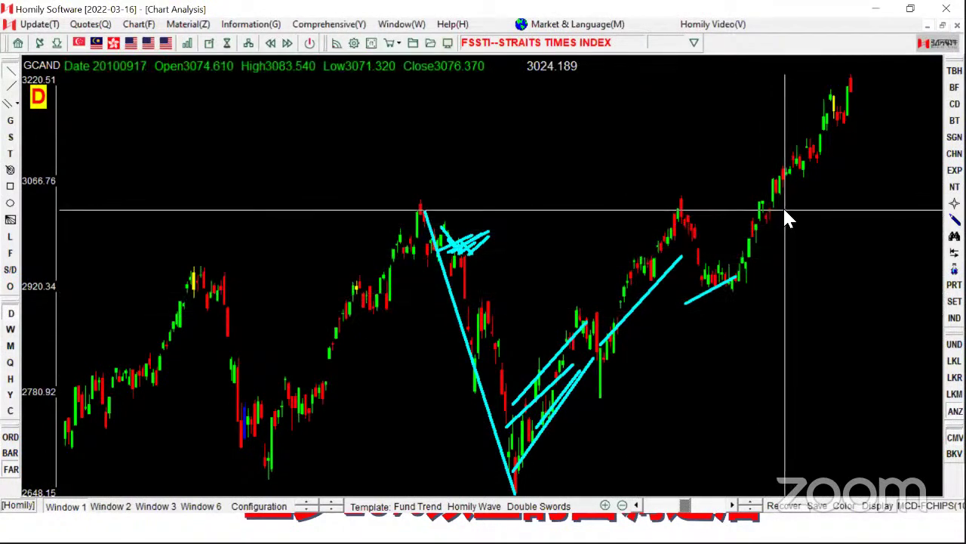
# Draw a rising line beneath the September to October 2010 rally and another above the August to September candles.
pyautogui.moveTo(784, 204); pyautogui.dragTo(845, 136)
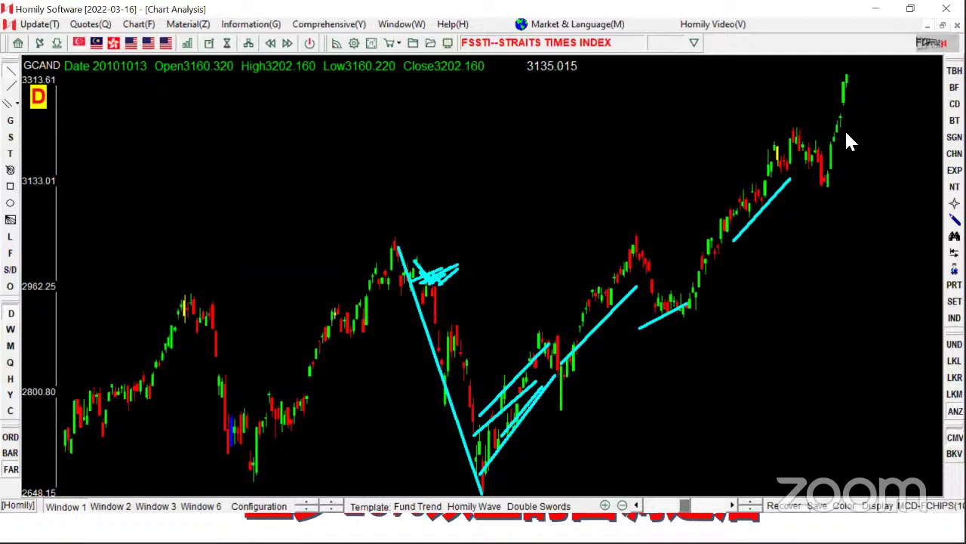
pyautogui.click(812, 308)
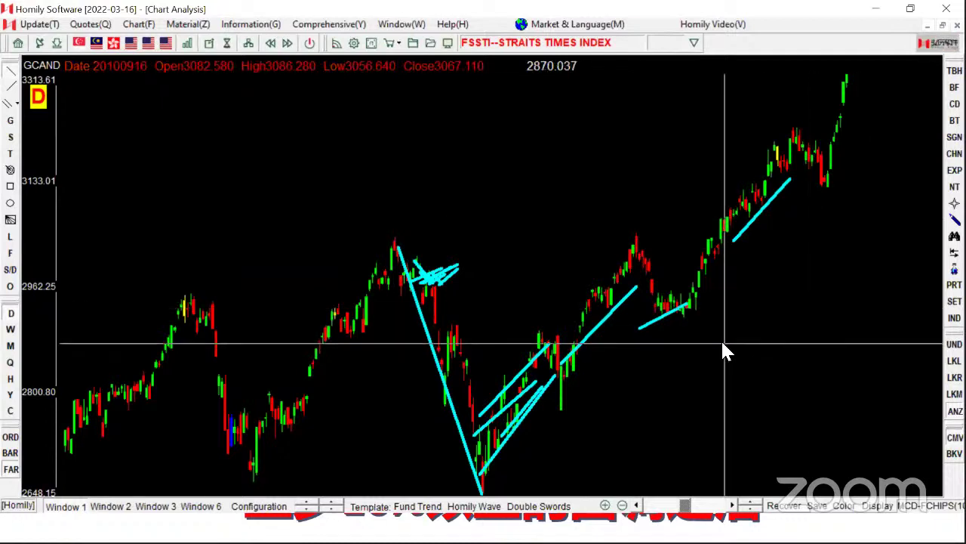
pyautogui.moveTo(647, 276); pyautogui.dragTo(729, 205)
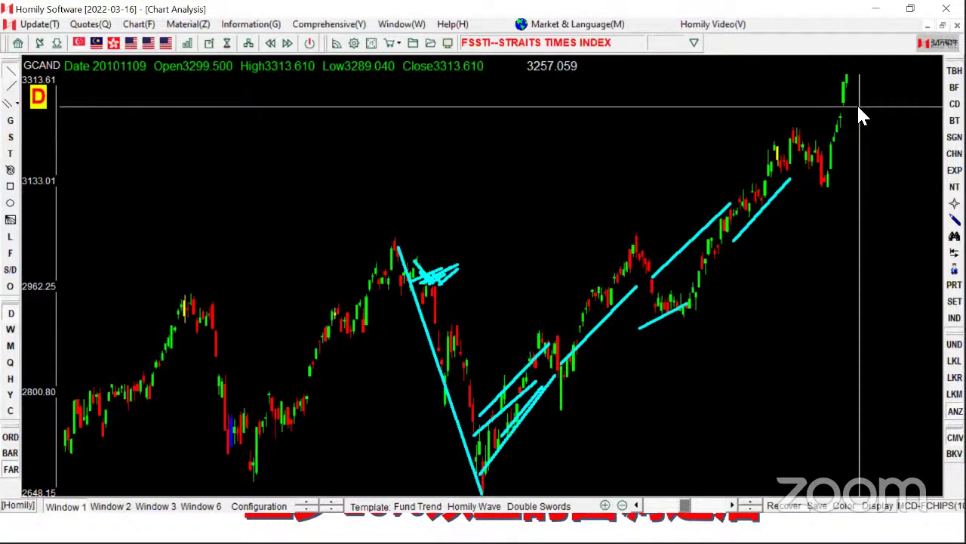
# Clear the lines, redraw the April to May 2010 decline with short rising lines along the rebound, and remove those too.
pyautogui.press('Escape')
pyautogui.moveTo(396, 240)
pyautogui.mouseDown()
pyautogui.moveTo(506, 400)
pyautogui.moveTo(476, 483)
pyautogui.moveTo(533, 441)
pyautogui.moveTo(540, 369)
pyautogui.mouseUp()
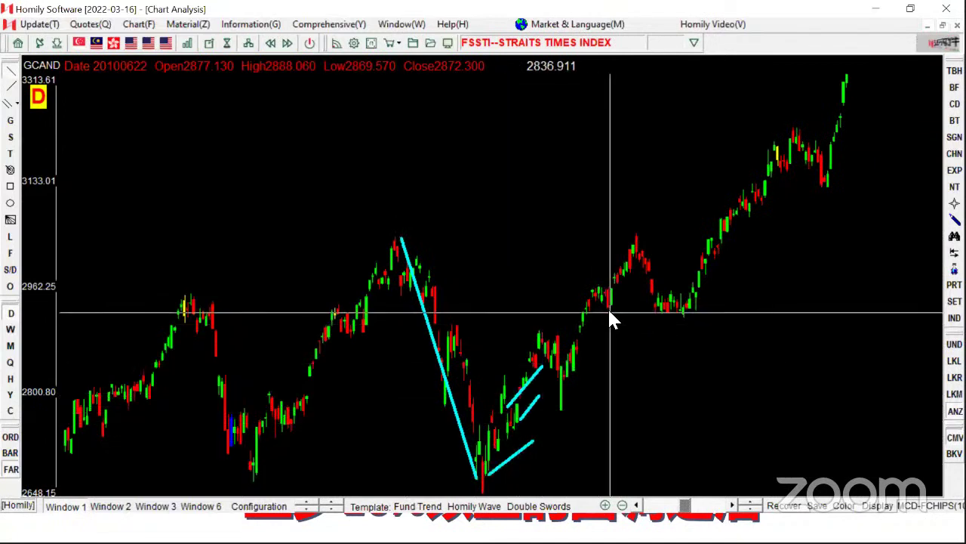
pyautogui.press('Delete')
# Load the Genting Singapore (G13) chart at its March 2021 candles and overlay the HRB channel lines.
pyautogui.write('G13')
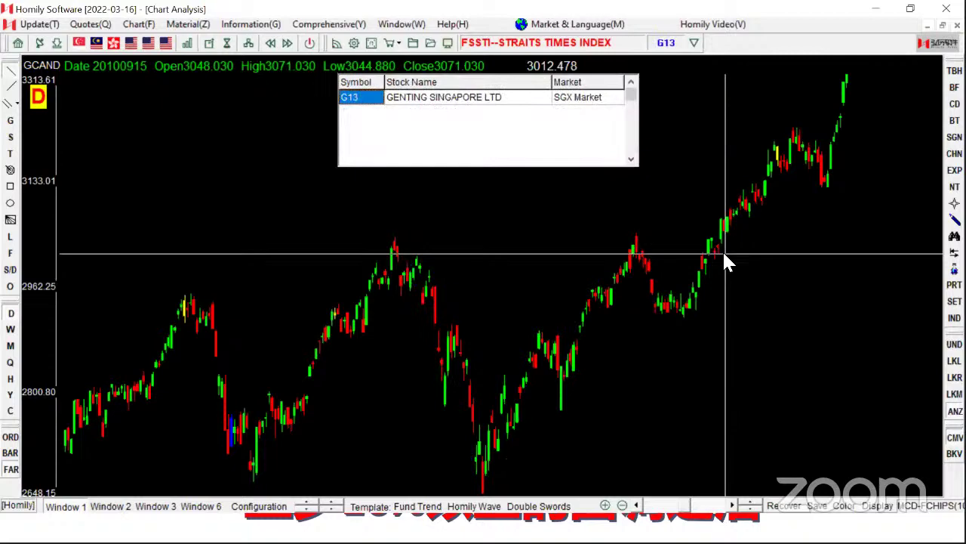
pyautogui.press('Return')
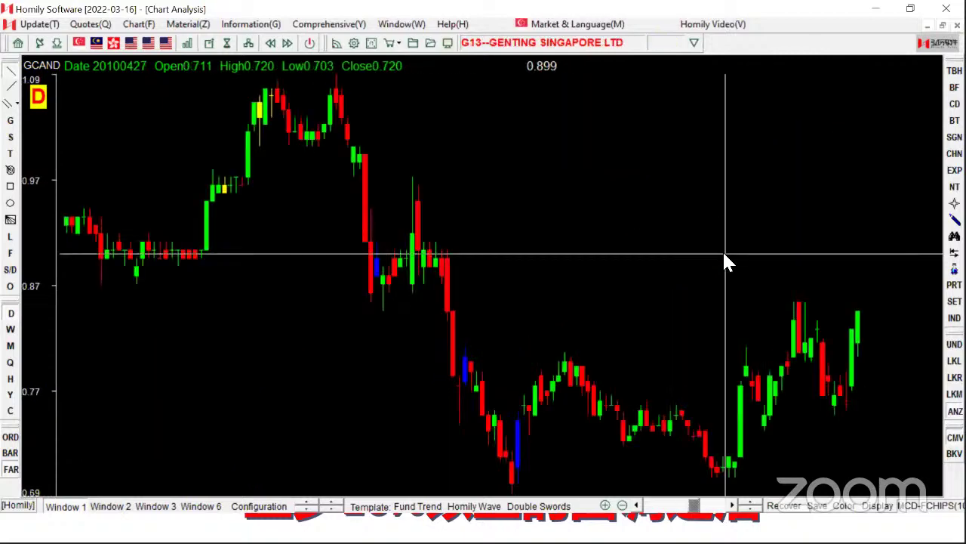
pyautogui.press('Up')
pyautogui.press('Up')
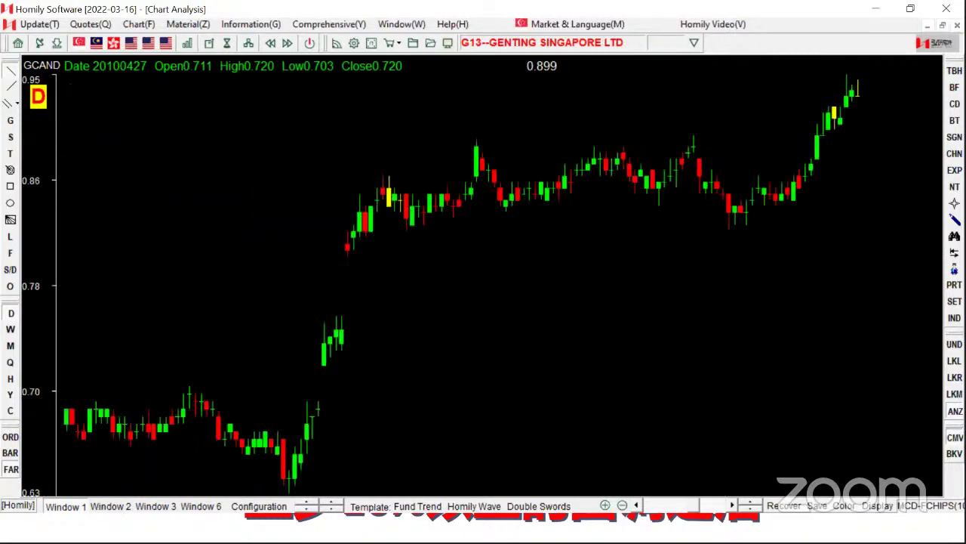
pyautogui.click(954, 154)
pyautogui.click(906, 221)
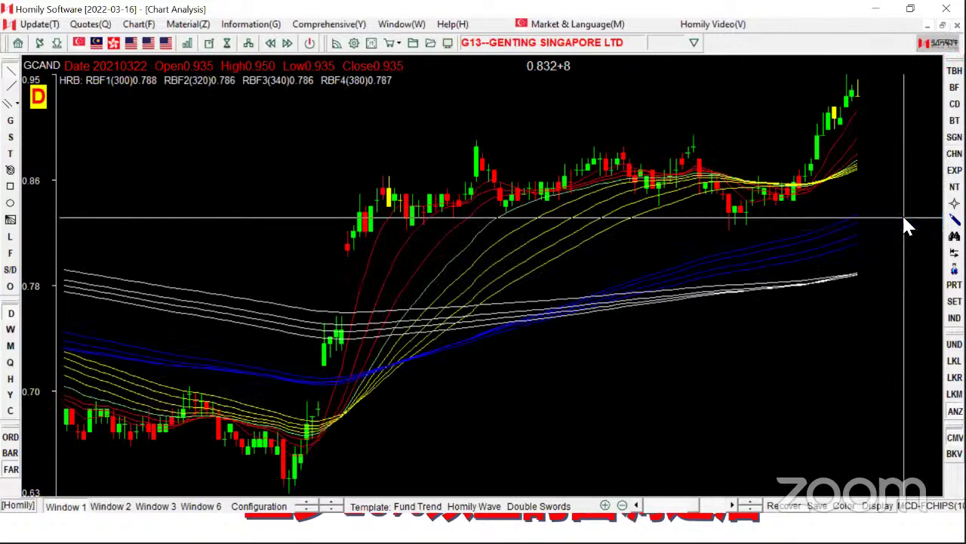
# Circle the latest yellow candles on the Genting Singapore chart, including 22 March 2021, and remove the circles.
pyautogui.press('Up')
pyautogui.scroll(1, 898, 163)
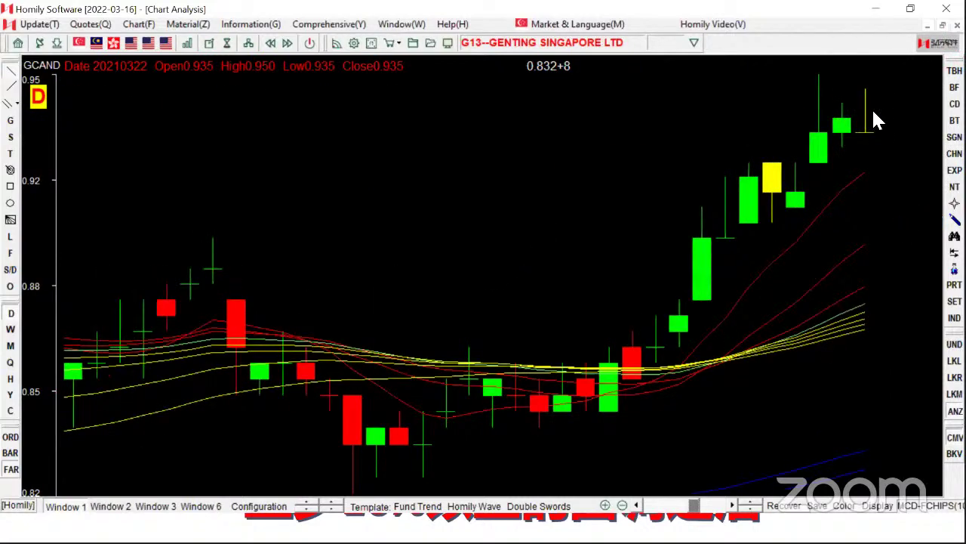
pyautogui.click(871, 113)
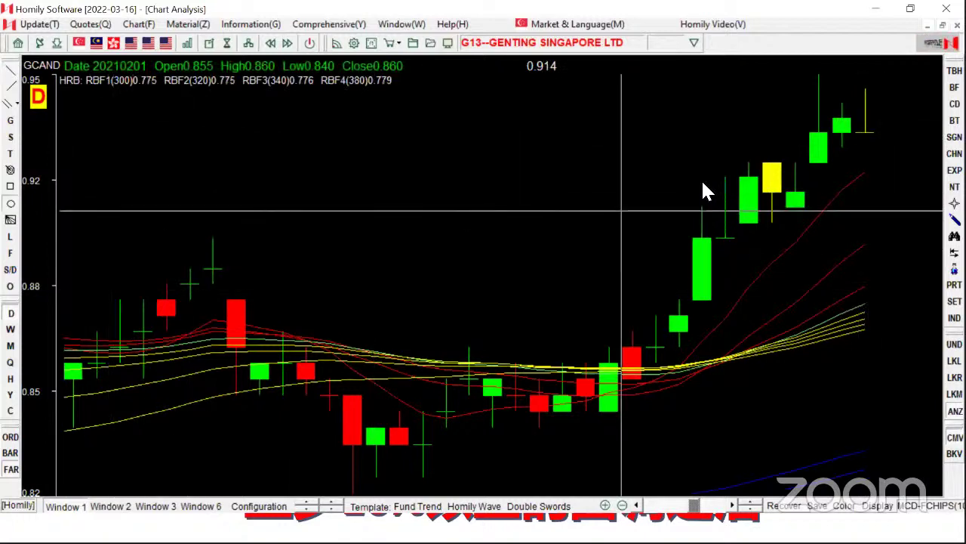
pyautogui.moveTo(771, 151); pyautogui.dragTo(795, 202)
pyautogui.moveTo(861, 85); pyautogui.dragTo(887, 139)
pyautogui.press('Escape')
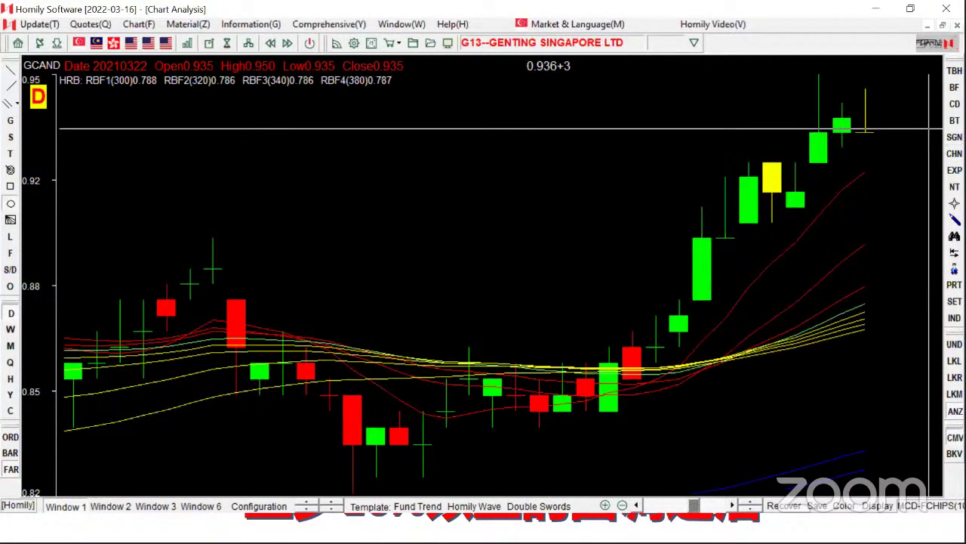
# Examine Genting Singapore's long-term daily price history with its channel lines.
pyautogui.press('Down')
pyautogui.press('Down')
pyautogui.press('Down')
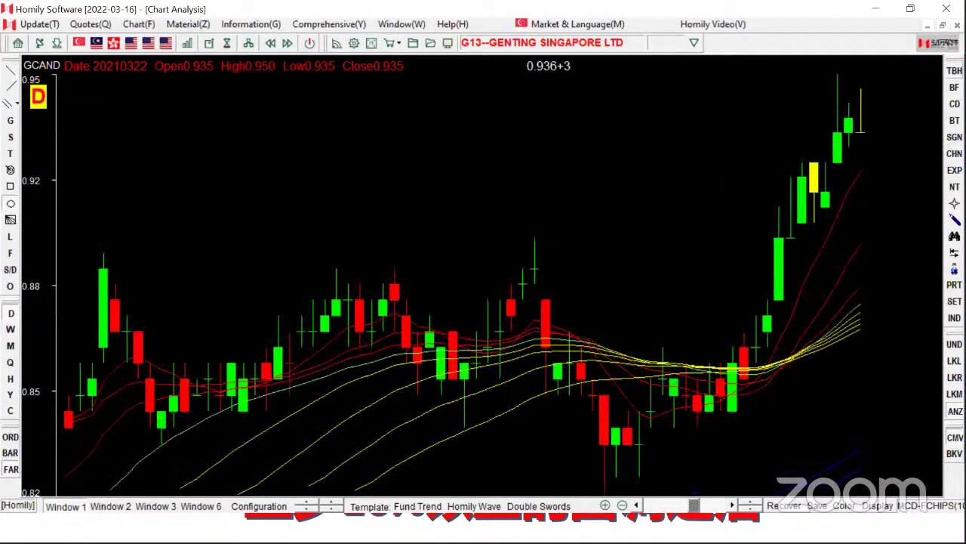
pyautogui.press('Down')
pyautogui.press('Down')
pyautogui.press('Down')
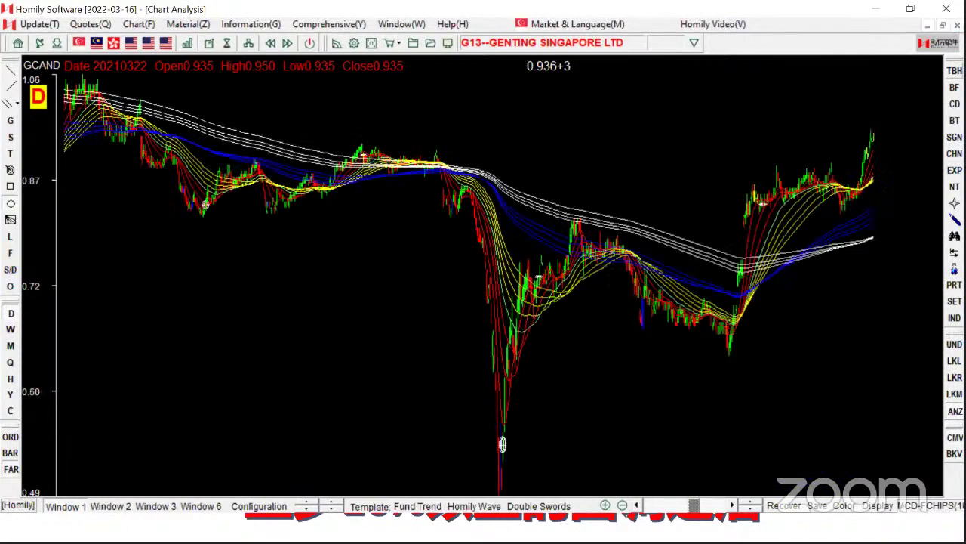
pyautogui.press('Down')
pyautogui.press('Down')
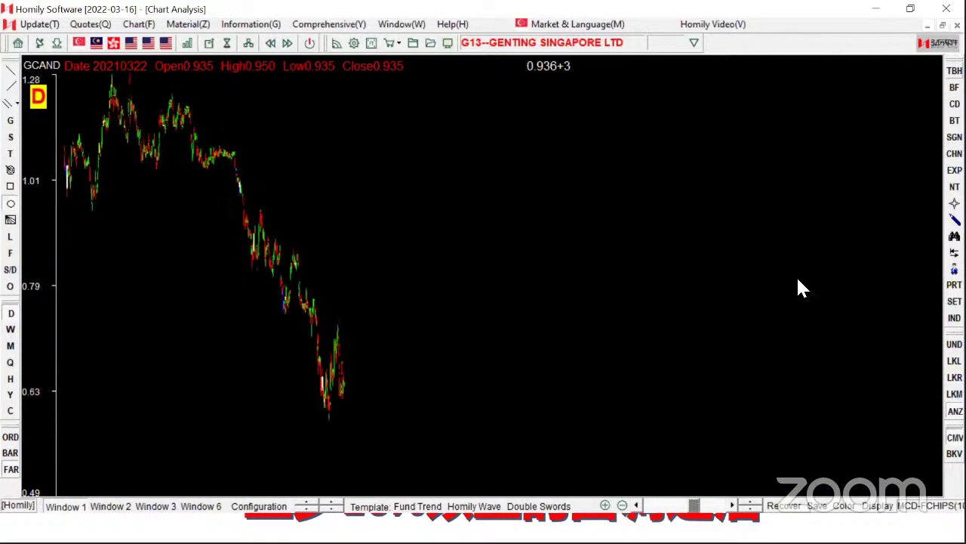
# Open Chart Comparison and load the Straits Times Index (FSSTI) in place of iQIYI.
pyautogui.click(139, 24)
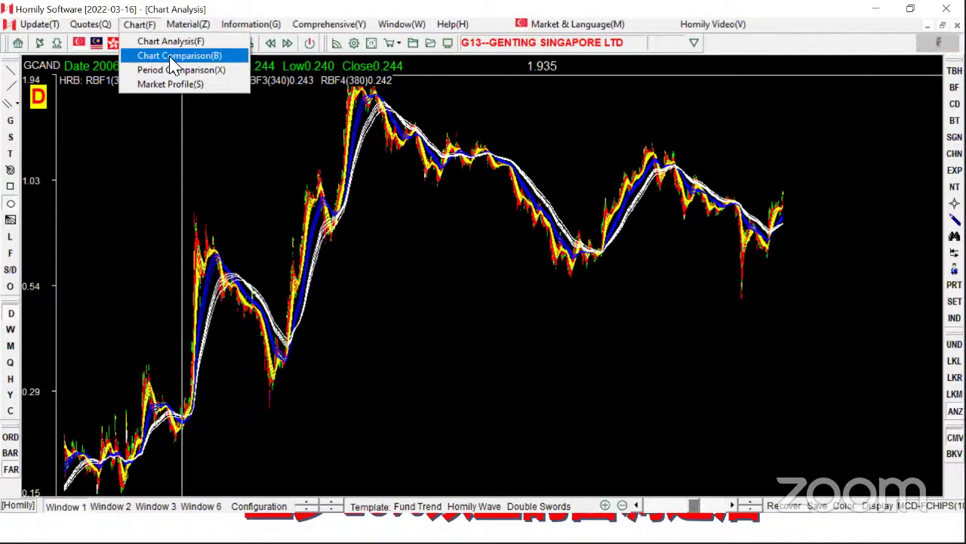
pyautogui.click(172, 63)
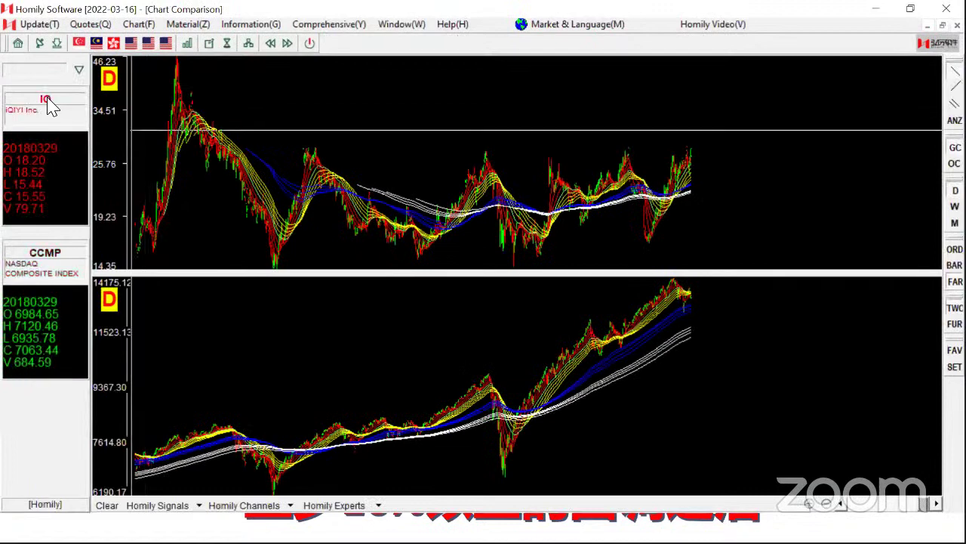
pyautogui.write('FSS')
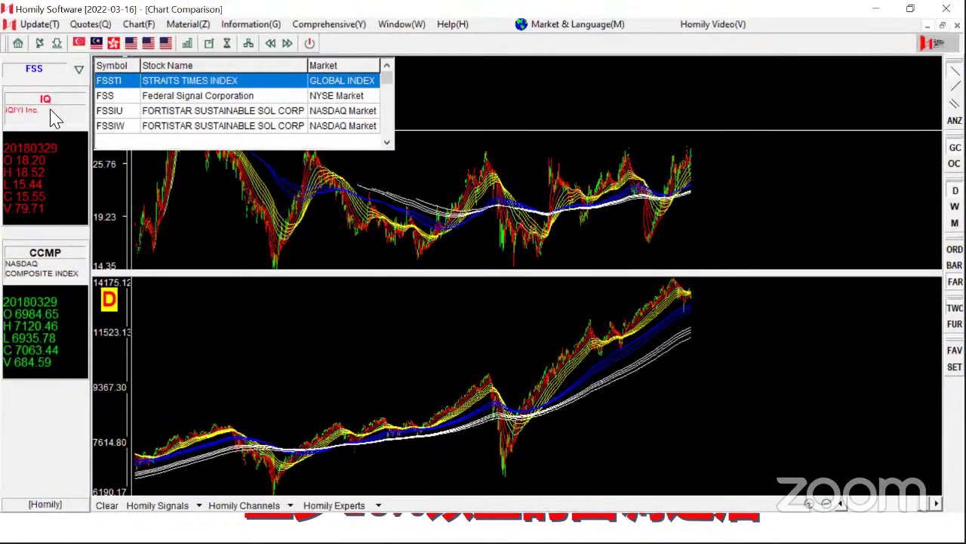
pyautogui.press('Return')
# Replace the NASDAQ Composite with Genting Singapore (G13) and extend both charts to cover the 2010 period.
pyautogui.click(54, 250)
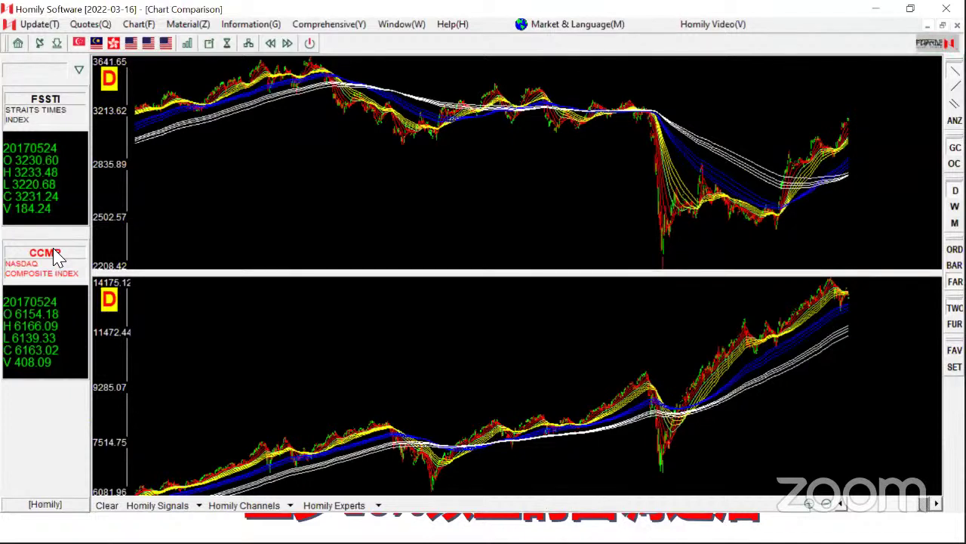
pyautogui.press('Down')
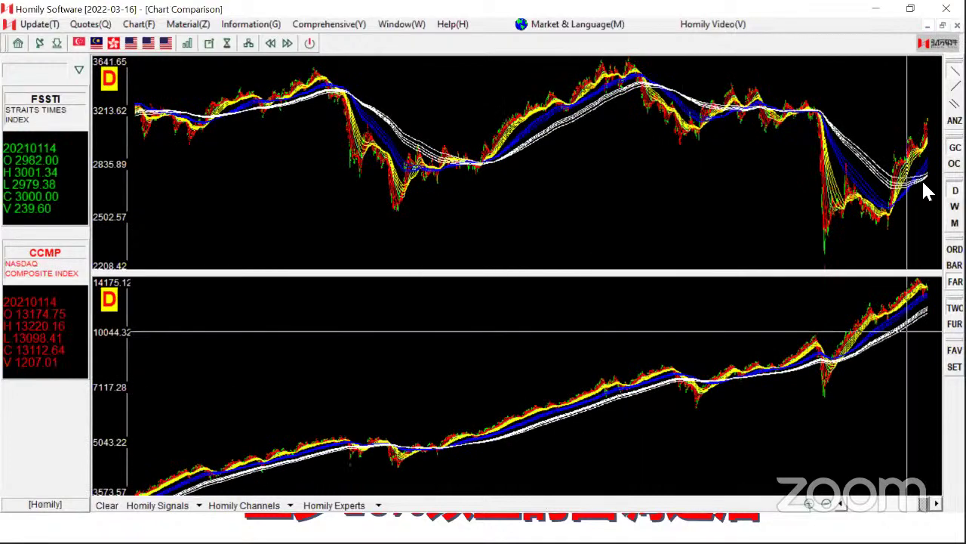
pyautogui.click(522, 197)
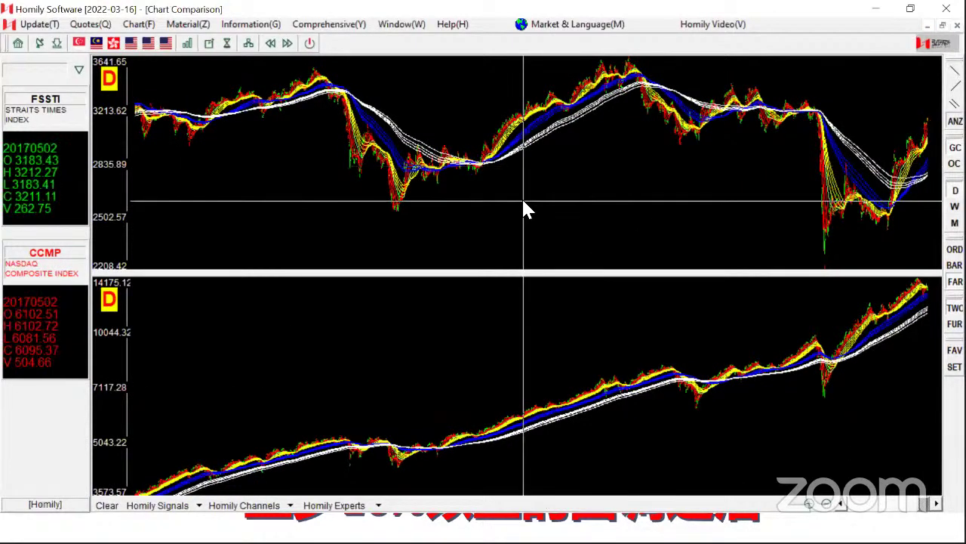
pyautogui.click(492, 184)
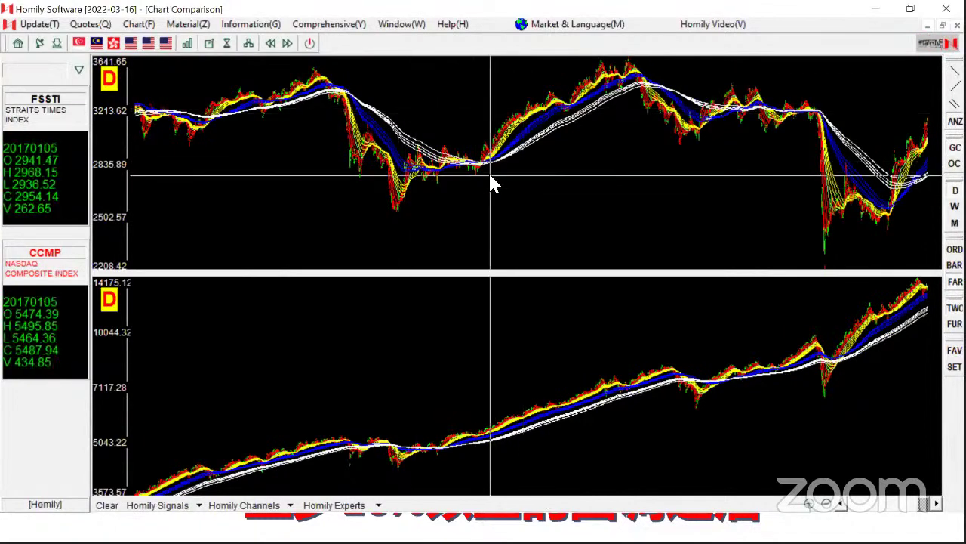
pyautogui.click(38, 266)
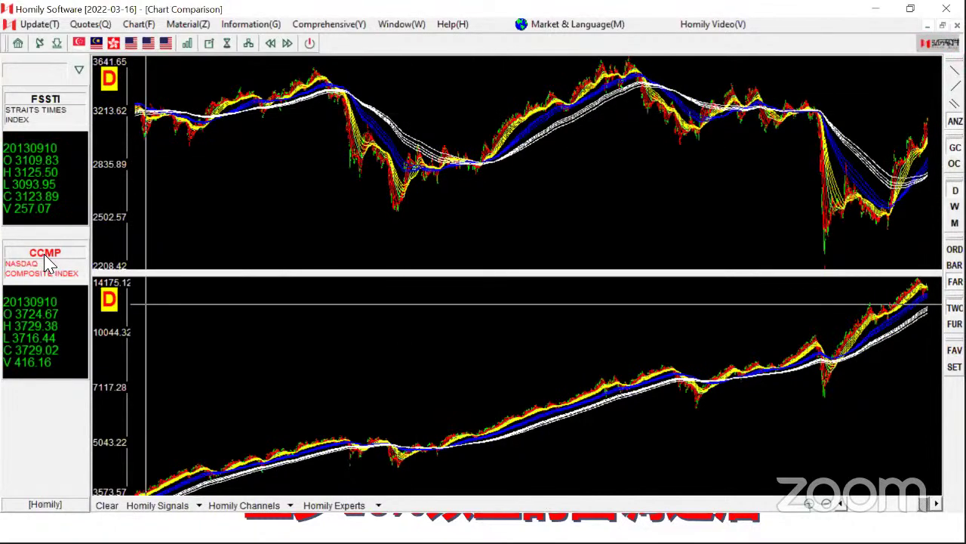
pyautogui.write('G13')
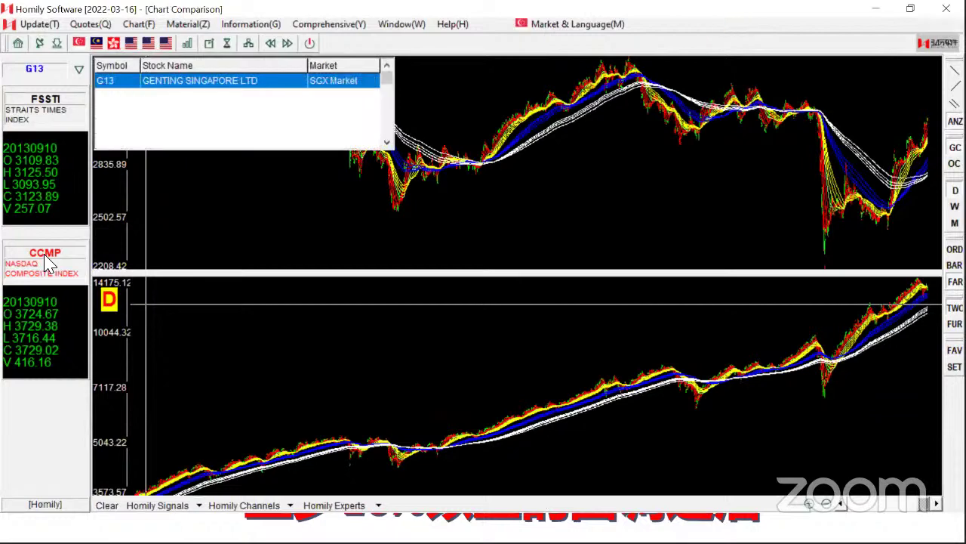
pyautogui.press('Return')
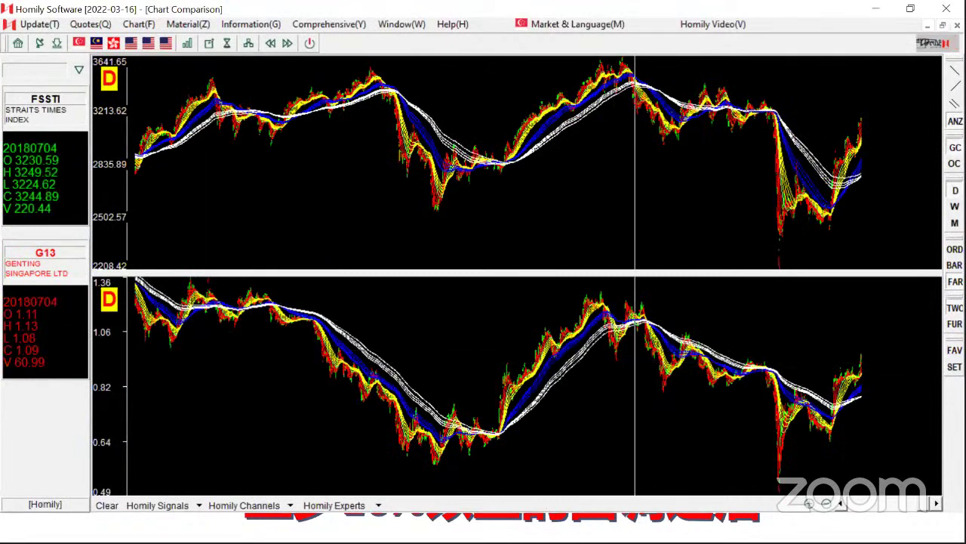
pyautogui.press('Down')
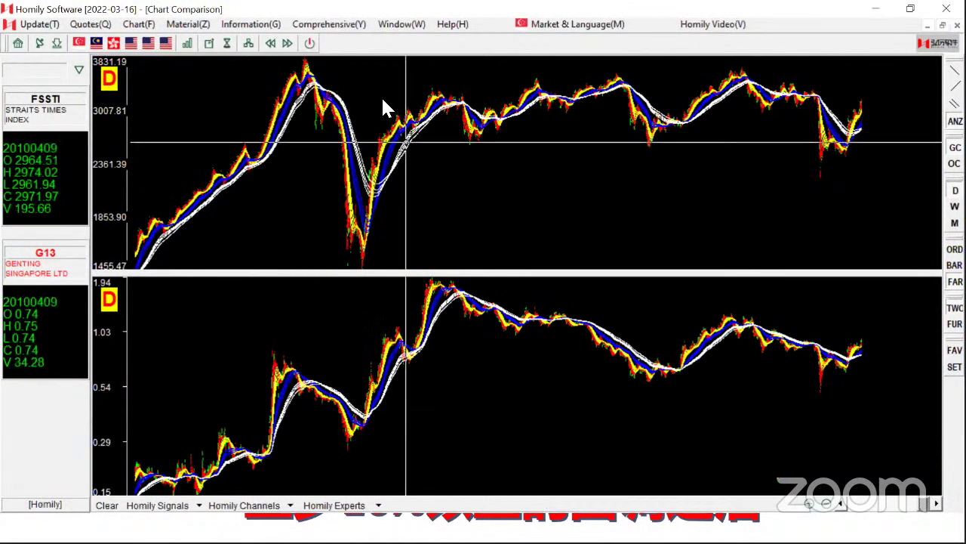
# Trace the Straits Times Index's April to May 2010 decline and following rally, and Genting Singapore's rise and sideways move over May to July.
pyautogui.moveTo(380, 99); pyautogui.dragTo(453, 150)
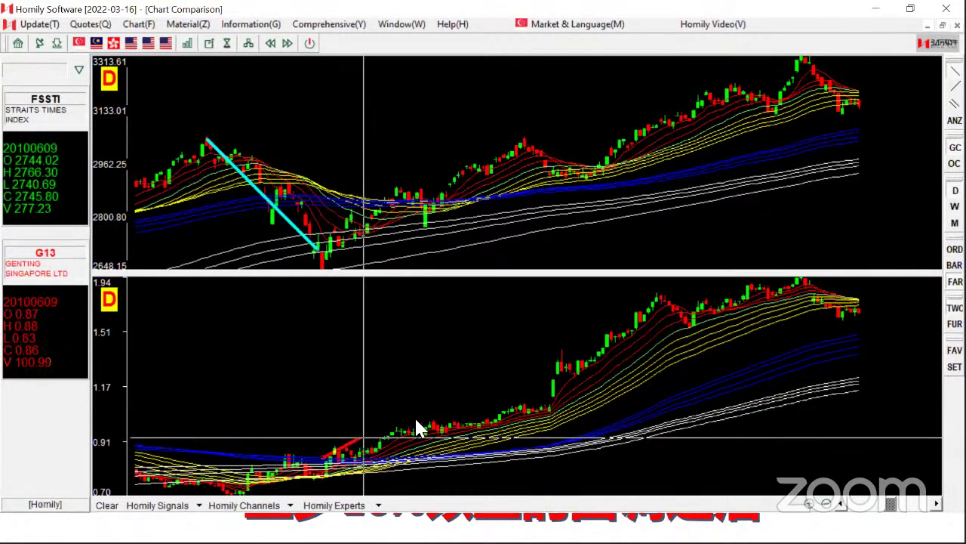
pyautogui.click(437, 417)
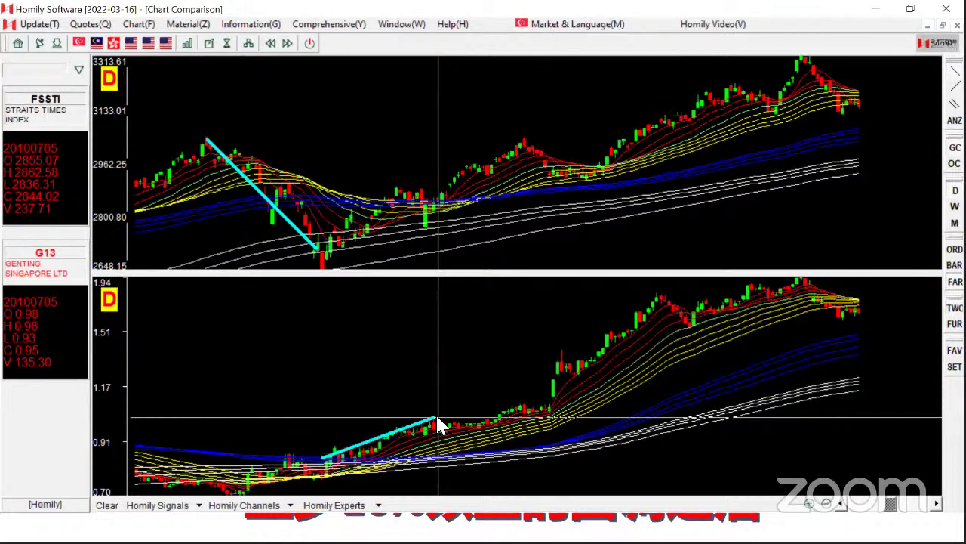
pyautogui.moveTo(335, 252); pyautogui.dragTo(725, 94)
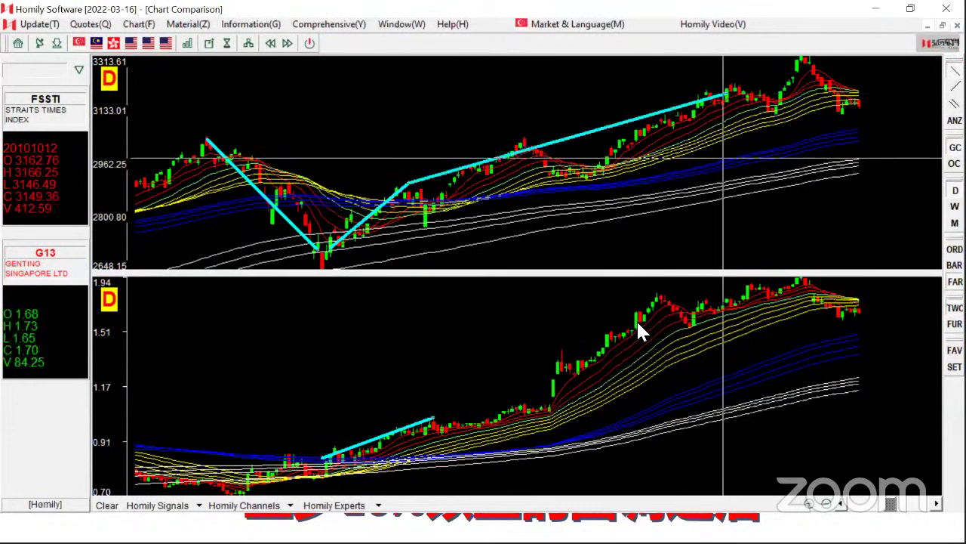
pyautogui.moveTo(433, 418); pyautogui.dragTo(472, 416)
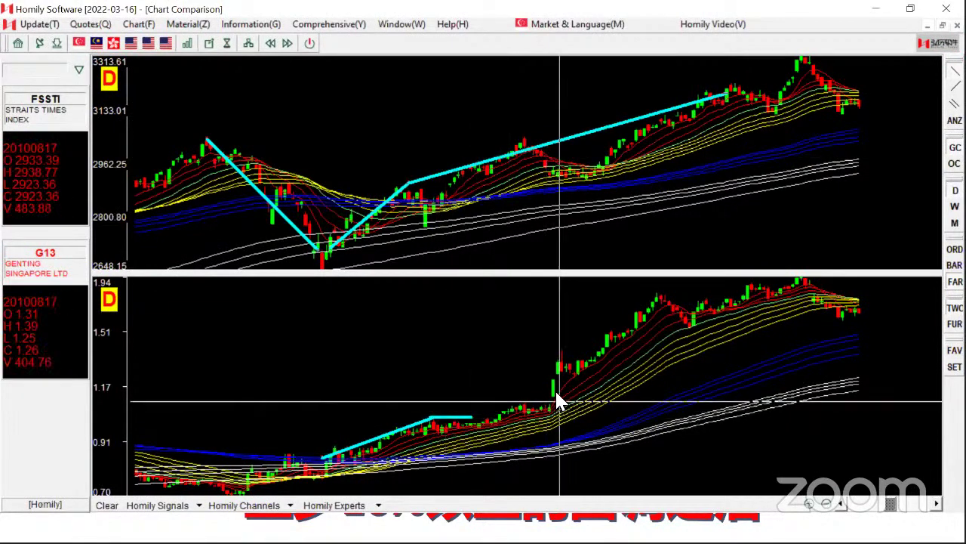
# Outline Genting Singapore's mid-August 2010 gap-up candle, remove the stray diagonal line, and inspect the neighbouring candles.
pyautogui.click(955, 86)
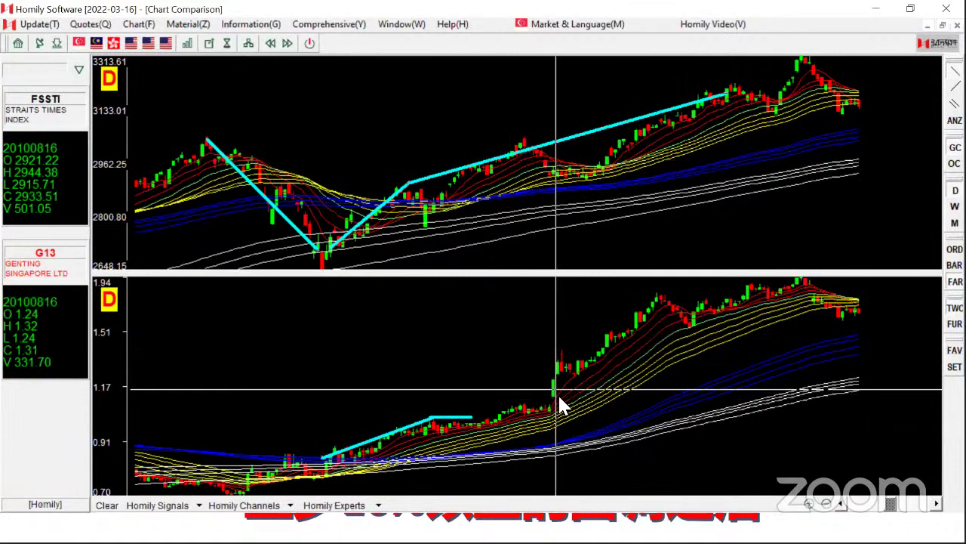
pyautogui.moveTo(545, 376)
pyautogui.mouseDown()
pyautogui.moveTo(542, 398)
pyautogui.moveTo(559, 398)
pyautogui.moveTo(558, 382)
pyautogui.moveTo(603, 428)
pyautogui.mouseUp()
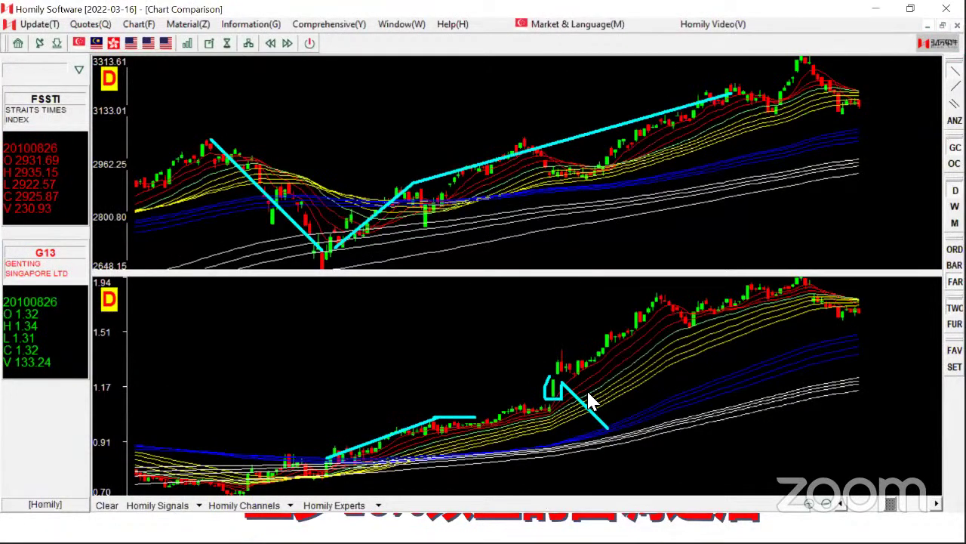
pyautogui.press('Delete')
pyautogui.click(550, 370)
pyautogui.press('Right')
pyautogui.press('Right')
pyautogui.press('Right')
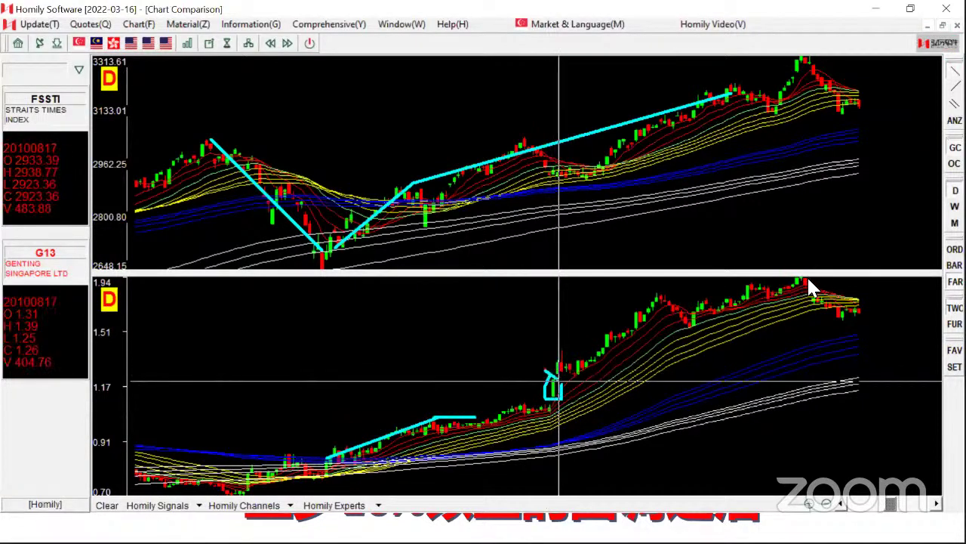
# Examine the daily candles of both charts from 13 to 27 August 2010, following Genting Singapore's gap-up.
pyautogui.press('Left')
pyautogui.press('Left')
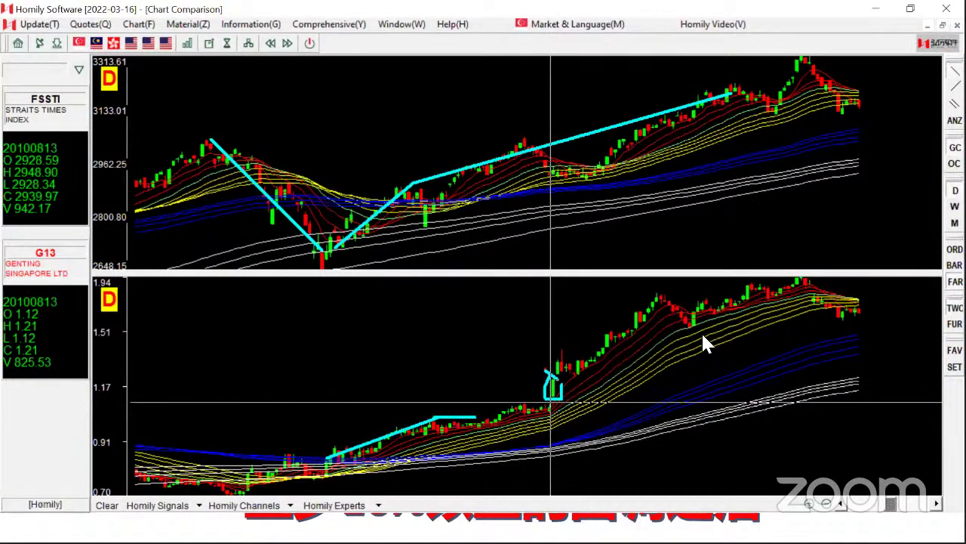
pyautogui.press('Right')
pyautogui.press('Right')
pyautogui.press('Right')
pyautogui.press('Right')
pyautogui.press('Right')
pyautogui.press('Right')
pyautogui.press('Right')
pyautogui.press('Right')
pyautogui.press('Right')
pyautogui.press('Right')
pyautogui.press('Right')
pyautogui.press('Right')
pyautogui.press('Right')
pyautogui.press('Right')
pyautogui.press('Right')
pyautogui.press('Right')
pyautogui.press('Right')
pyautogui.press('Right')
pyautogui.press('Right')
pyautogui.press('Right')
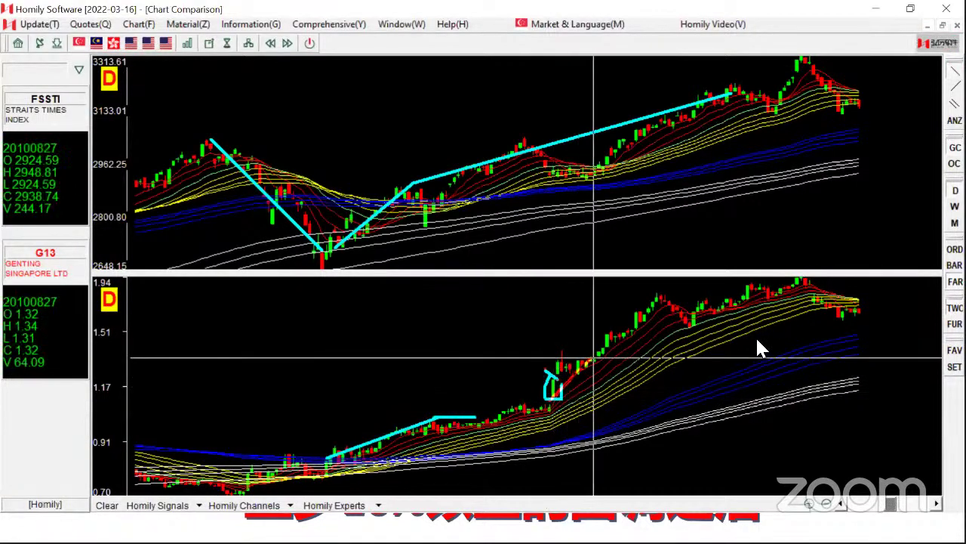
# Trace Genting Singapore's climb after the August 2010 gap-up and mark the short pullbacks along it.
pyautogui.click(757, 339)
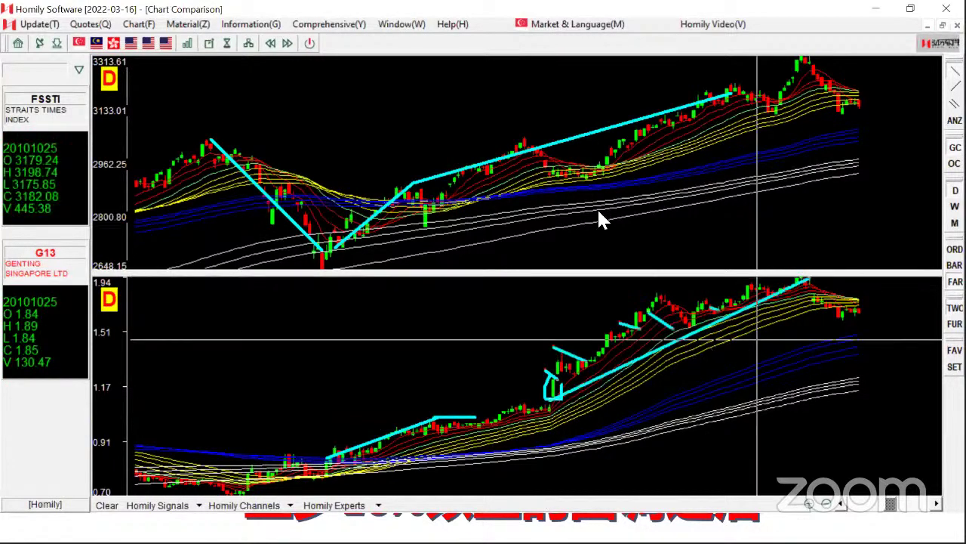
pyautogui.press('Left')
pyautogui.click(512, 344)
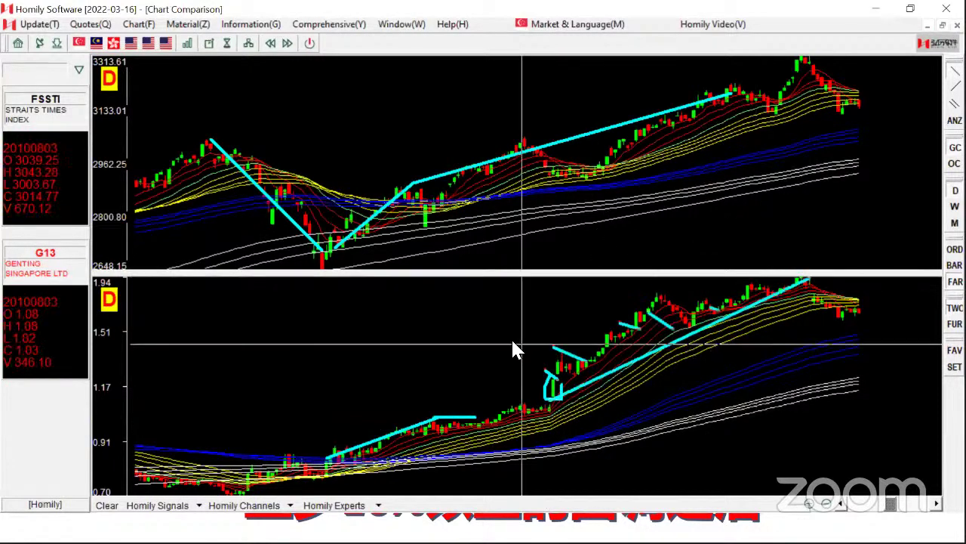
# Clear all drawn lines from both charts and inspect the candles of the Straits Times Index's May 2010 decline.
pyautogui.press('Escape')
pyautogui.click(299, 189)
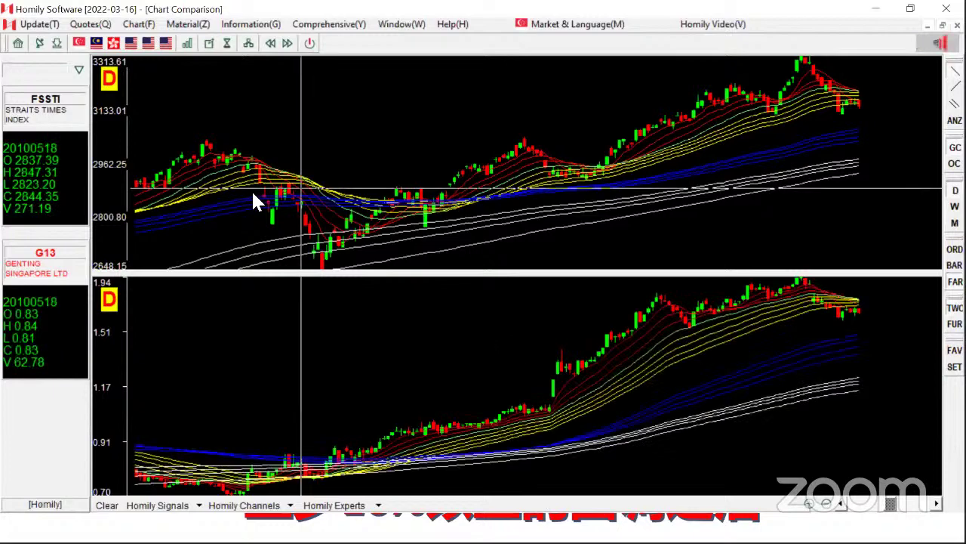
pyautogui.press('Left')
pyautogui.press('Left')
pyautogui.press('Left')
pyautogui.press('Left')
pyautogui.press('Left')
pyautogui.press('Left')
pyautogui.press('Left')
pyautogui.press('Left')
pyautogui.press('Left')
pyautogui.press('Left')
pyautogui.press('Left')
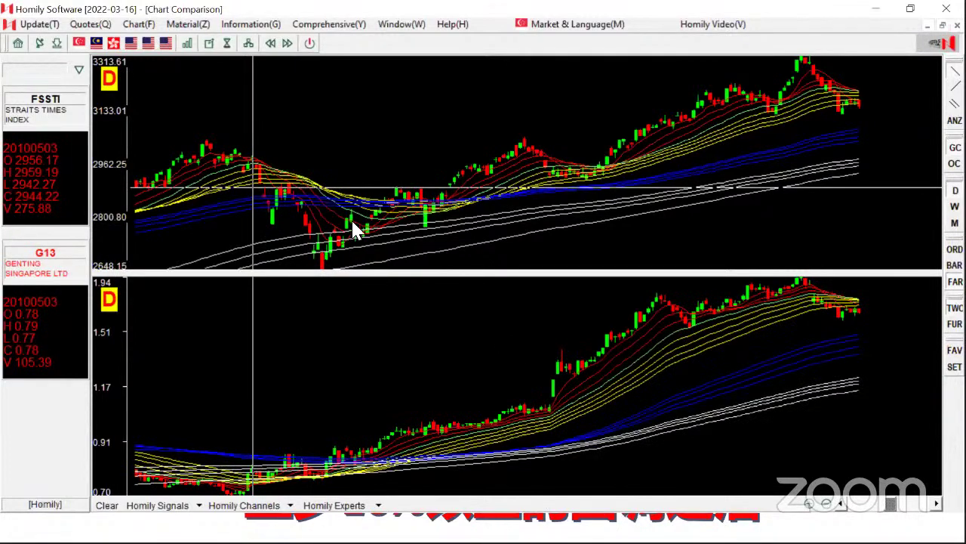
pyautogui.press('Right')
pyautogui.press('Right')
pyautogui.press('Right')
pyautogui.press('Right')
pyautogui.press('Right')
pyautogui.press('Right')
pyautogui.press('Right')
pyautogui.press('Right')
pyautogui.press('Right')
pyautogui.press('Right')
pyautogui.press('Right')
pyautogui.press('Right')
pyautogui.press('Right')
pyautogui.press('Right')
pyautogui.press('Right')
pyautogui.press('Right')
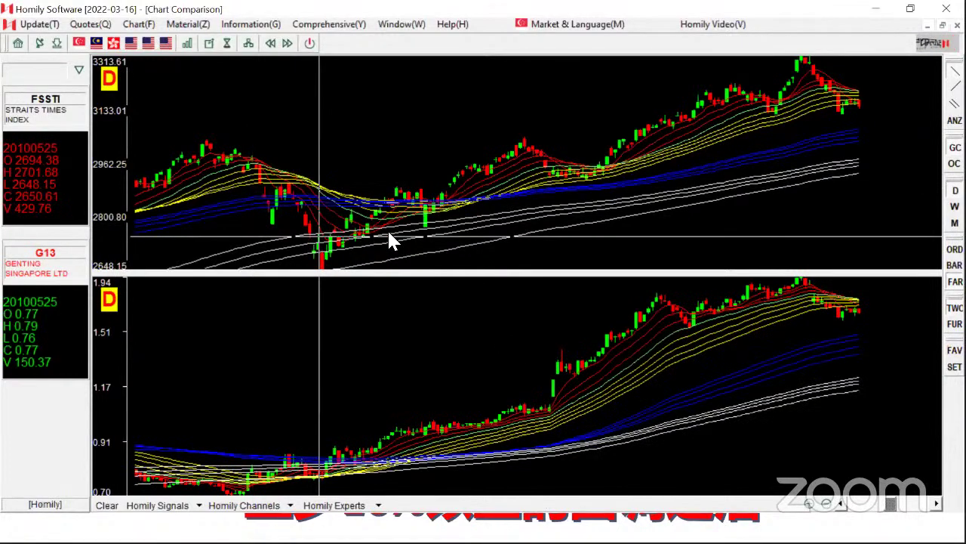
# Mark the Straits Times Index's base between late May and mid-June 2010 with an arrow and short crossing strokes.
pyautogui.moveTo(319, 237); pyautogui.dragTo(368, 241)
pyautogui.moveTo(347, 221); pyautogui.dragTo(369, 235)
pyautogui.moveTo(369, 219)
pyautogui.mouseDown()
pyautogui.moveTo(388, 233)
pyautogui.moveTo(376, 236)
pyautogui.mouseUp()
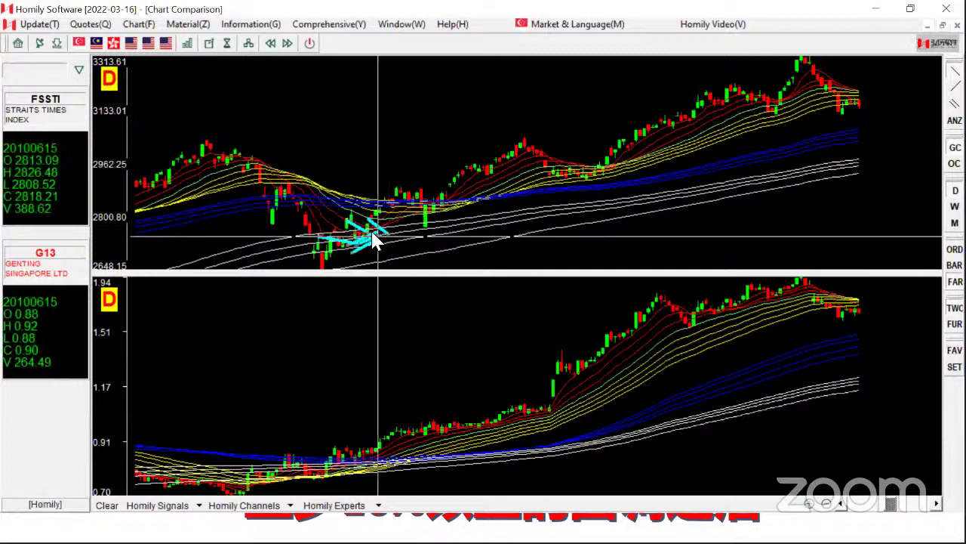
pyautogui.press('Left')
pyautogui.press('Left')
pyautogui.press('Left')
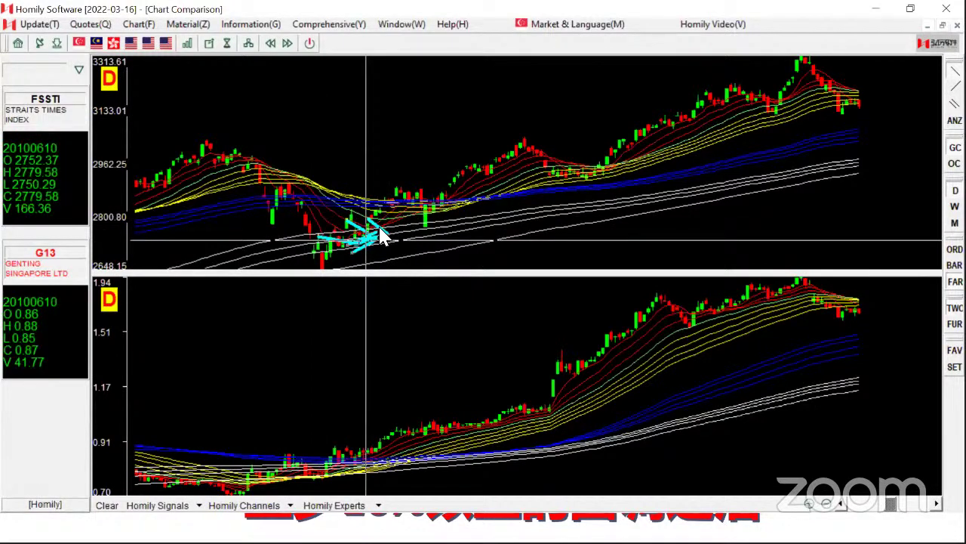
# Trace the Straits Times Index's June 2010 rally and add short marks beneath its July advance.
pyautogui.click(505, 176)
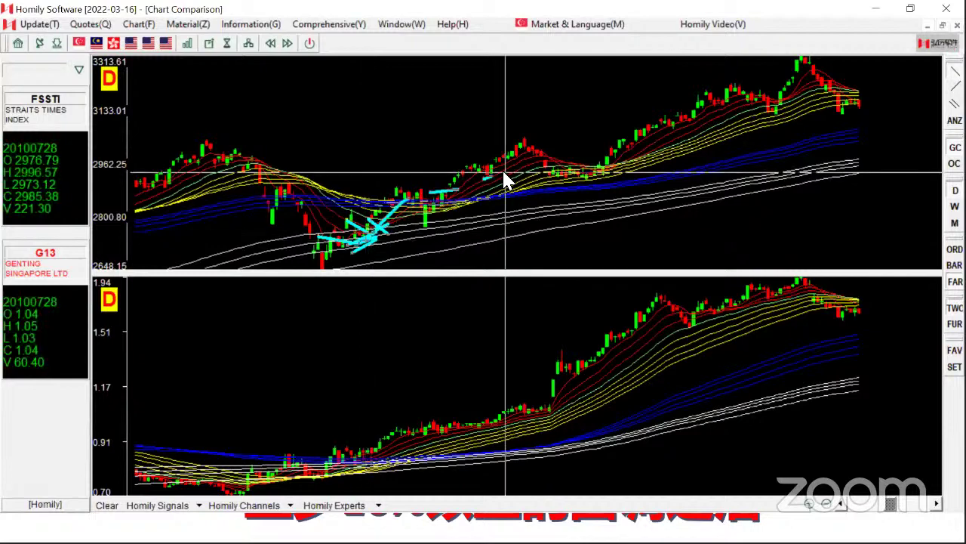
pyautogui.click(514, 370)
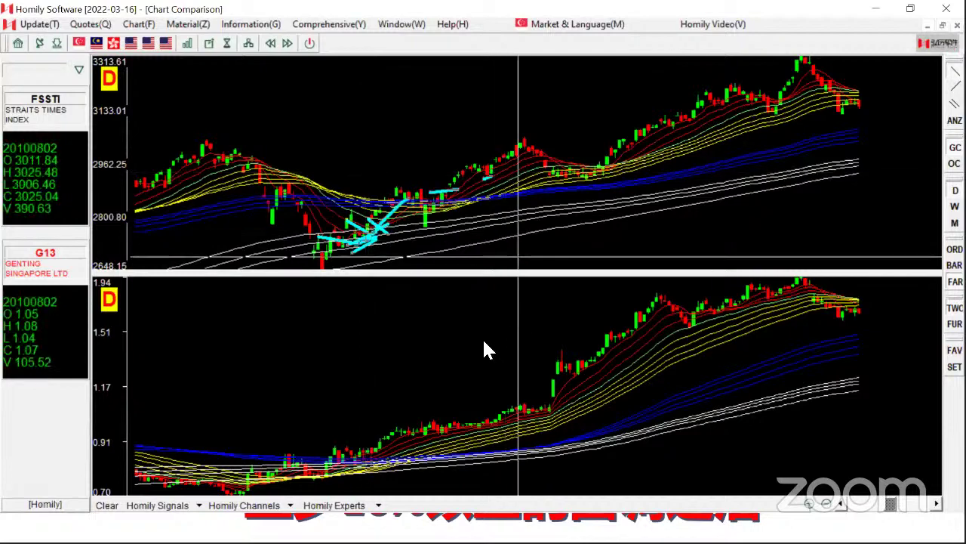
pyautogui.click(539, 297)
pyautogui.click(541, 296)
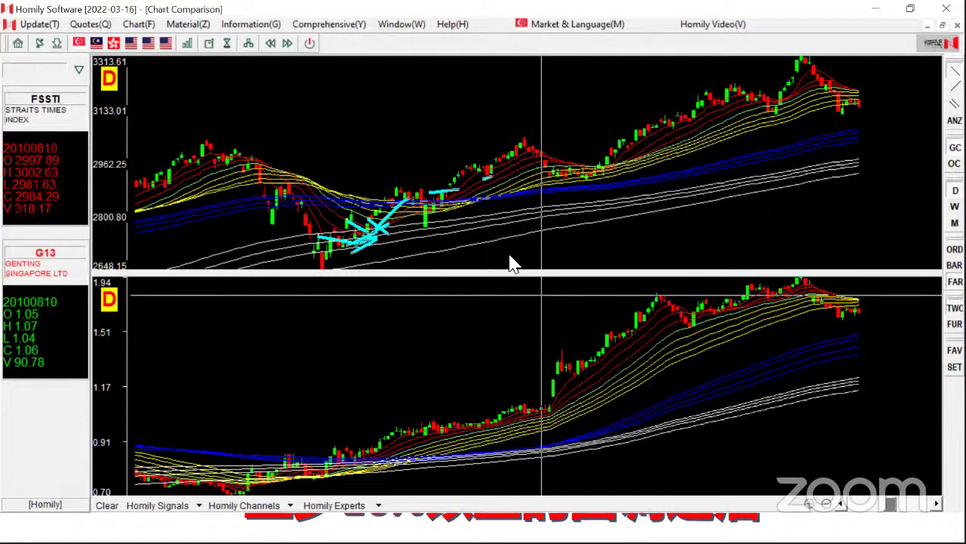
# Draw Genting Singapore's rising trendline from mid-June to mid-September 2010 and switch to the presentation slide on the three stages of a market rise.
pyautogui.moveTo(368, 446); pyautogui.dragTo(597, 366)
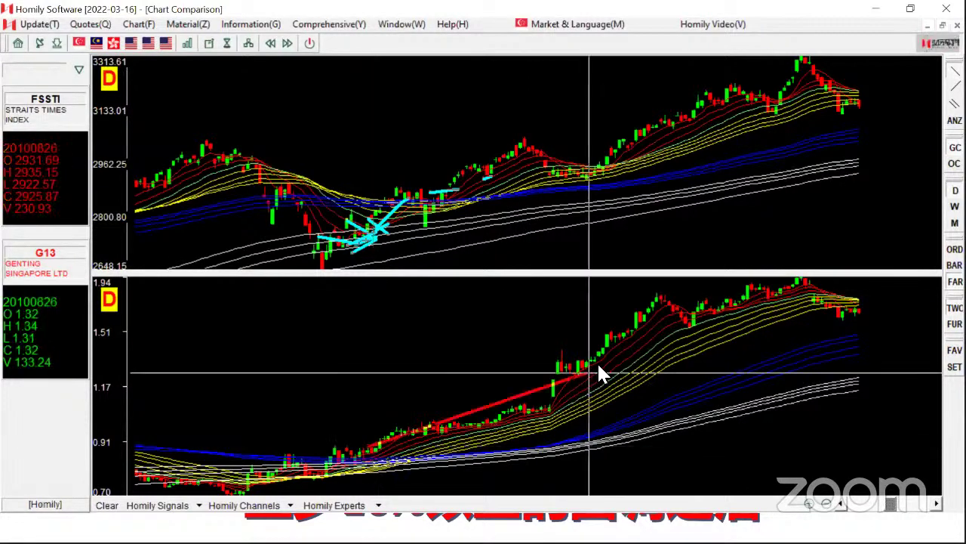
pyautogui.moveTo(635, 337); pyautogui.dragTo(649, 326)
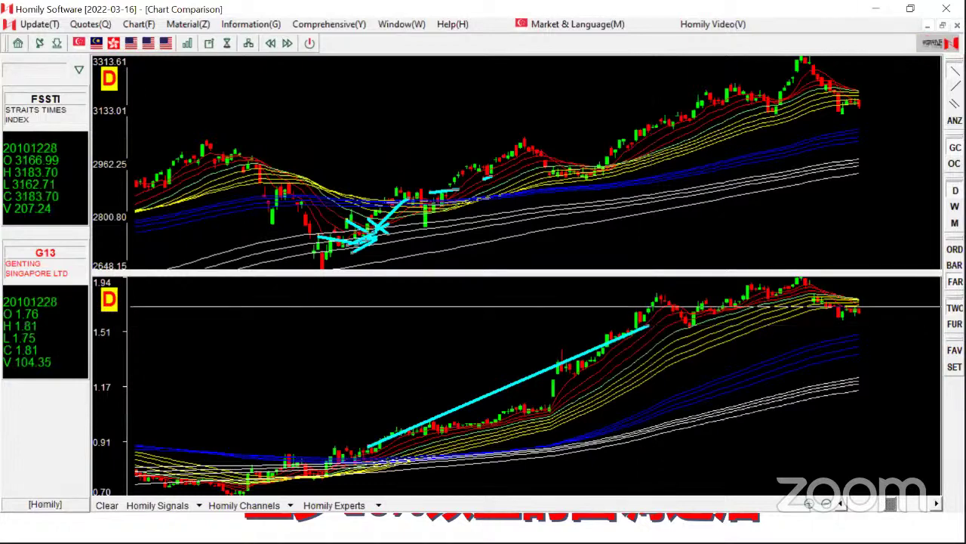
pyautogui.hotkey('alt', 'Tab')
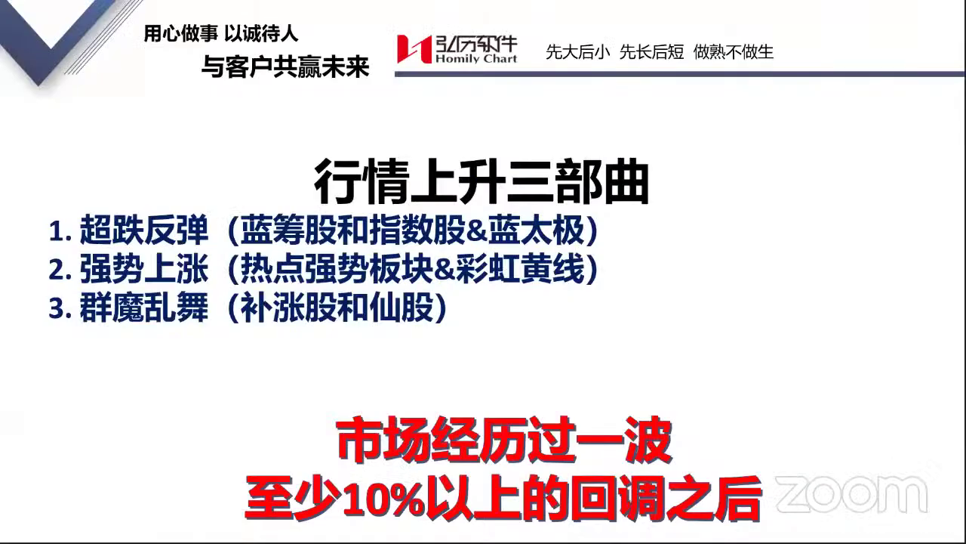